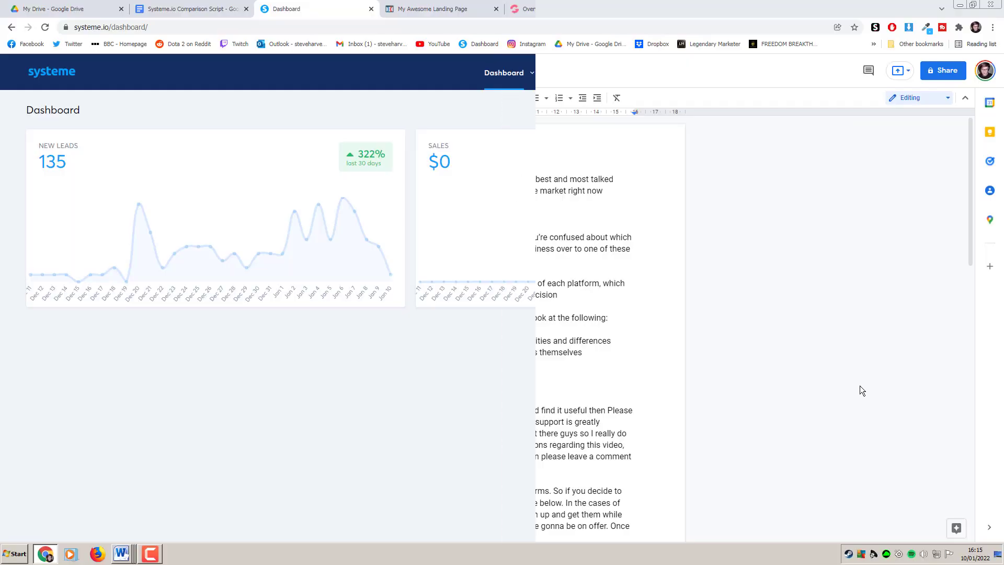
mouse_move(832, 84)
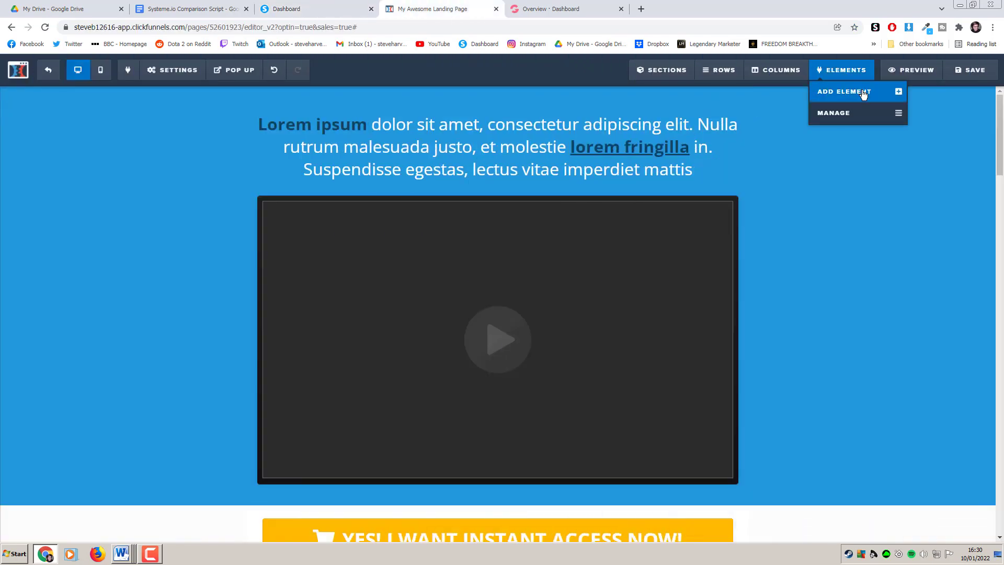
click(863, 94)
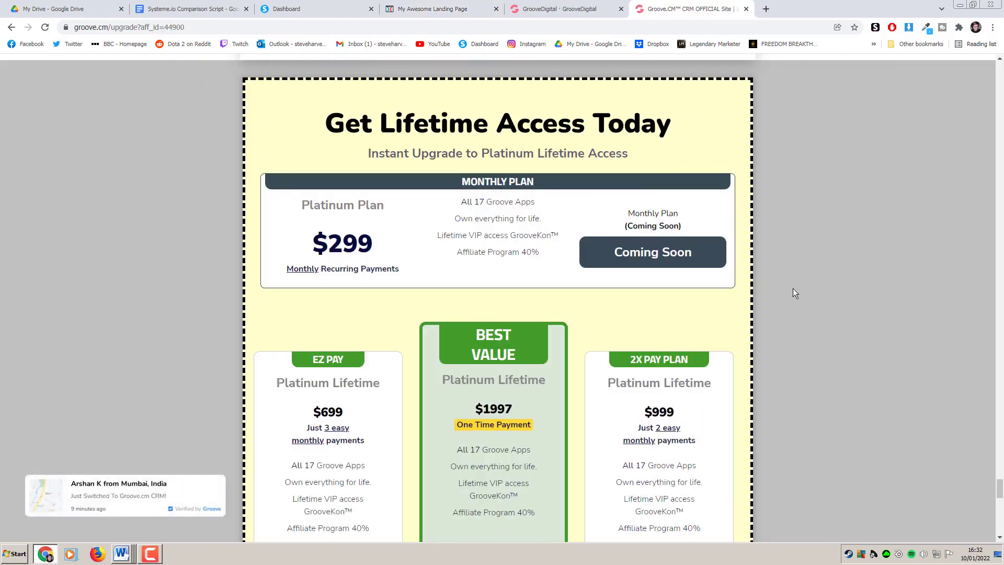
scroll(793, 293, down, 4)
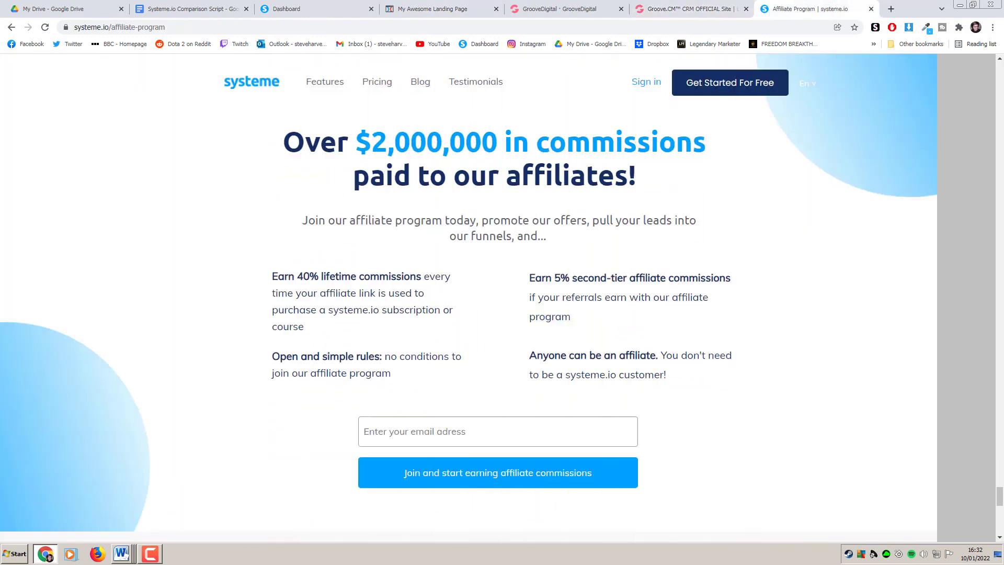
scroll(999, 137, down, 9)
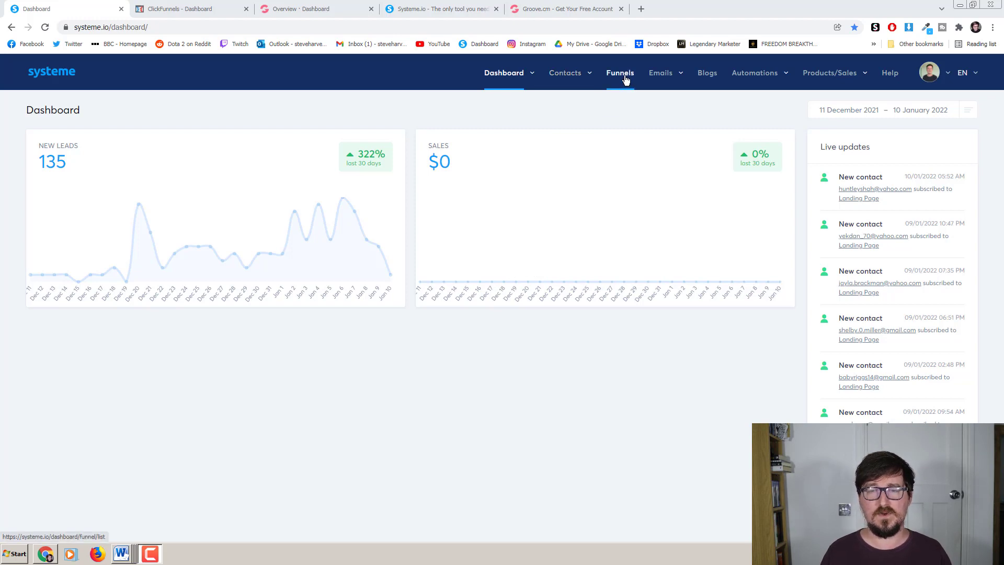
mouse_move(665, 81)
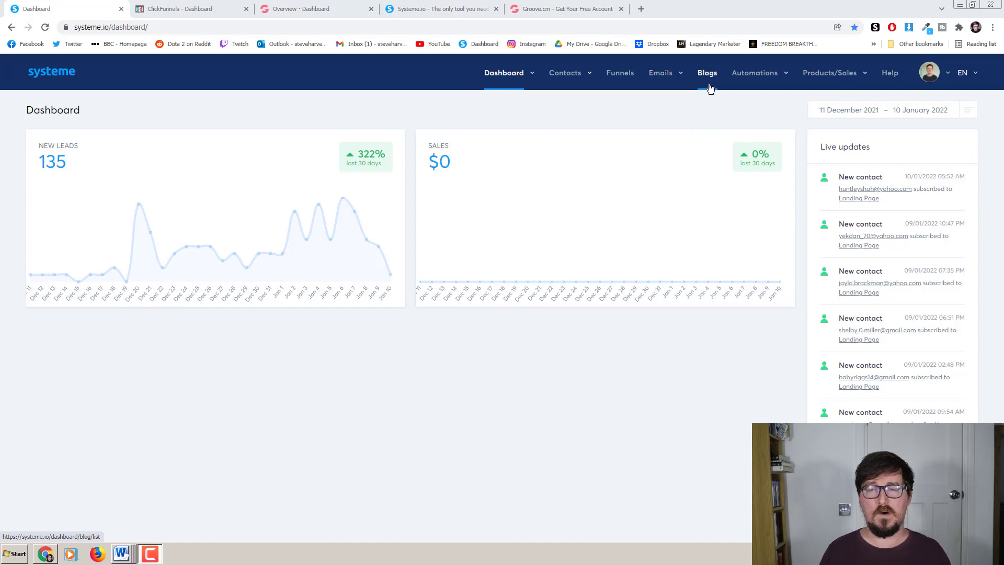
mouse_move(753, 82)
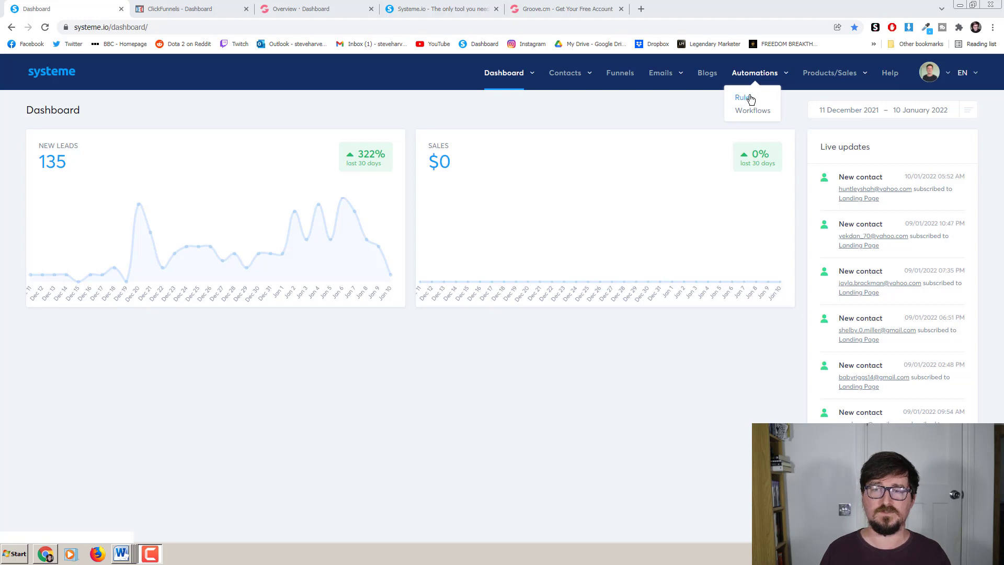
mouse_move(838, 87)
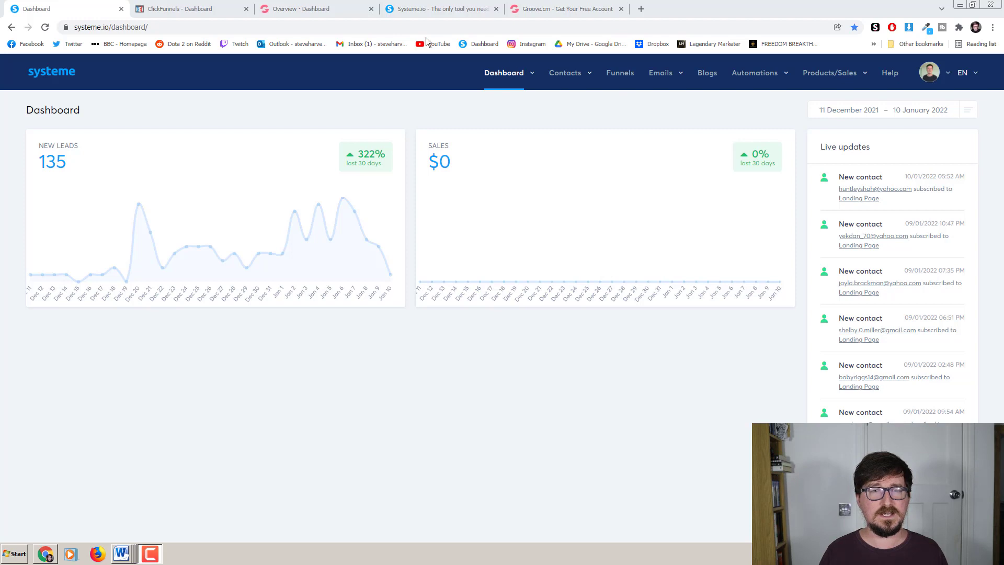
Switch to the ClickFunnels dashboard and browse the funnel templates in the Funnel Marketplace.
click(225, 10)
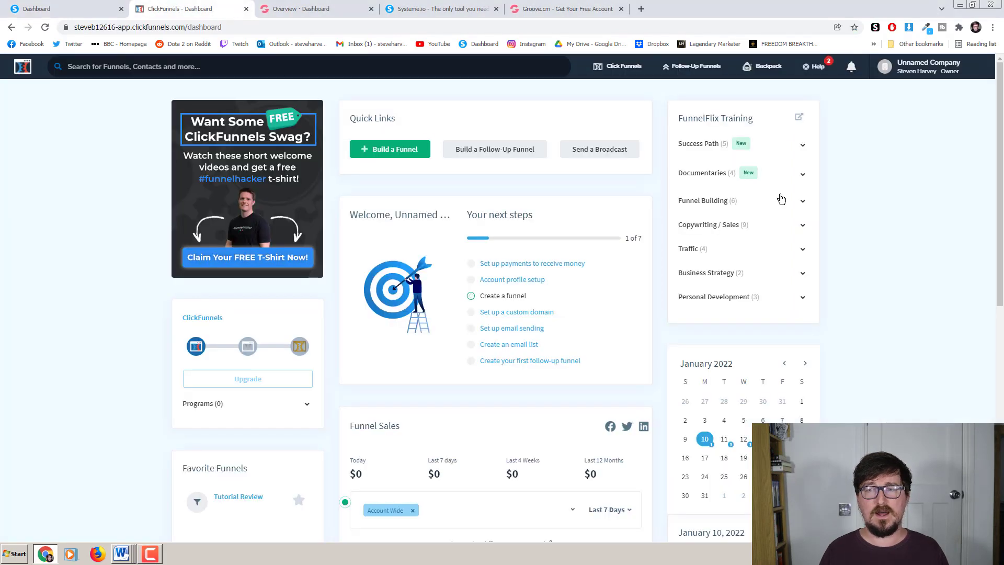
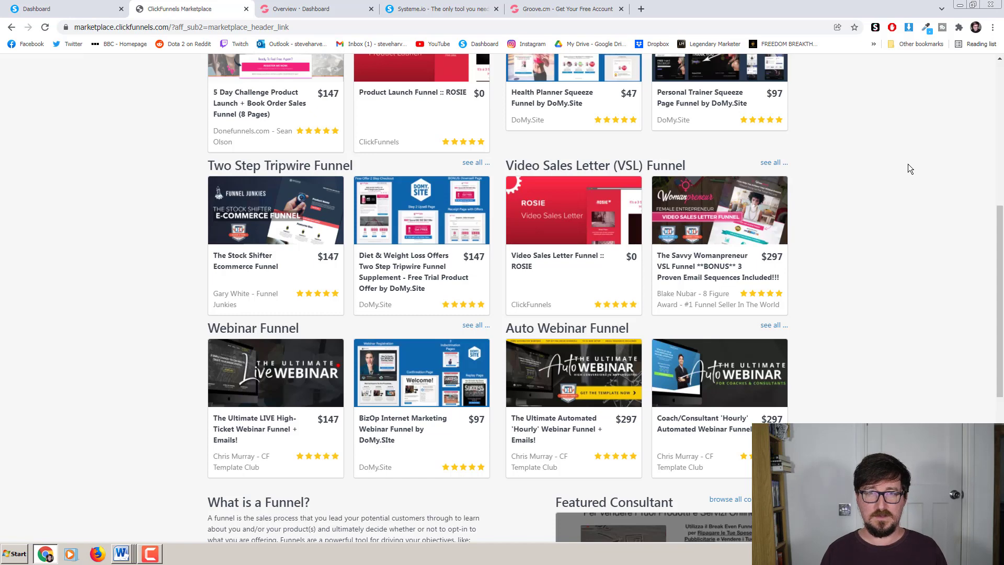
drag(1002, 230, 1002, 66)
click(739, 73)
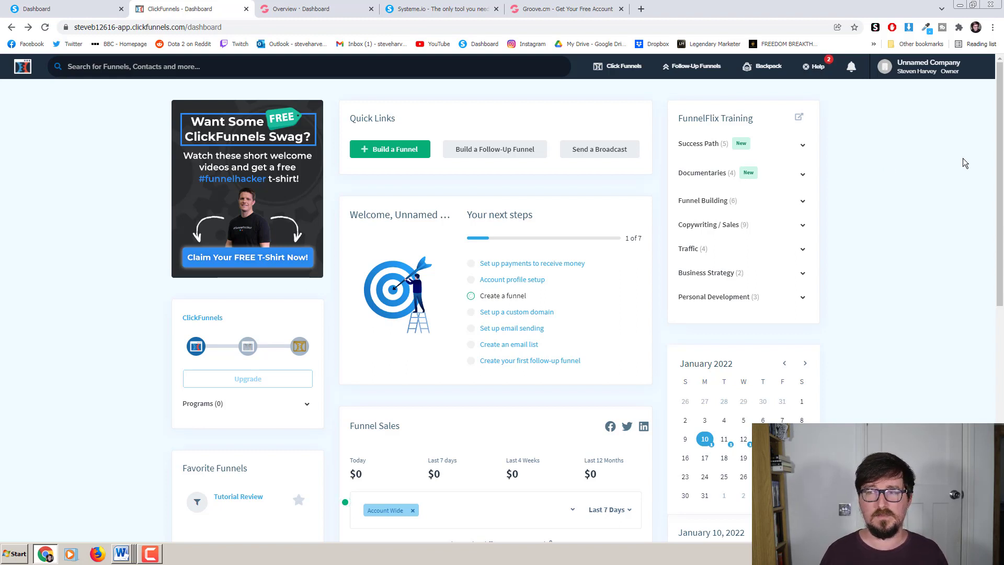
Start building a new ClickFunnels funnel, dismiss the classic builder's goal choice and look through the Cookbook's funnel types.
mouse_move(997, 161)
mouse_down()
mouse_move(998, 278)
mouse_move(997, 165)
mouse_up()
mouse_move(622, 66)
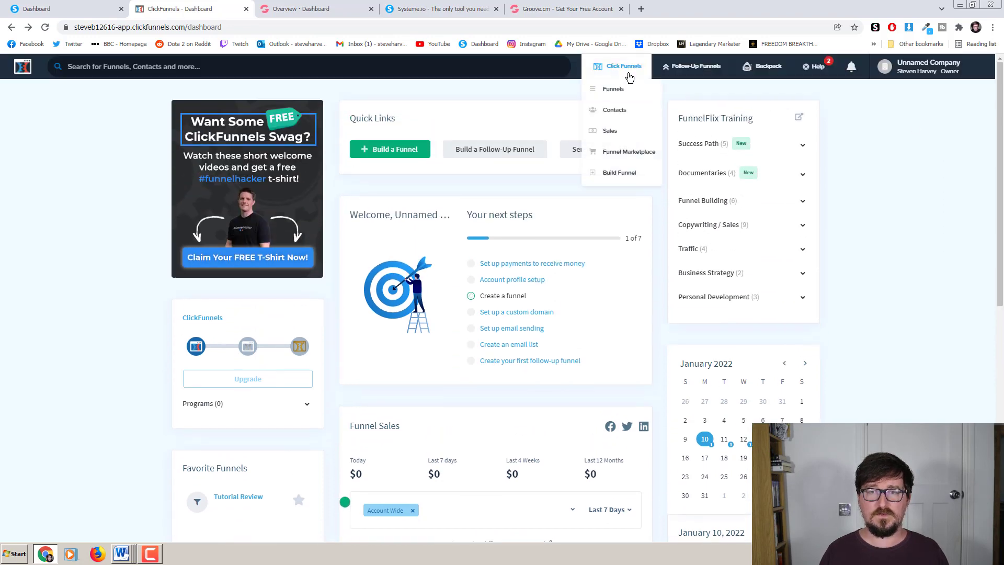
click(626, 94)
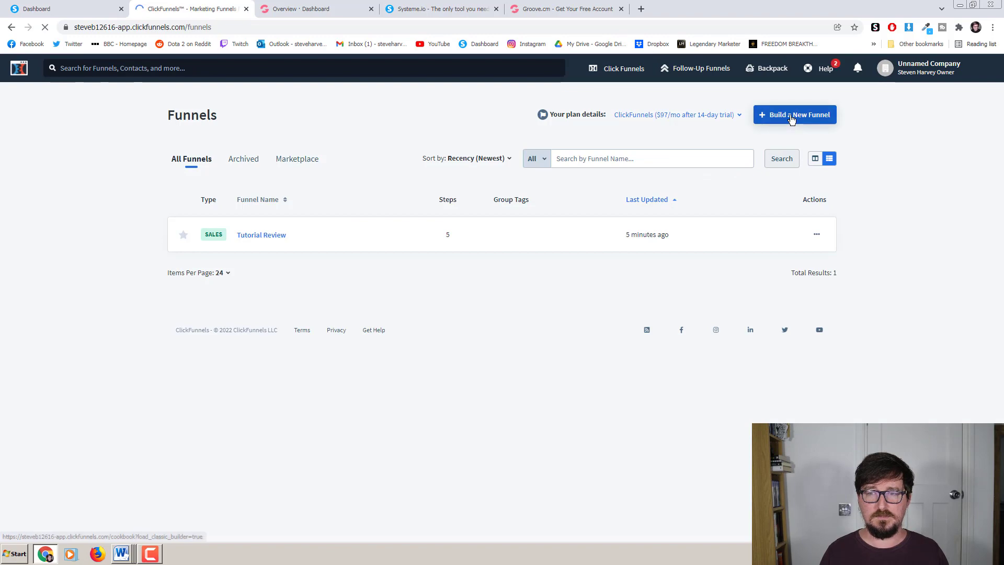
click(792, 116)
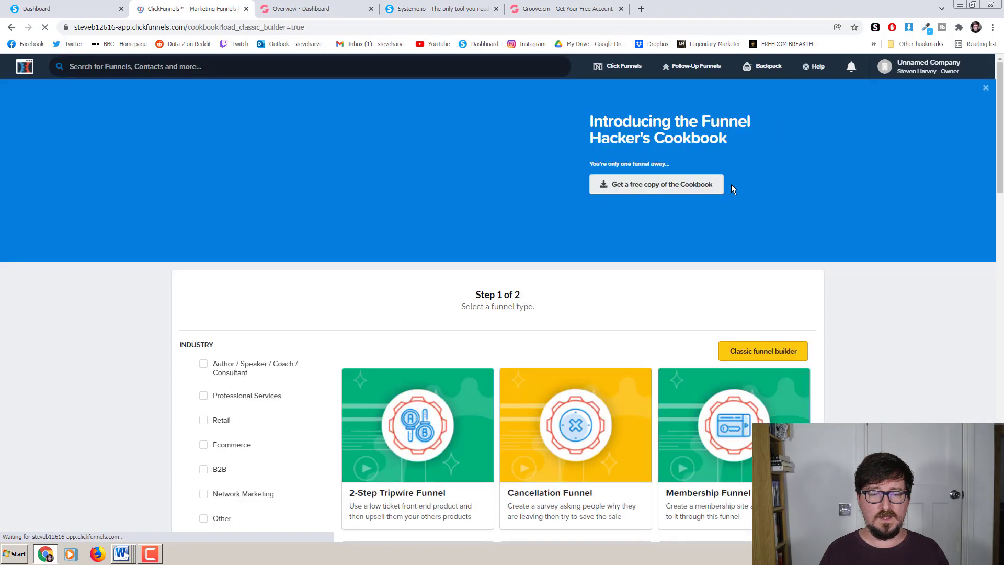
scroll(836, 204, down, 2)
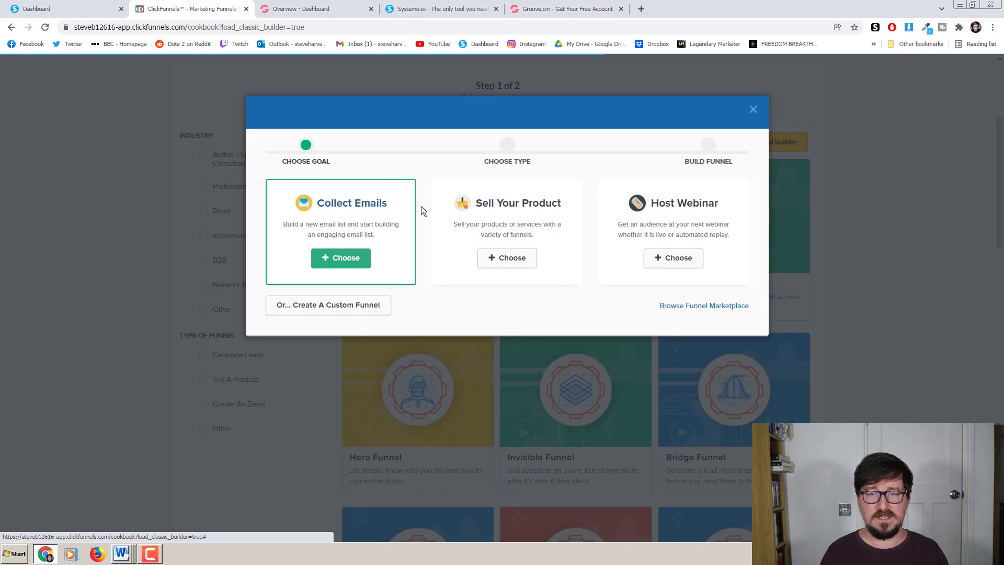
click(753, 109)
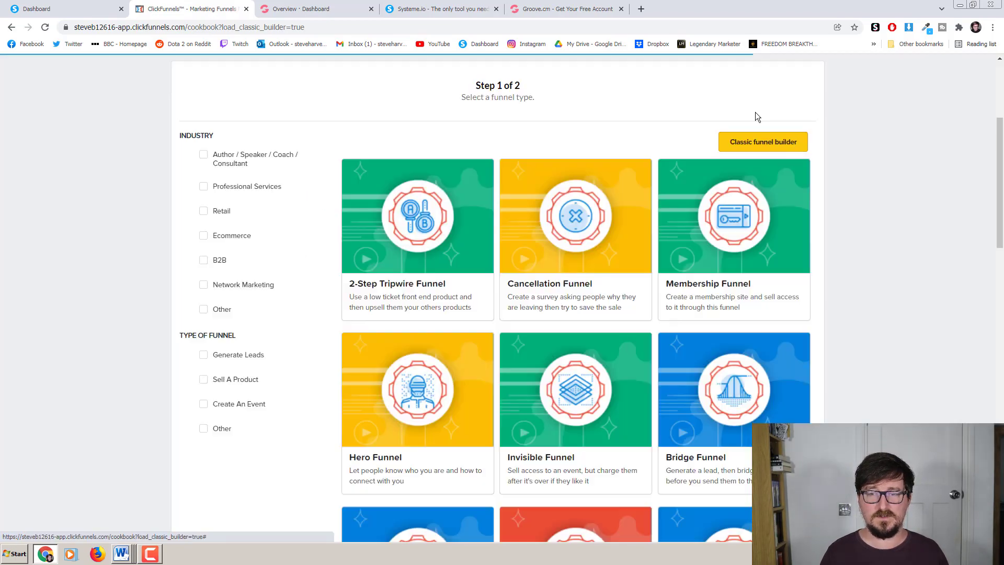
scroll(910, 230, down, 4)
scroll(916, 234, up, 8)
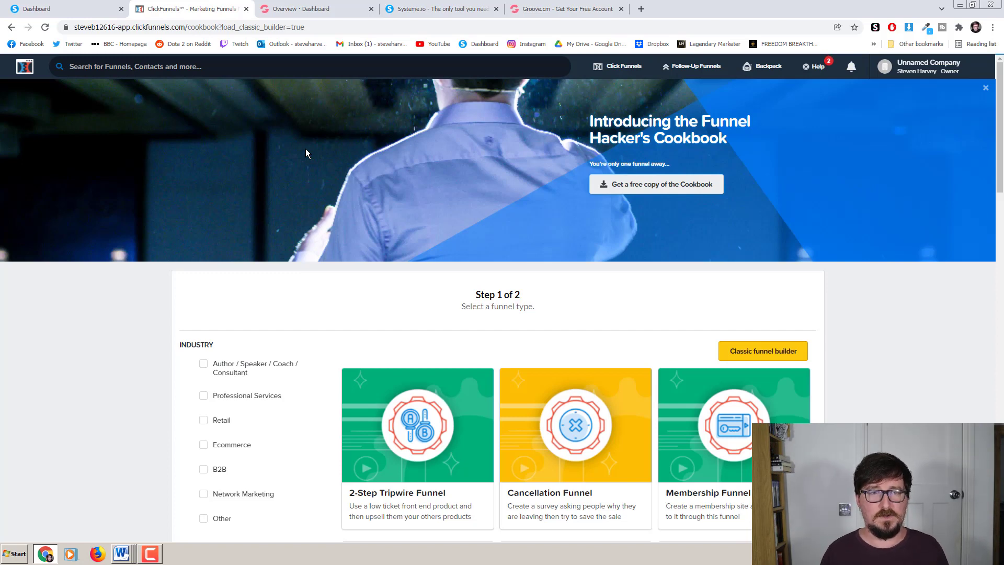
Switch to Groove.cm and examine the comparison table of its included apps and the products they replace.
click(316, 10)
click(17, 75)
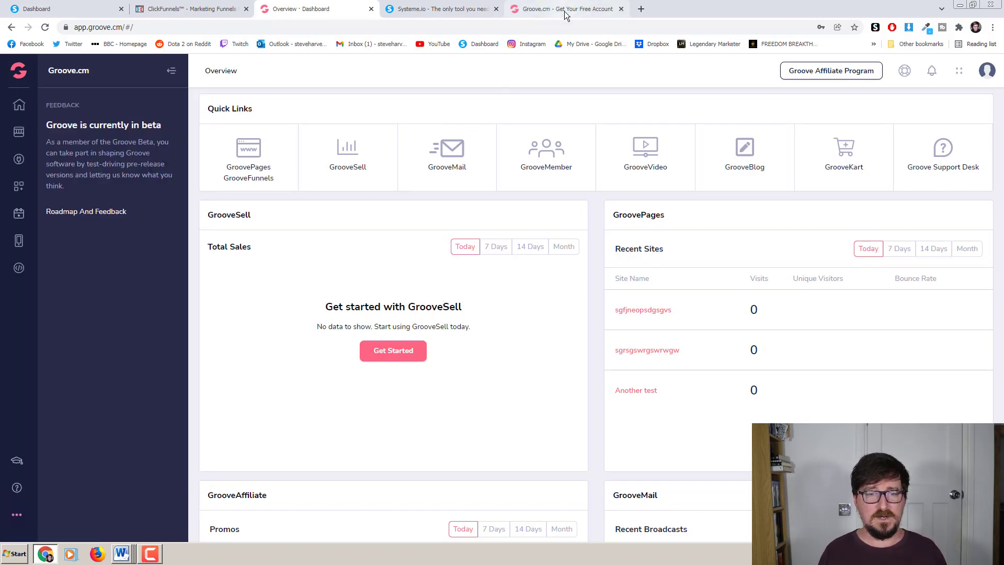
click(565, 10)
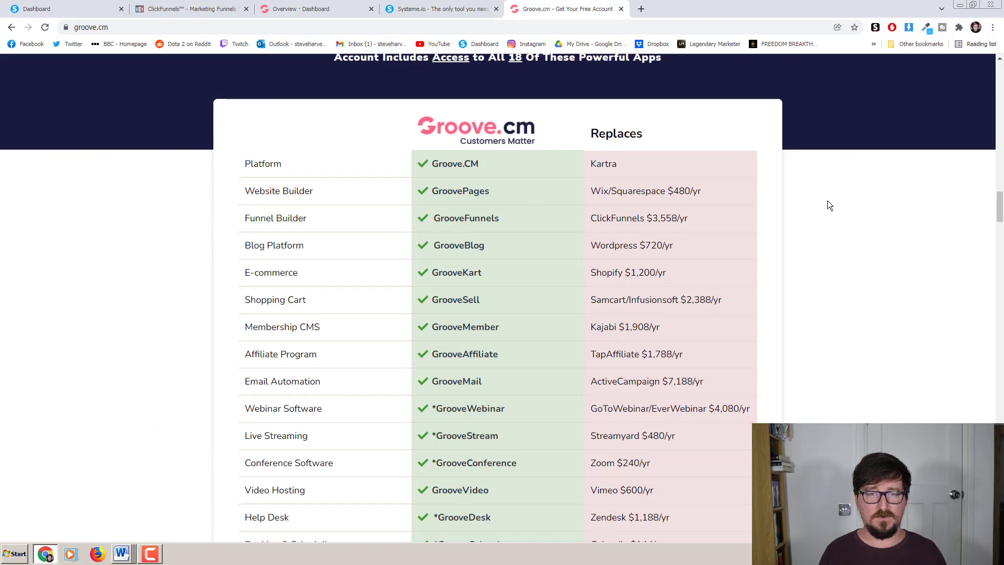
scroll(828, 200, down, 2)
scroll(827, 200, up, 1)
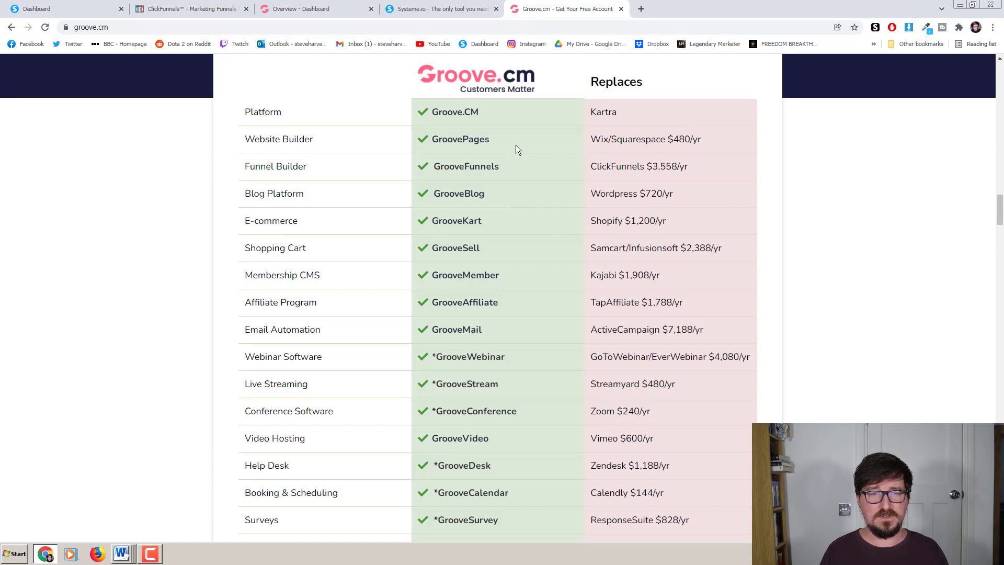
scroll(516, 145, down, 2)
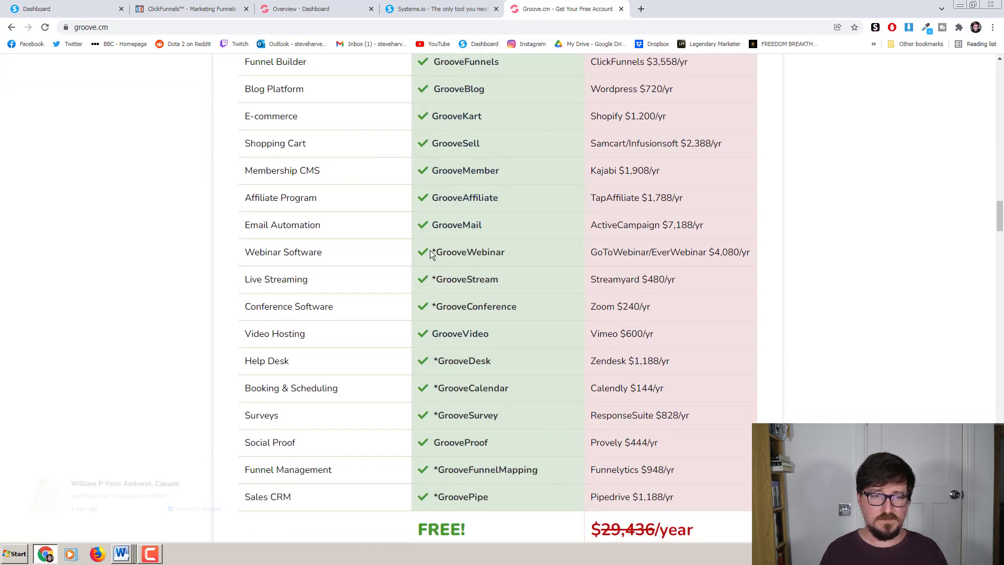
scroll(493, 277, down, 1)
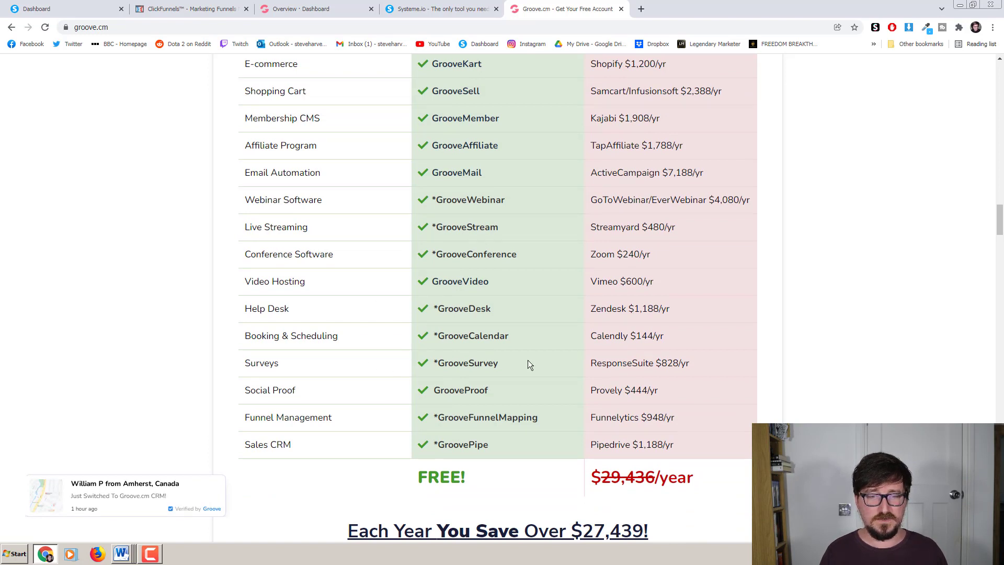
scroll(528, 365, up, 1)
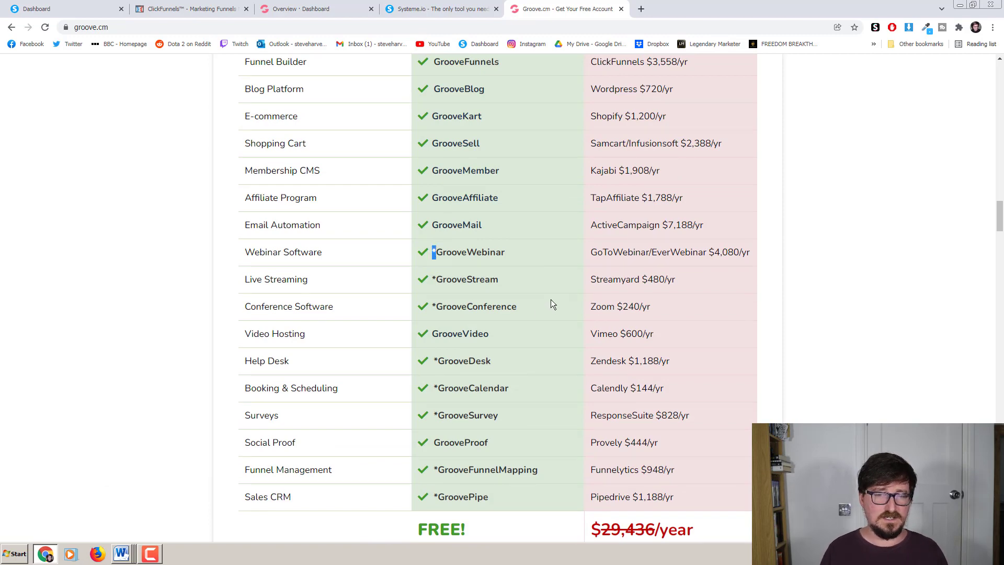
scroll(551, 300, up, 2)
scroll(551, 301, down, 3)
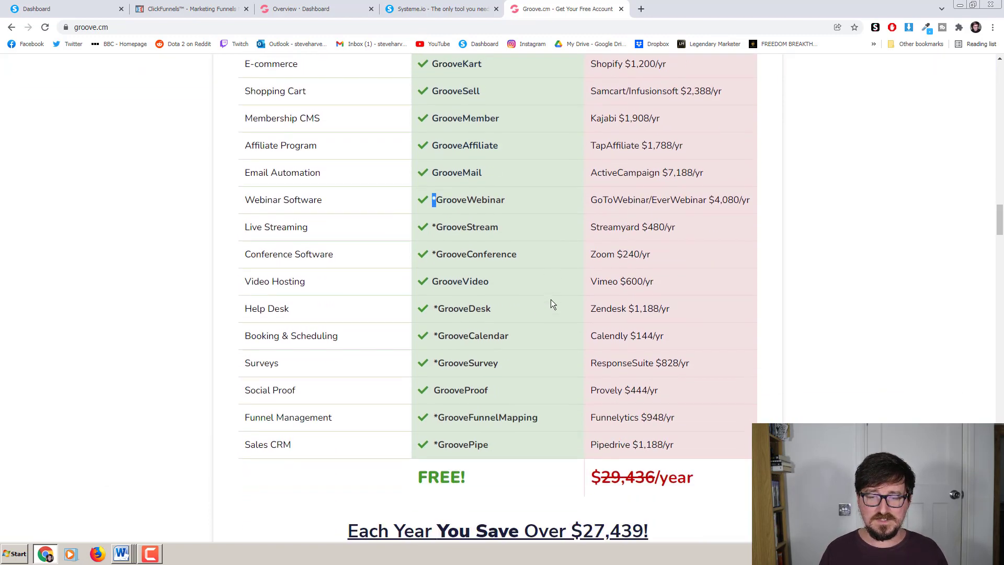
scroll(580, 407, down, 2)
scroll(540, 402, up, 7)
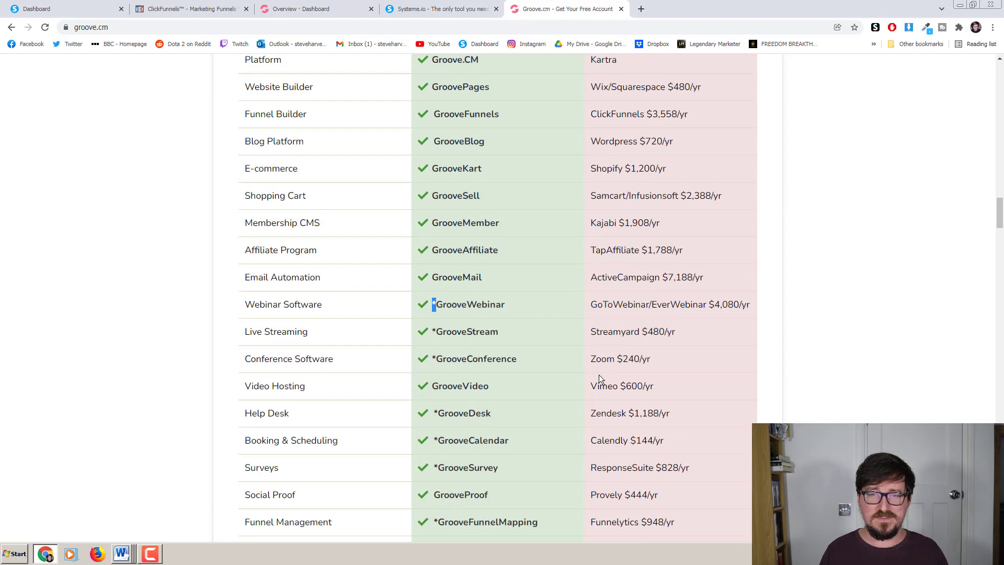
scroll(614, 267, down, 2)
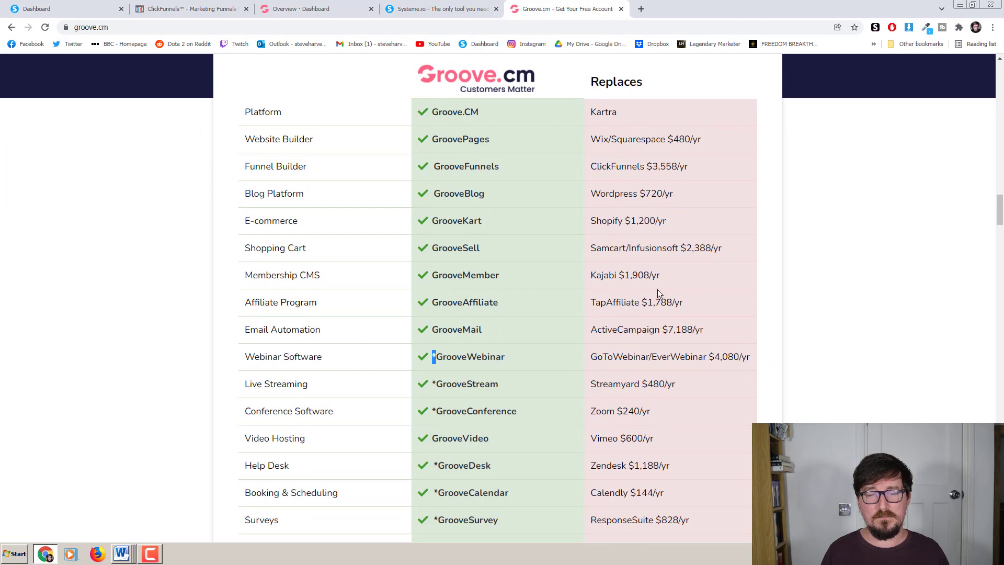
scroll(708, 341, down, 4)
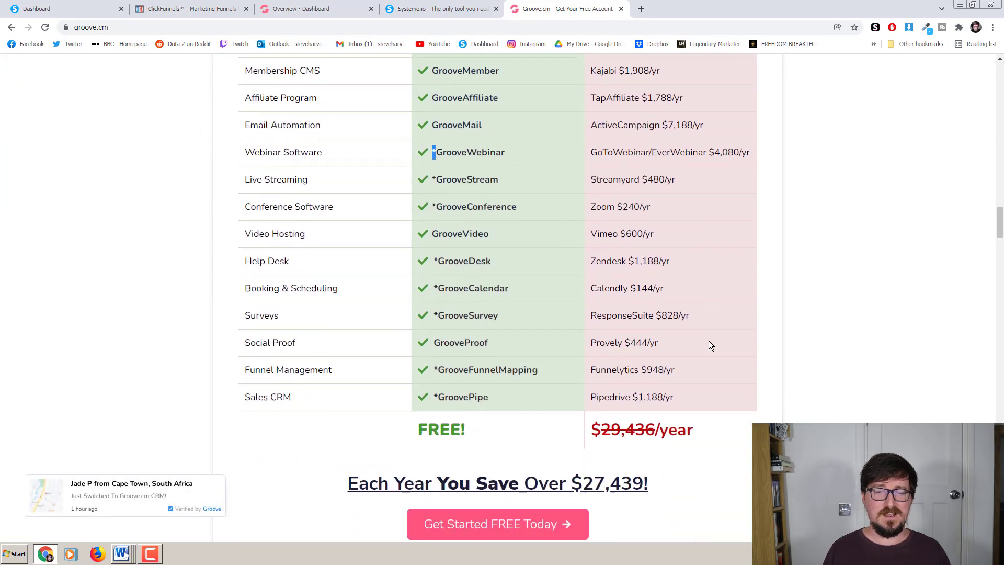
scroll(710, 342, up, 5)
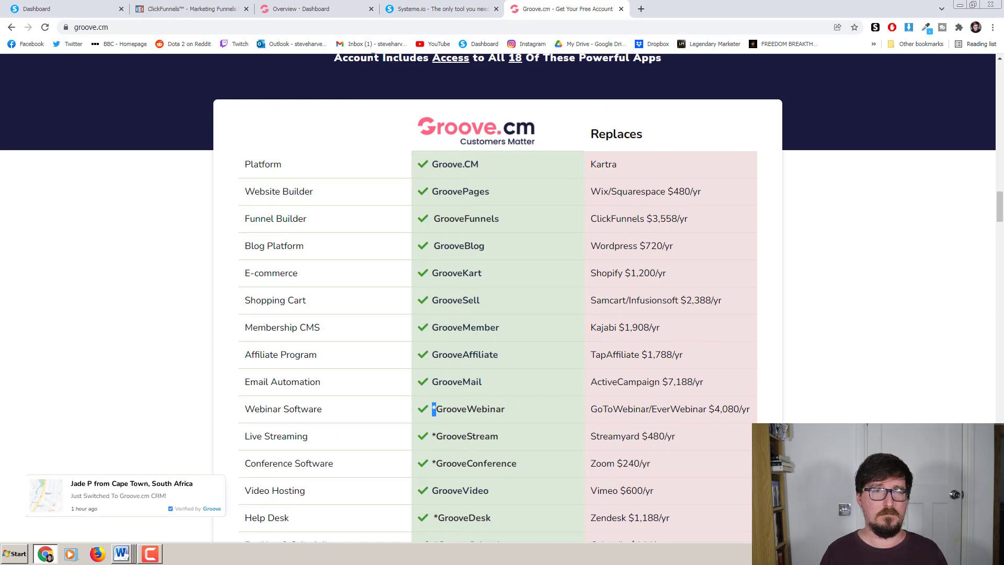
Switch back to Systeme.io and create a new funnel named Comparisom Video with Sell as its goal.
click(328, 10)
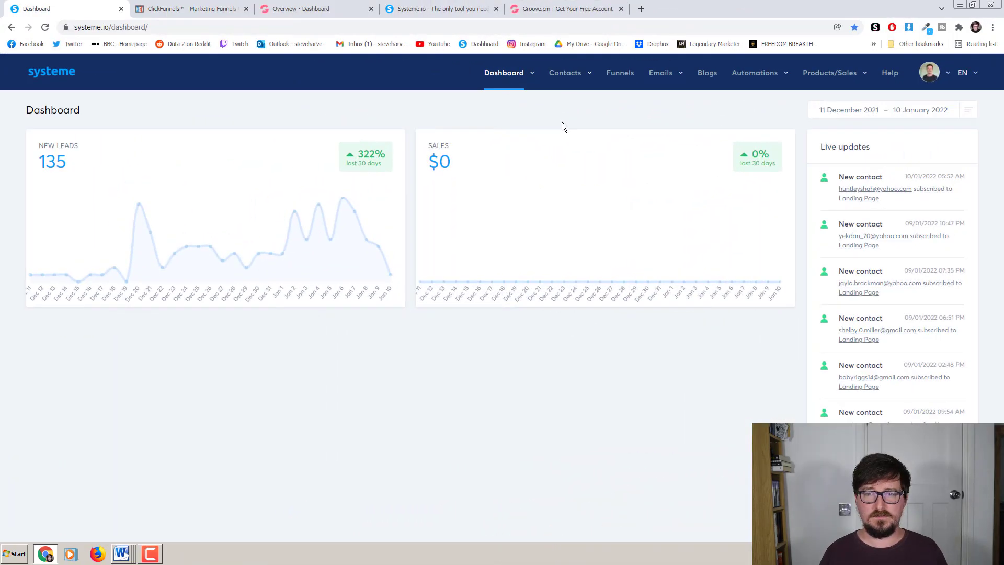
click(620, 83)
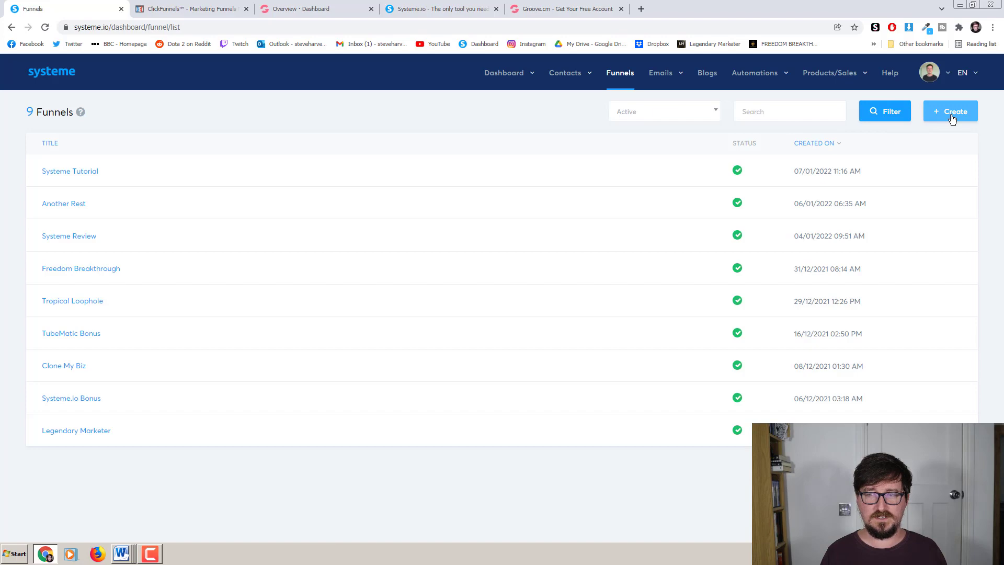
click(952, 119)
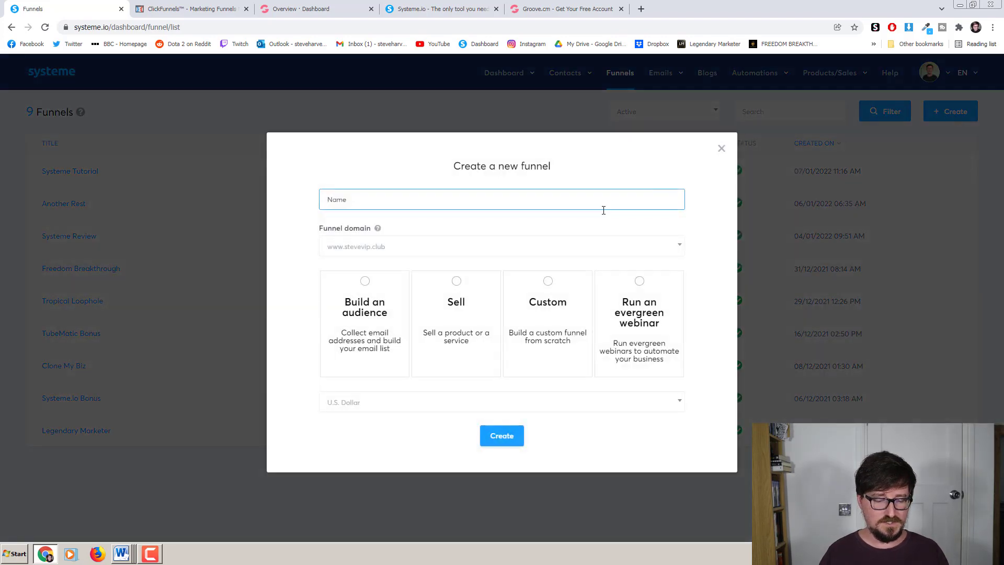
text(c)
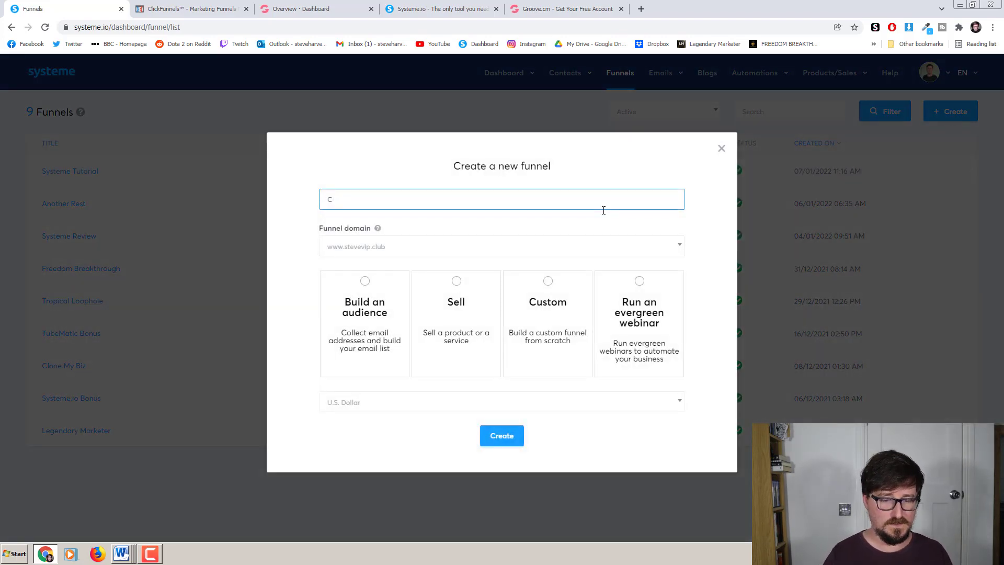
text(omparison)
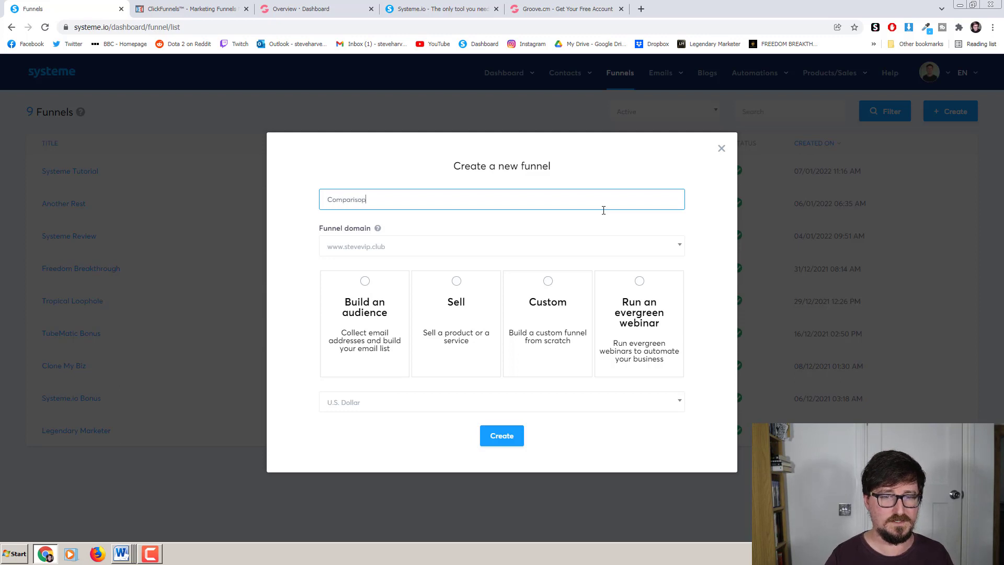
text(m)
key(BackSpace)
key(BackSpace)
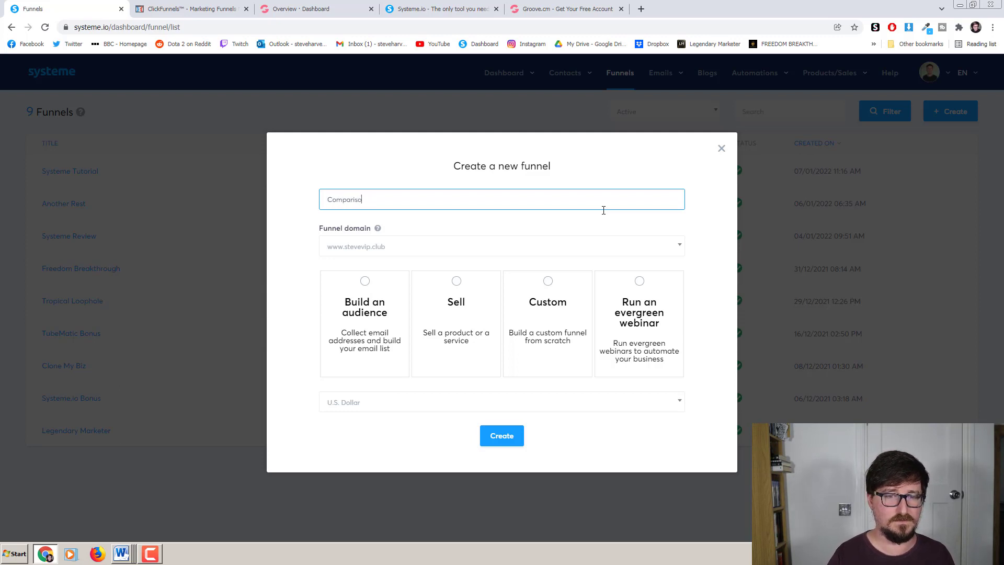
text(m Video)
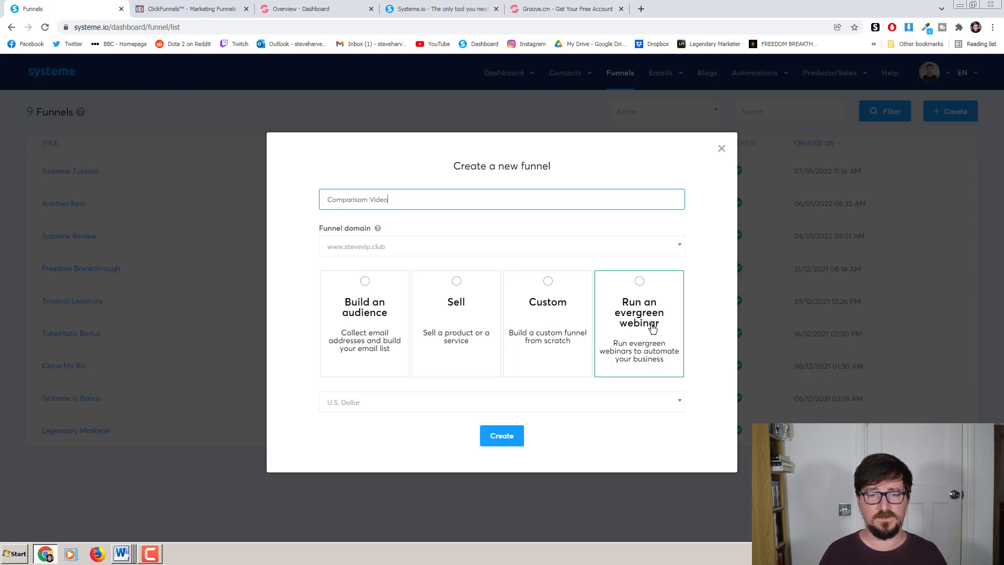
click(460, 287)
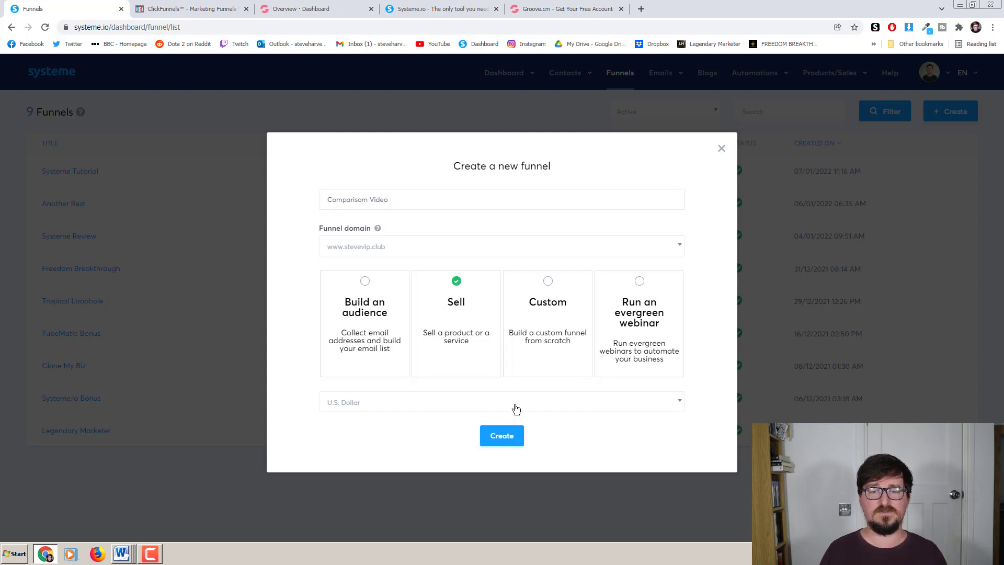
click(517, 436)
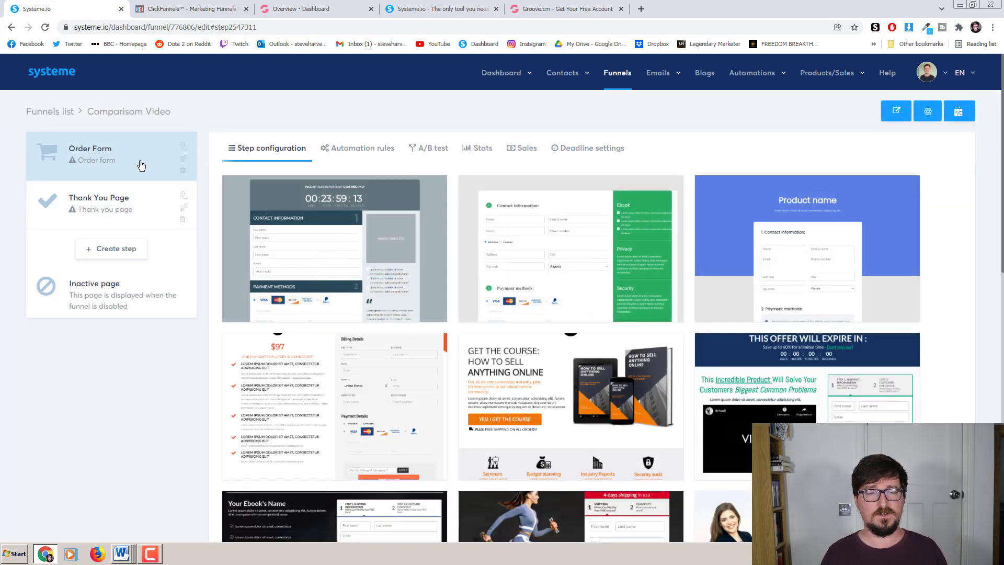
Look through the page templates offered for the funnel's Order Form and Thank You Page steps.
scroll(248, 269, down, 4)
scroll(235, 251, up, 4)
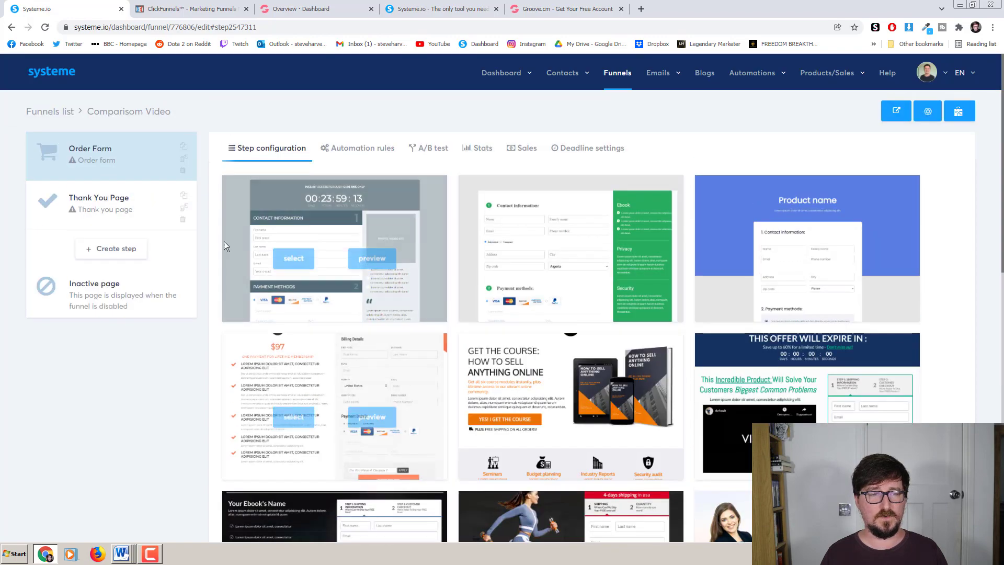
click(155, 215)
scroll(400, 298, down, 3)
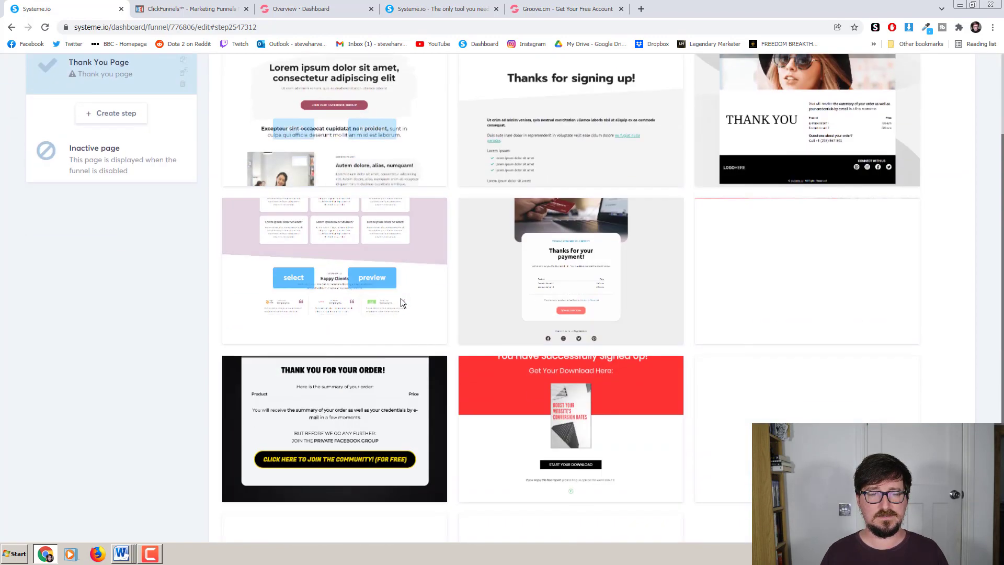
scroll(400, 299, up, 3)
click(146, 159)
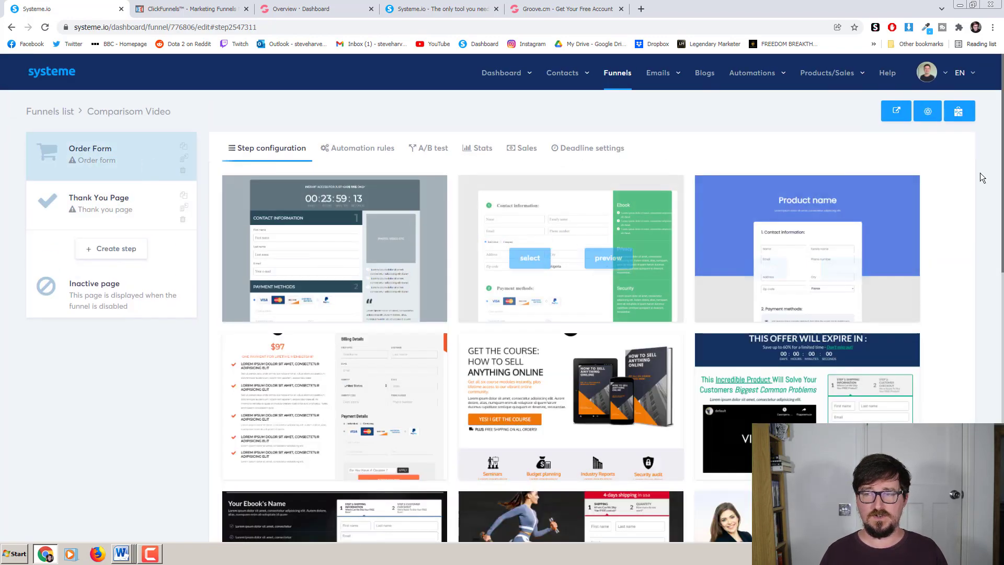
scroll(979, 174, down, 3)
drag(1002, 242, 1002, 161)
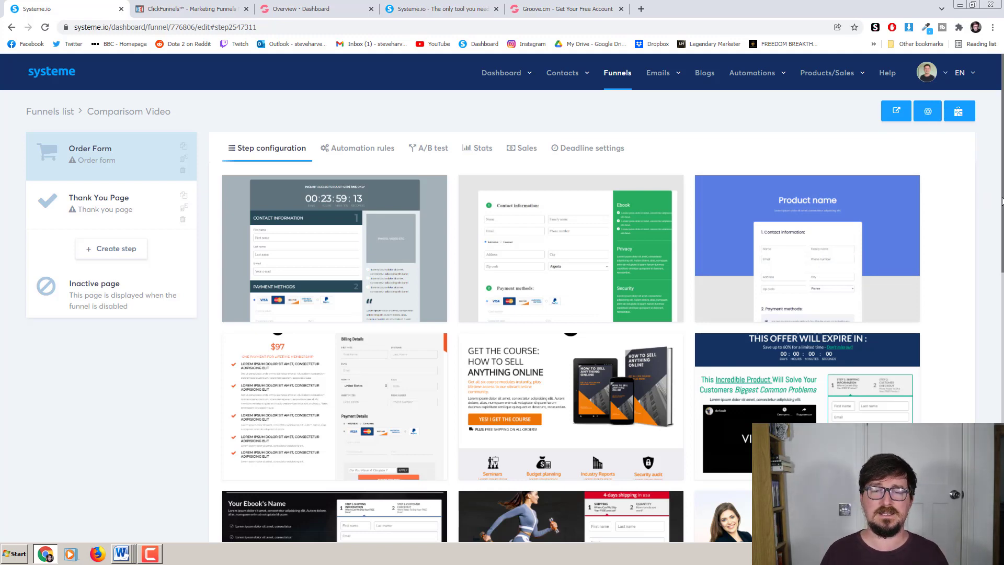
mouse_move(1002, 201)
mouse_down()
mouse_move(1002, 394)
mouse_move(1002, 201)
mouse_up()
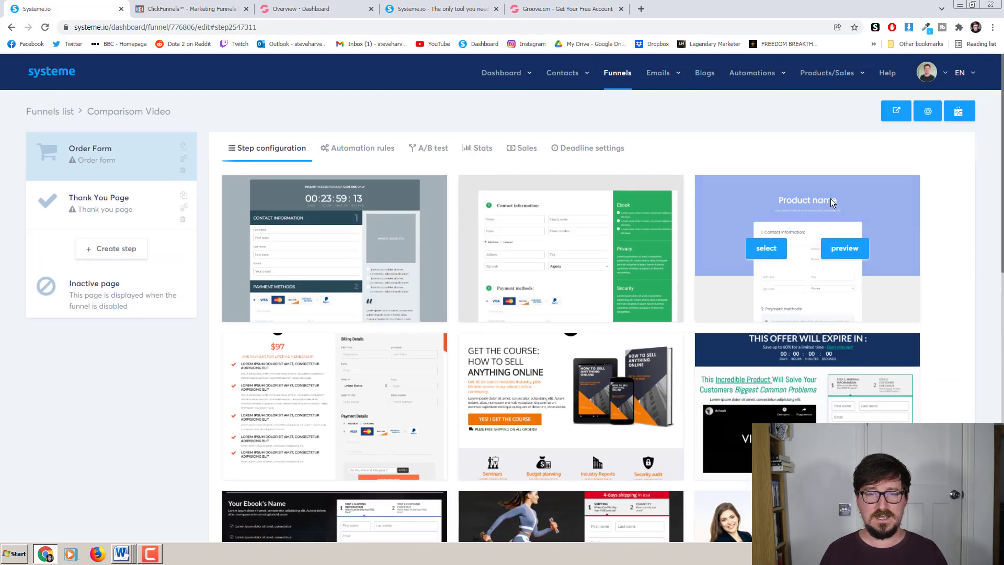
key(alt+Left)
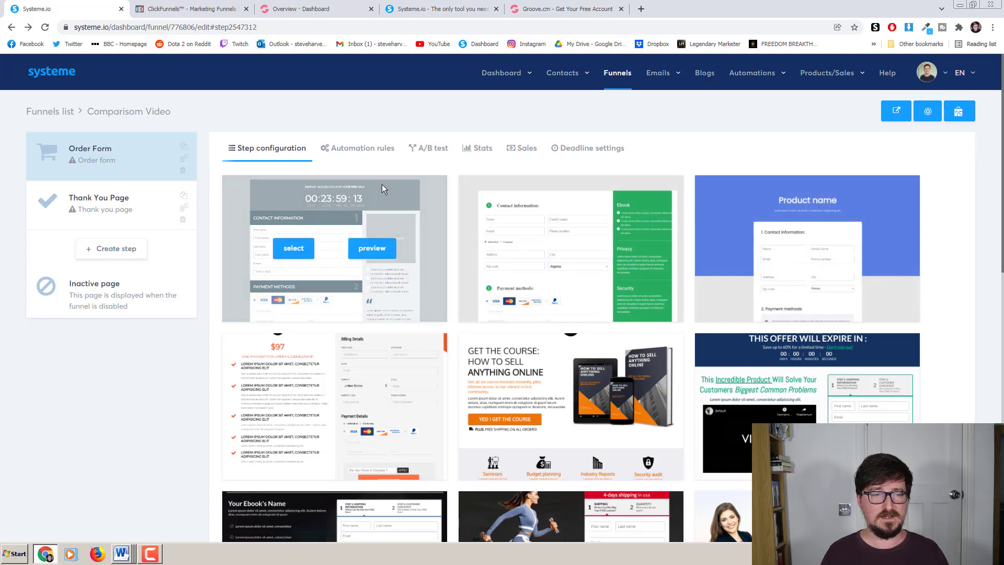
Create another funnel named Testerr with the Build an audience goal and apply the first squeeze page template.
click(50, 111)
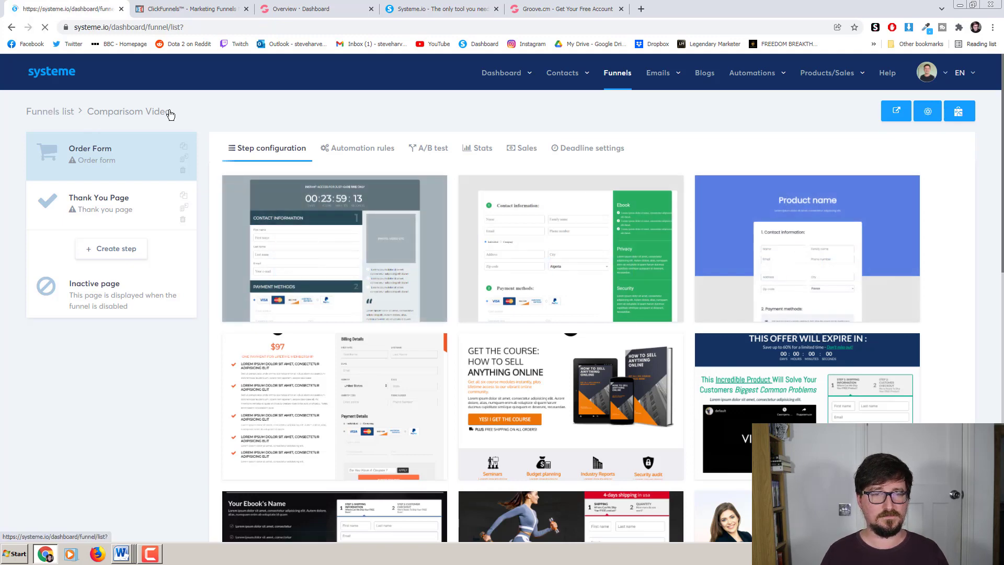
click(950, 111)
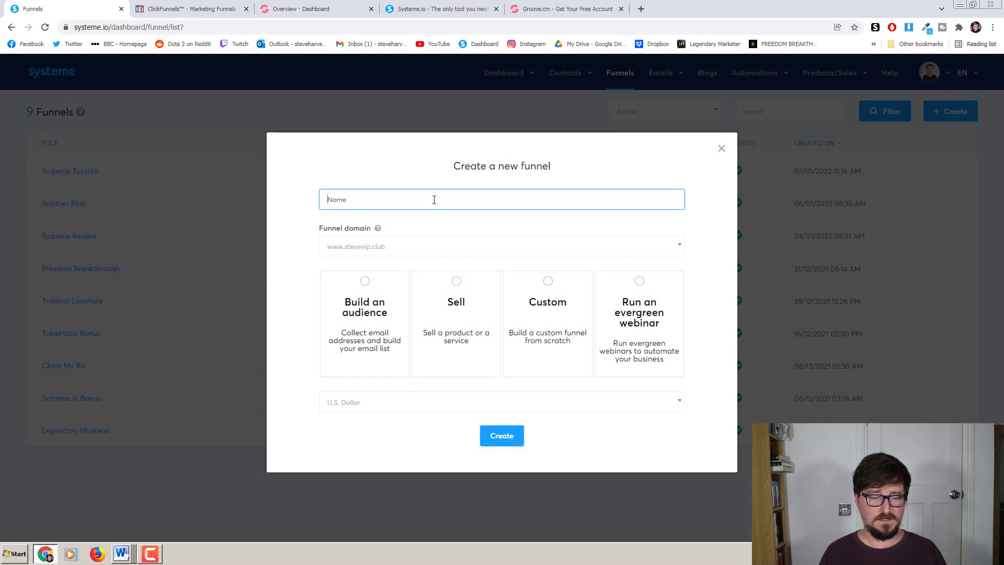
text(Testerr)
click(365, 282)
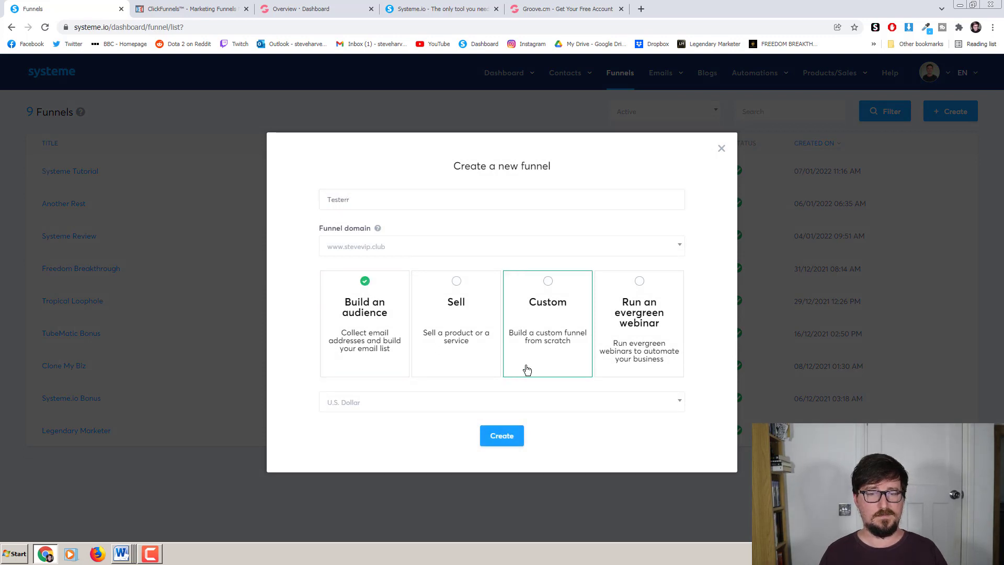
click(511, 435)
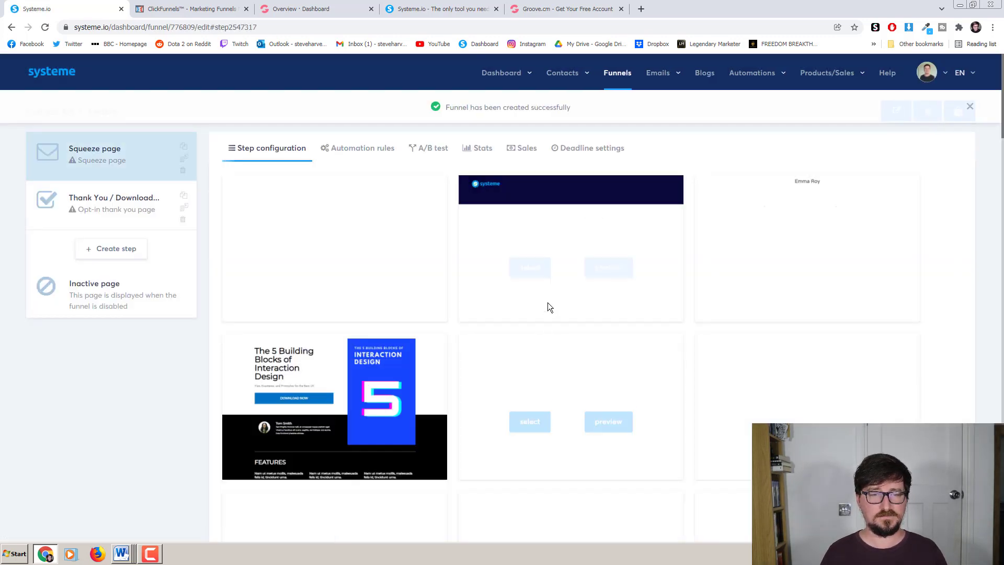
click(303, 256)
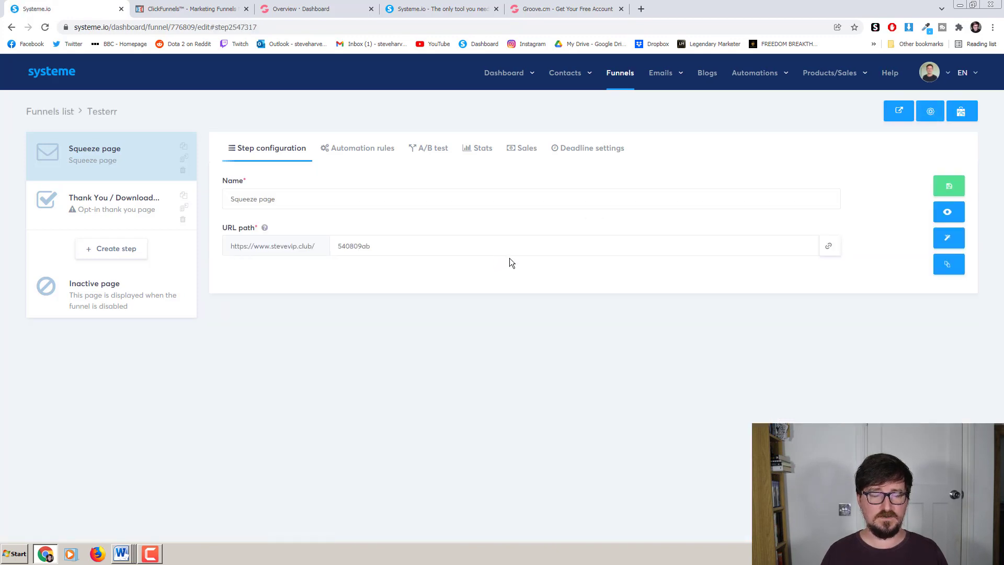
Look at the squeeze page's automation rules and A/B test options, returning to its step configuration.
click(373, 155)
click(433, 155)
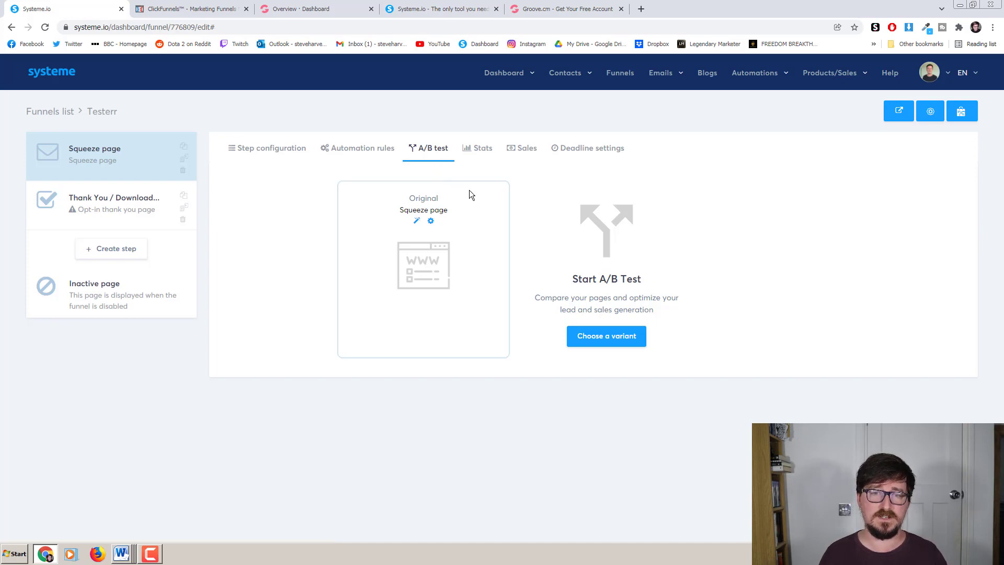
click(300, 152)
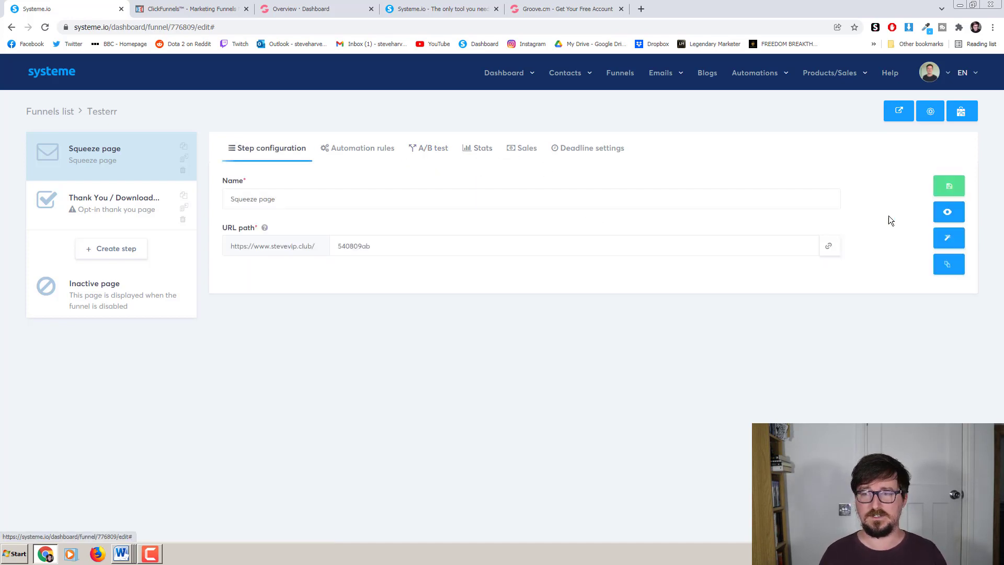
Open the squeeze page in the page editor and look over its full layout without the elements sidebar.
click(954, 236)
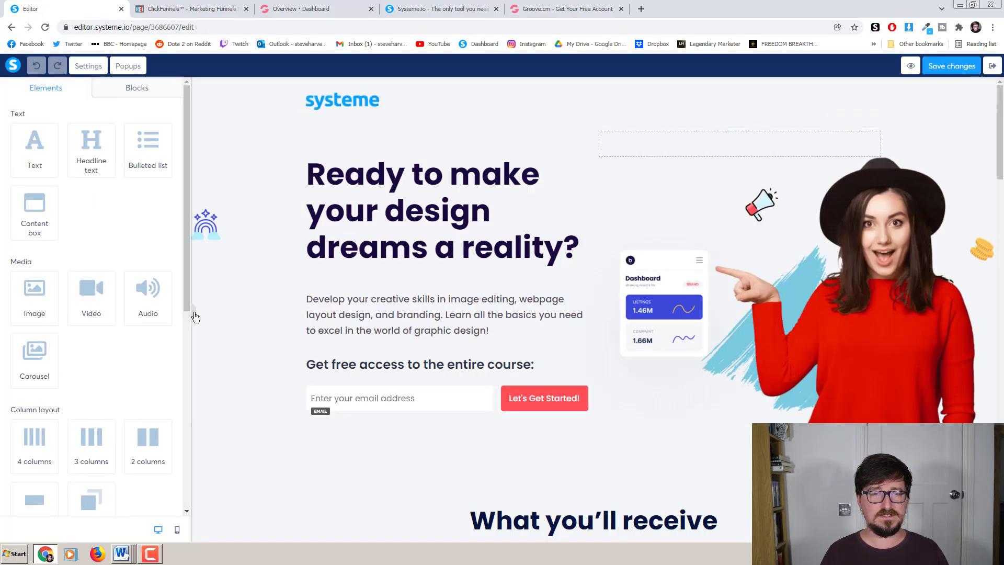
click(193, 312)
drag(1002, 152, 1001, 481)
drag(1000, 416, 1000, 84)
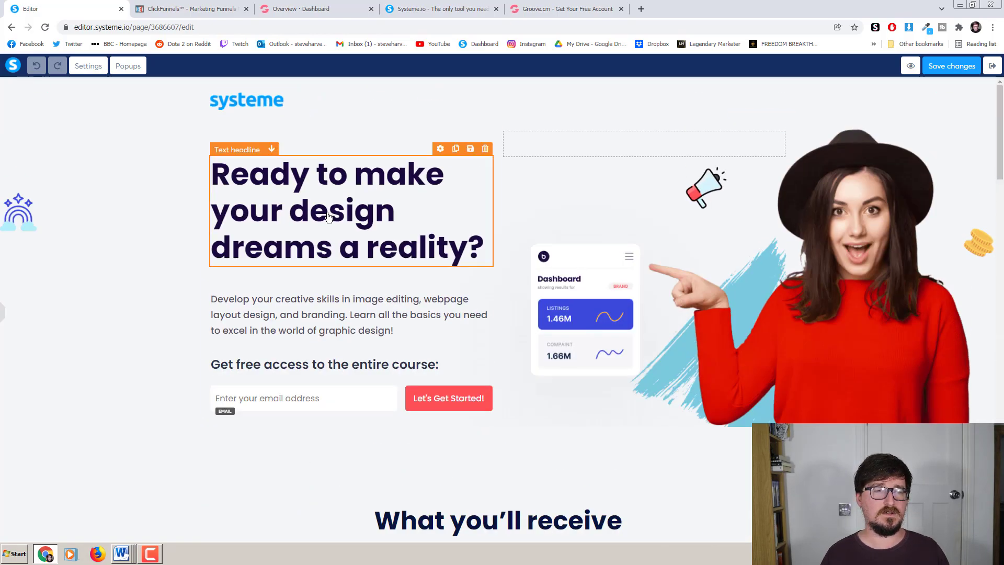
Bring back the elements sidebar and add a headline text element directly below the "What you'll receive" heading.
click(3, 313)
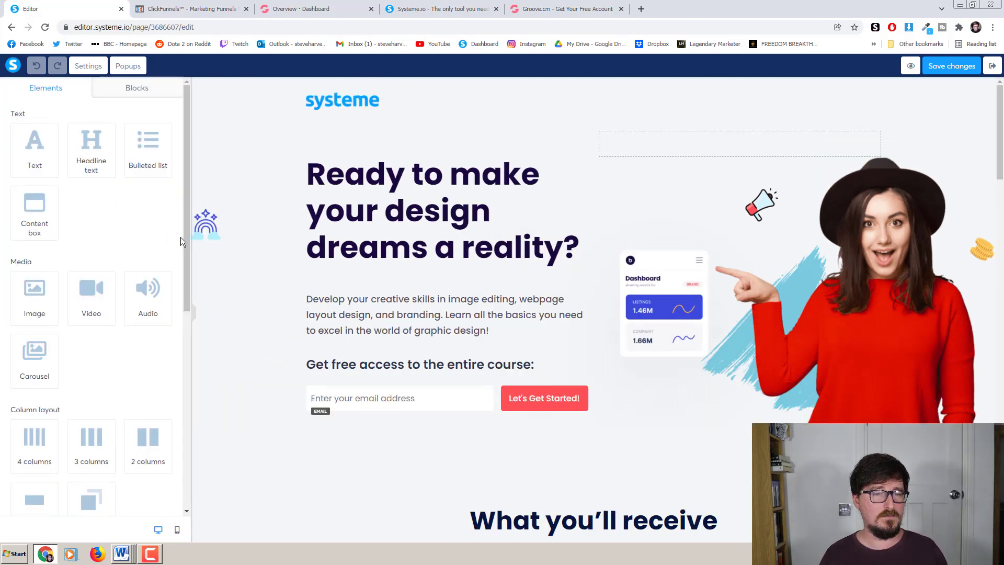
drag(183, 239, 180, 203)
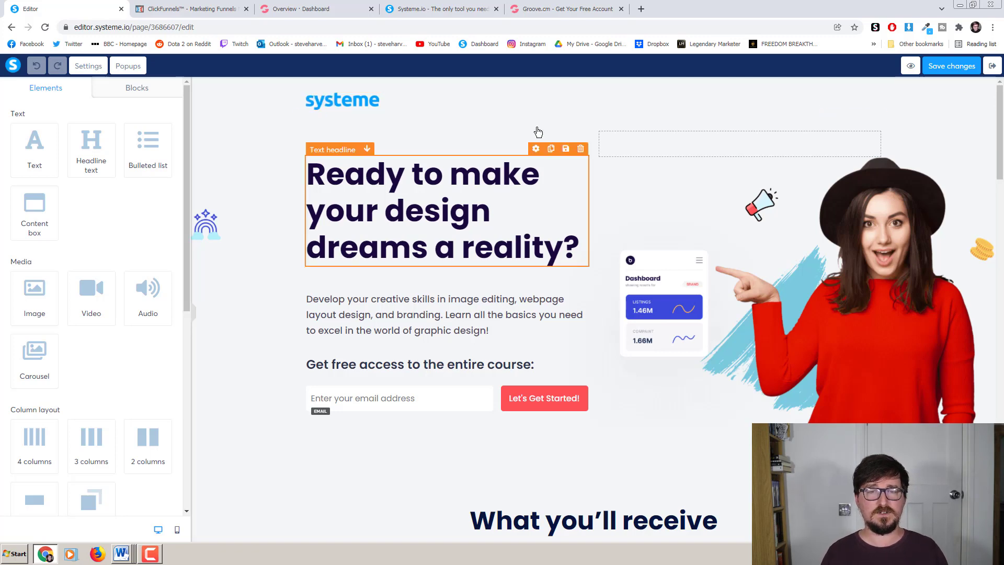
scroll(498, 270, down, 6)
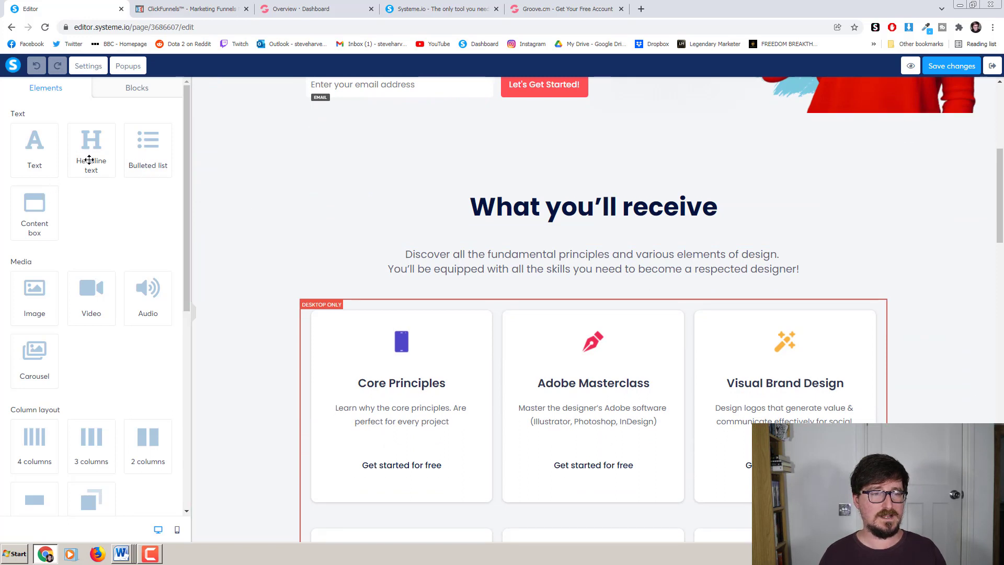
drag(84, 159, 566, 231)
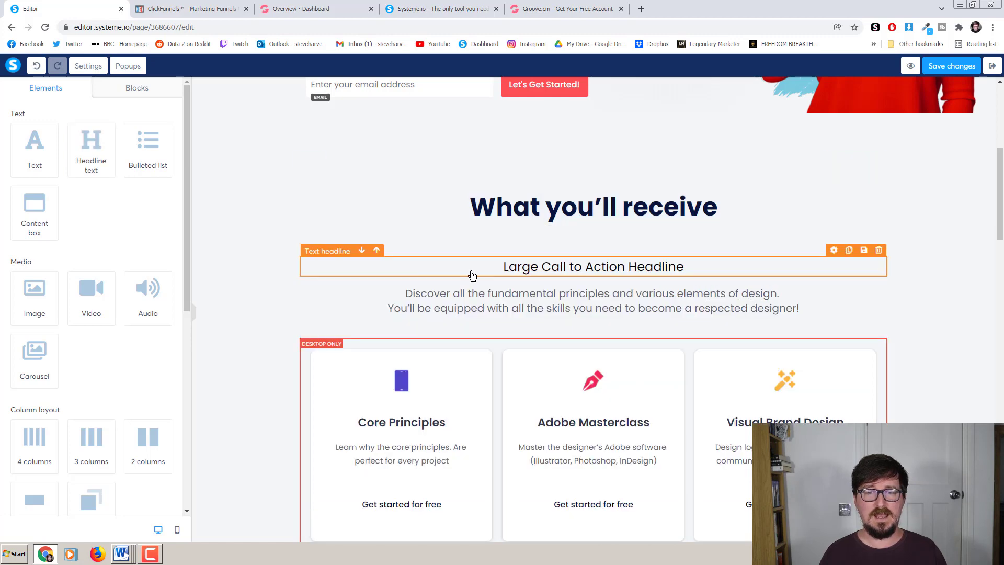
Insert a two-column layout between the Testimonial label and the heading about what design students say.
scroll(419, 286, down, 15)
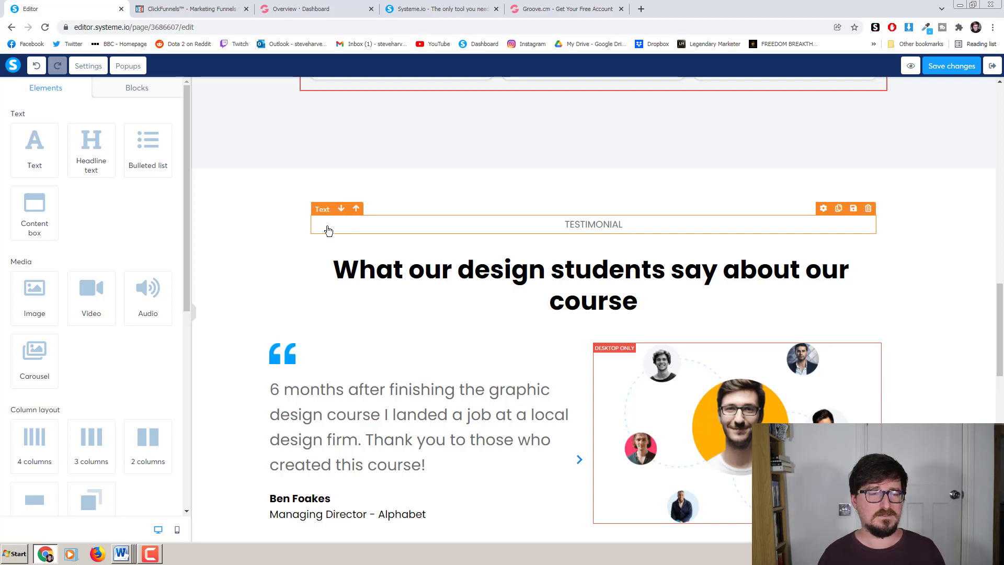
scroll(152, 312, down, 4)
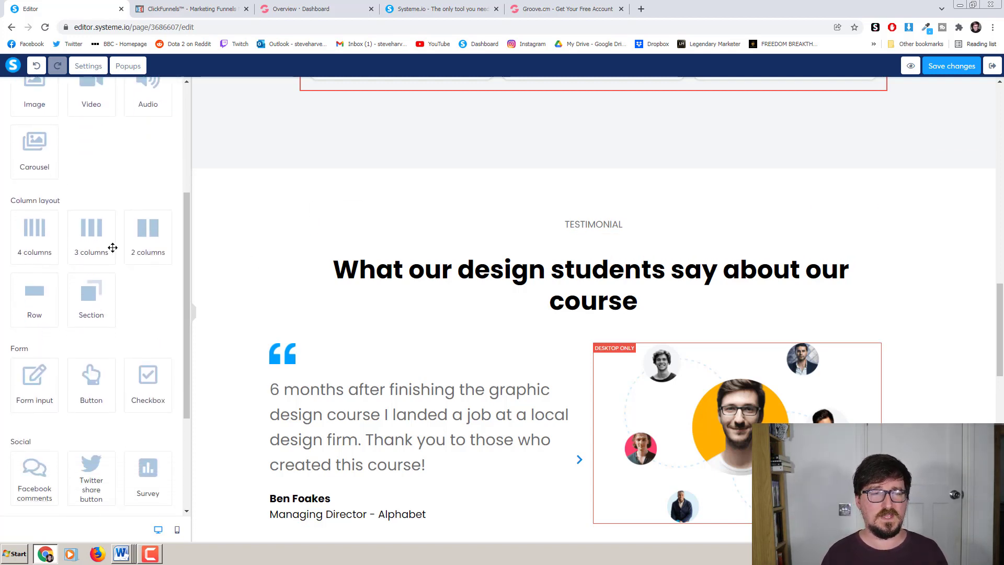
drag(148, 234, 602, 264)
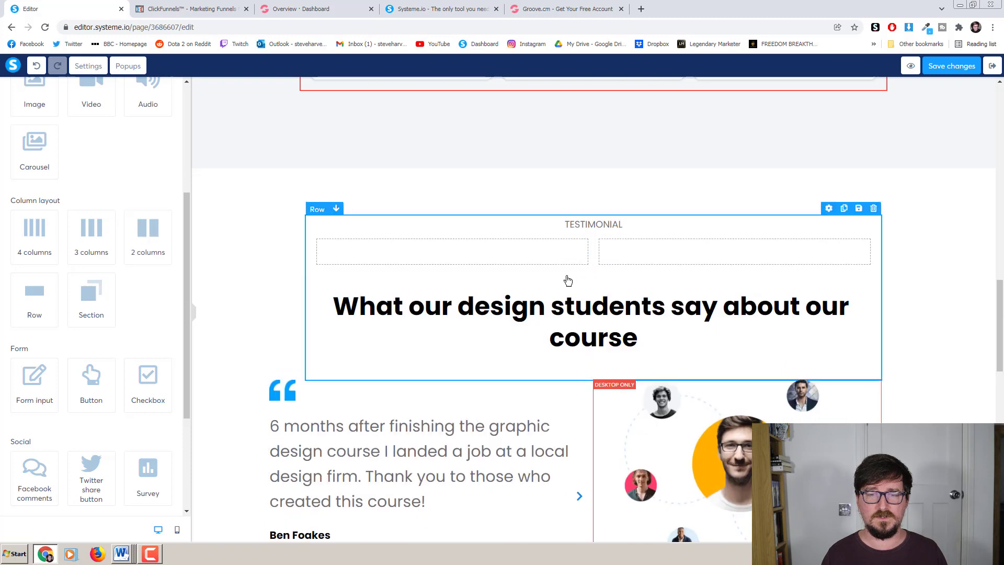
Place an image element in the first new column and a headline text element in the second.
scroll(46, 261, up, 2)
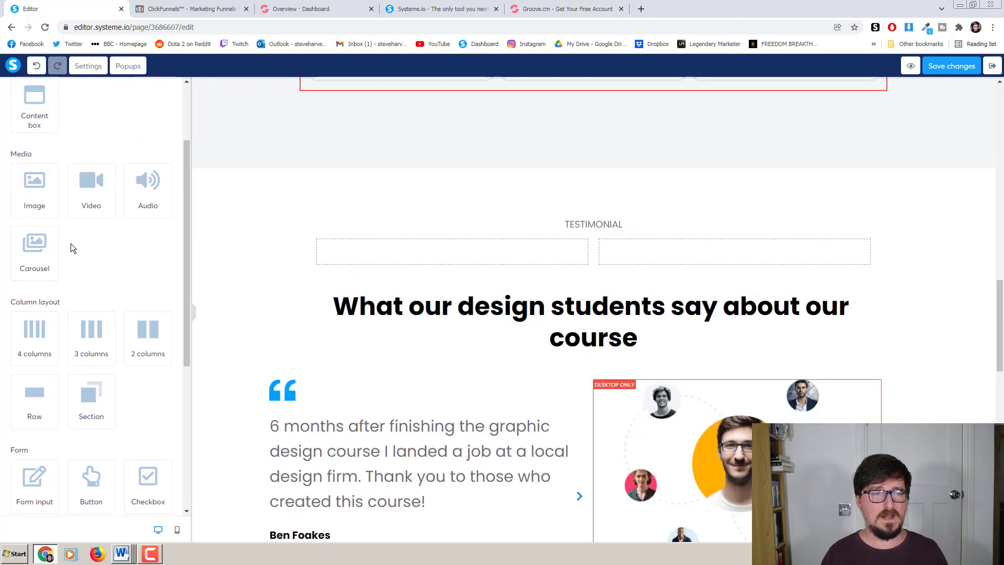
drag(33, 198, 372, 269)
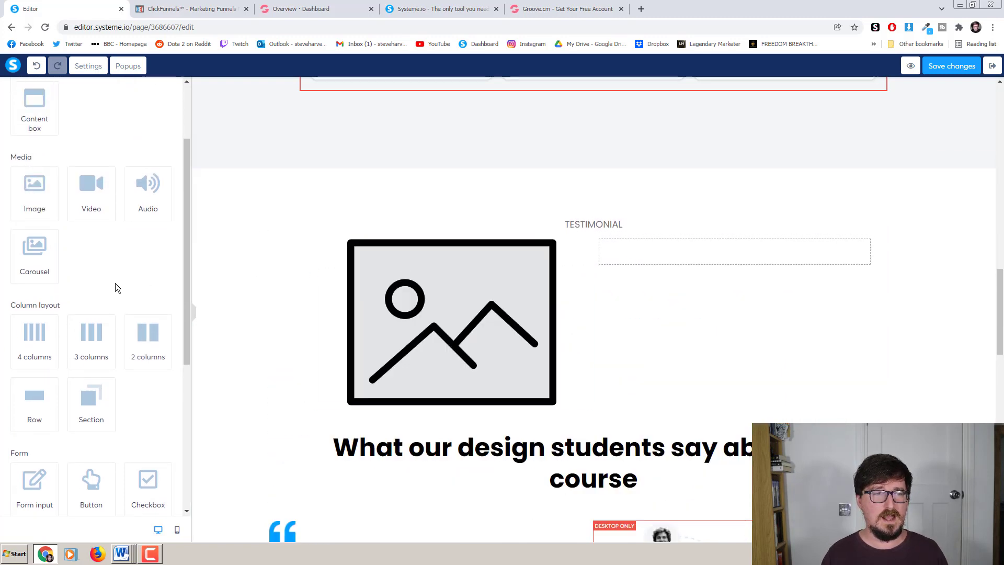
scroll(122, 251, up, 2)
drag(91, 150, 648, 260)
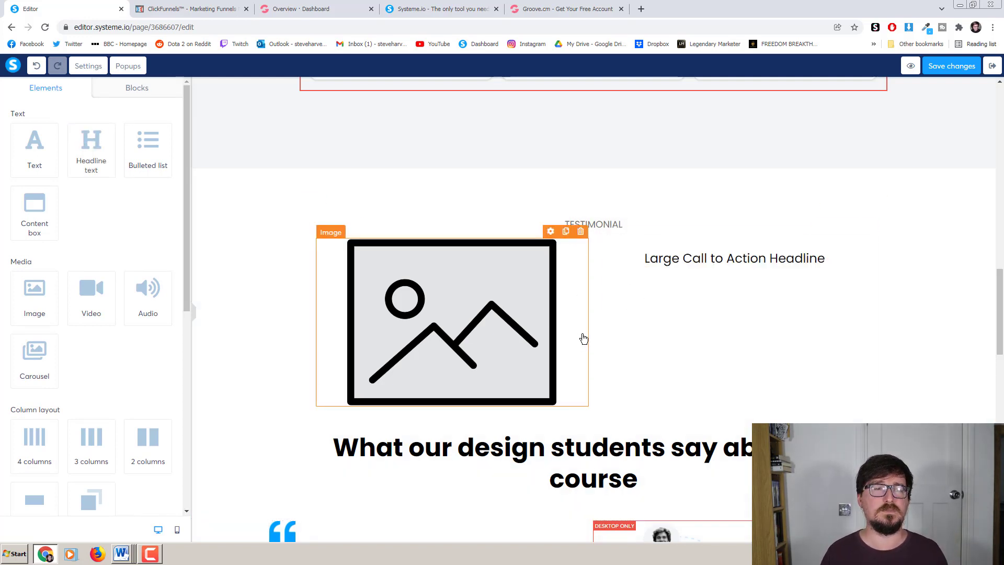
Look through the ready-made block sections, including the opt-in form blocks.
click(137, 88)
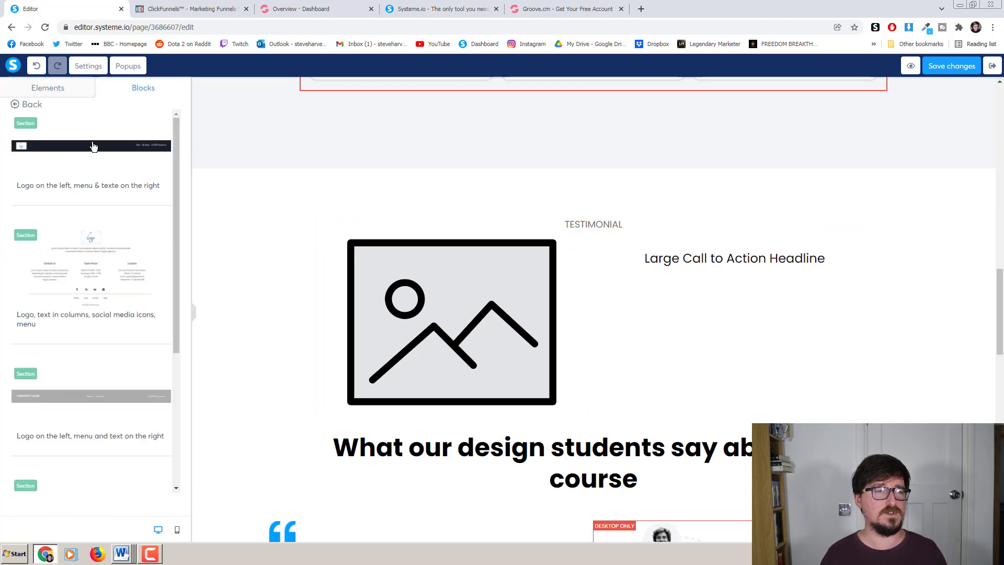
click(46, 132)
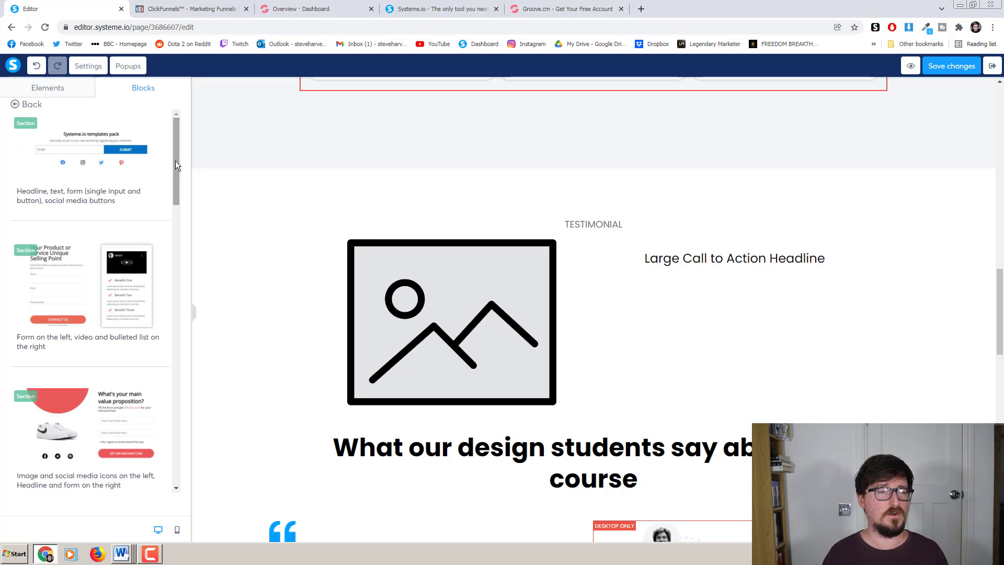
drag(175, 161, 188, 137)
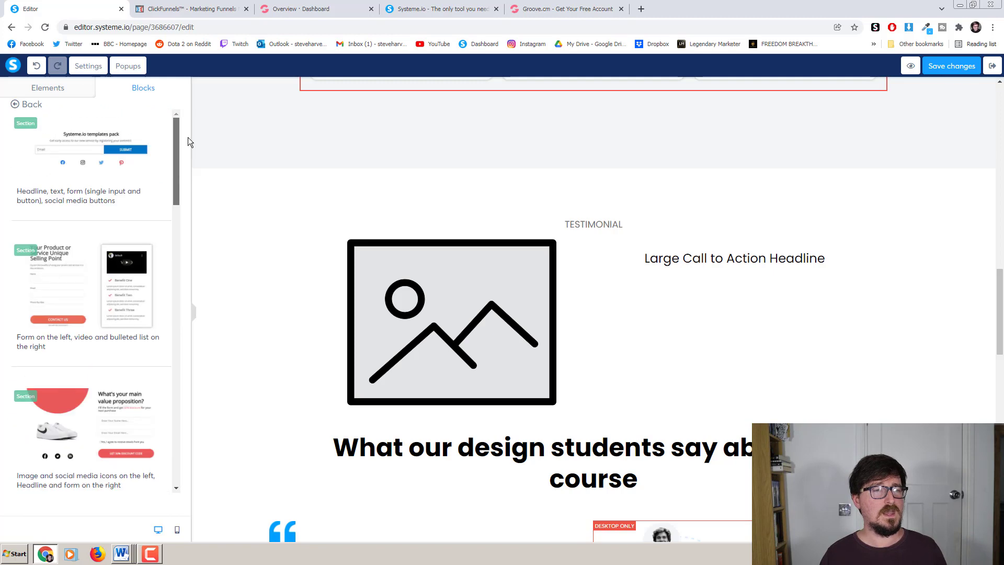
Bring up the "Subscribe here for free" pop-up on the squeeze page and check which block categories and elements are available.
click(130, 68)
click(100, 168)
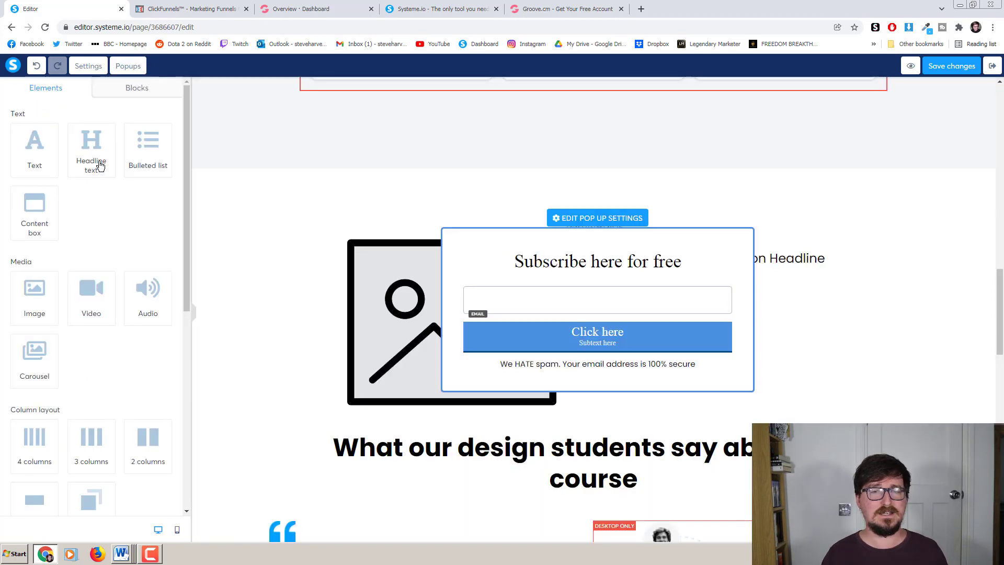
click(99, 94)
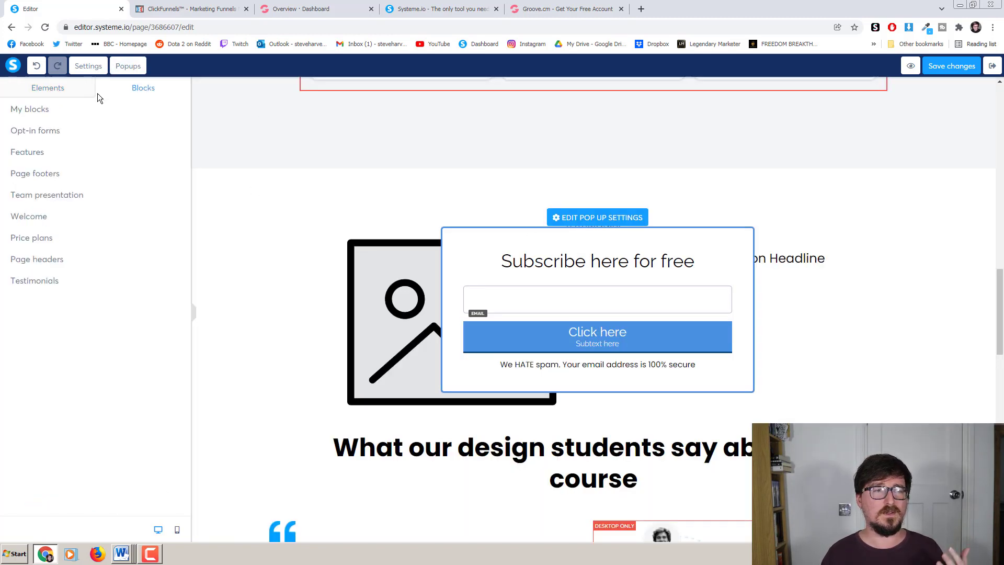
click(59, 99)
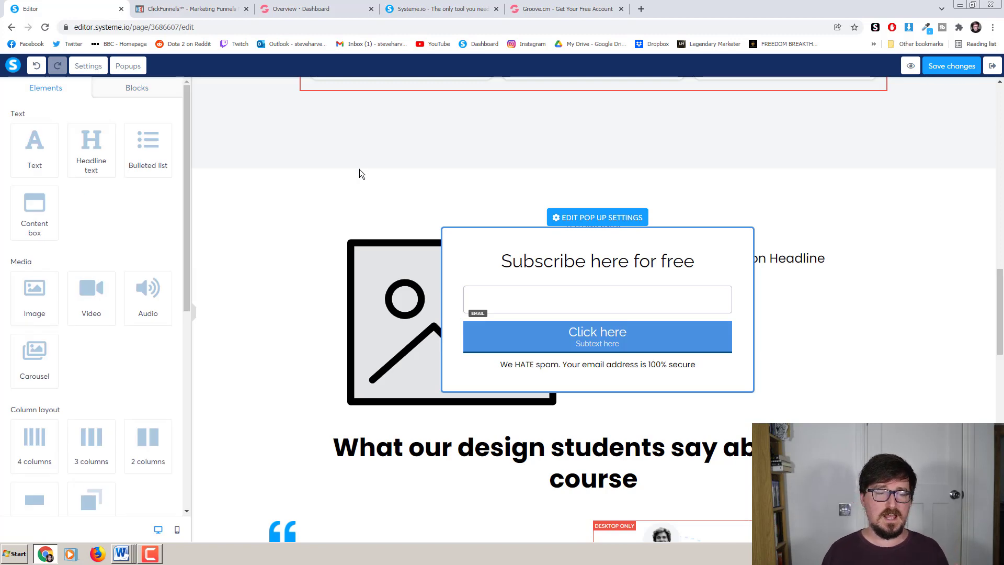
Look over the pop-up's settings and the squeeze page in the mobile layout and return to the desktop layout.
click(178, 530)
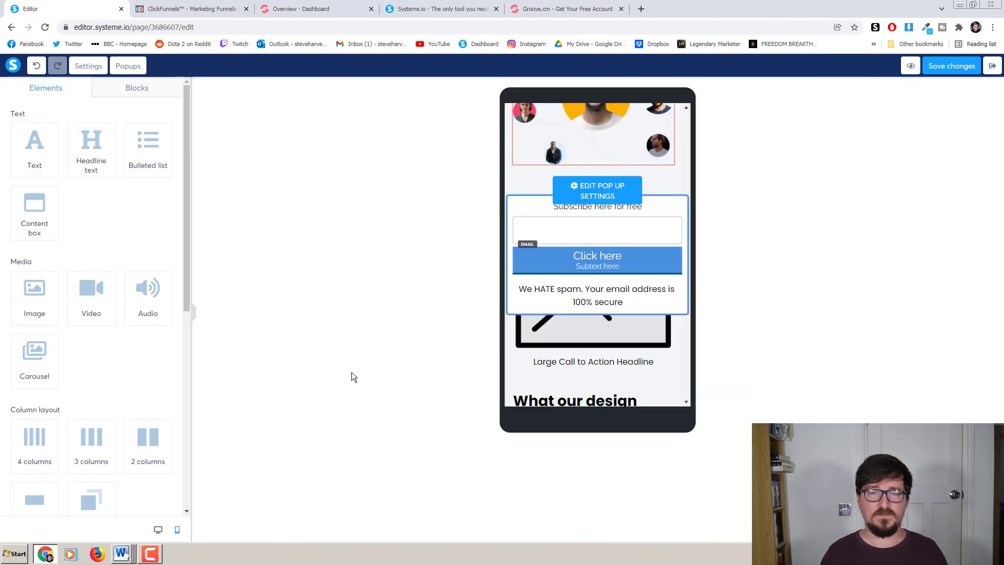
click(578, 193)
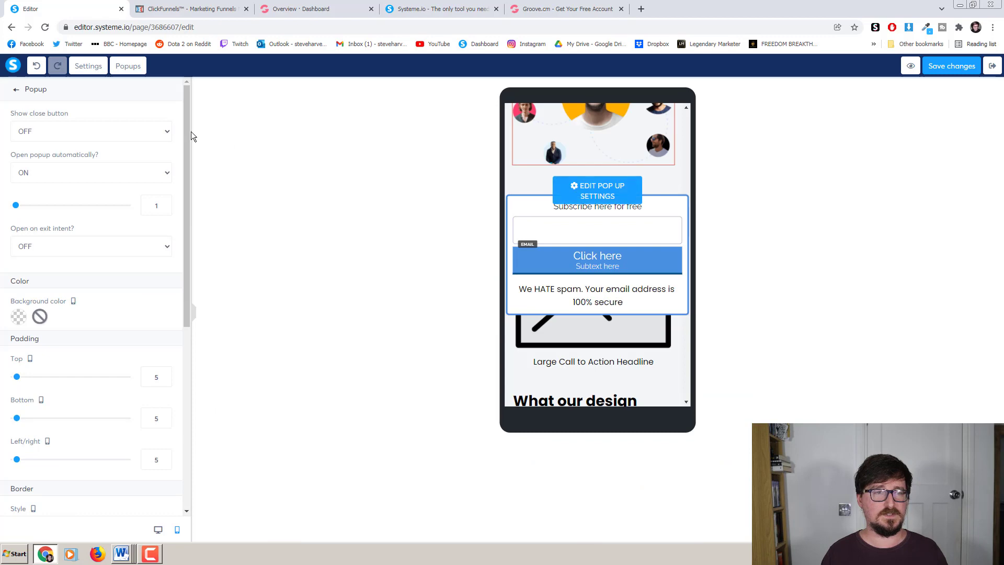
click(36, 89)
click(608, 171)
drag(689, 220, 709, 102)
click(158, 529)
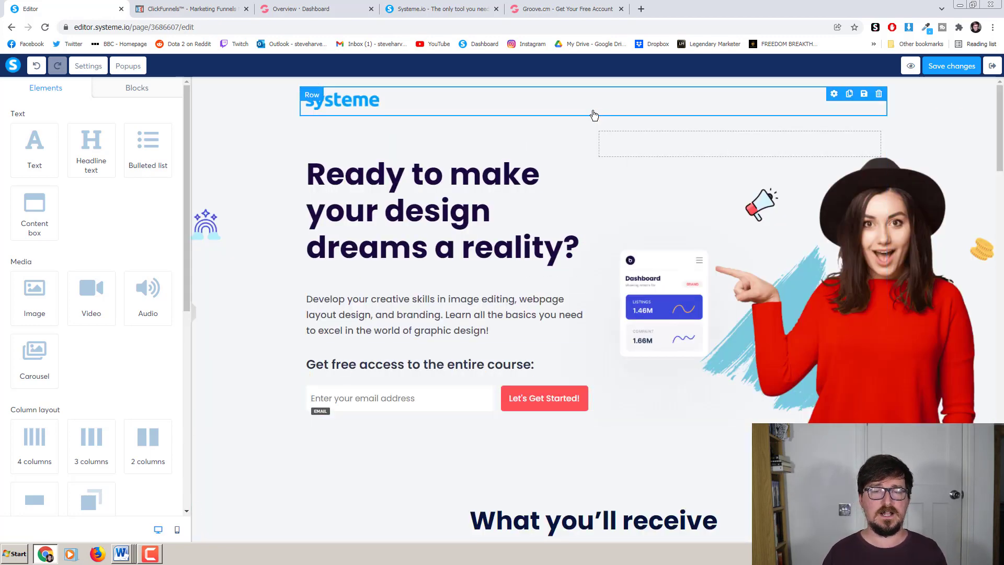
Open the settings of the email address field beside "Let's Get Started!" and examine its styling options.
scroll(594, 115, down, 1)
click(450, 346)
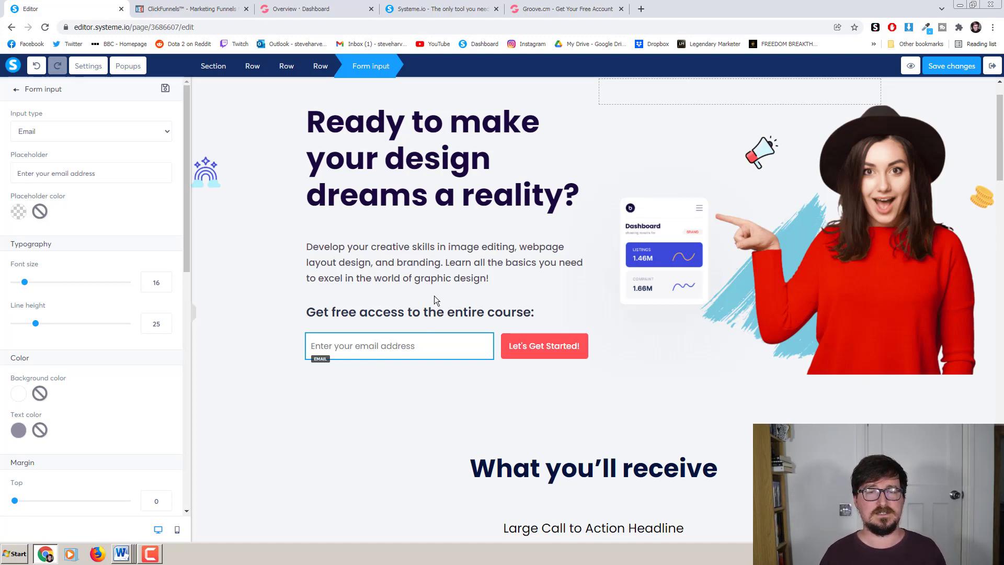
scroll(91, 314, down, 9)
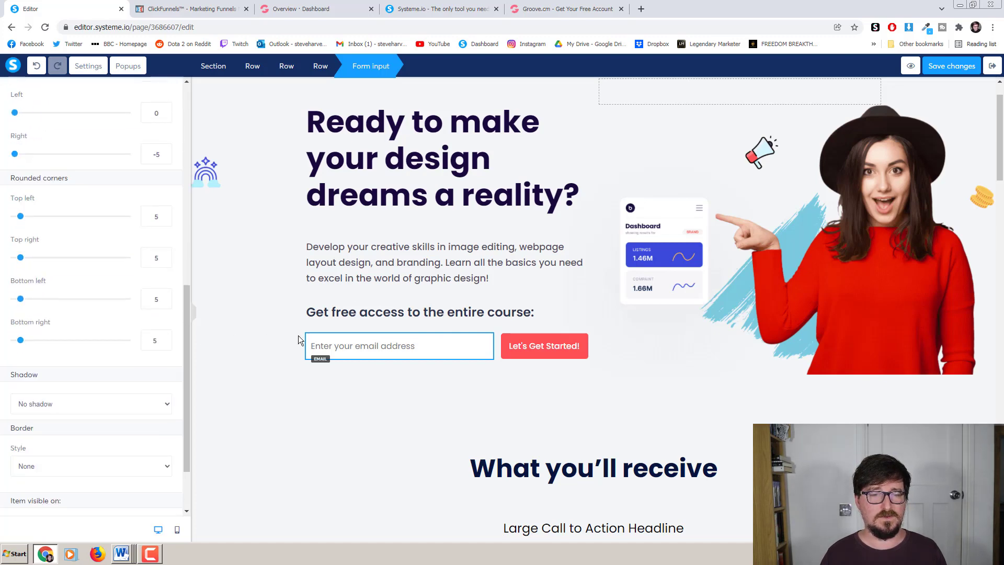
Leave the page editor and look over the thank-you page templates and the form for creating a new funnel step.
click(992, 66)
click(517, 323)
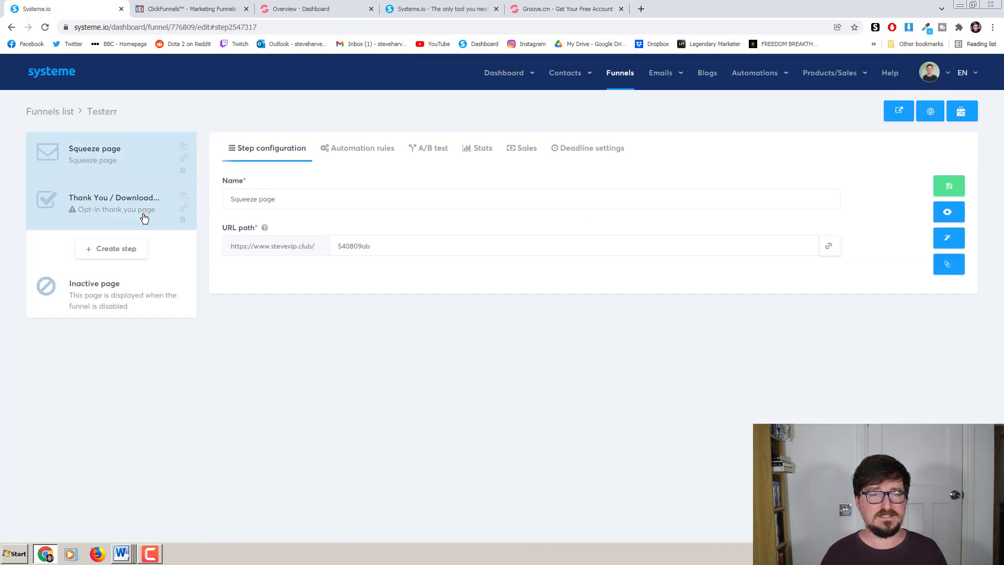
click(144, 215)
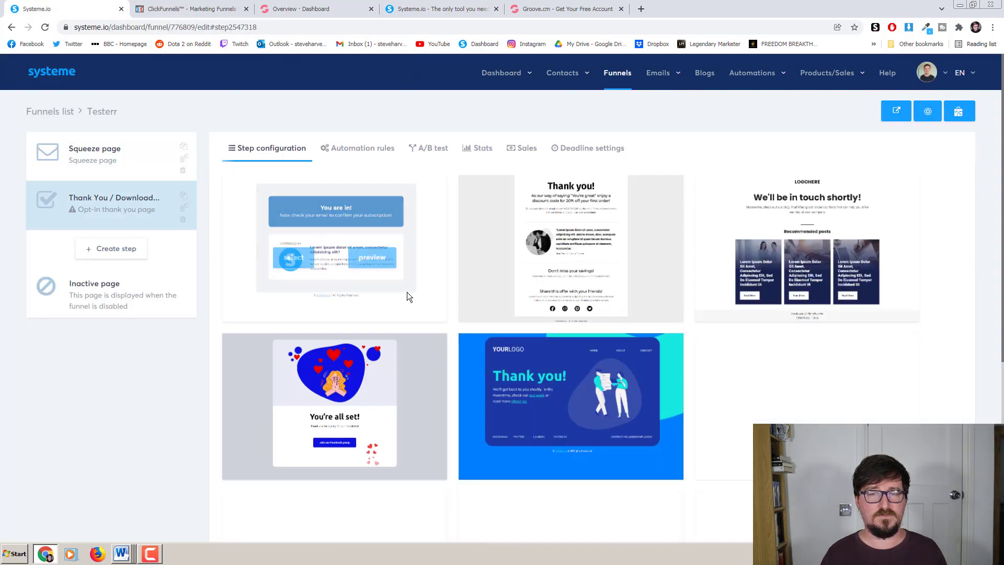
scroll(475, 310, down, 4)
scroll(475, 309, up, 4)
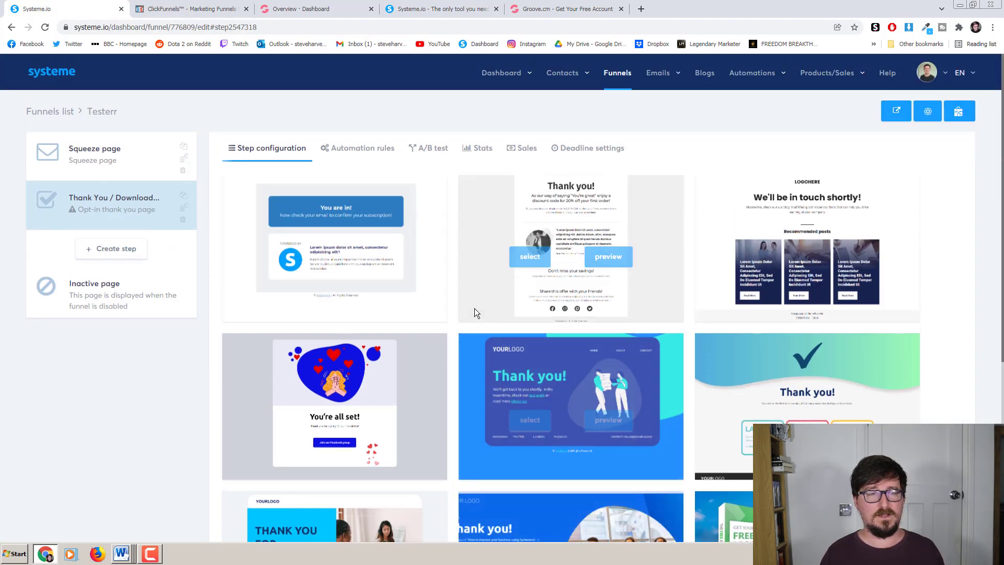
click(115, 255)
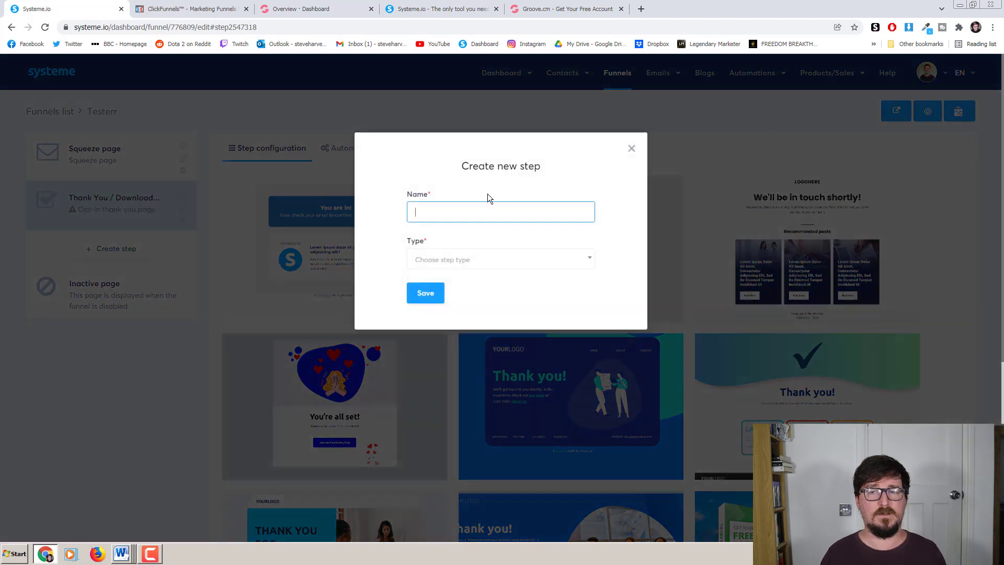
click(632, 149)
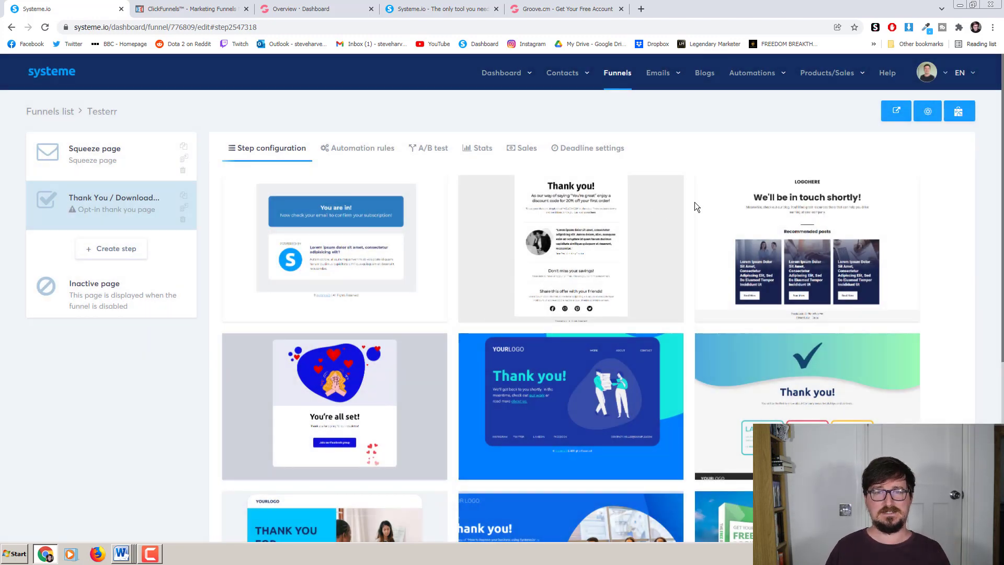
Switch to ClickFunnels and open the list of existing funnels.
click(230, 9)
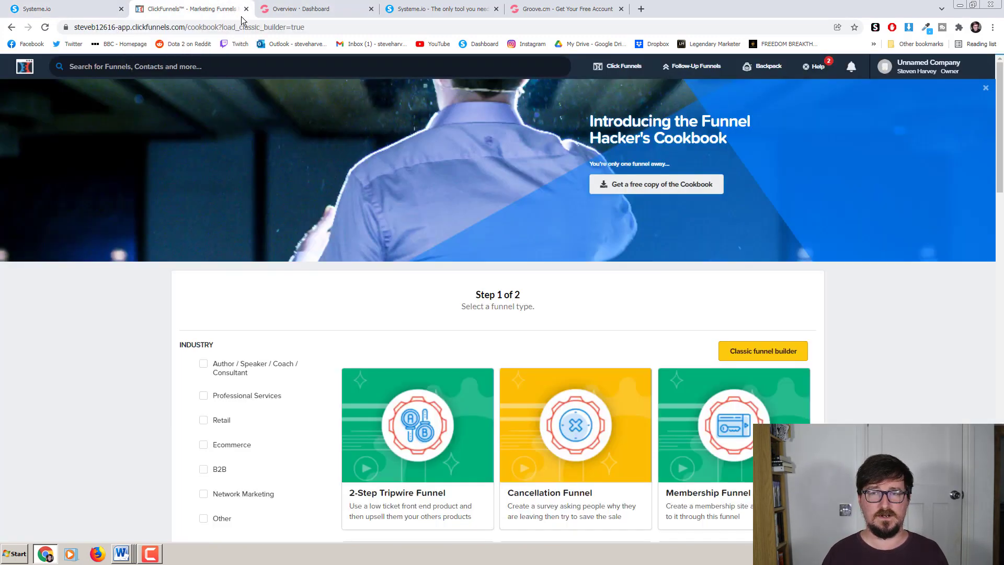
mouse_move(619, 66)
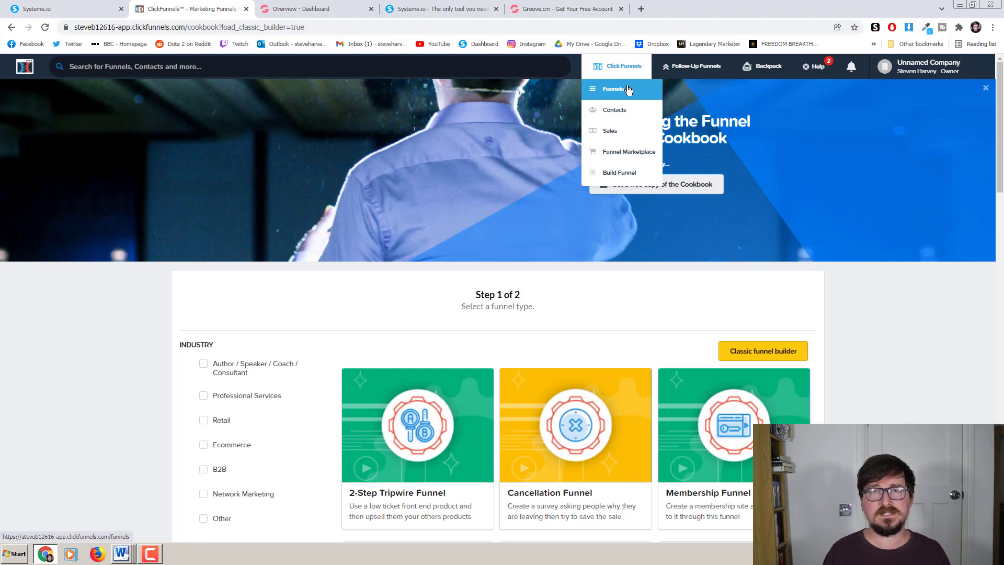
click(628, 90)
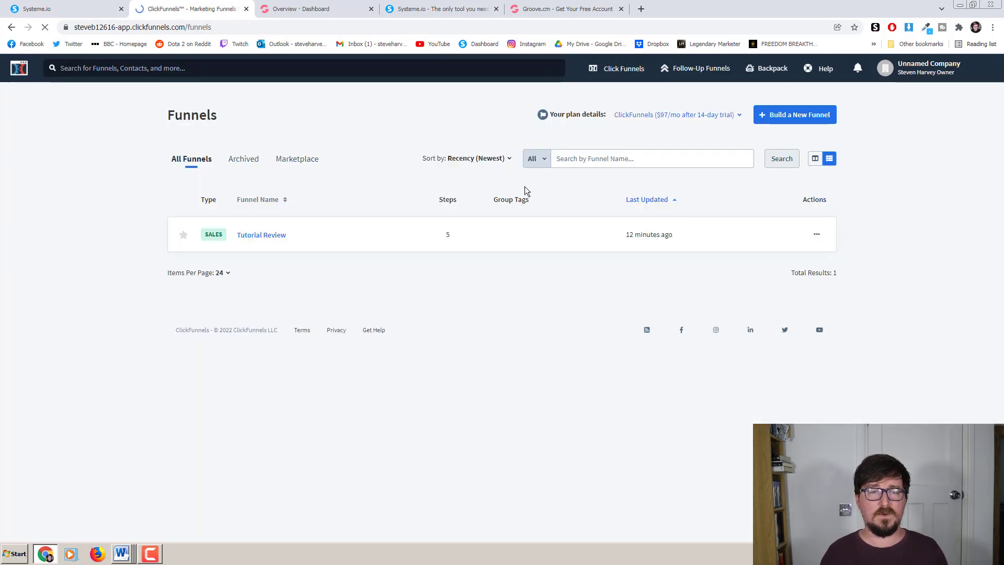
Build a new Sell Your Product funnel of the Sales Funnel type, named Testerrrrr.
click(790, 119)
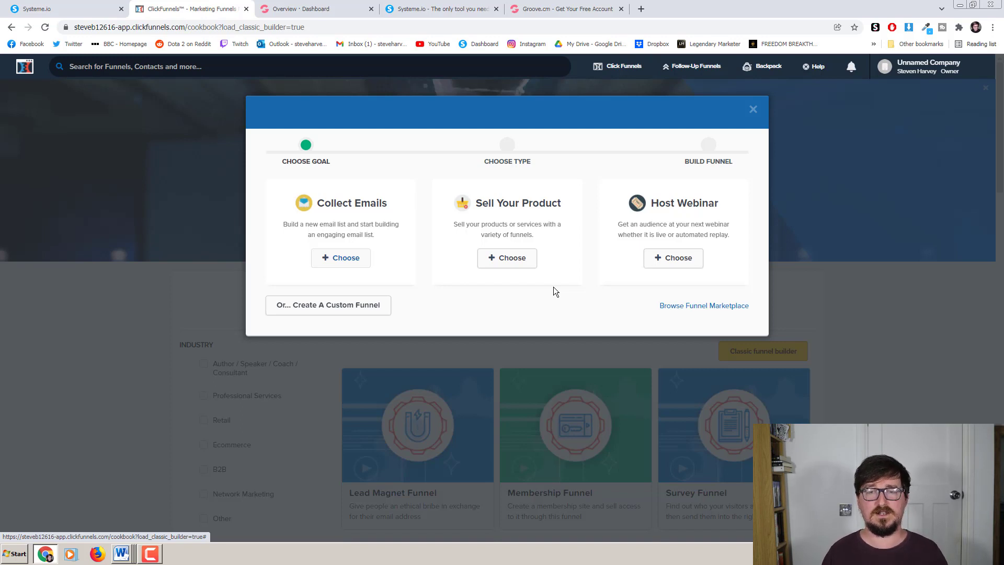
click(528, 261)
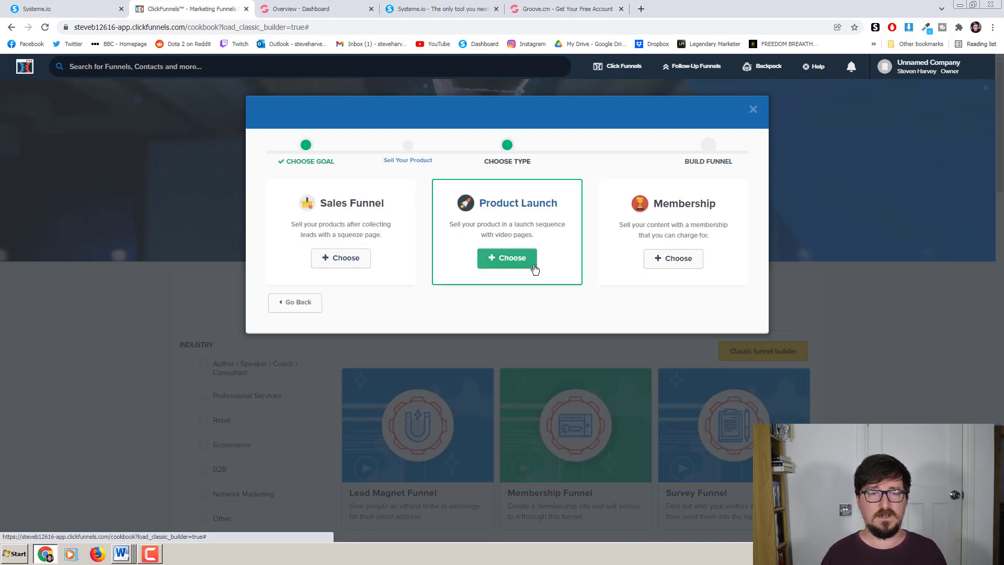
click(351, 260)
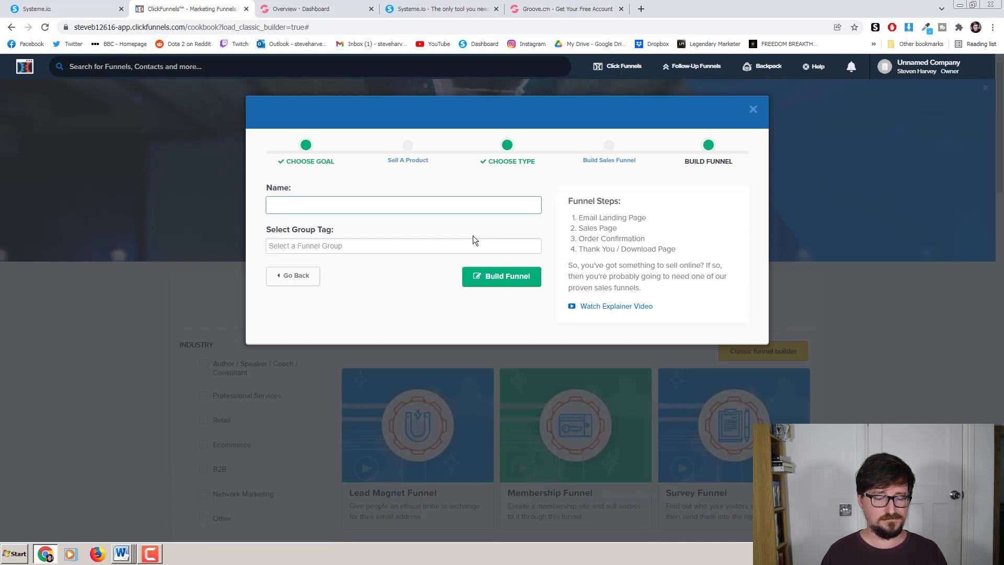
text(Testerrrr)
click(510, 276)
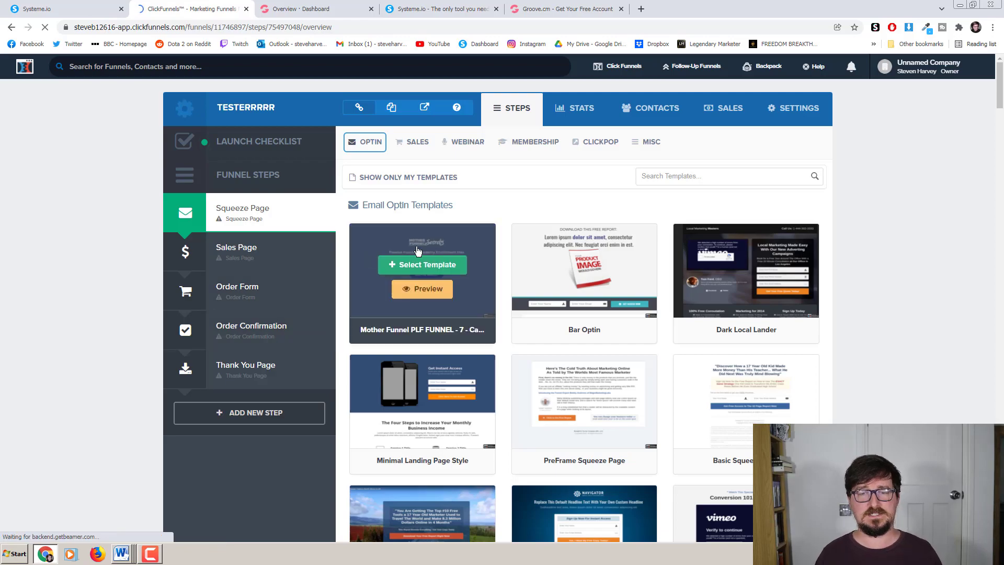
Browse the sales page templates and select VSL with Benefits for the funnel's Sales Page step.
drag(999, 95, 999, 119)
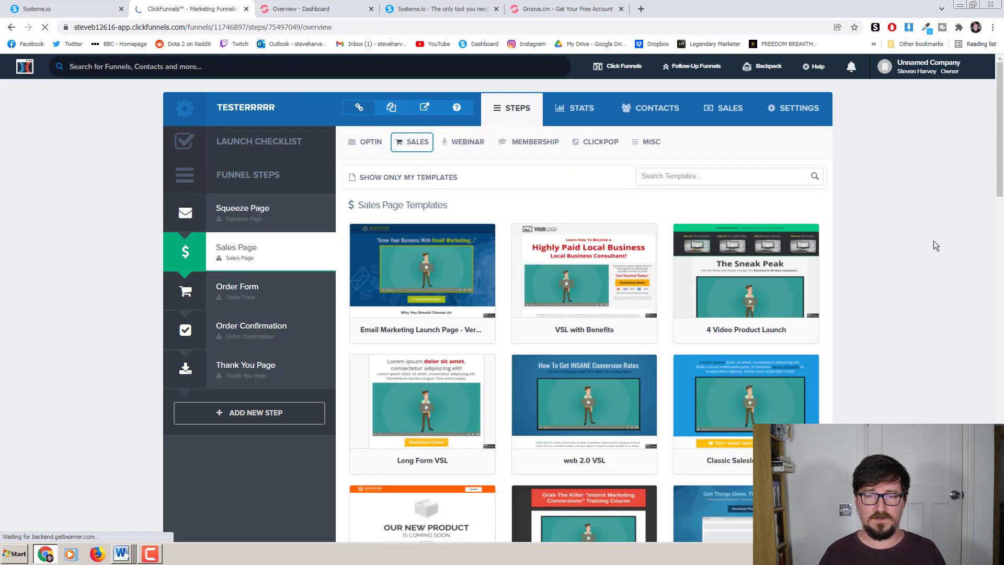
scroll(933, 242, down, 2)
scroll(915, 242, down, 7)
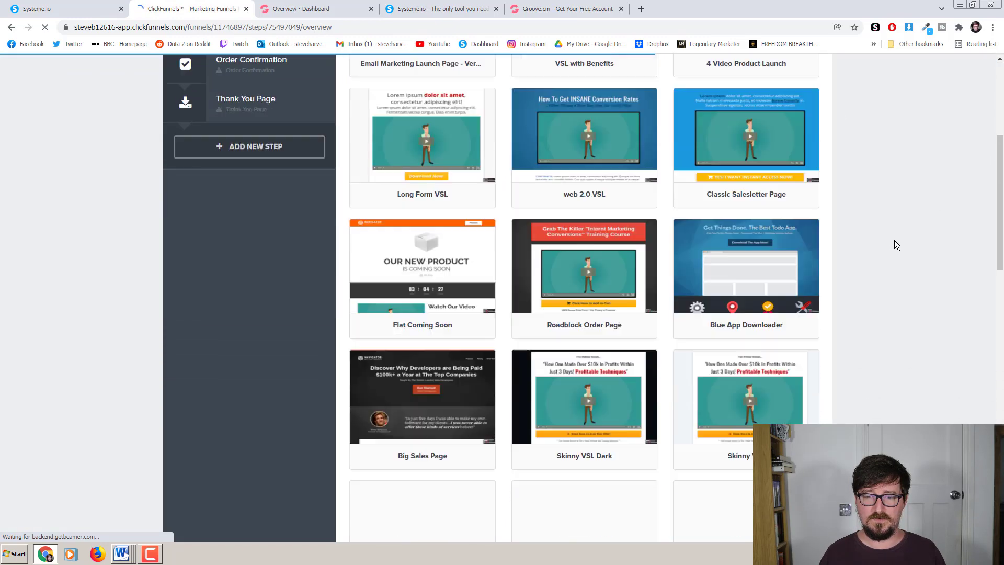
scroll(908, 243, up, 3)
scroll(907, 243, up, 5)
mouse_move(591, 232)
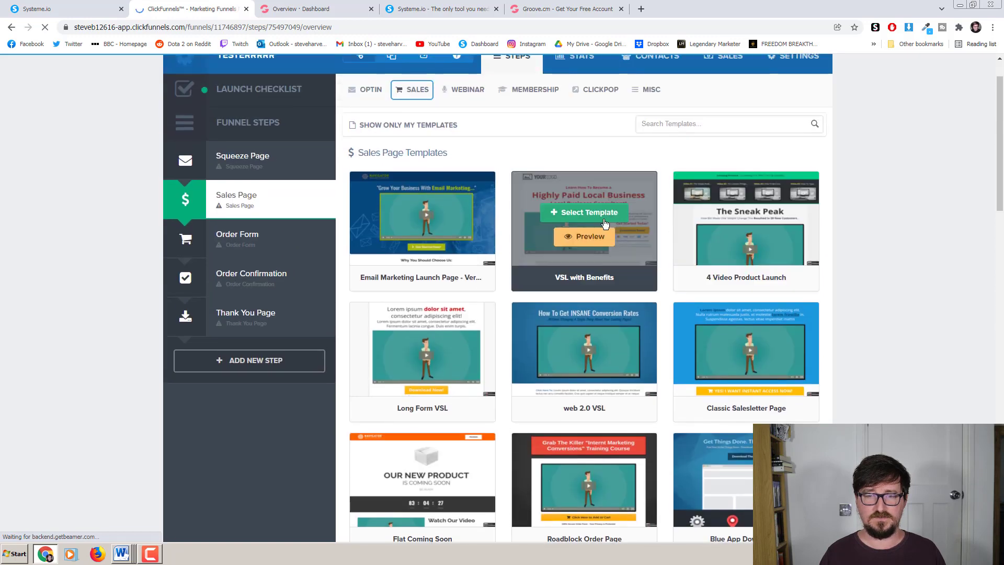
click(585, 213)
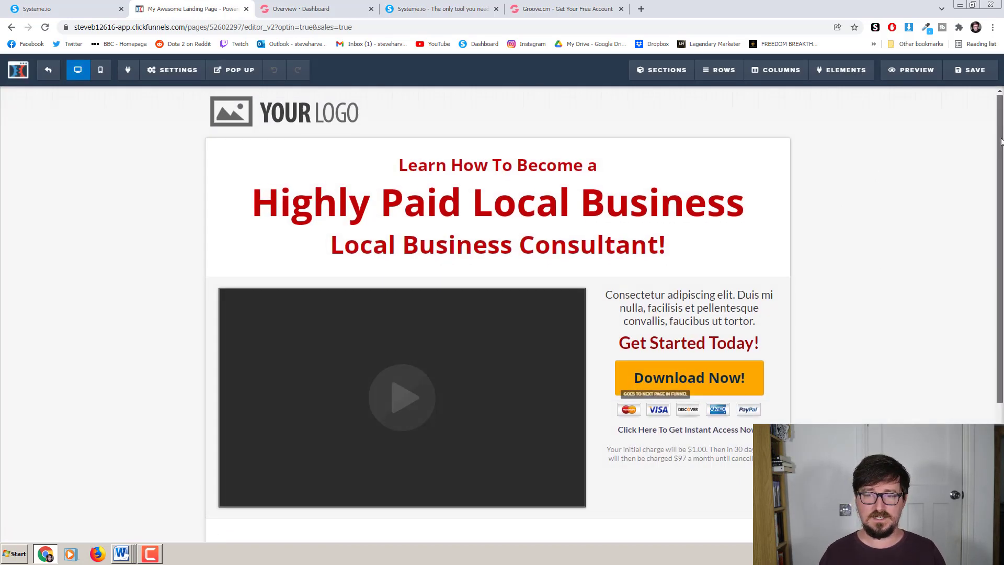
Add a sub-headline element directly below the "Local Business Consultant!" heading on the sales page.
scroll(986, 268, down, 4)
scroll(986, 268, up, 4)
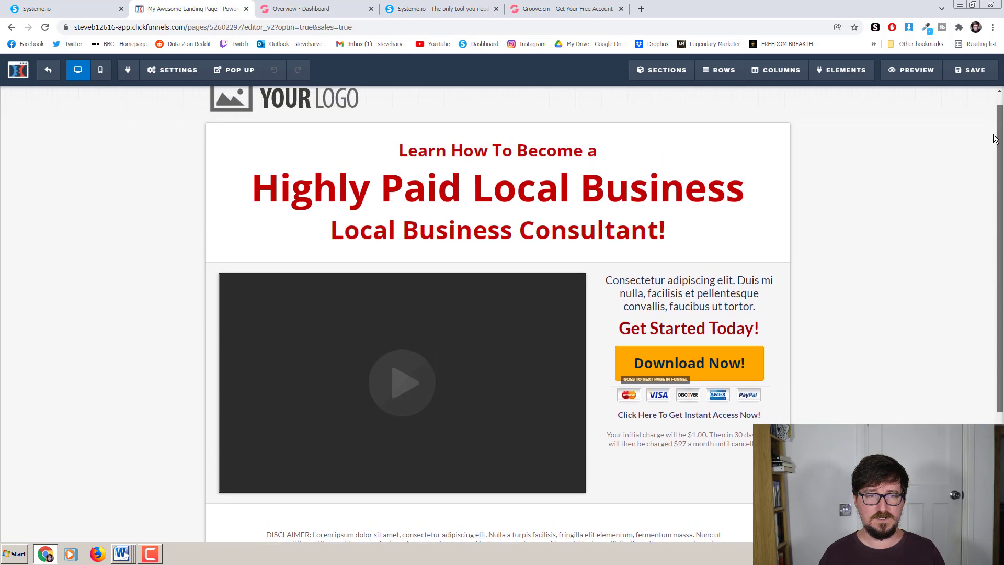
mouse_move(846, 73)
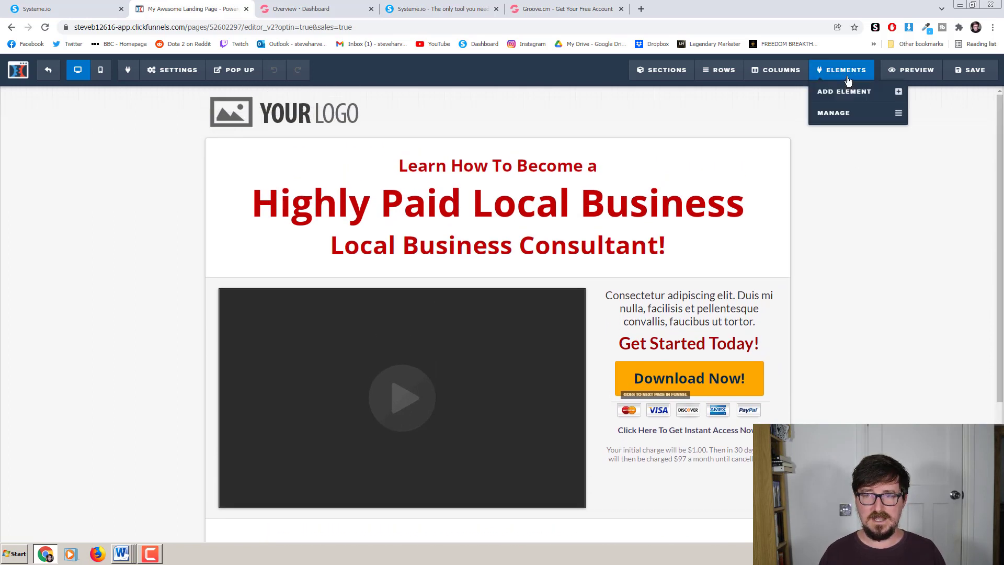
click(848, 94)
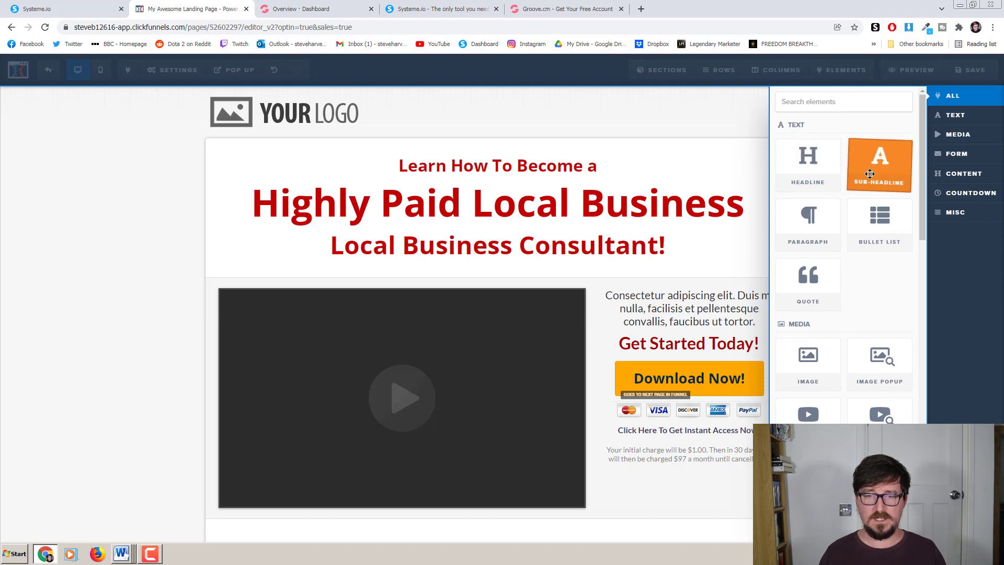
drag(870, 174, 520, 264)
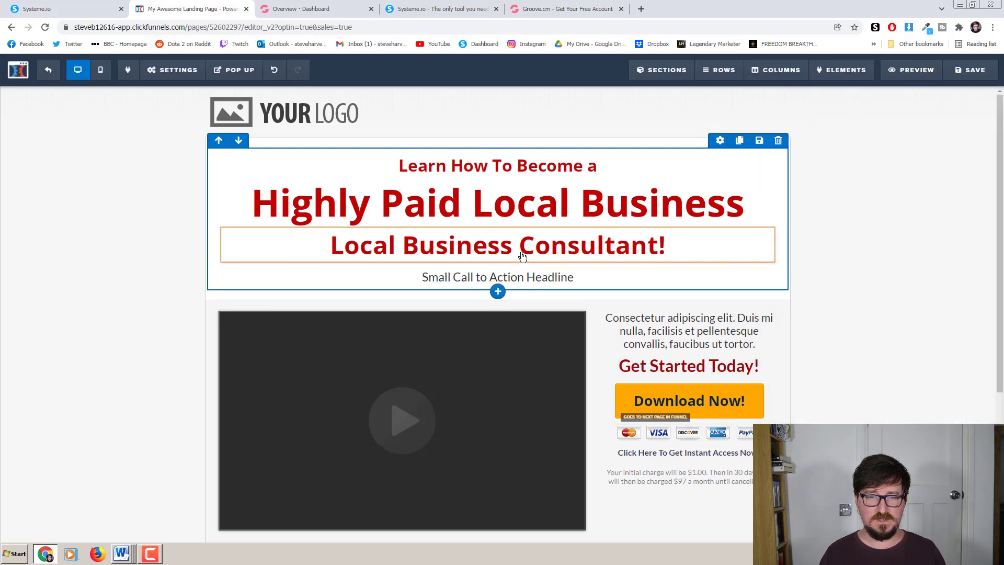
Make the whole "Small Call to Action Headline" text bold.
click(586, 281)
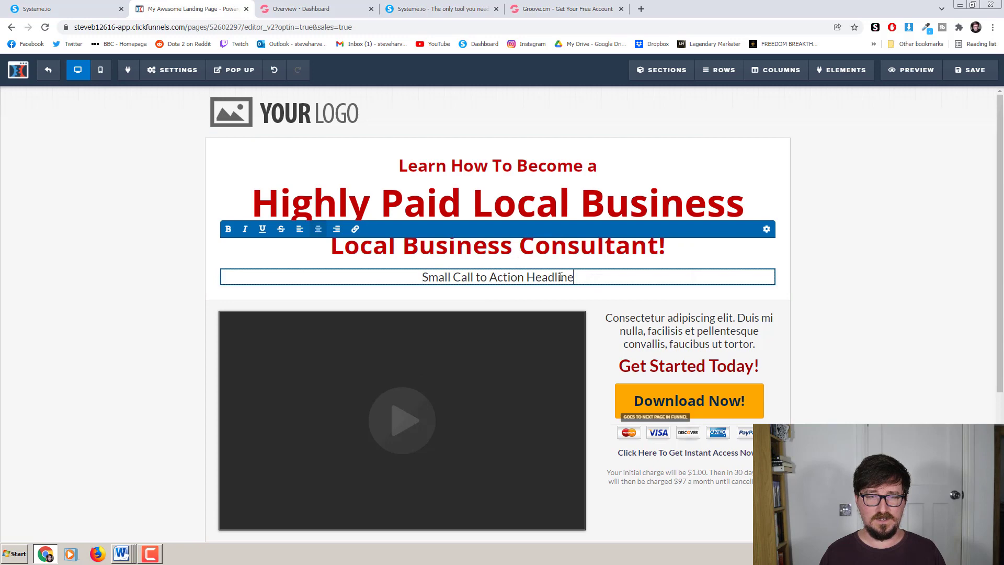
drag(586, 280, 416, 278)
click(228, 229)
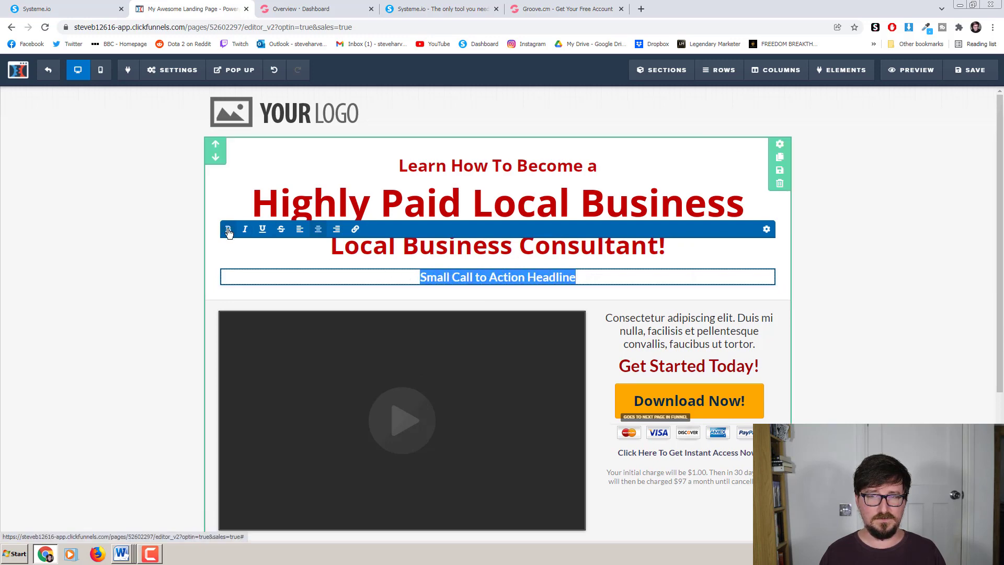
Open the sub-headline's settings and set its text colour to the muted red #9c4646.
click(766, 229)
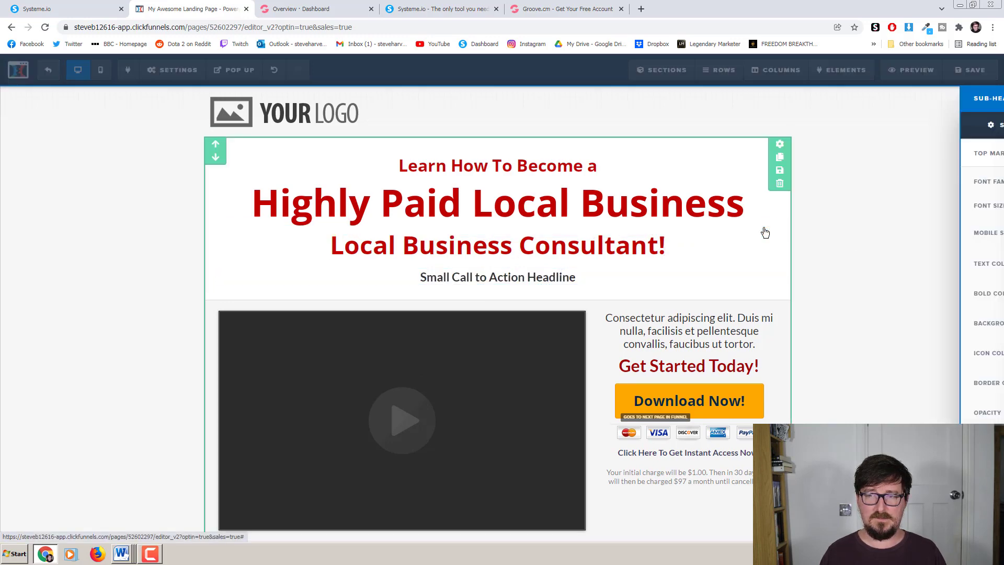
click(900, 268)
drag(946, 308, 933, 312)
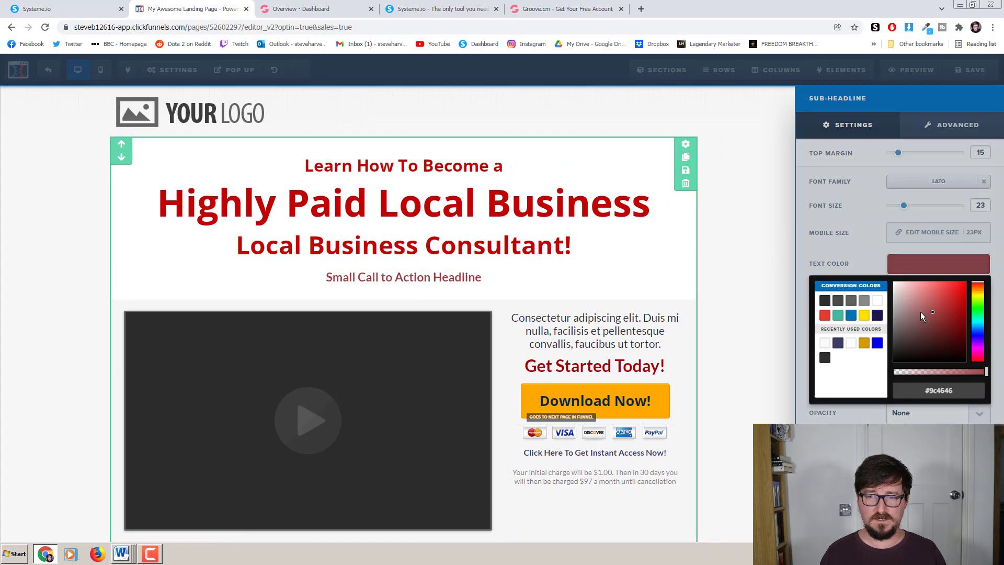
Change the sub-headline's text colour to the recently used dark blue #3b3b64 and set its font size to 42.
click(864, 317)
click(838, 343)
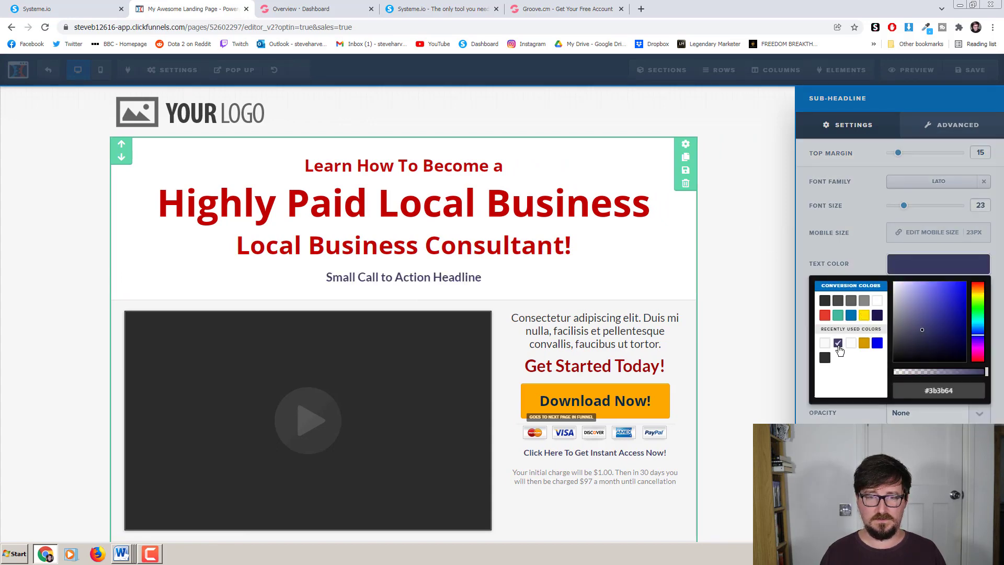
click(854, 246)
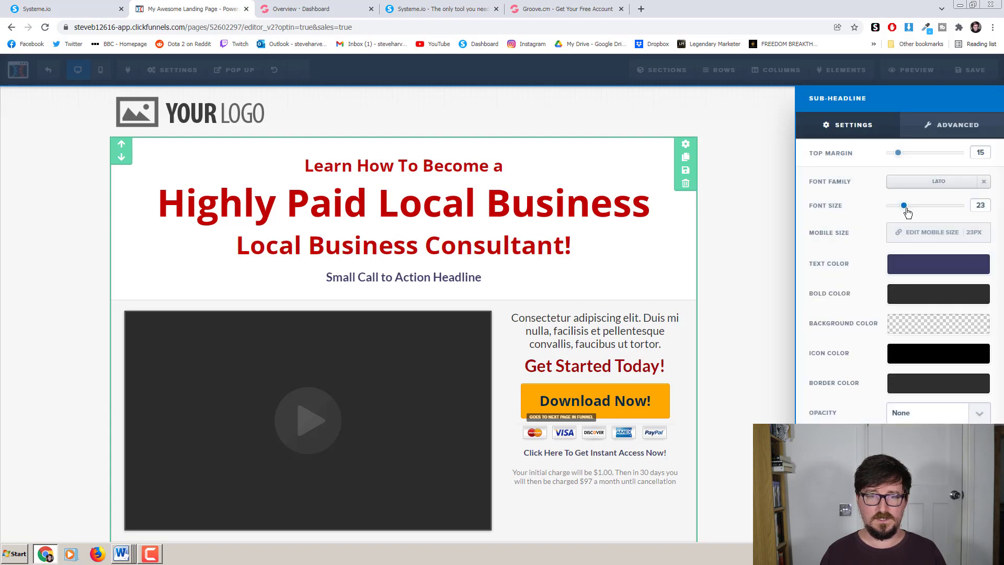
drag(904, 205, 928, 206)
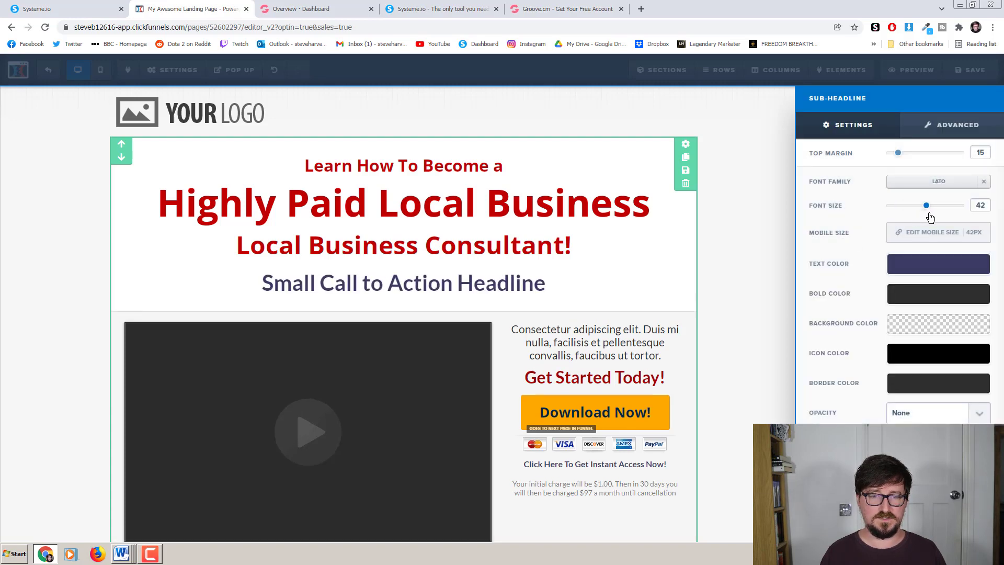
click(759, 241)
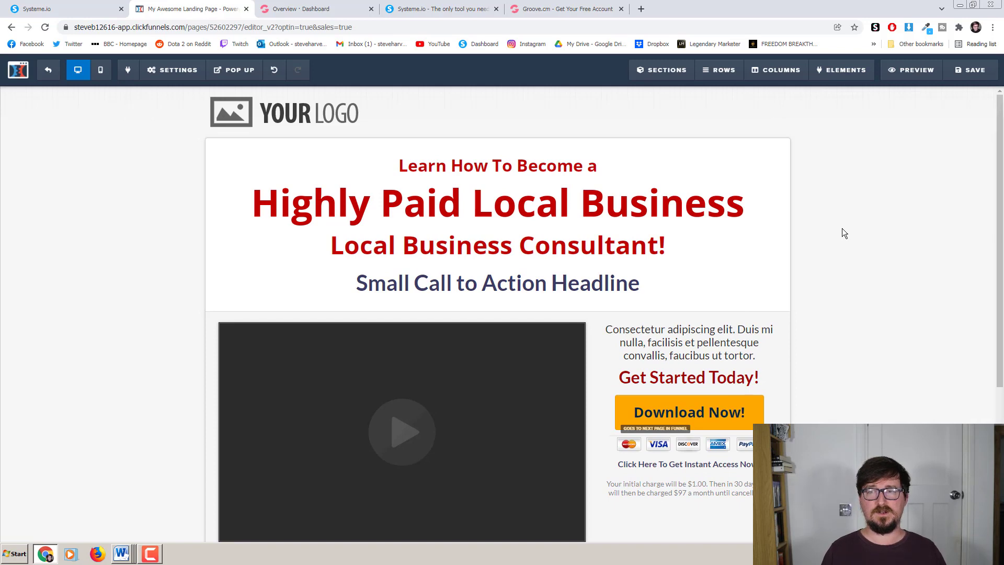
Look over the sales page layout and the range of elements that can be added to it.
scroll(889, 214, down, 3)
scroll(879, 240, up, 1)
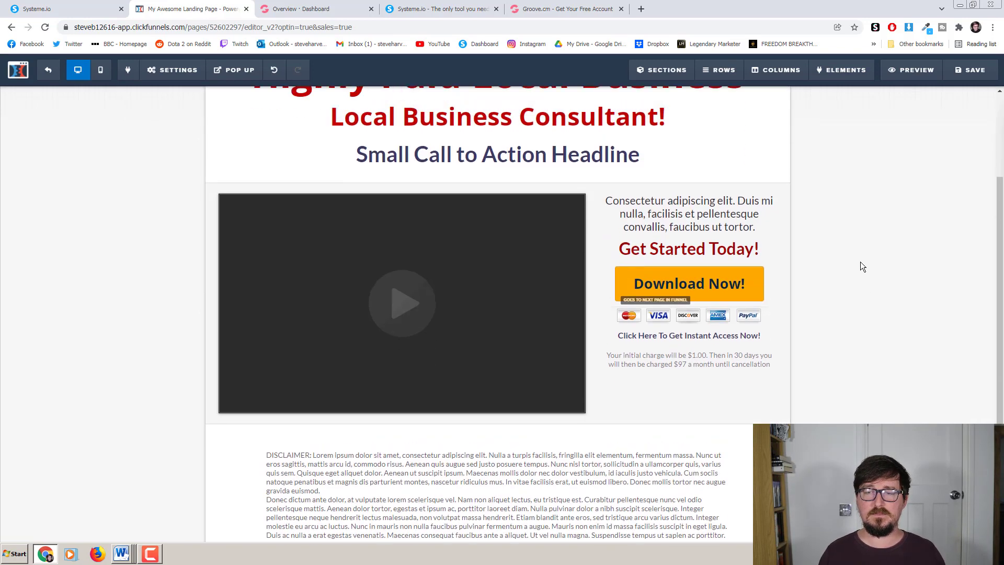
scroll(860, 264, up, 2)
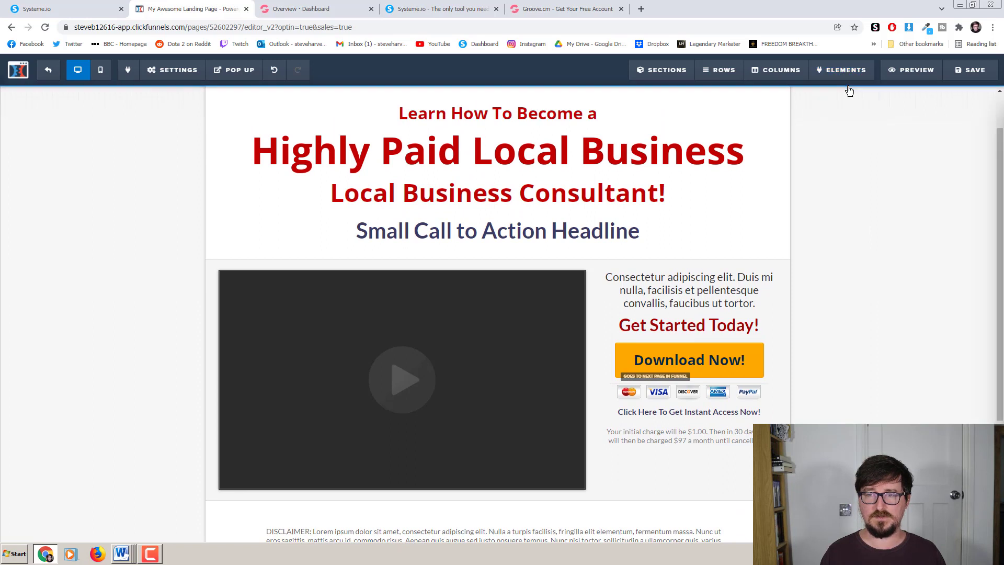
click(843, 69)
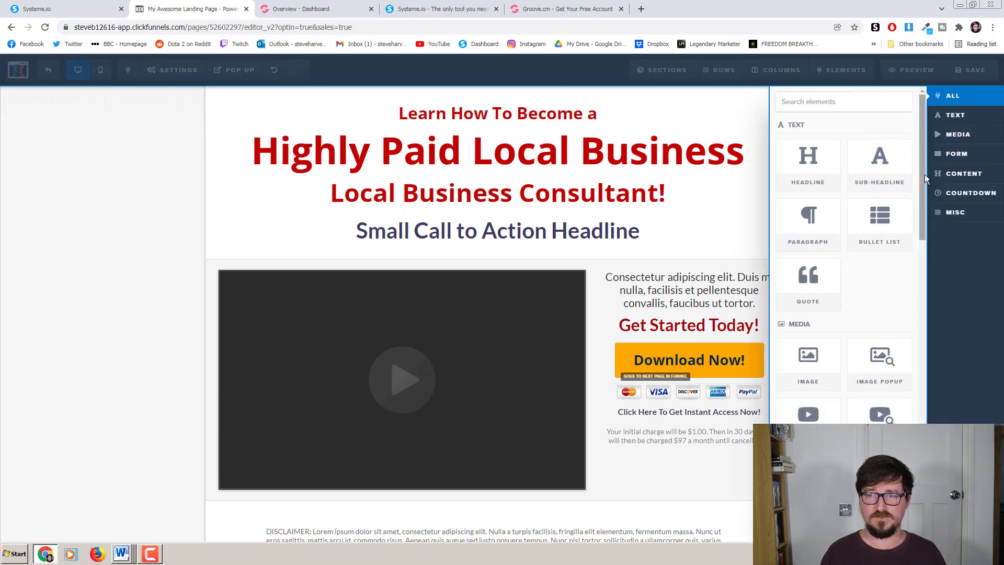
drag(923, 176, 924, 219)
click(723, 349)
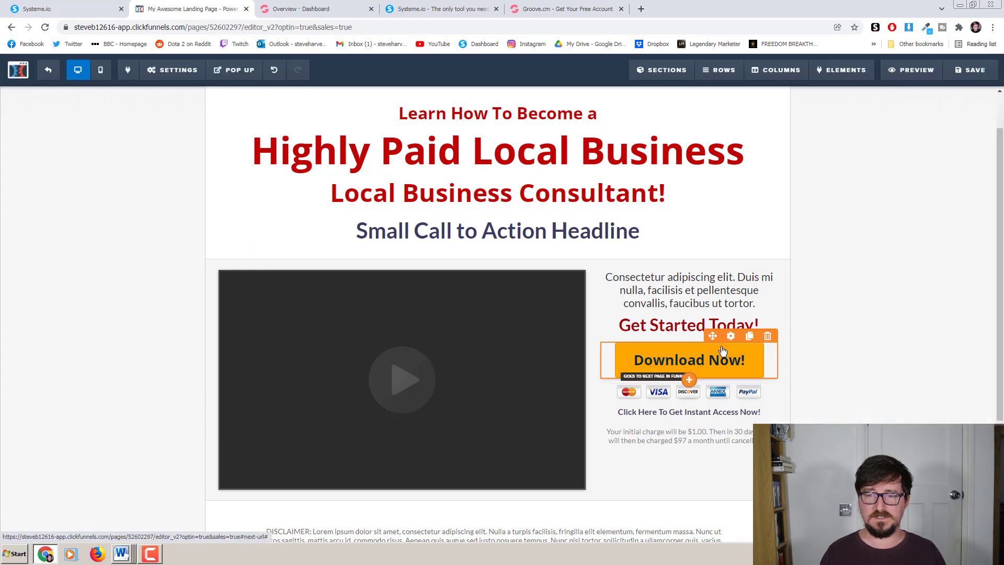
Review the "Download Now!" button's settings, themes and advanced style options without changing them.
click(723, 349)
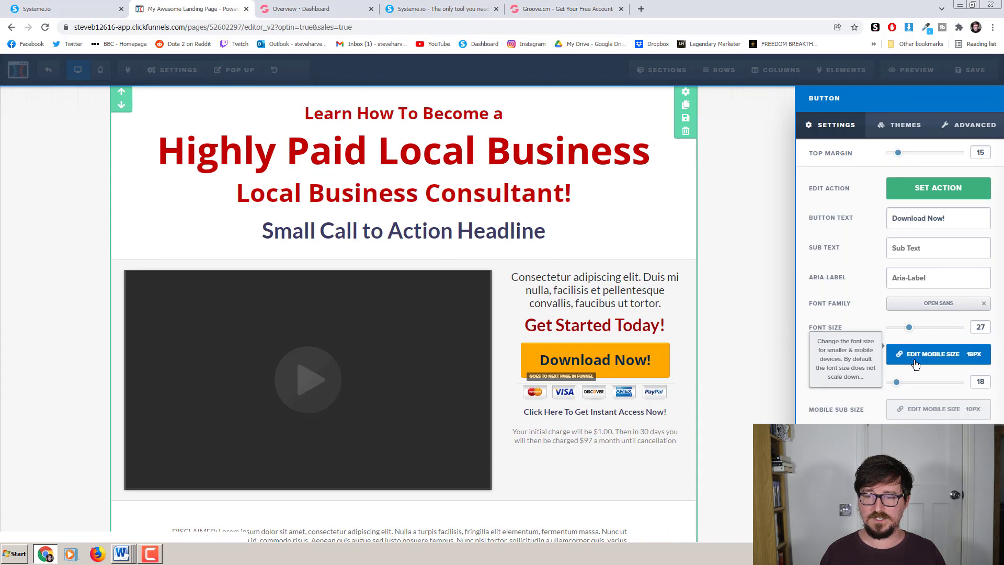
click(915, 133)
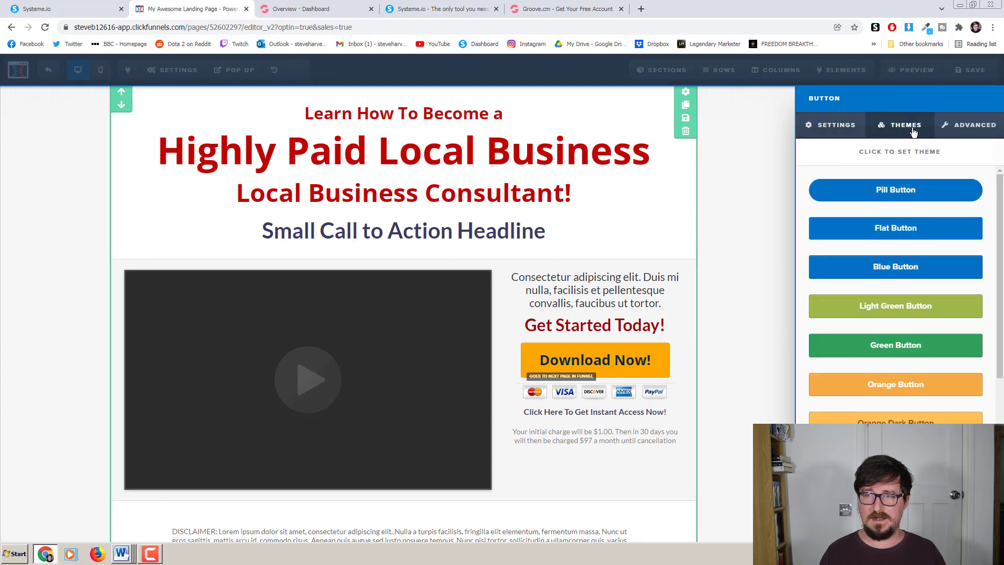
click(971, 134)
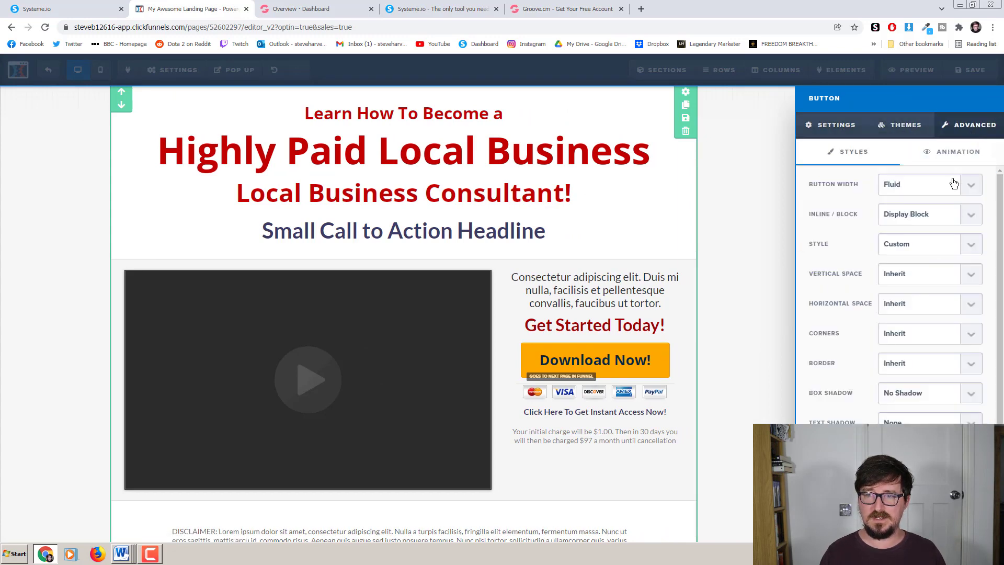
scroll(928, 314, down, 3)
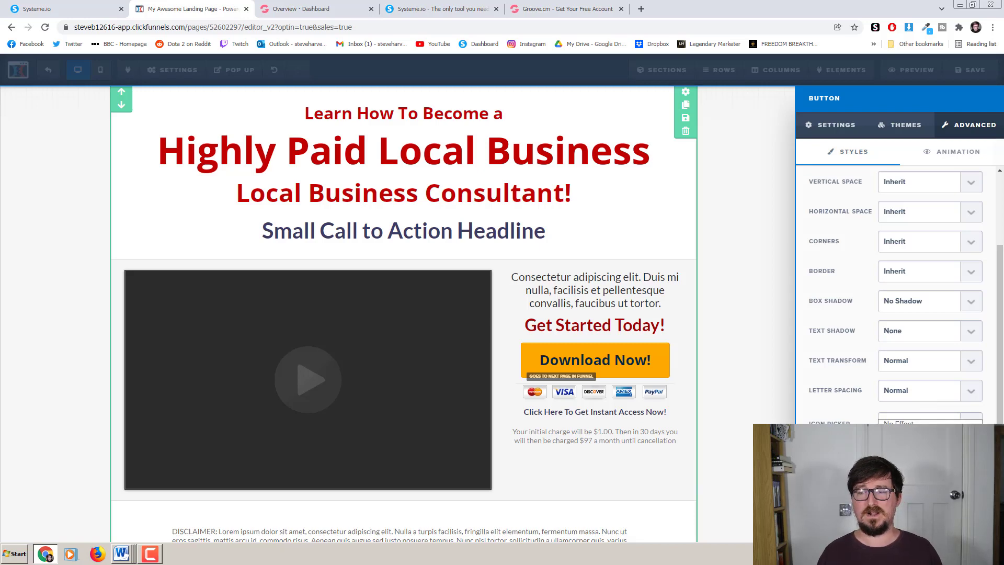
click(748, 354)
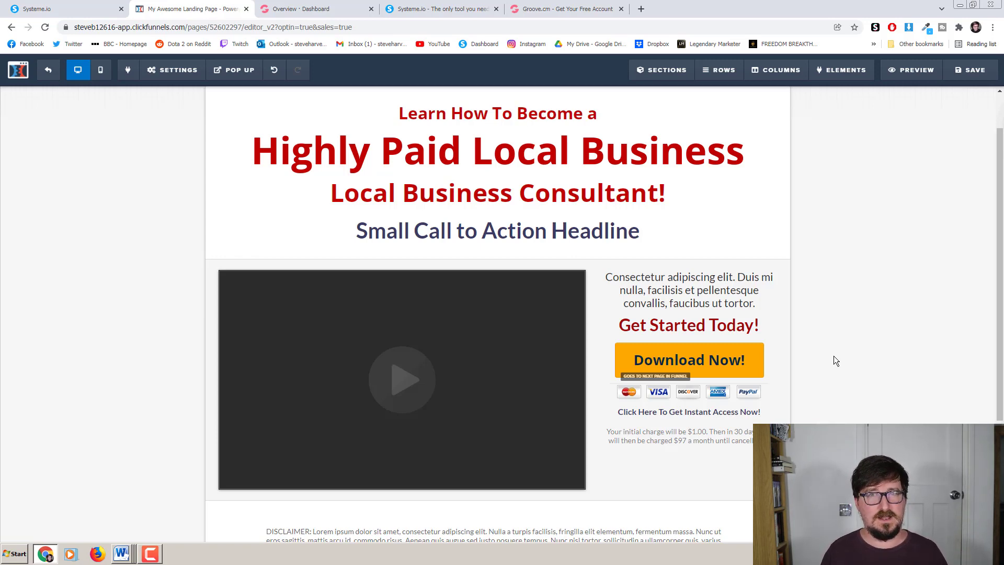
Switch to Groove.cm, go to its GroovePages app and start creating a new site.
click(332, 9)
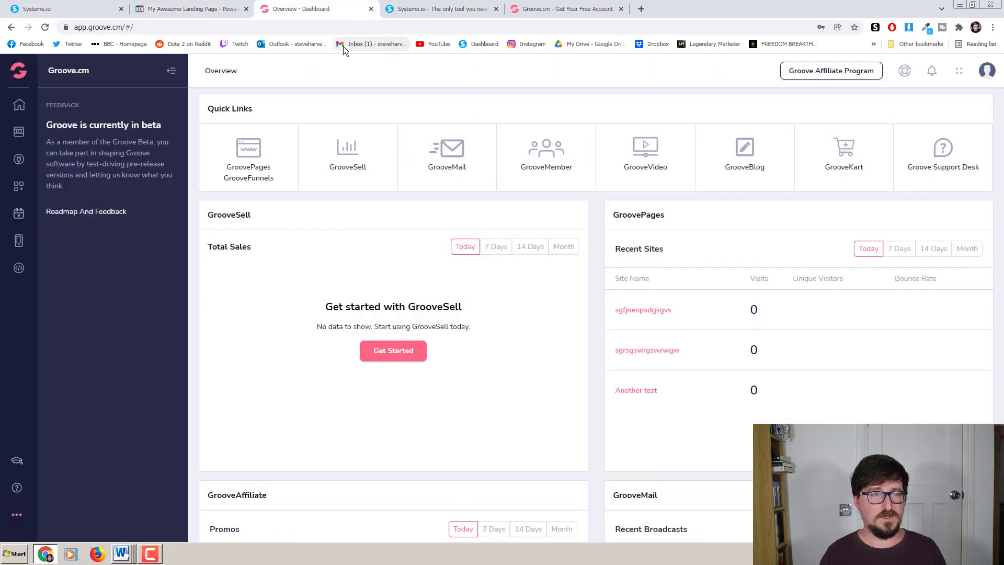
click(21, 74)
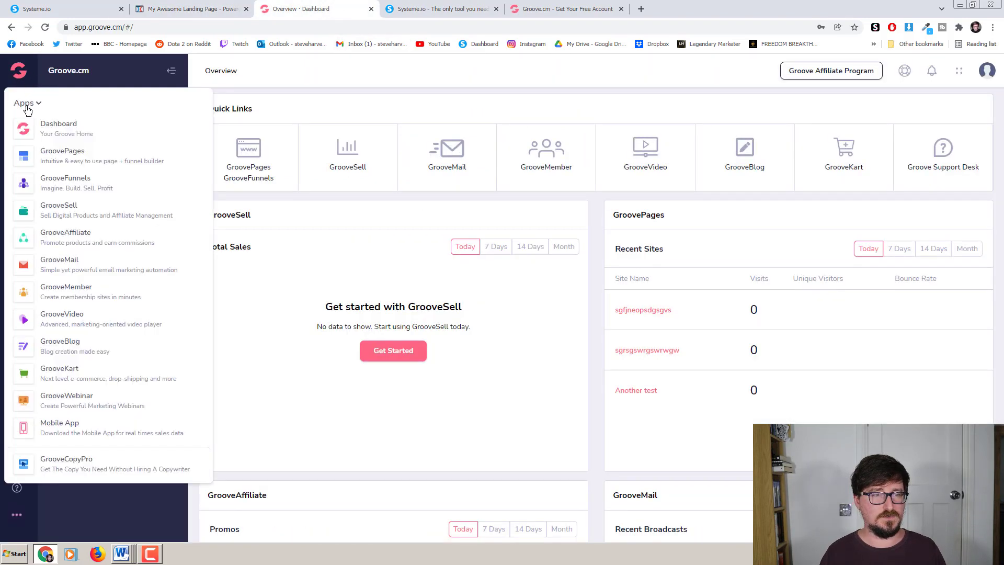
click(68, 159)
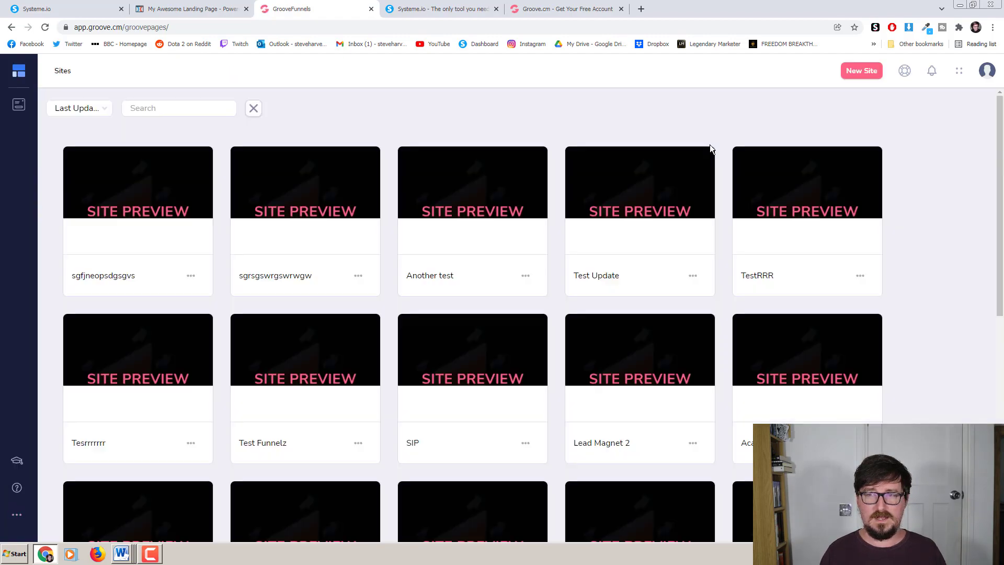
click(863, 72)
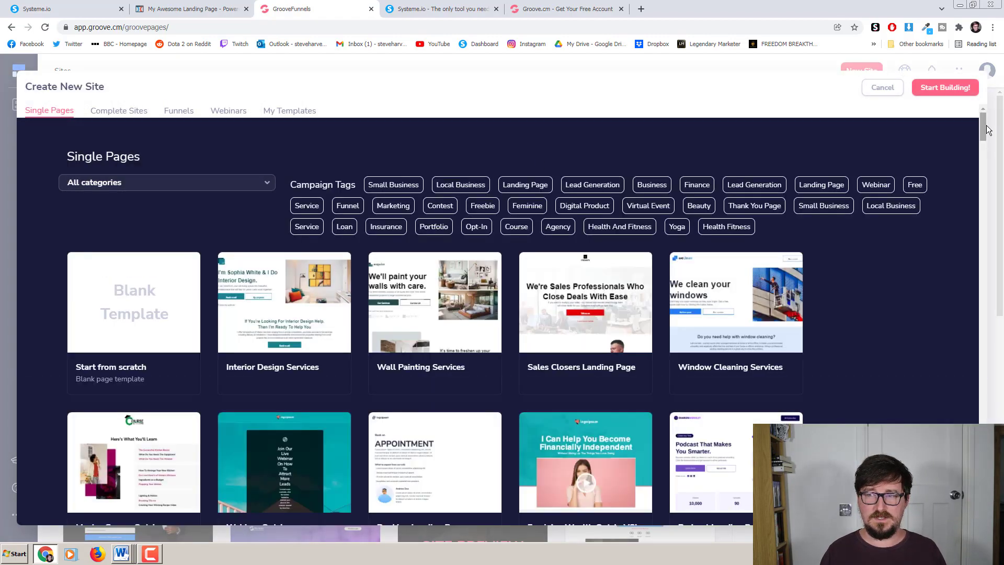
Browse the Single Pages templates and create a site named "Testrrrrrrr" from Modern Long Form Sales Letter.
drag(982, 128, 986, 383)
scroll(1000, 169, up, 10)
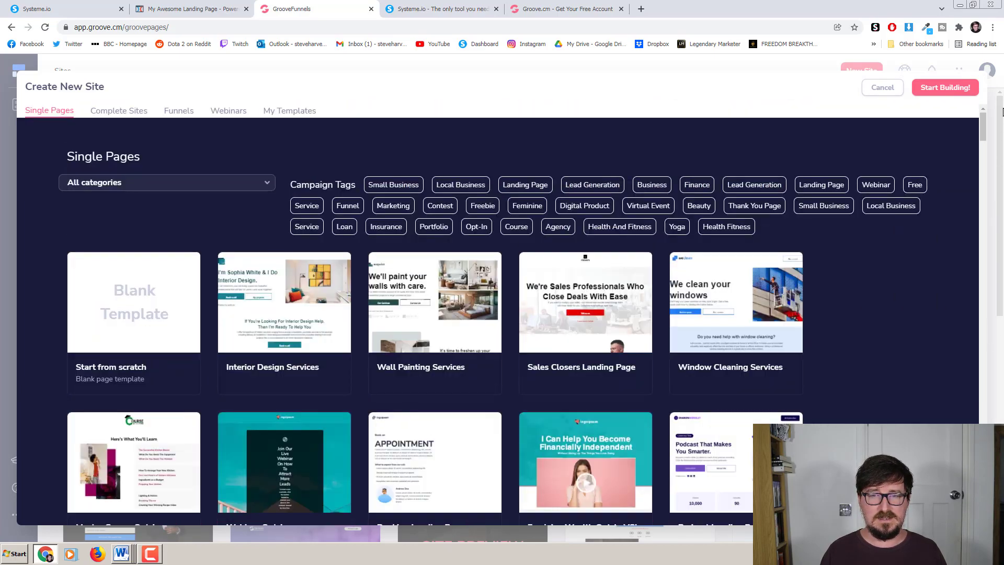
scroll(882, 286, down, 1)
scroll(884, 286, down, 8)
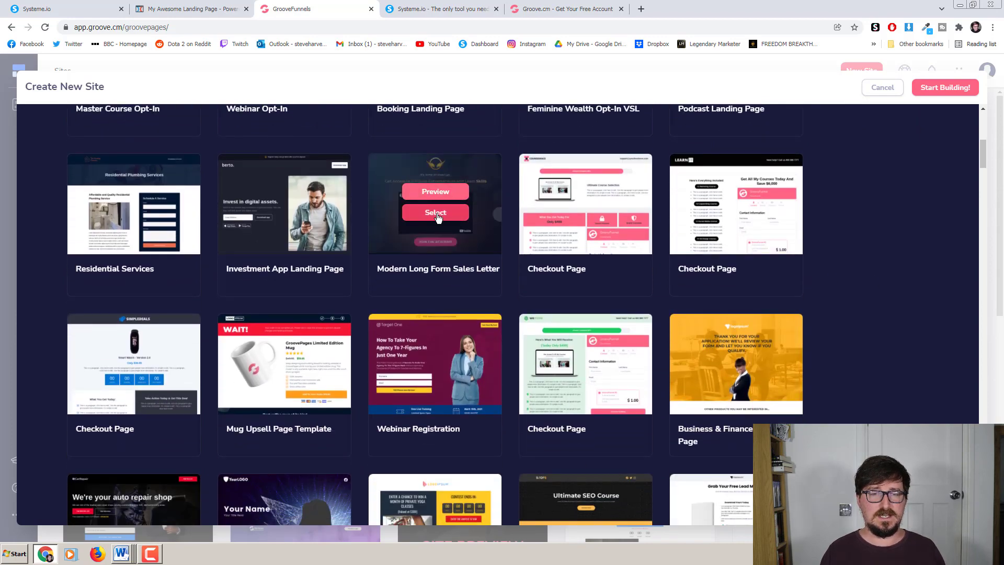
click(441, 214)
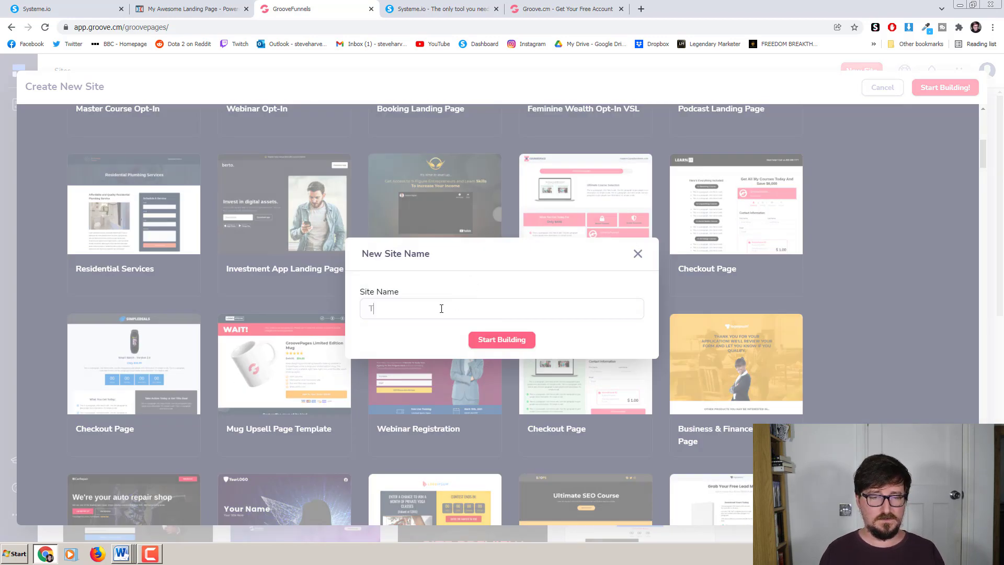
click(522, 338)
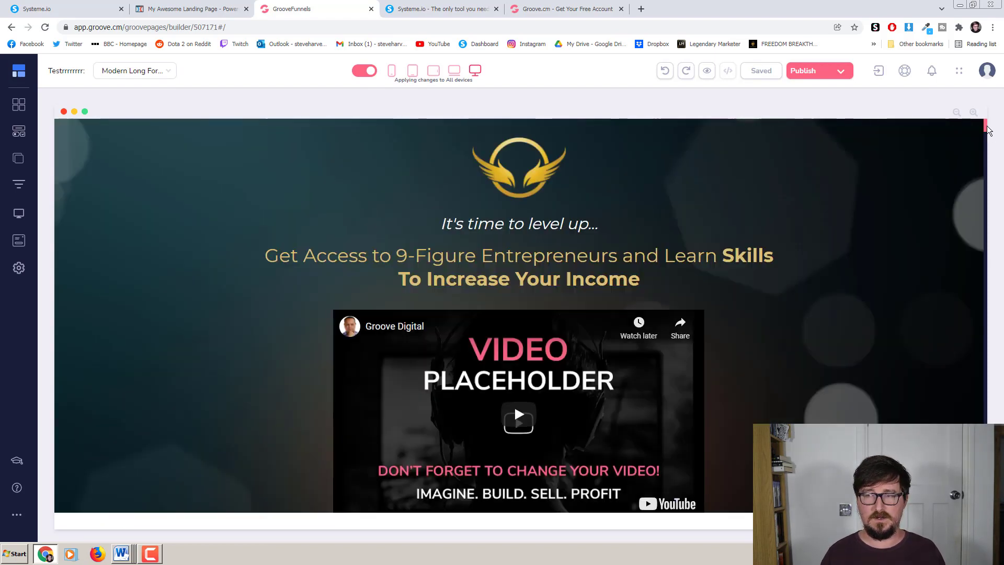
Look over the start of the sales letter in the builder and the available Designer block categories.
scroll(986, 129, down, 2)
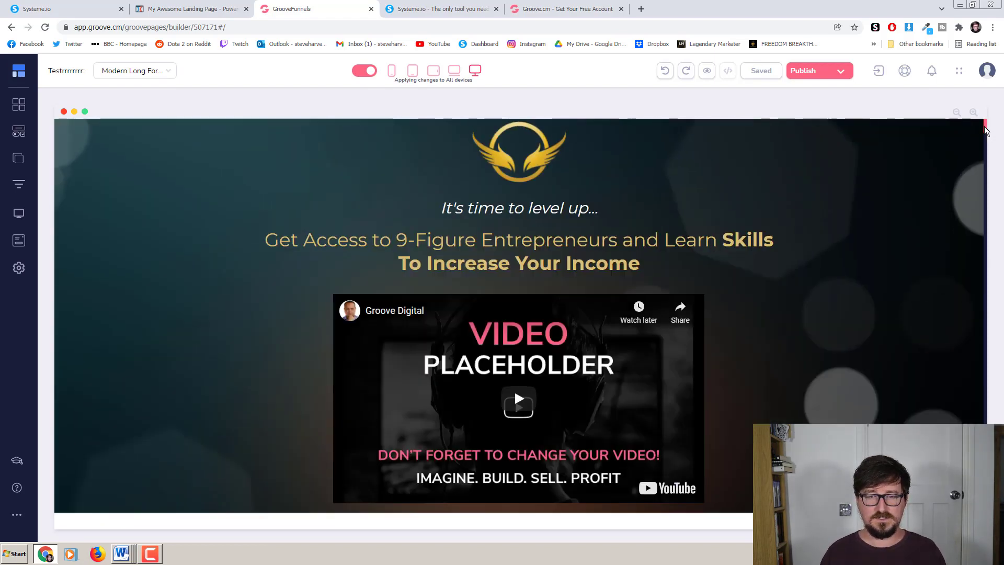
drag(985, 127, 961, 125)
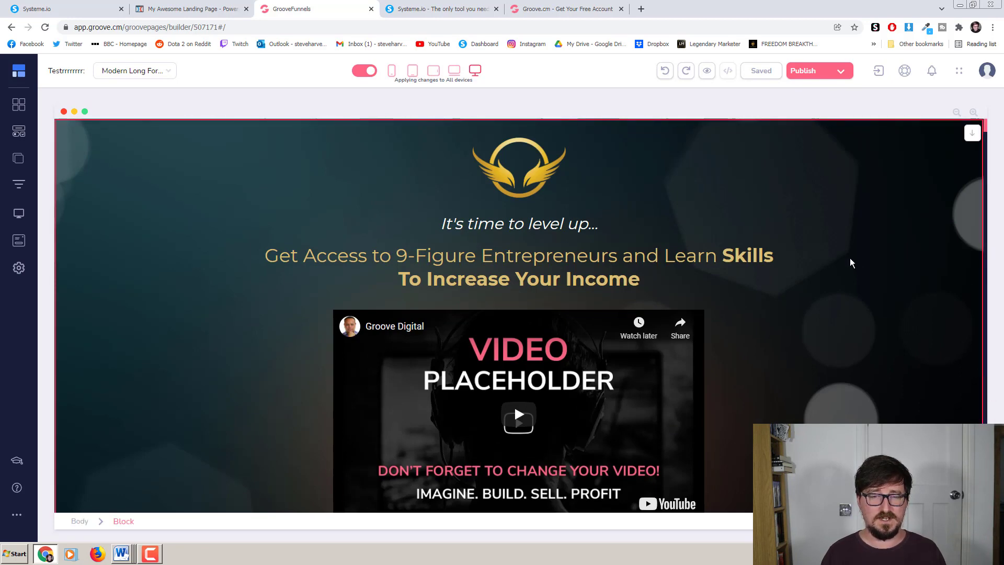
scroll(988, 129, down, 1)
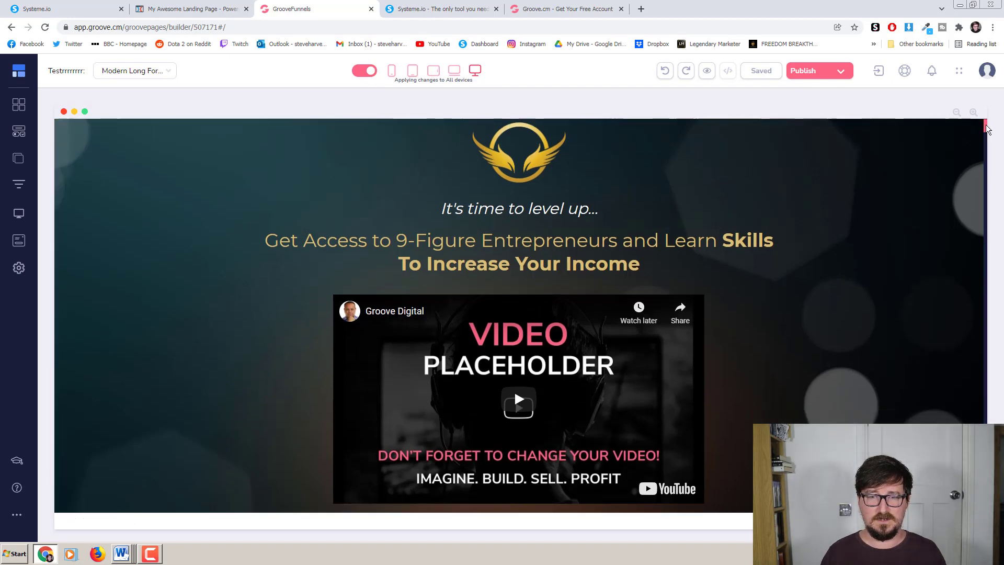
mouse_move(988, 129)
mouse_down()
mouse_move(986, 293)
mouse_move(985, 121)
mouse_up()
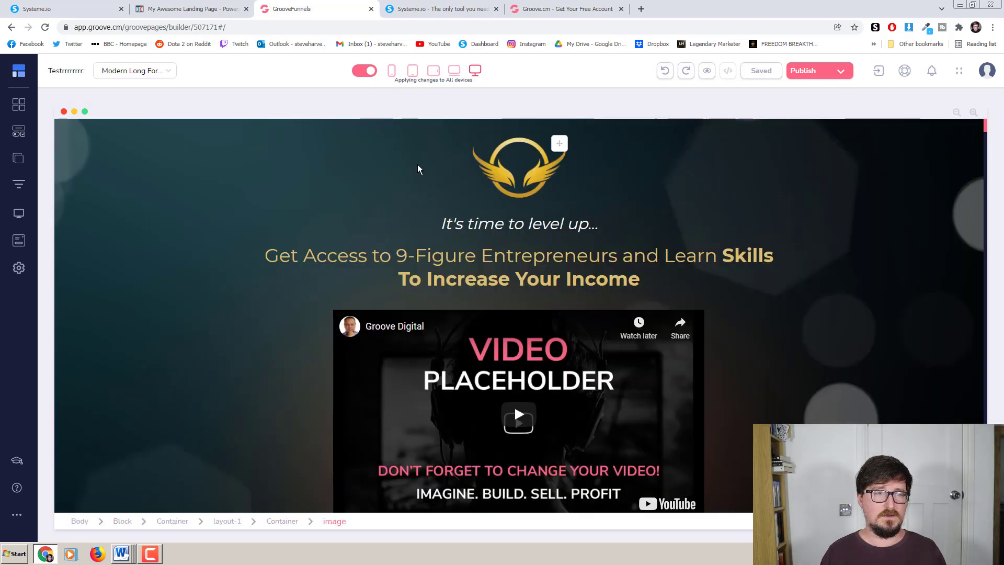
click(19, 107)
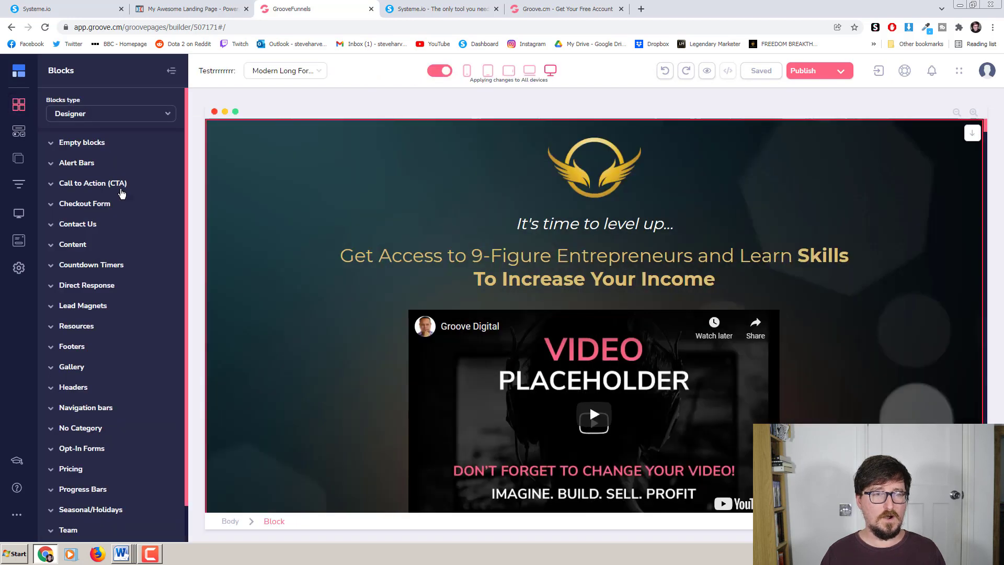
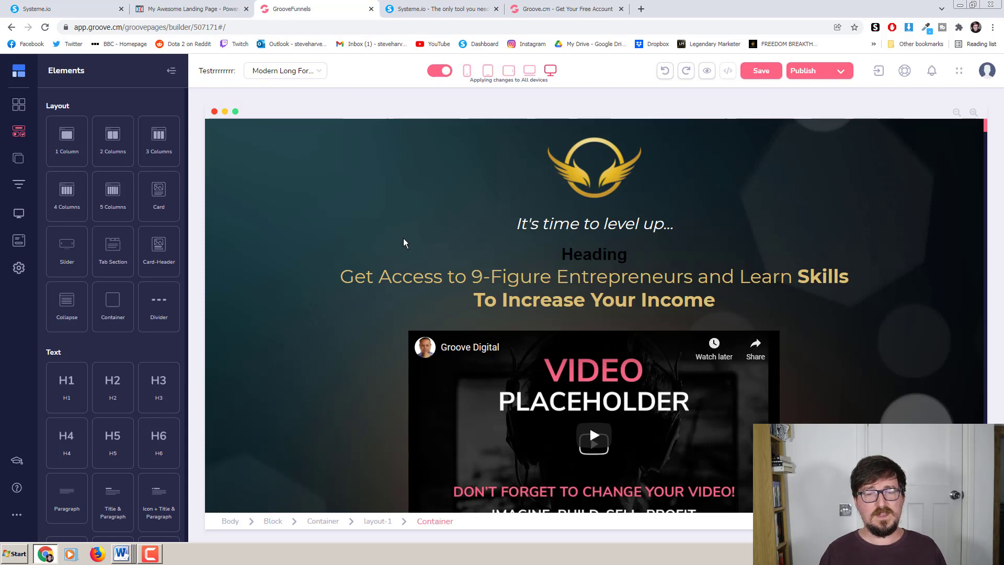
Look through the sales letter from the opening block down to its closing postscripts.
click(403, 240)
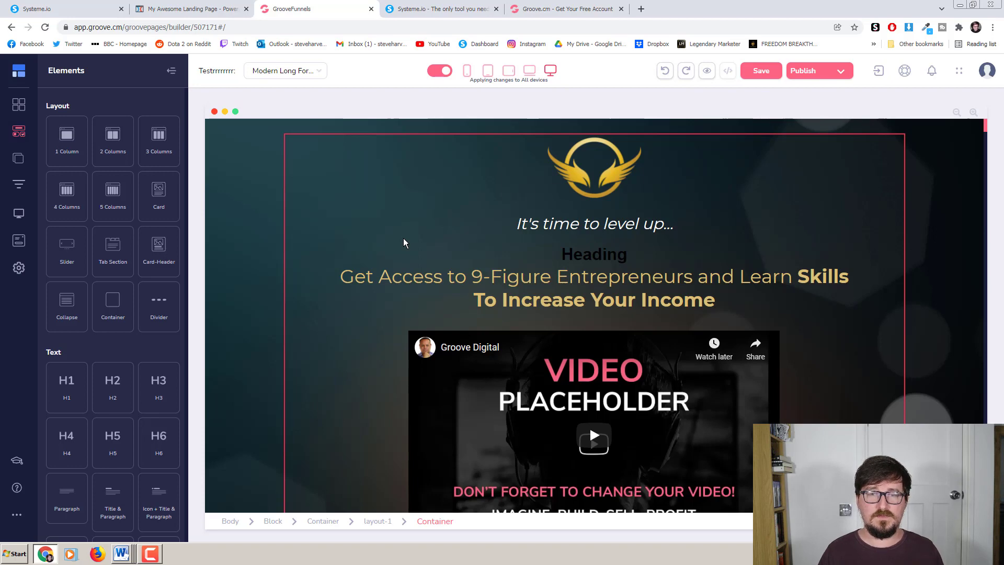
click(941, 152)
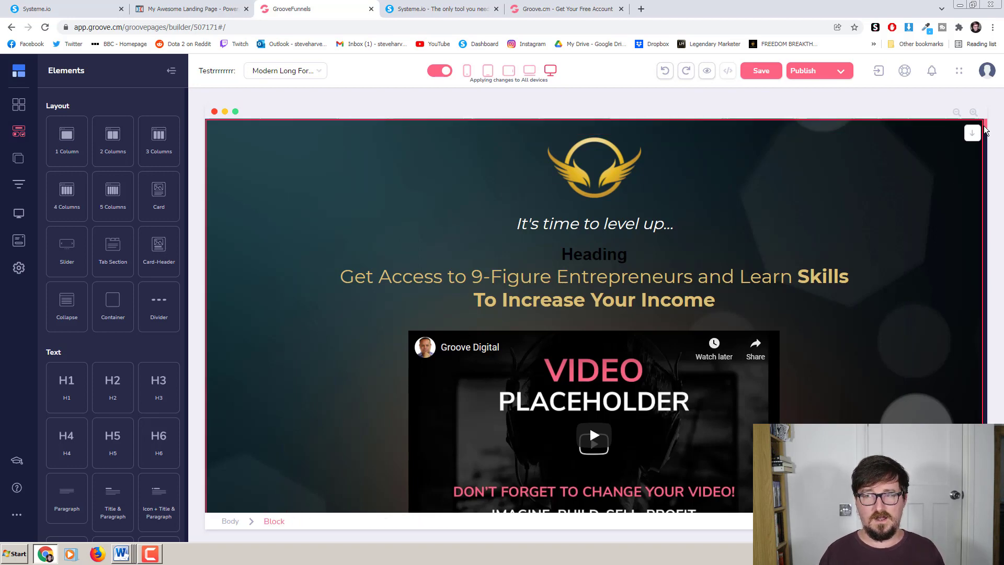
drag(986, 129, 958, 361)
Revisit the ClickFunnels sales page, then the Squeeze page step of the Testerr funnel in Systeme.io for comparison.
click(191, 14)
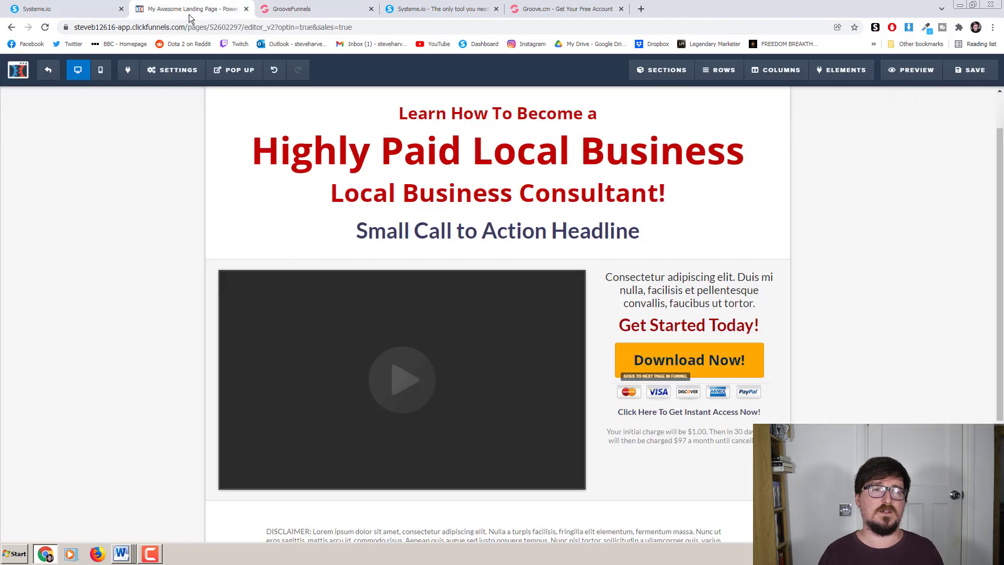
click(102, 15)
click(159, 168)
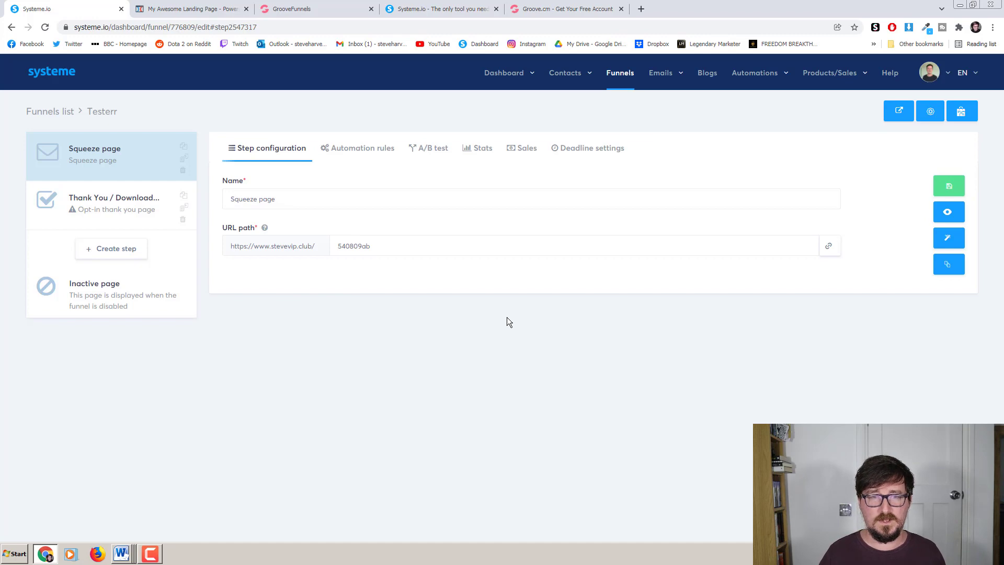
Return to the GroovePages builder and look through the start of the sales letter and the available page elements.
click(348, 9)
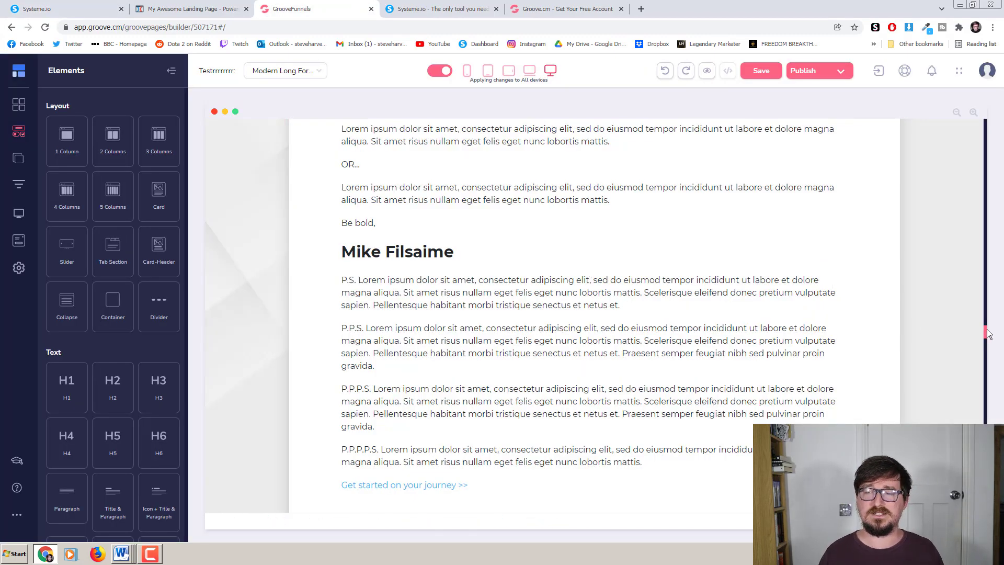
drag(985, 335, 975, 111)
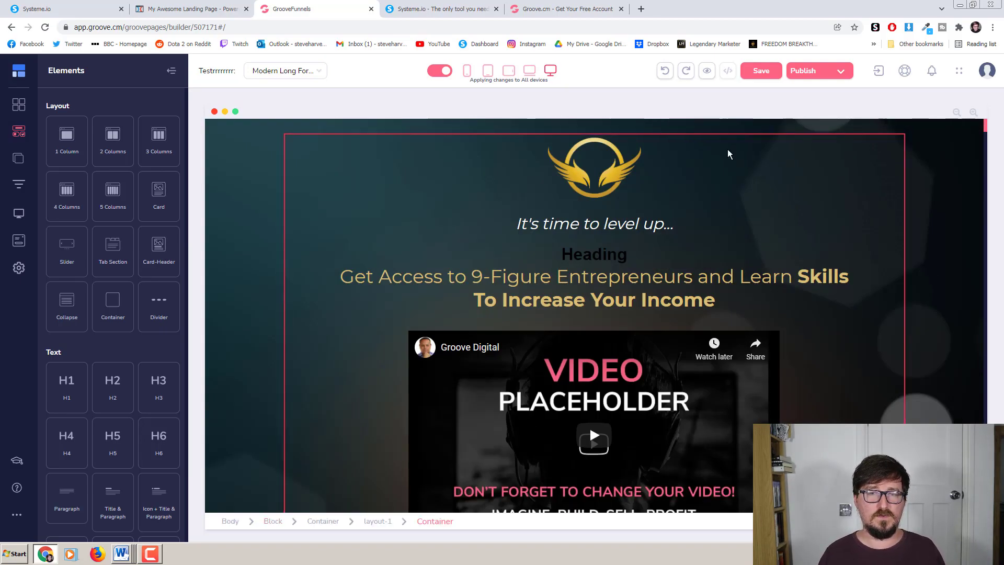
scroll(895, 270, down, 5)
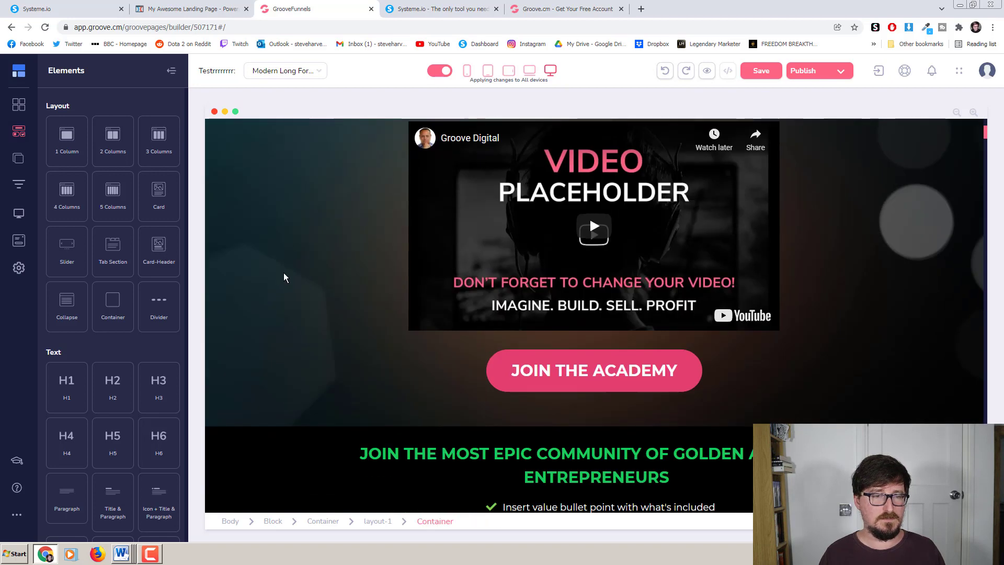
scroll(132, 273, down, 9)
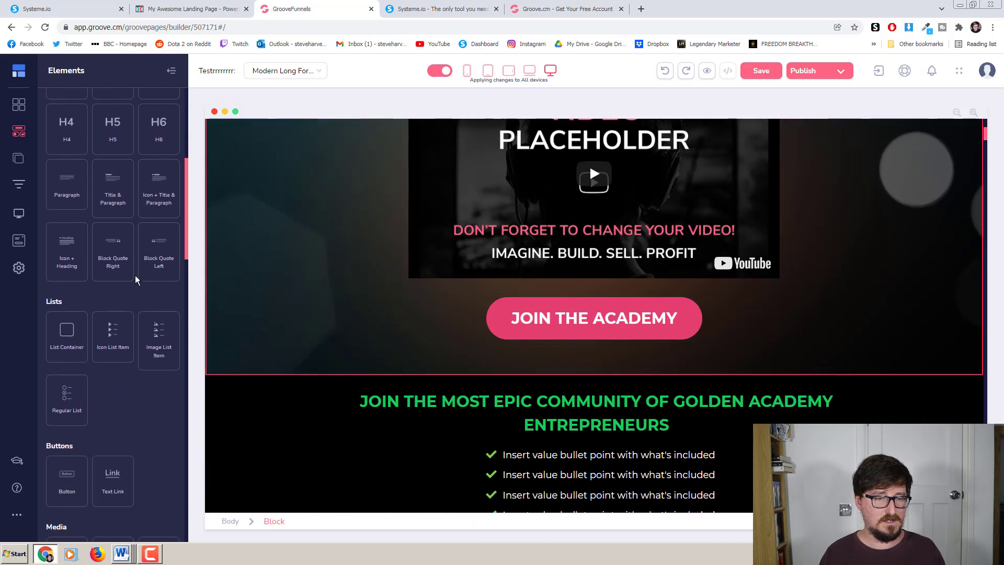
Add an image element below the JOIN THE ACADEMY button on the GroovePages sales letter and open its design settings.
scroll(136, 279, down, 3)
drag(81, 248, 578, 367)
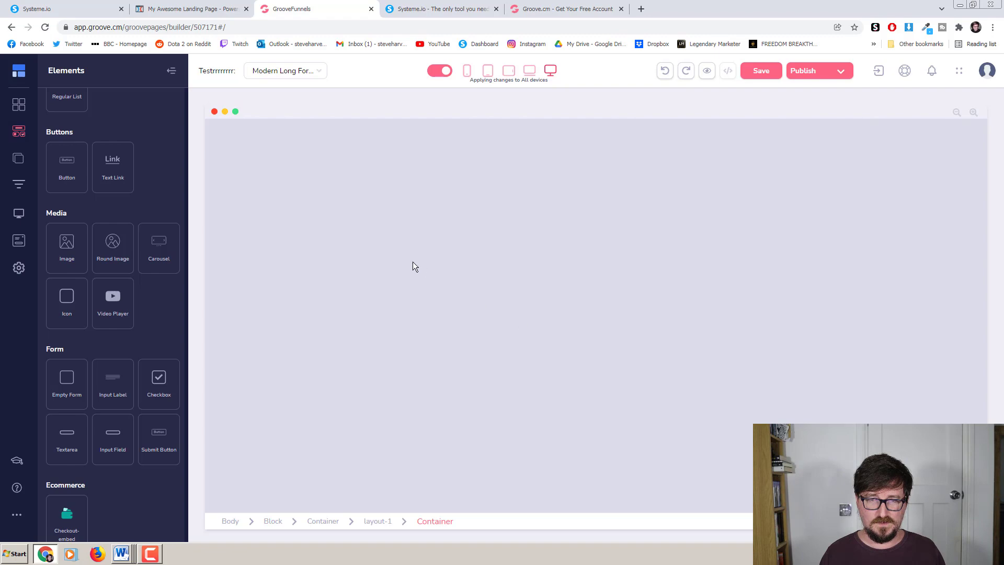
scroll(585, 270, down, 3)
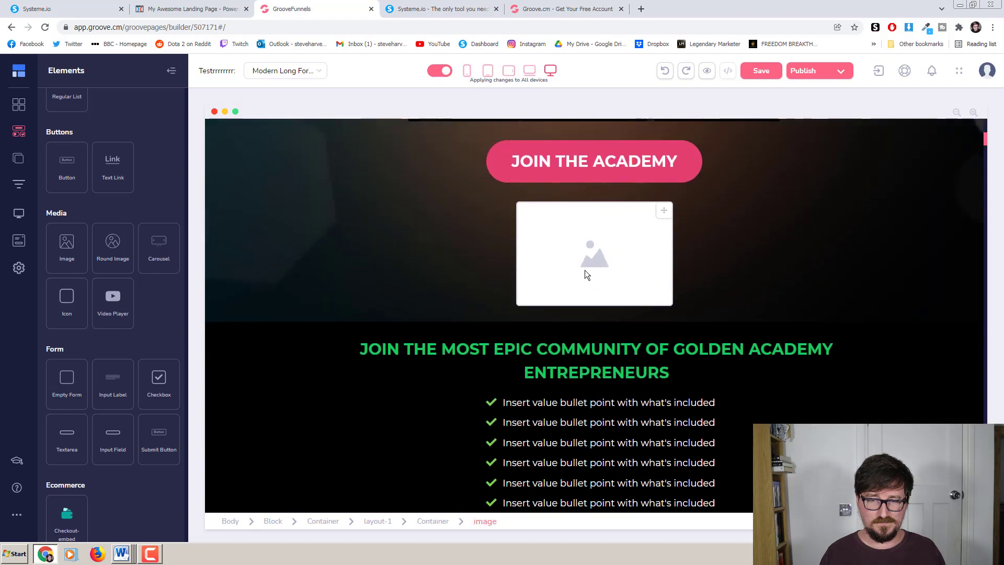
scroll(567, 282, up, 2)
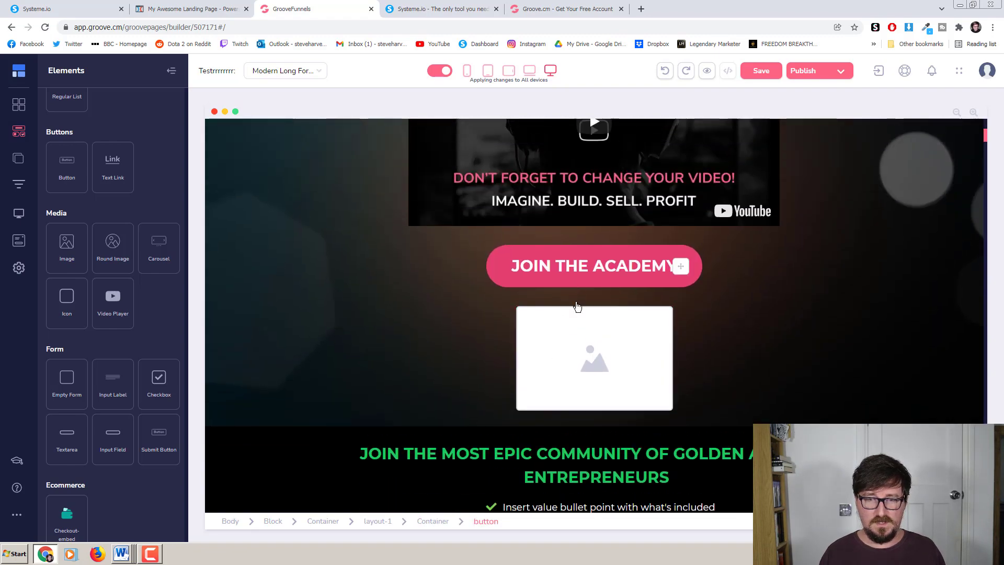
click(574, 331)
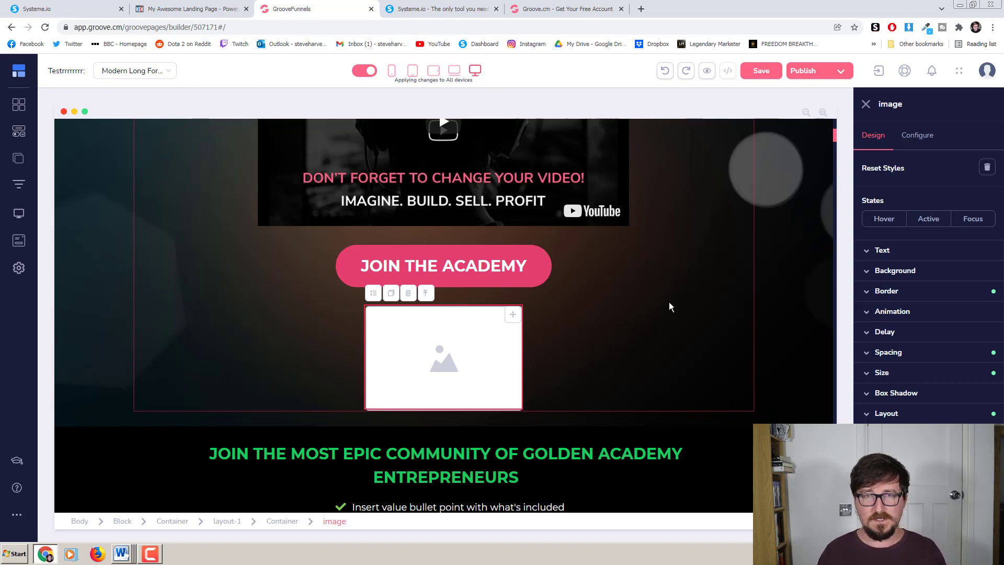
scroll(670, 302, up, 5)
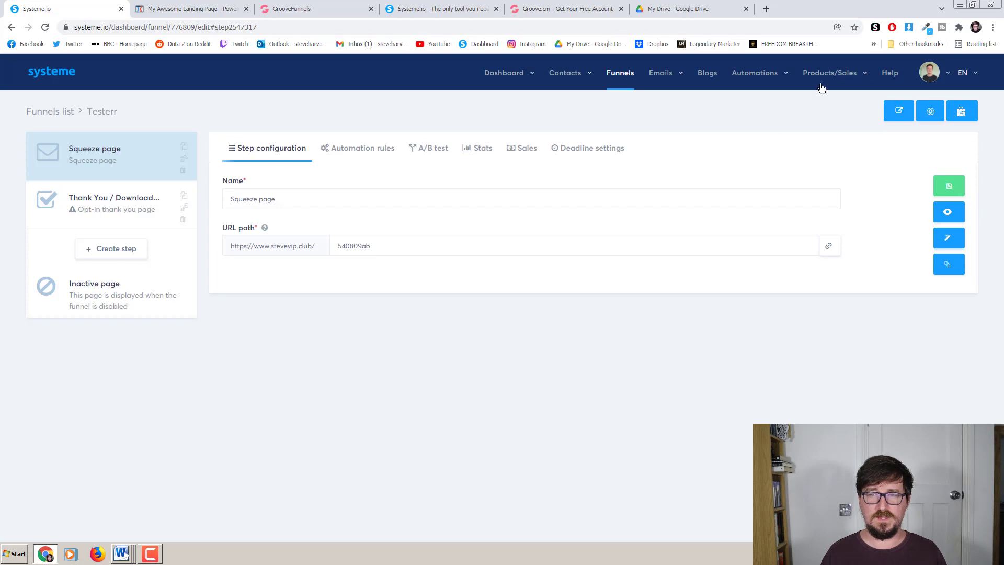
Switch to Systeme.io, open the existing course's curriculum and expand its Start module.
mouse_move(820, 85)
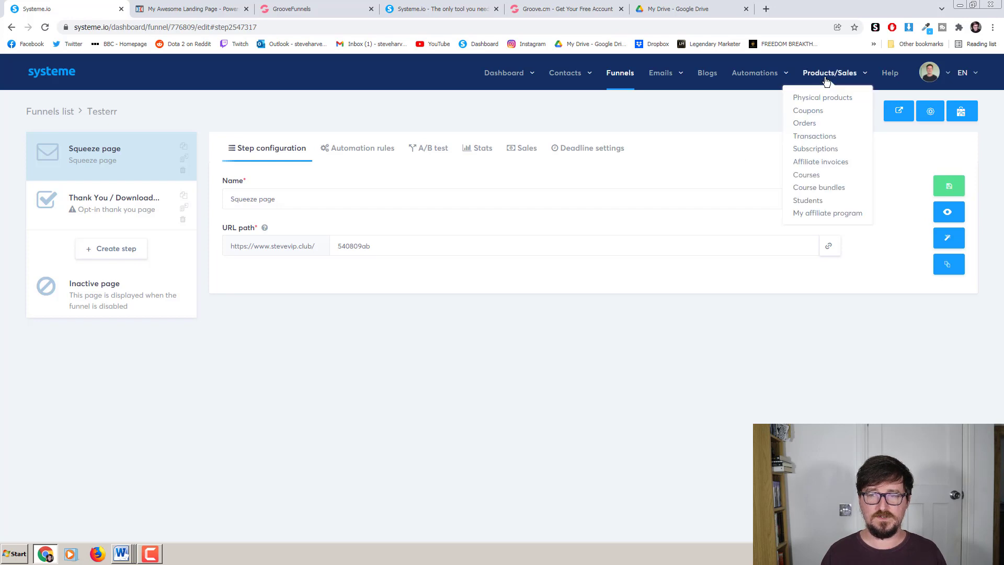
click(811, 178)
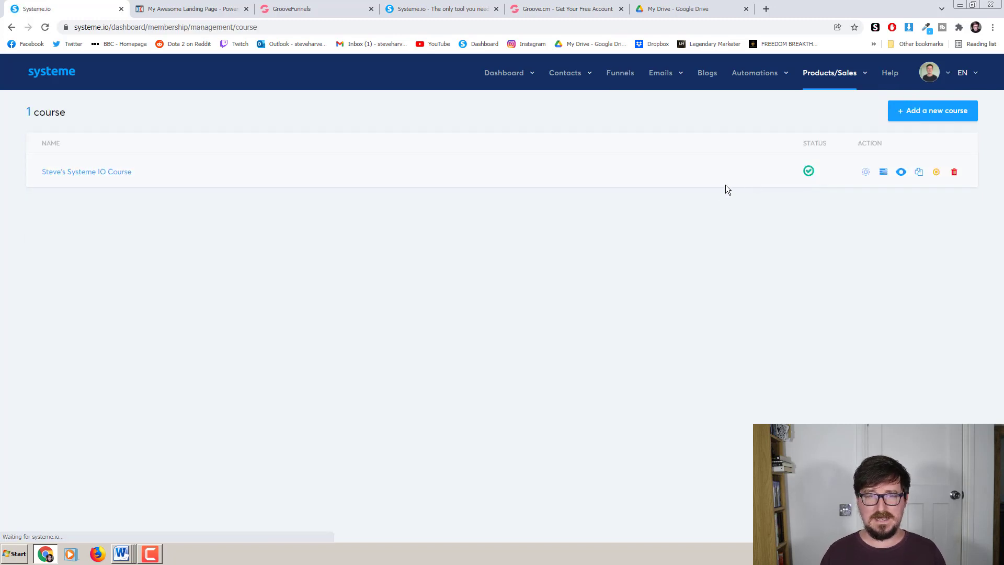
click(114, 173)
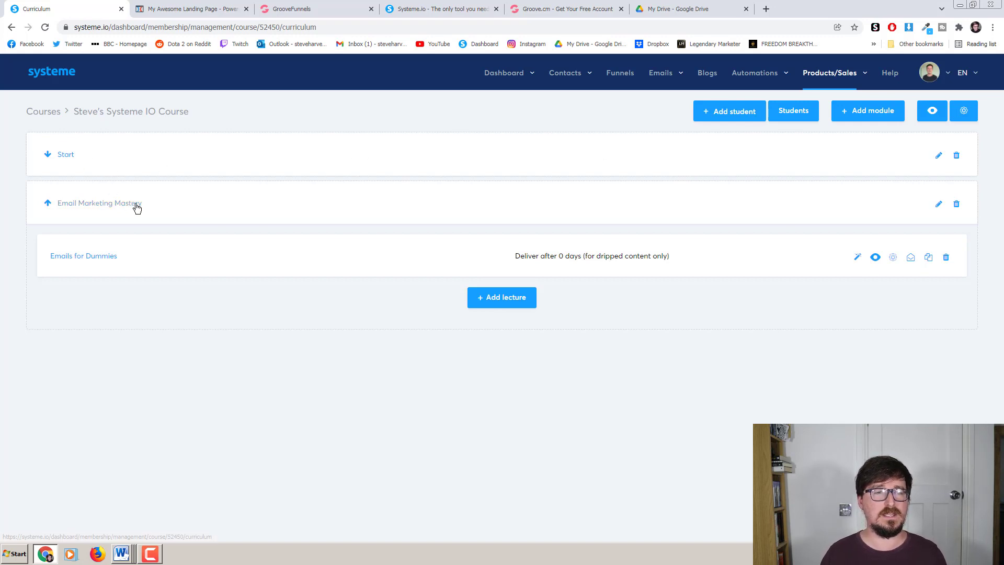
click(48, 159)
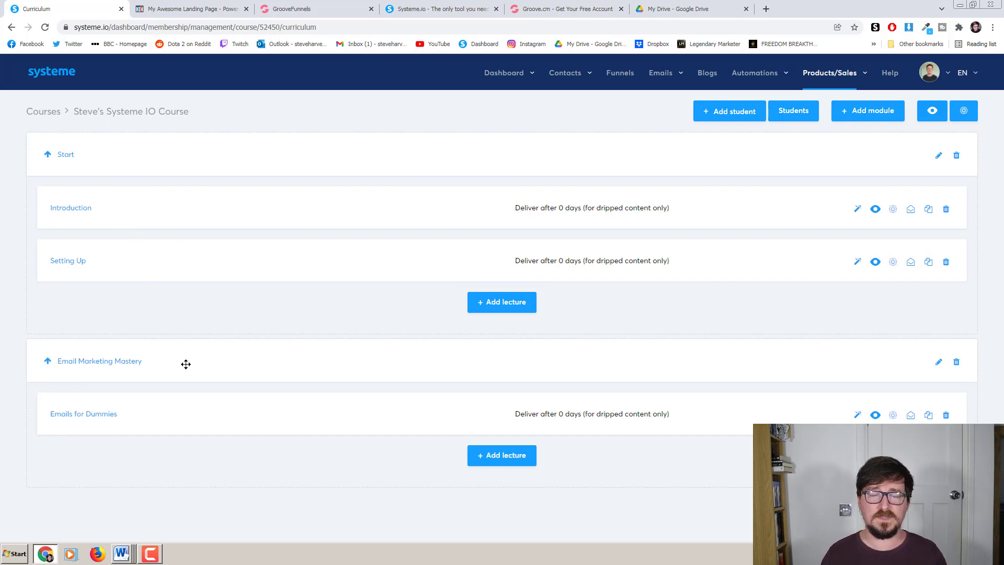
Preview the course and look through the Introduction lecture from its video down to the recommended references.
click(935, 114)
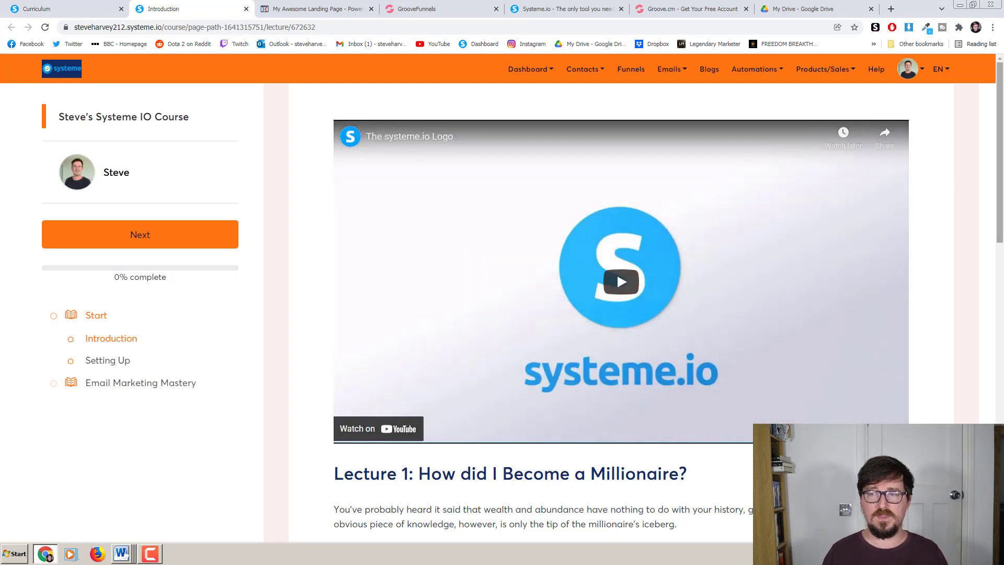
drag(1001, 173, 1001, 195)
scroll(1001, 195, down, 10)
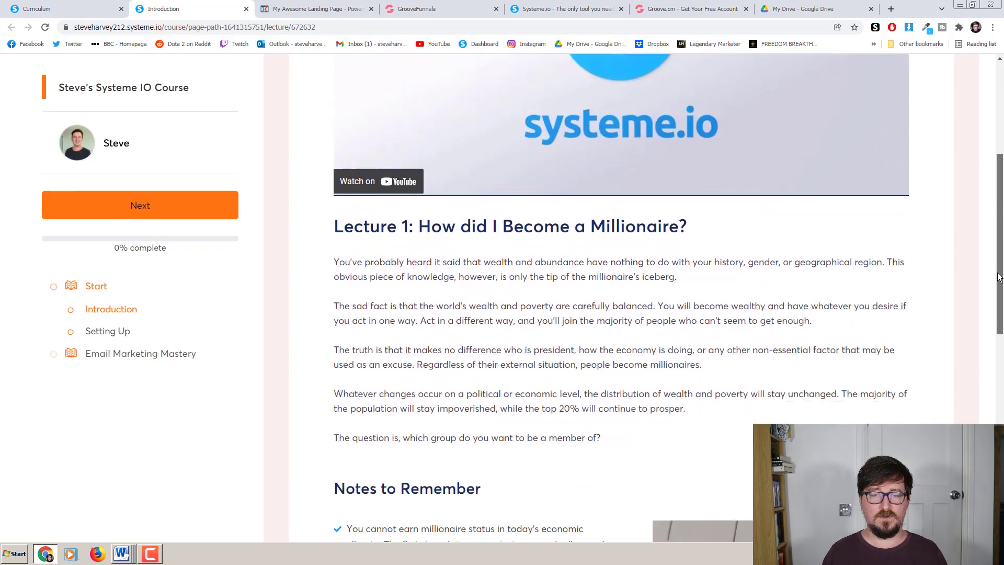
scroll(1002, 193, up, 9)
scroll(1001, 191, up, 1)
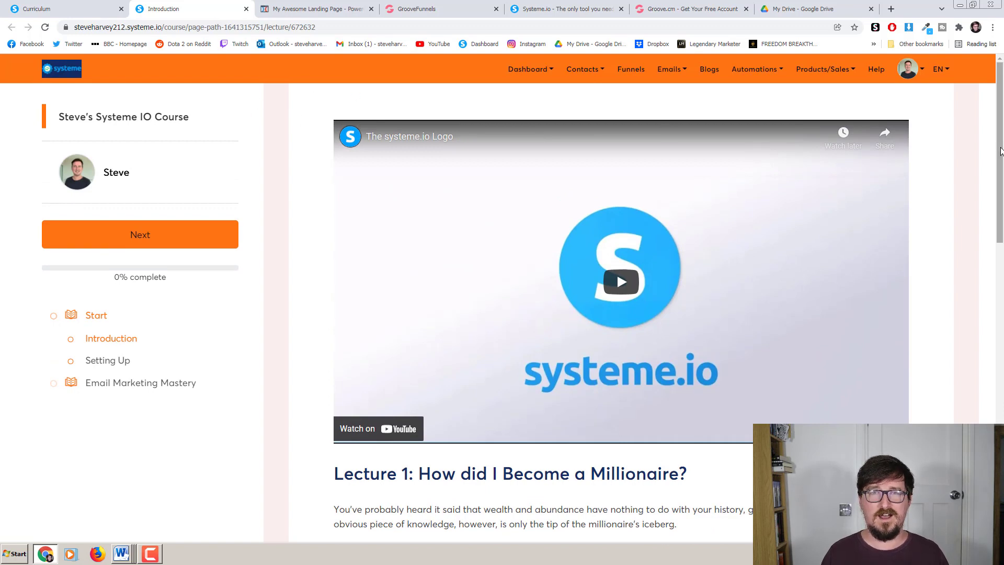
scroll(1000, 157, down, 1)
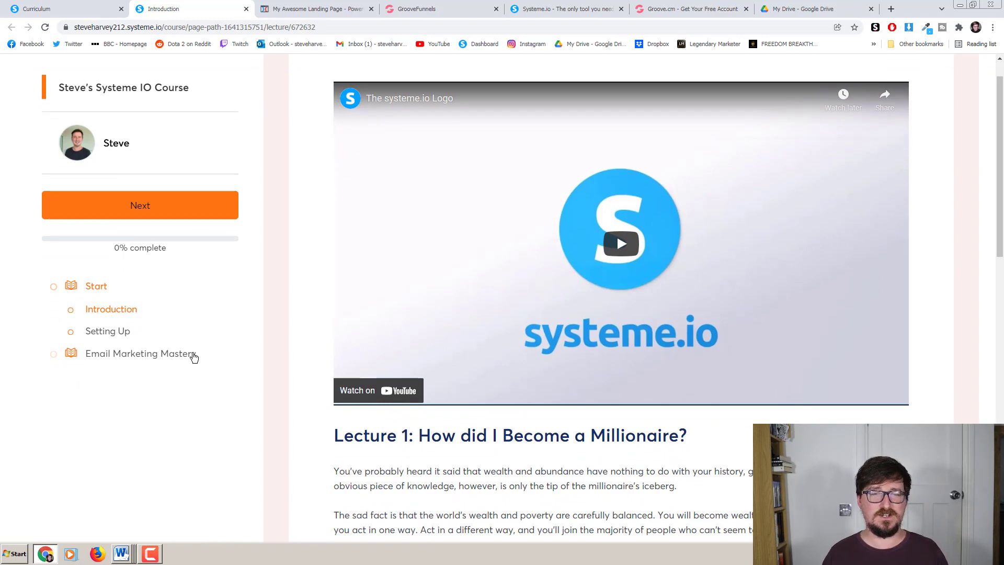
drag(997, 166, 1002, 435)
scroll(669, 157, up, 10)
scroll(668, 157, down, 10)
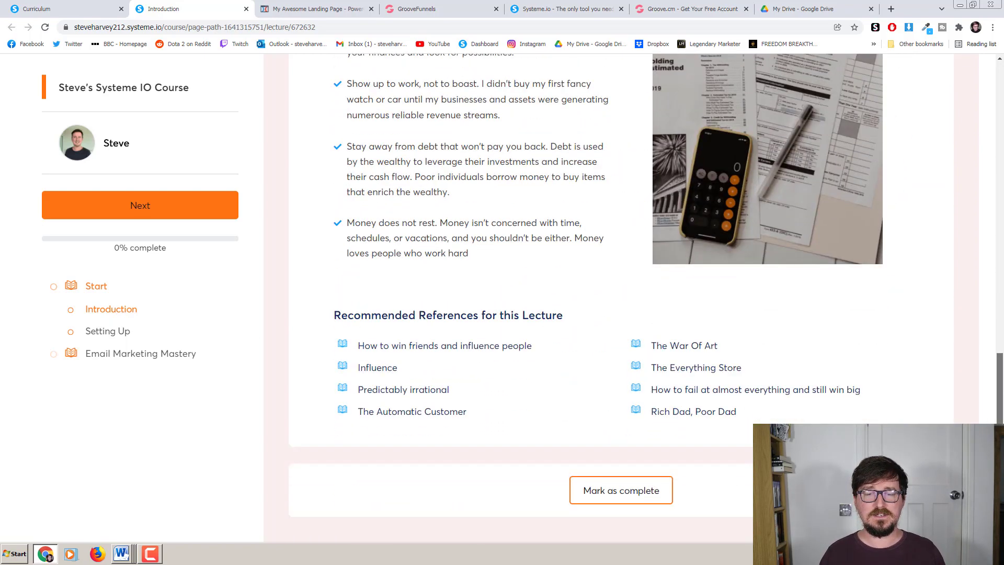
scroll(668, 157, up, 15)
scroll(570, 179, up, 2)
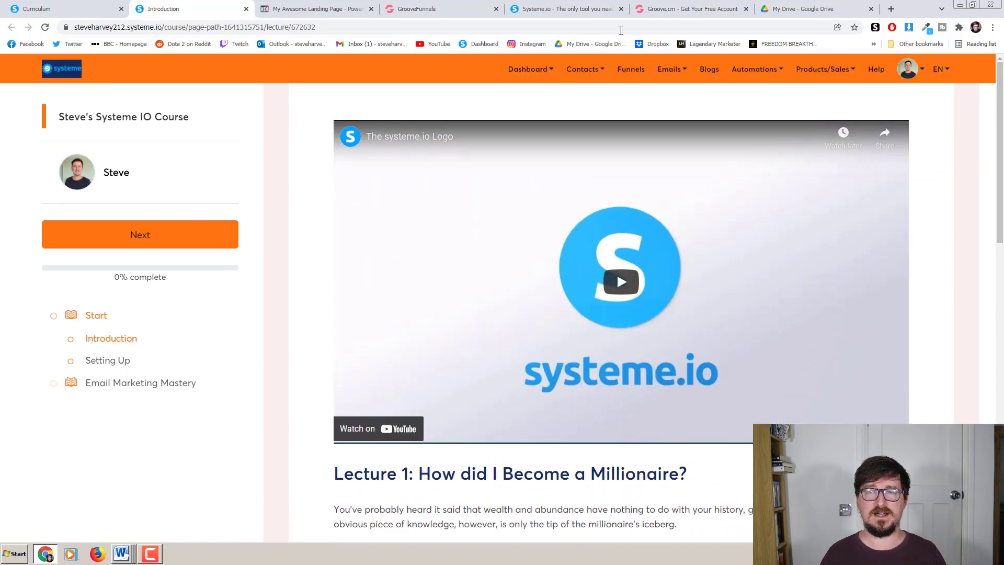
Return to the course curriculum and open the Introduction lecture in the page editor at its notes and references.
click(104, 8)
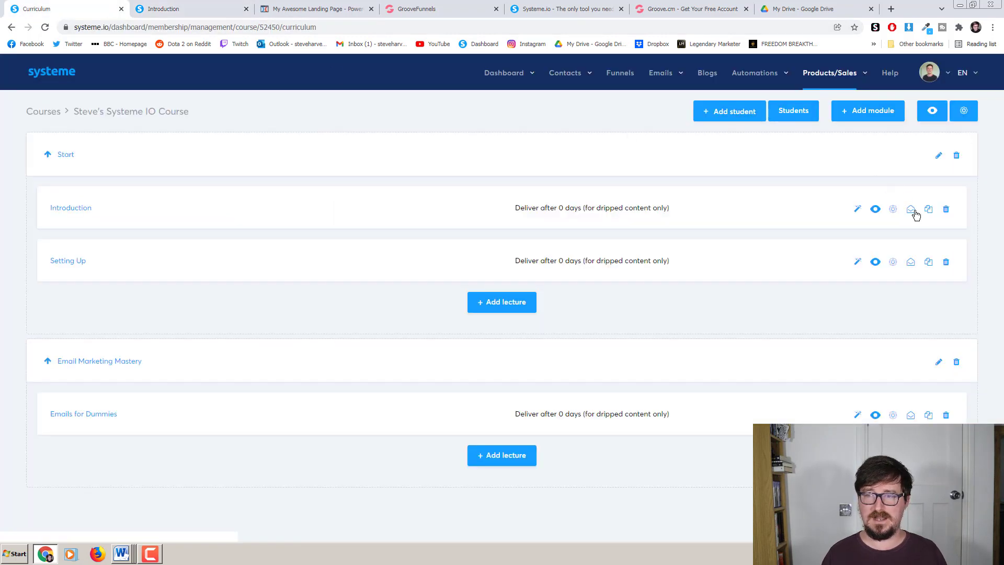
click(858, 208)
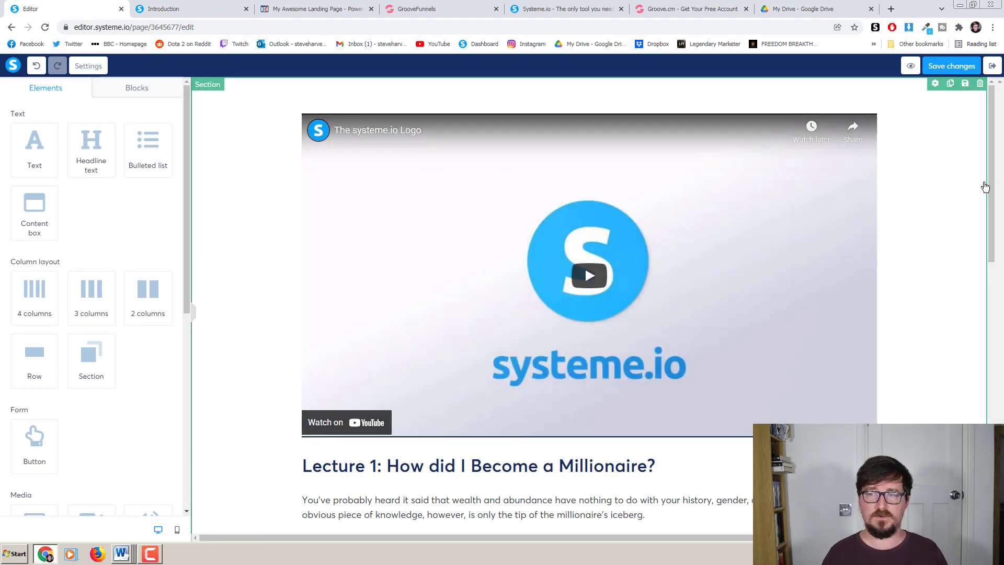
scroll(986, 235, down, 5)
scroll(986, 298, down, 8)
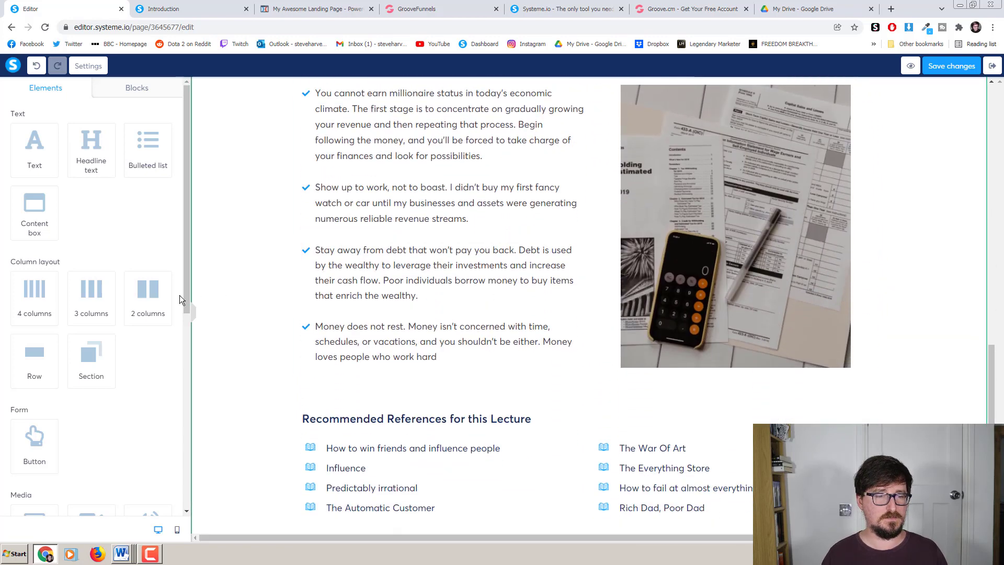
Add a row holding a text element and an image between the lecture notes and the Recommended References section.
drag(46, 361, 450, 377)
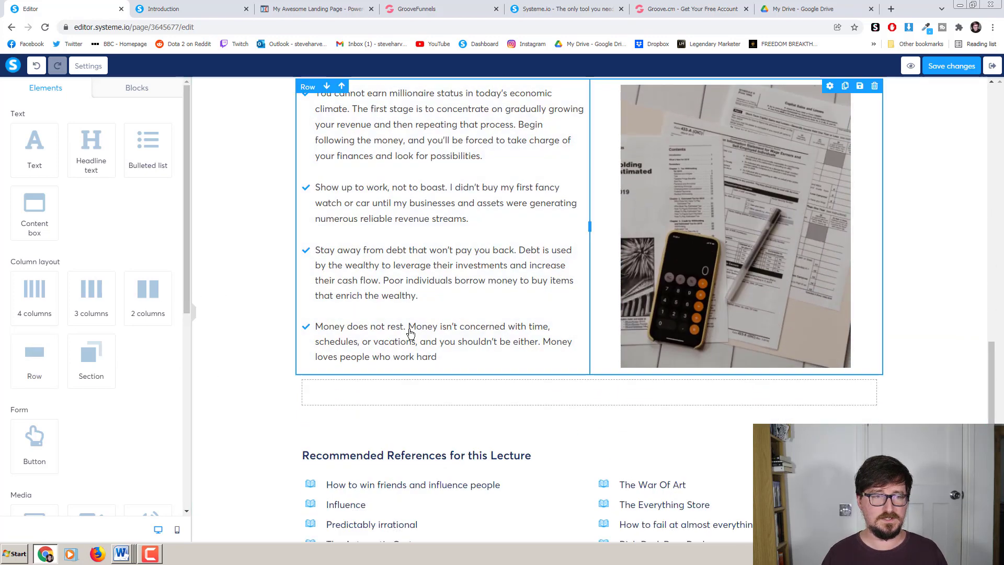
drag(50, 169, 441, 387)
scroll(115, 305, down, 3)
drag(34, 366, 531, 391)
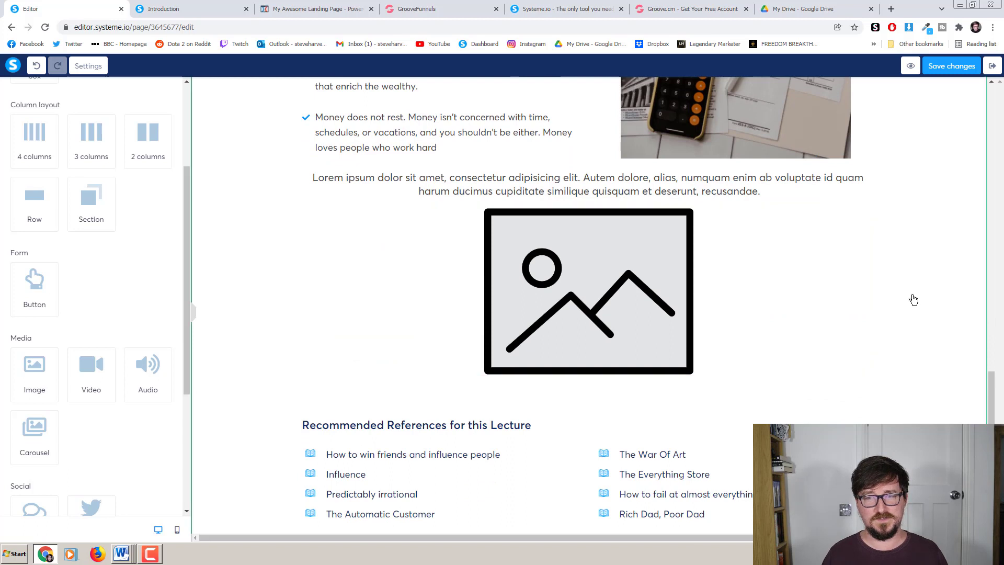
Replace the new placeholder text with "My Funnel", then save the lecture page and return to the curriculum.
scroll(912, 298, up, 1)
click(766, 241)
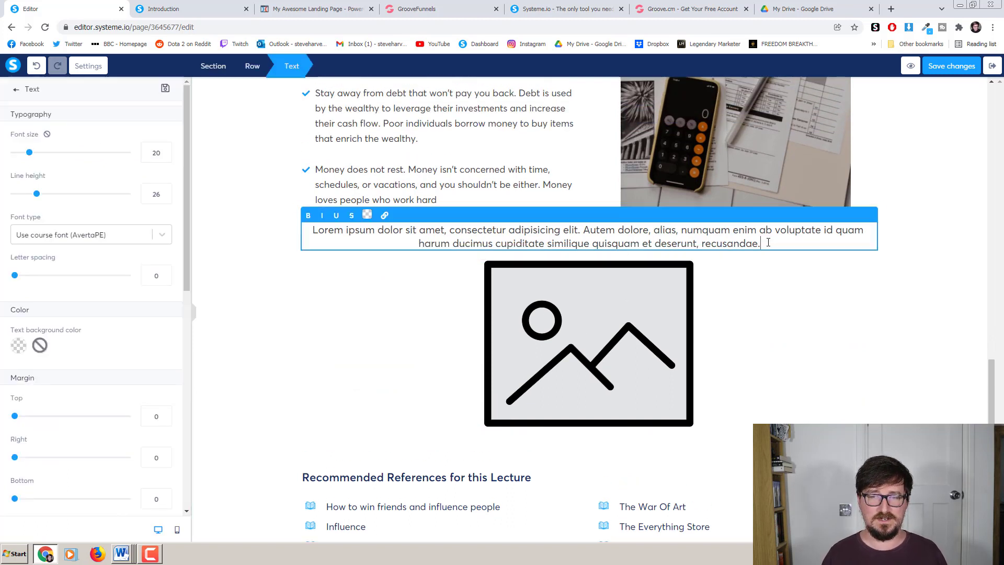
click(460, 230)
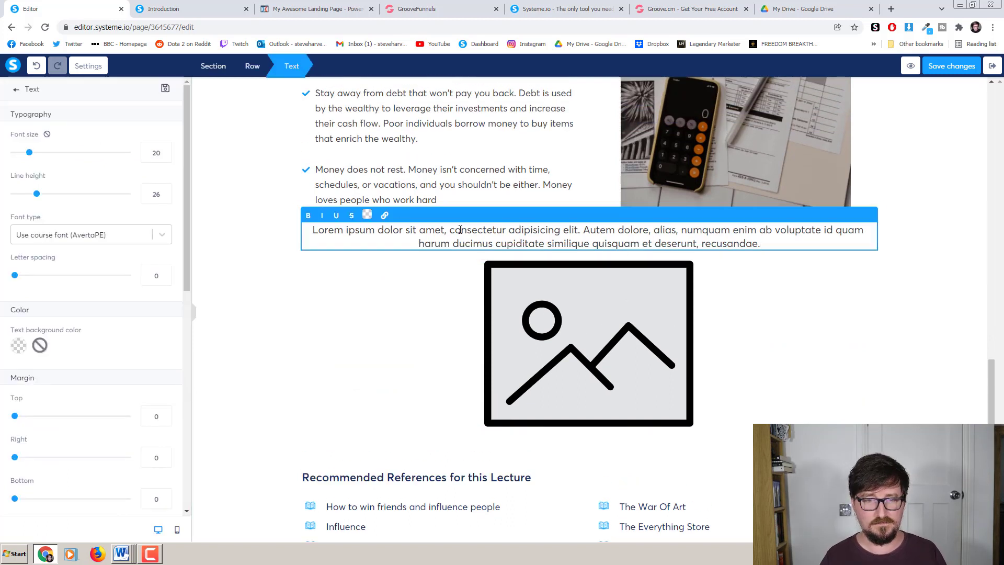
key(BackSpace)
key(ctrl+a)
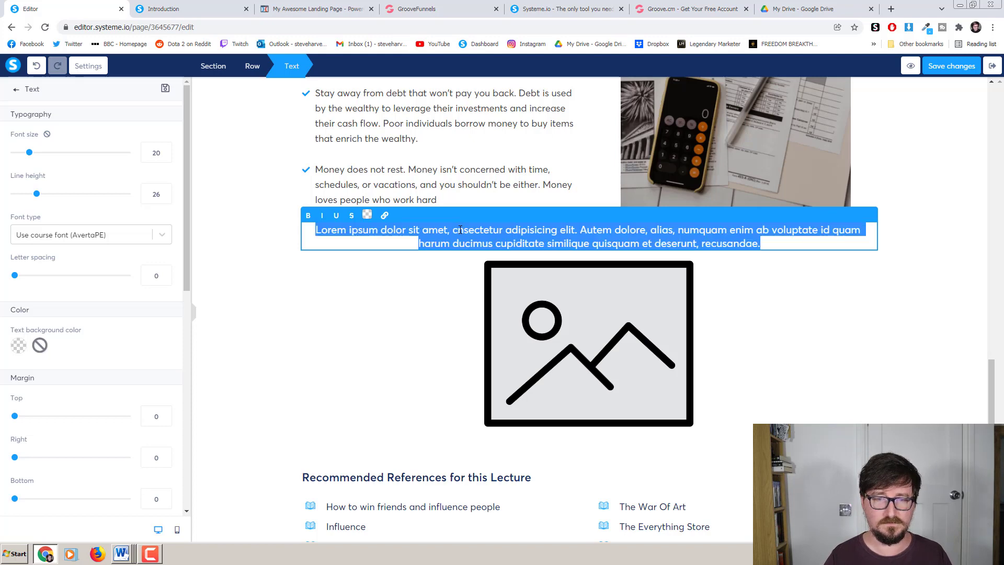
key(BackSpace)
text(My Funnel)
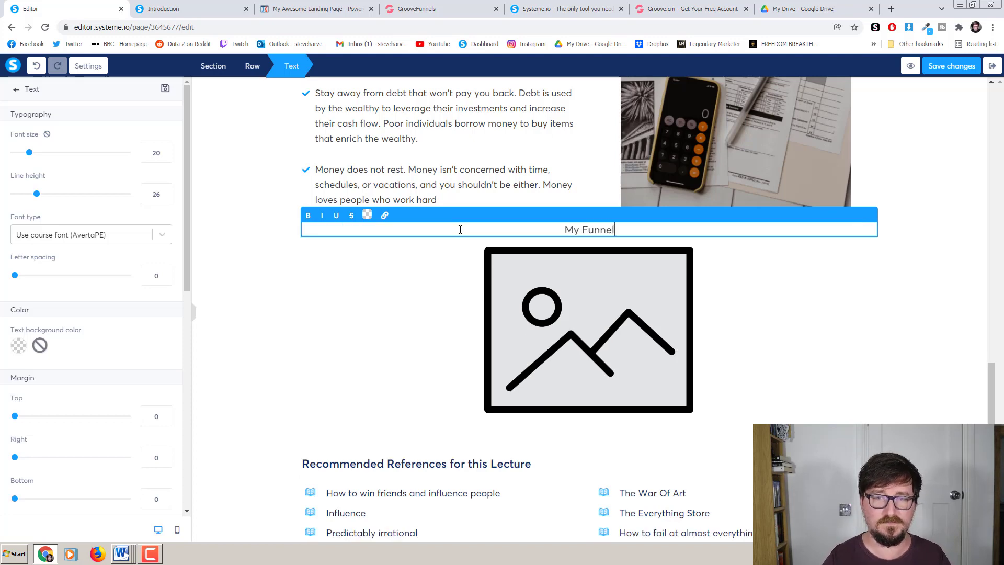
click(957, 66)
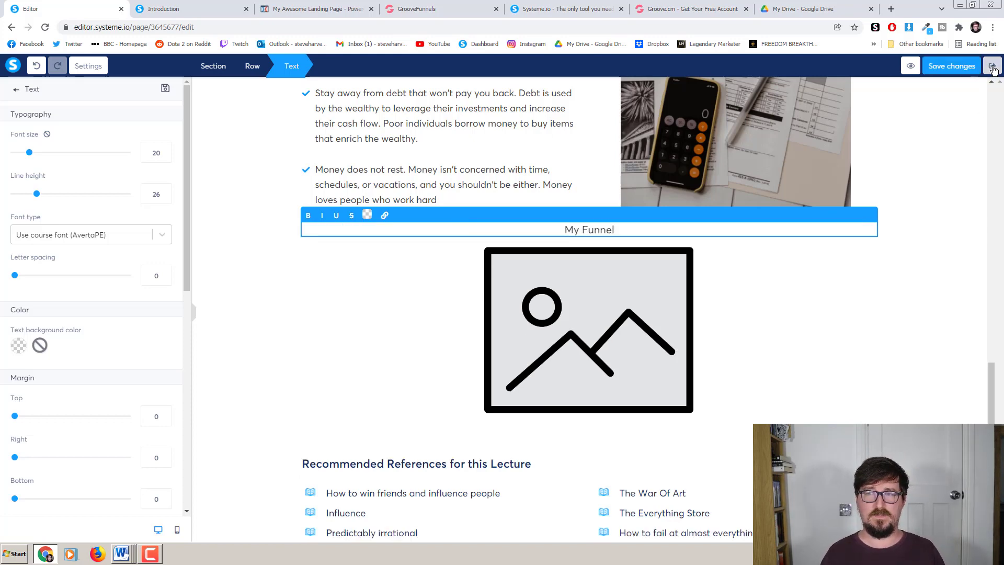
click(992, 66)
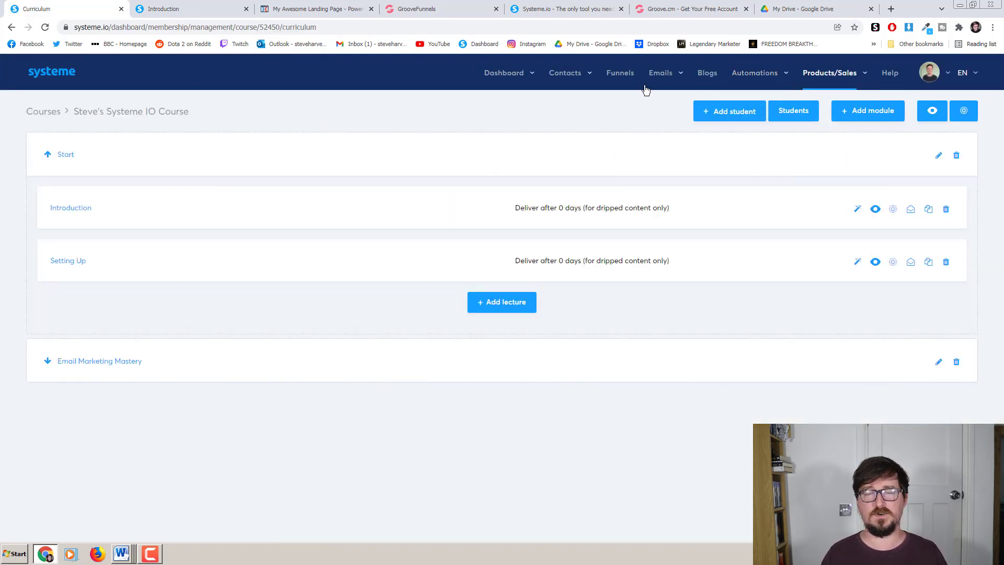
Look over Systeme.io's affiliate program dashboard, the student list and the course list.
mouse_move(831, 74)
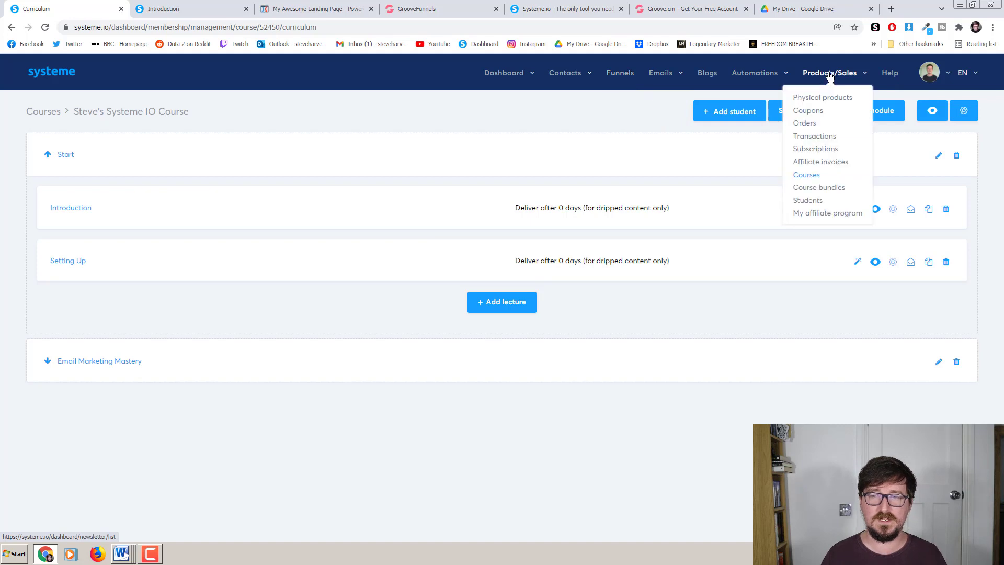
click(821, 214)
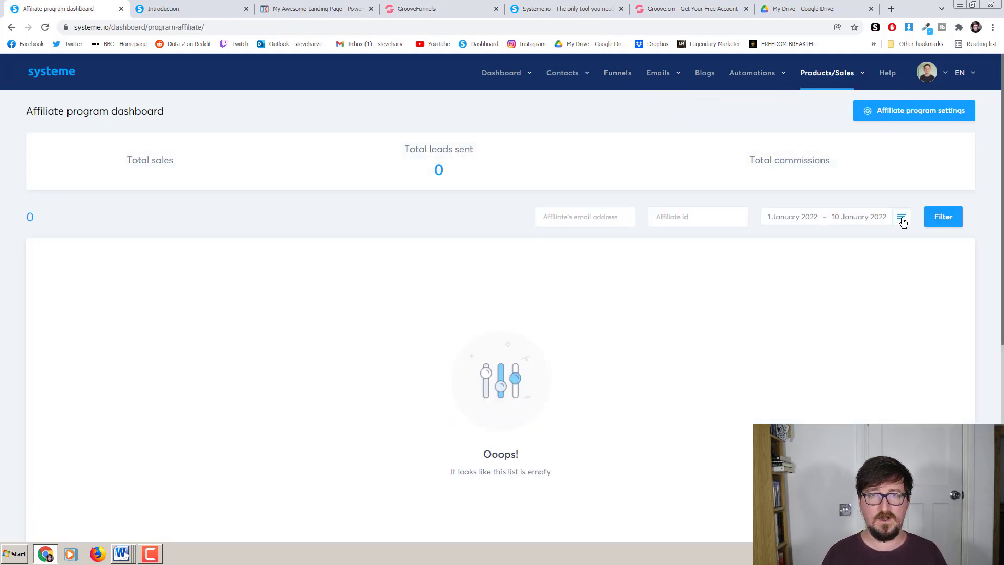
mouse_move(837, 74)
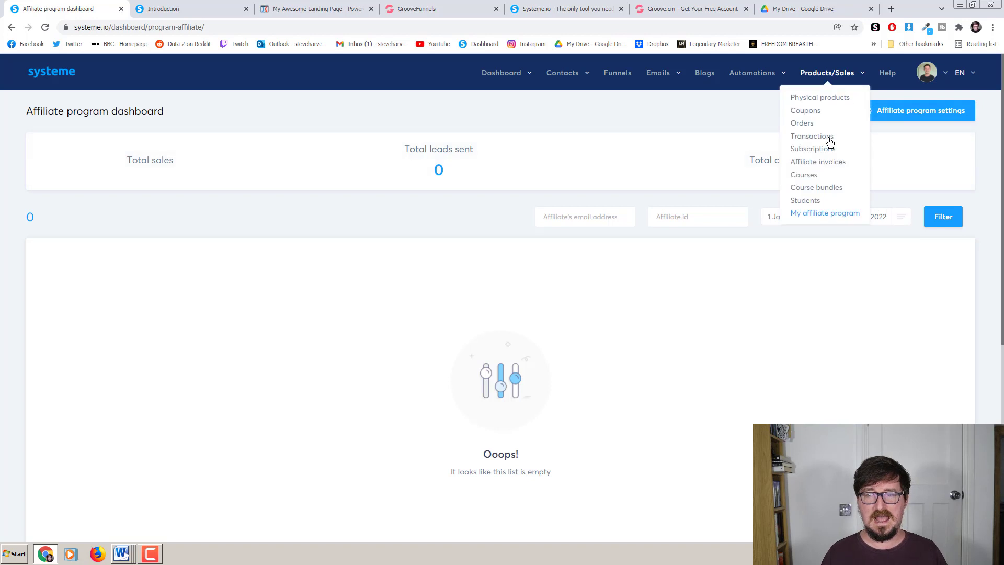
click(811, 202)
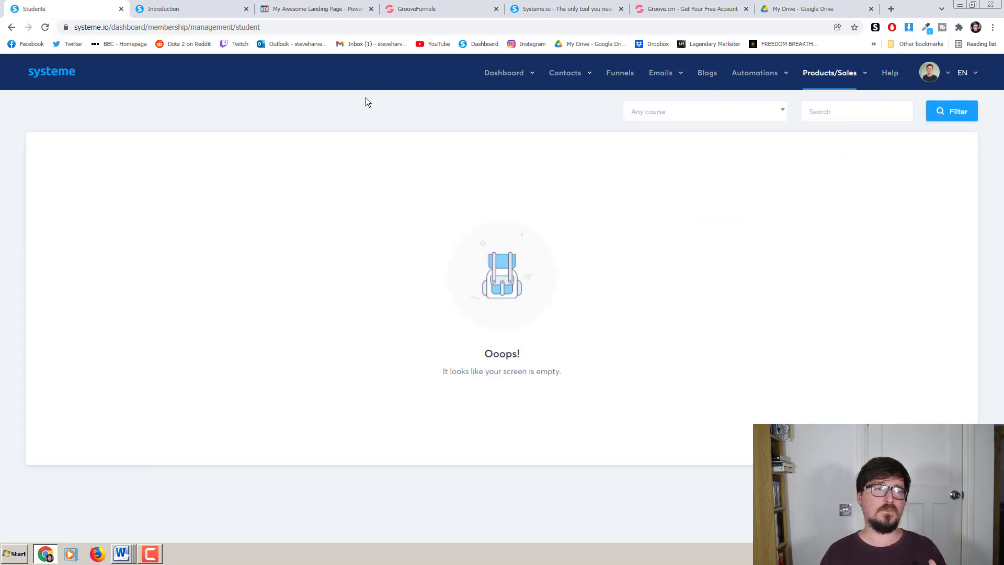
mouse_move(831, 88)
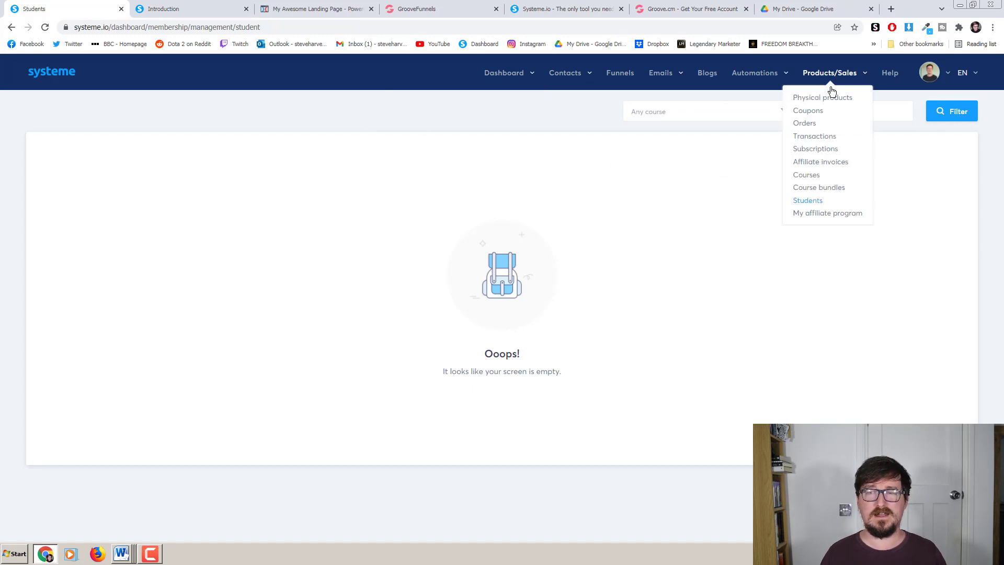
click(813, 171)
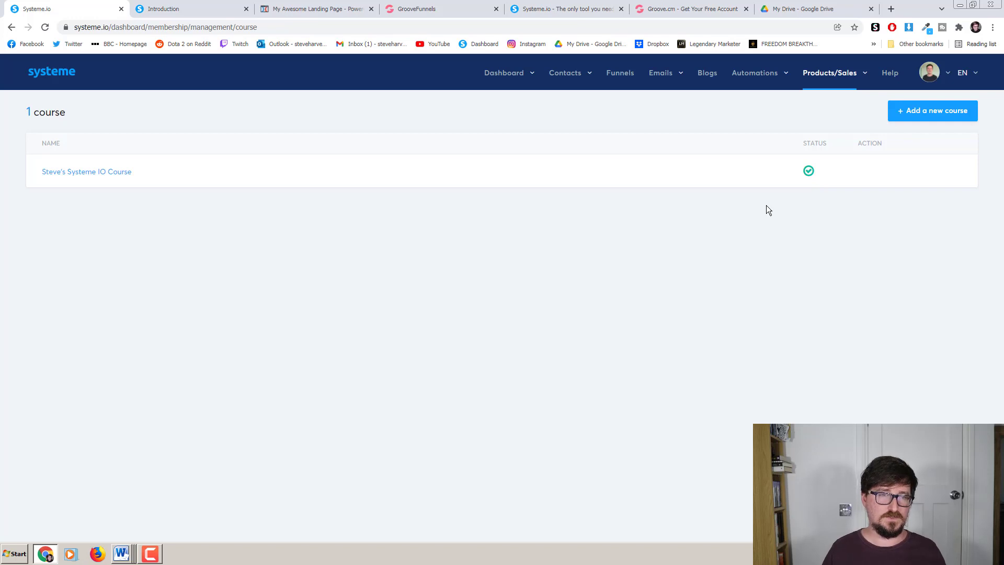
Switch to ClickFunnels and exit the sales page editor to the funnel overview without saving.
click(281, 7)
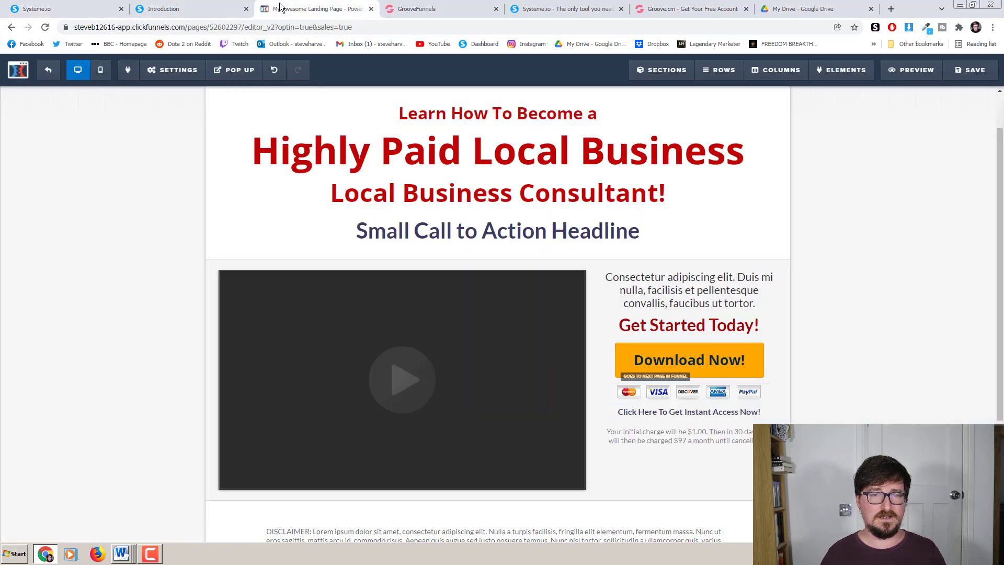
mouse_move(824, 74)
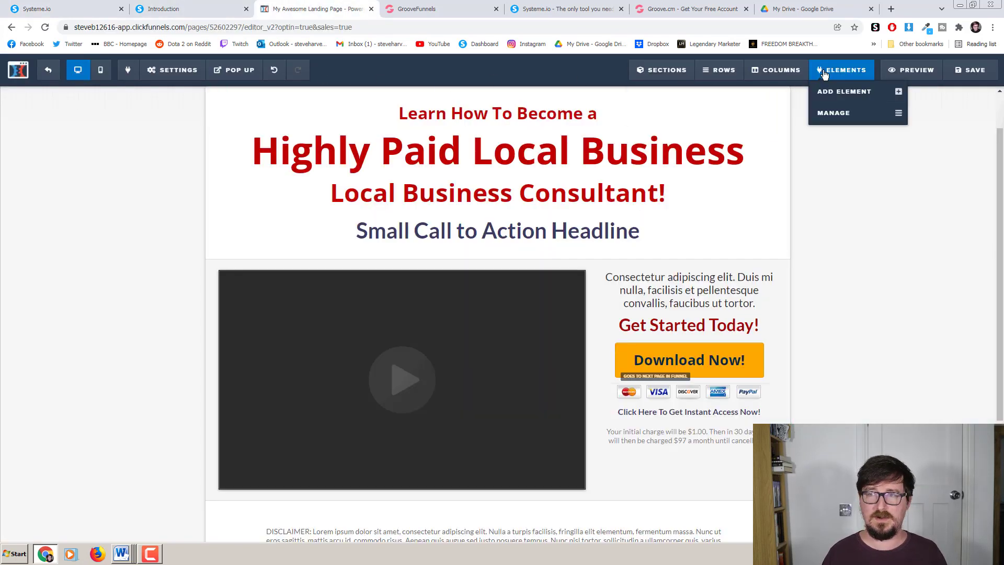
click(48, 70)
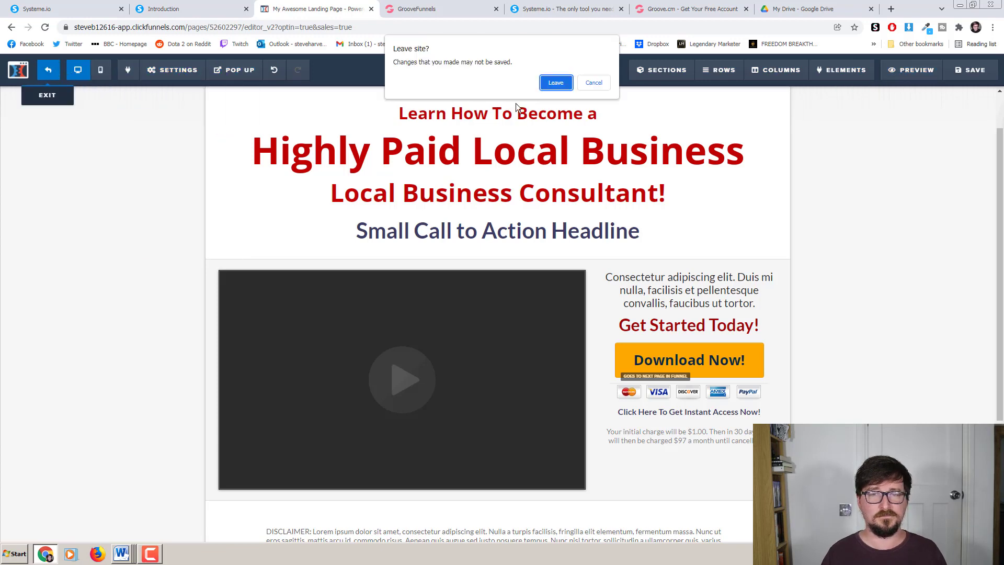
key(Return)
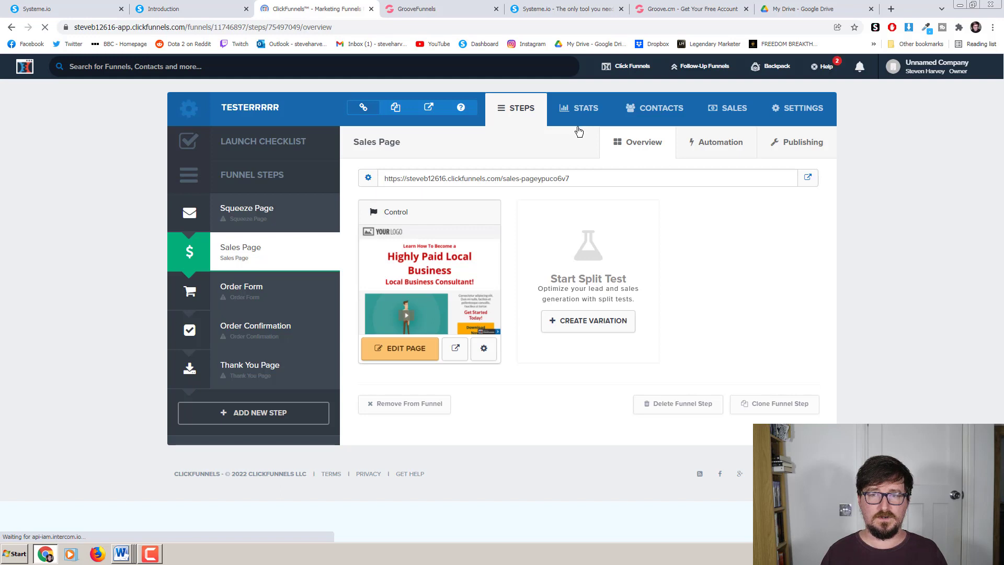
Add a new funnel step named "Testrerrrr" to the funnel.
click(277, 412)
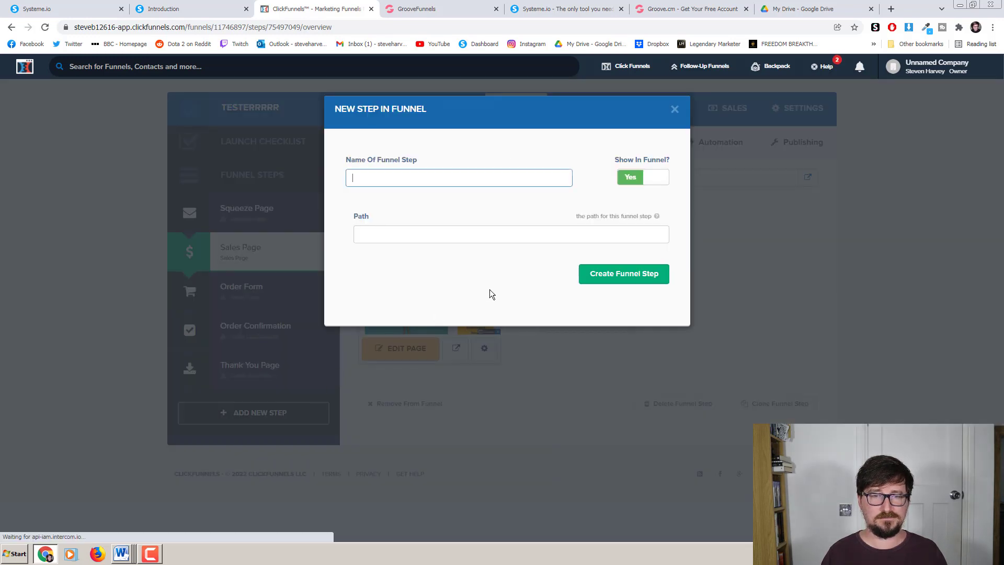
text(Testrerr)
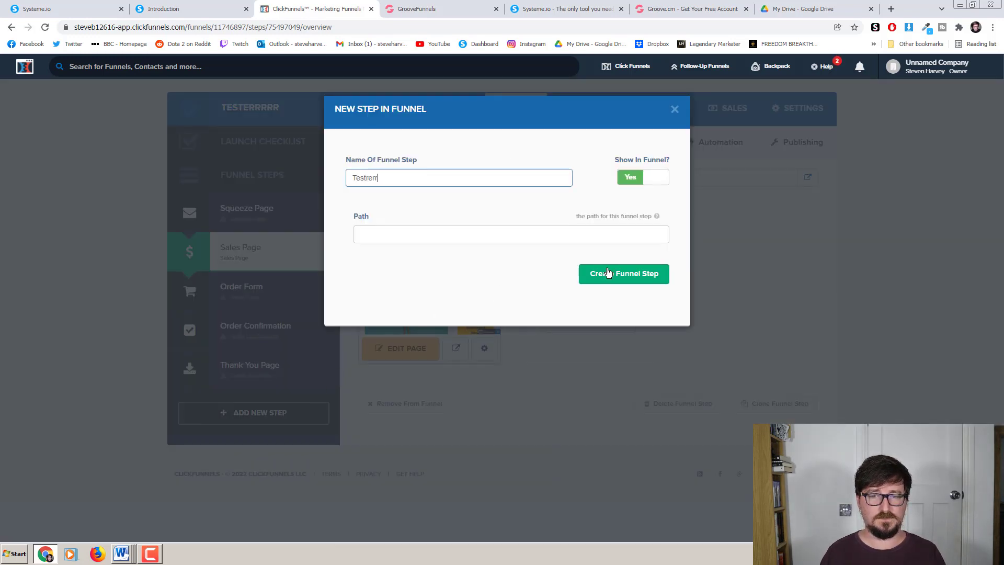
text(r)
click(608, 272)
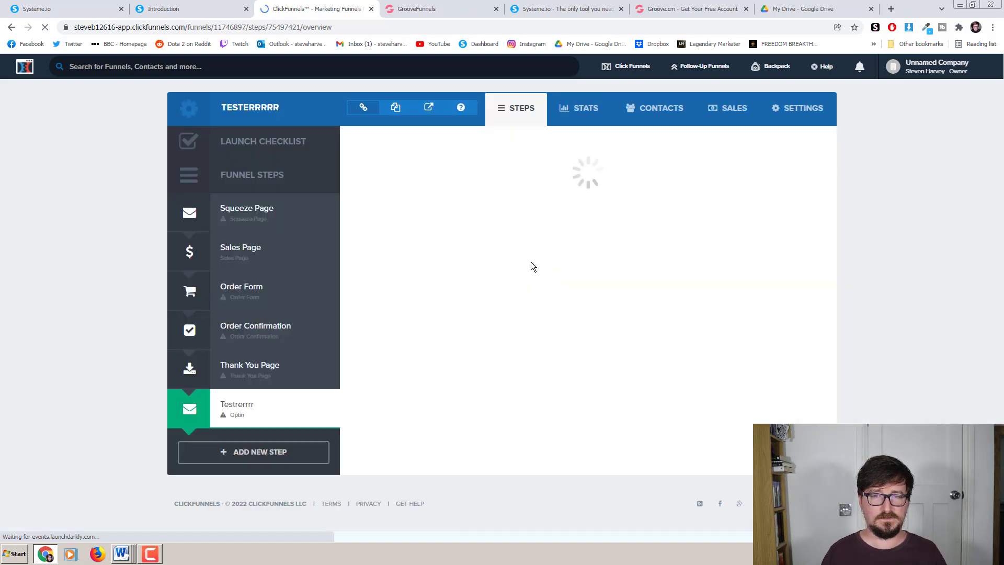
Apply the Clean Members Area template from the membership area templates to the new funnel step.
mouse_move(531, 142)
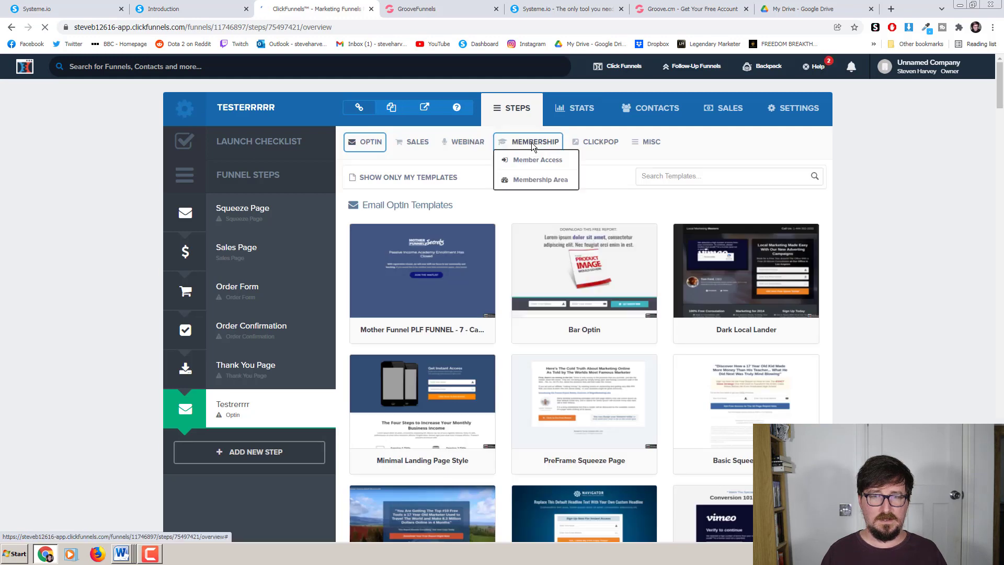
click(531, 179)
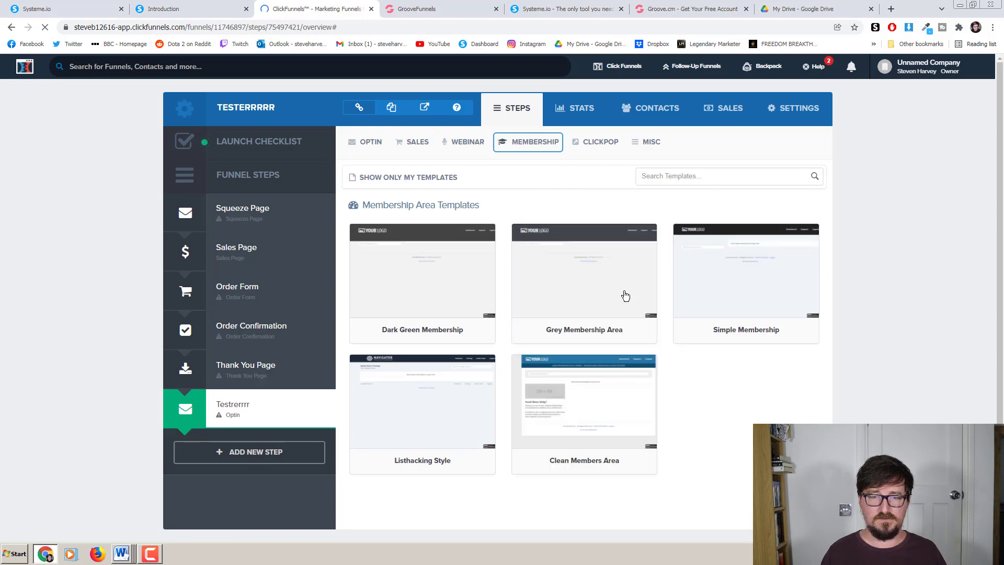
click(602, 399)
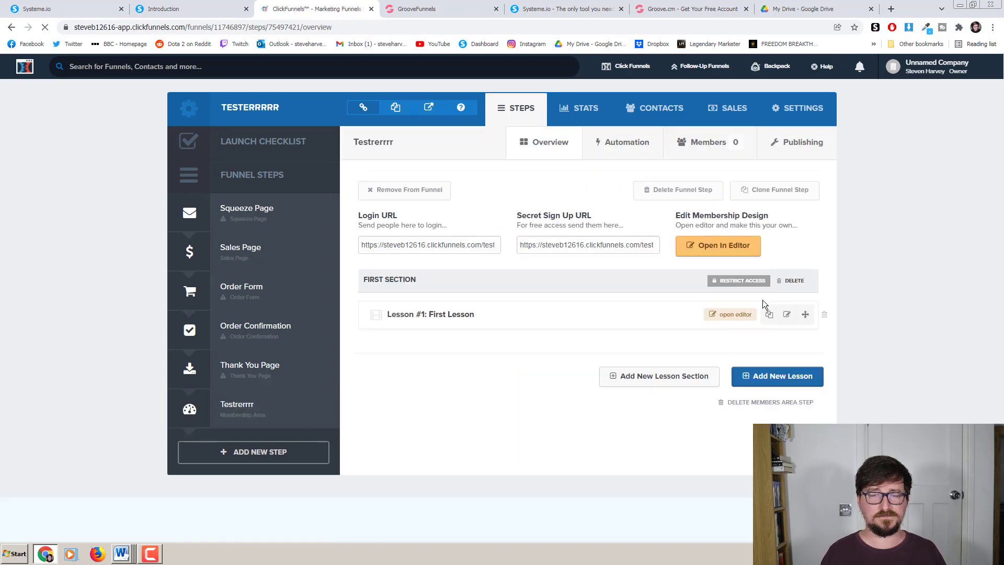
Open the membership design in the page editor and add a headline element below the course search bar.
click(709, 255)
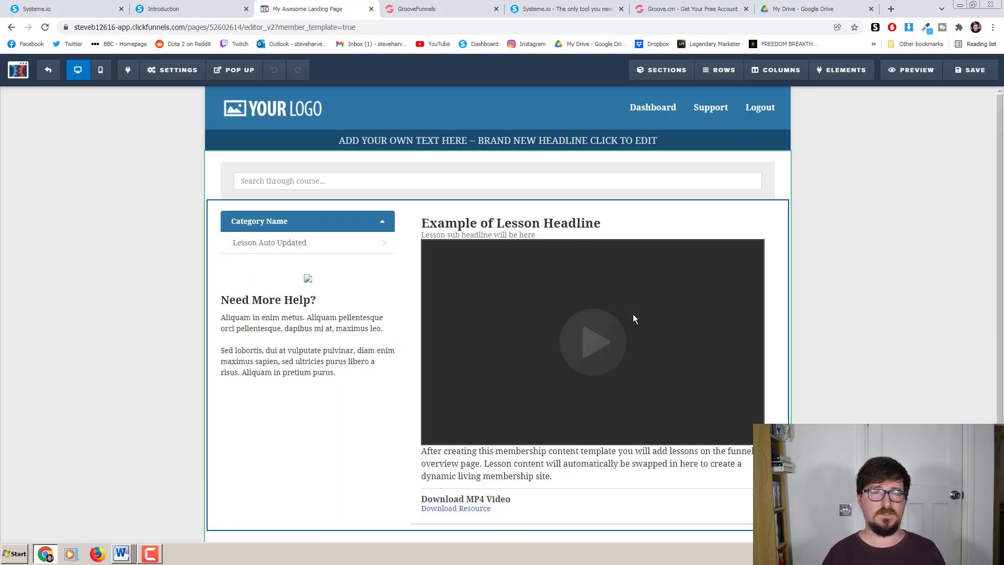
scroll(762, 284, down, 2)
scroll(870, 293, up, 2)
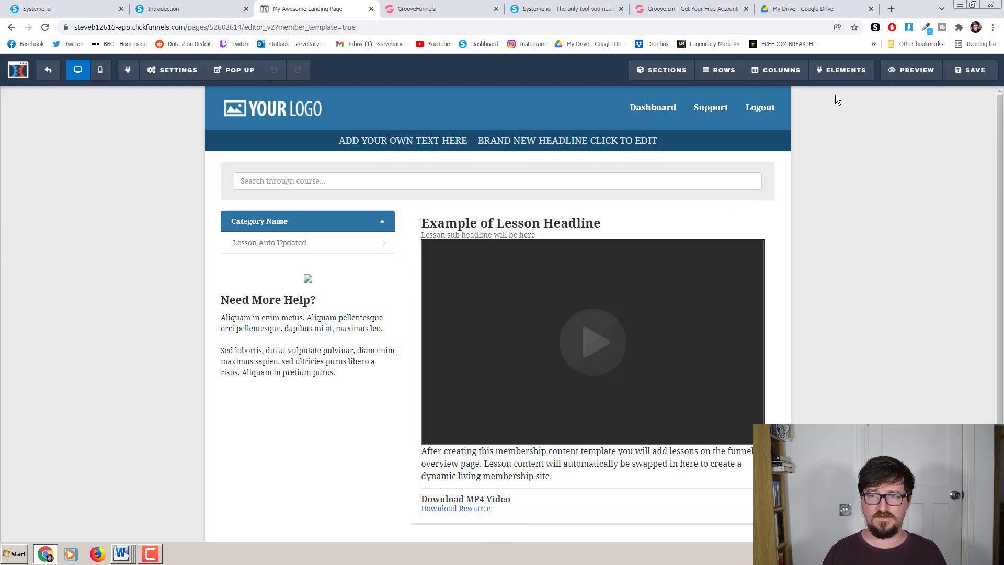
click(854, 92)
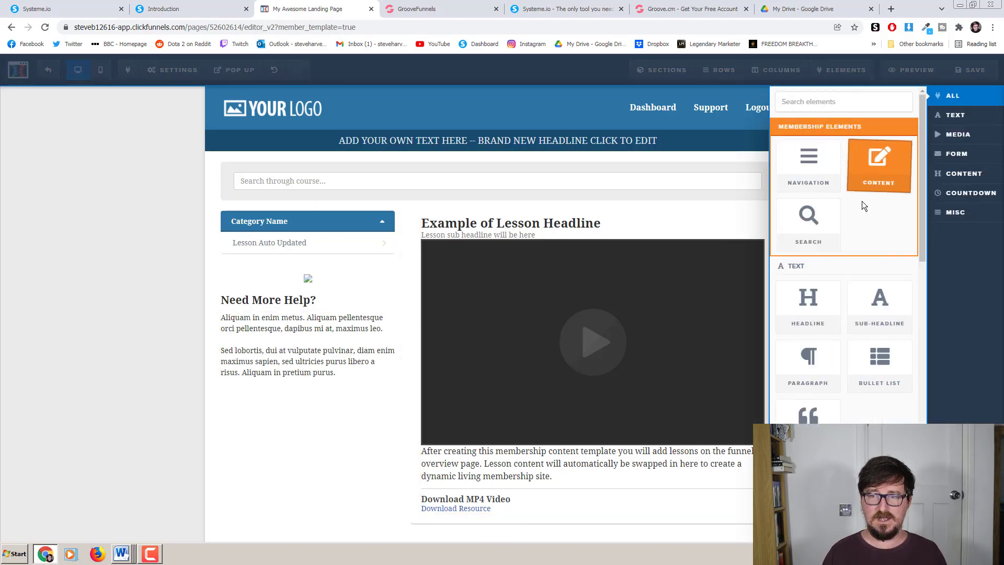
drag(817, 297, 494, 195)
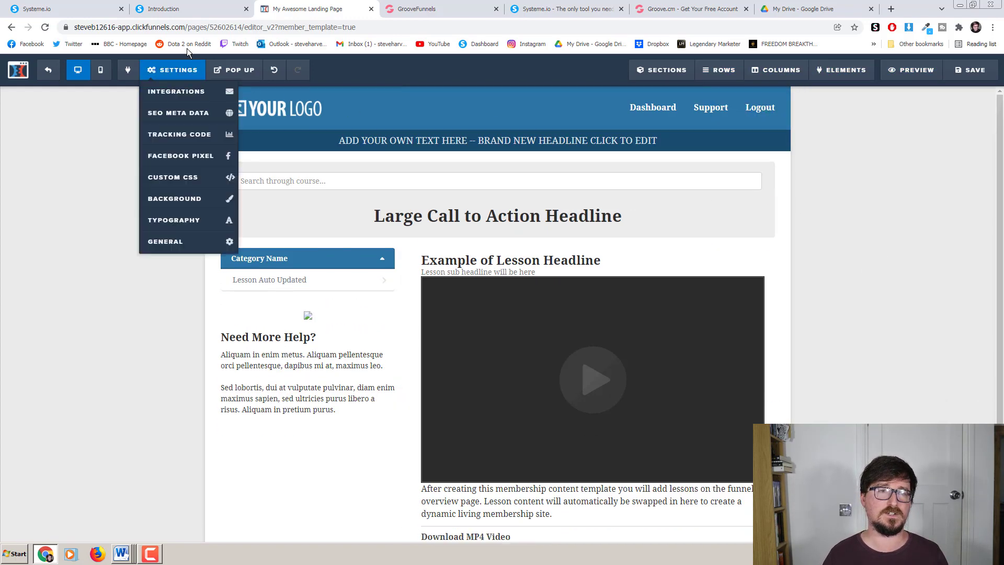
Review the Systeme.io Introduction lecture page, then return to the ClickFunnels membership page to compare the layouts.
click(173, 9)
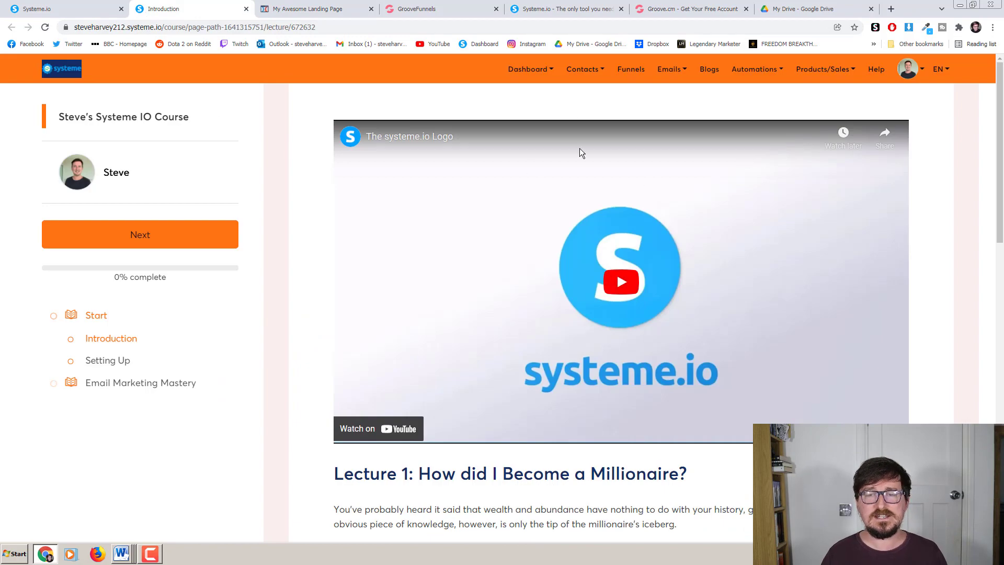
scroll(630, 386, down, 4)
scroll(199, 131, up, 4)
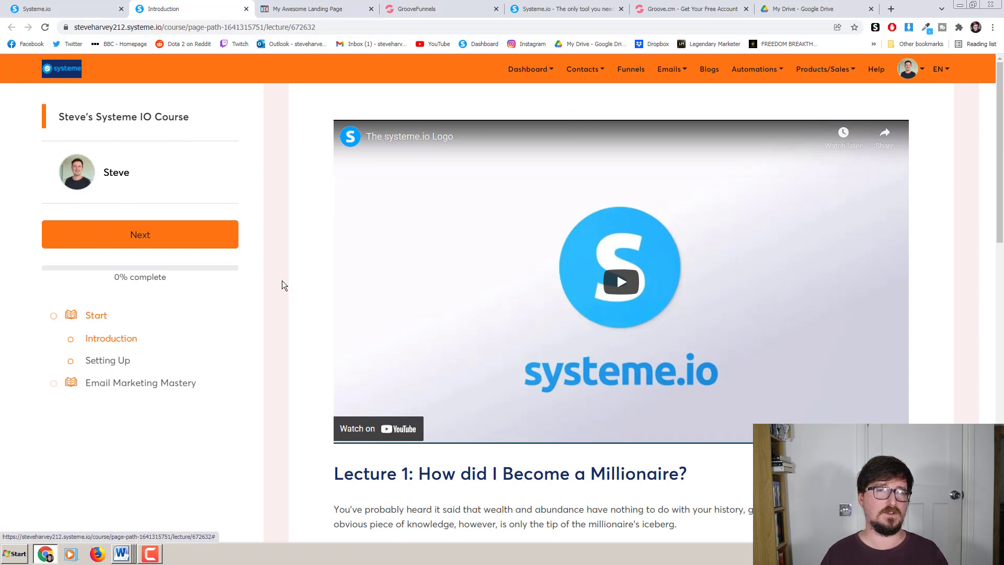
scroll(281, 280, down, 2)
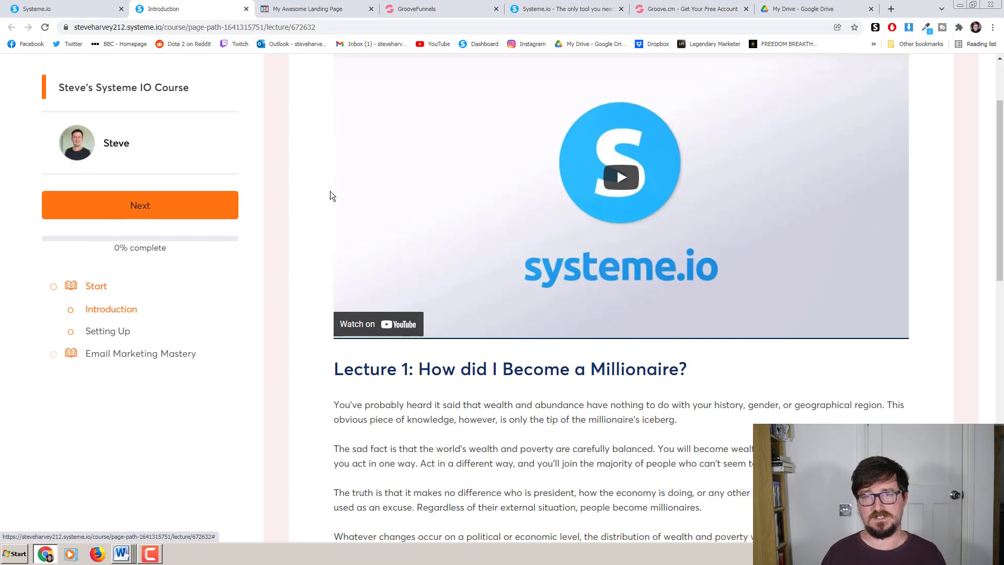
click(336, 13)
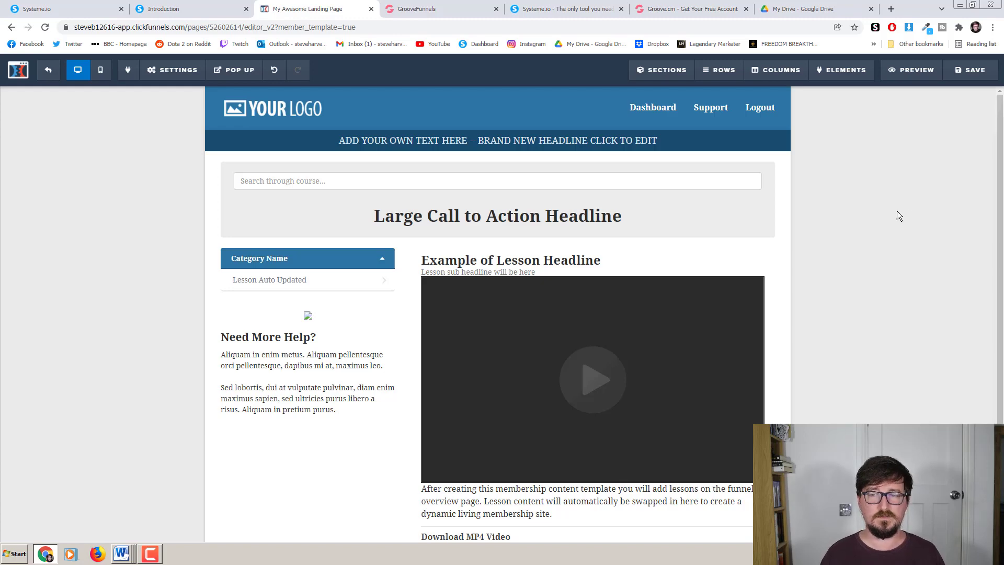
drag(996, 226, 988, 193)
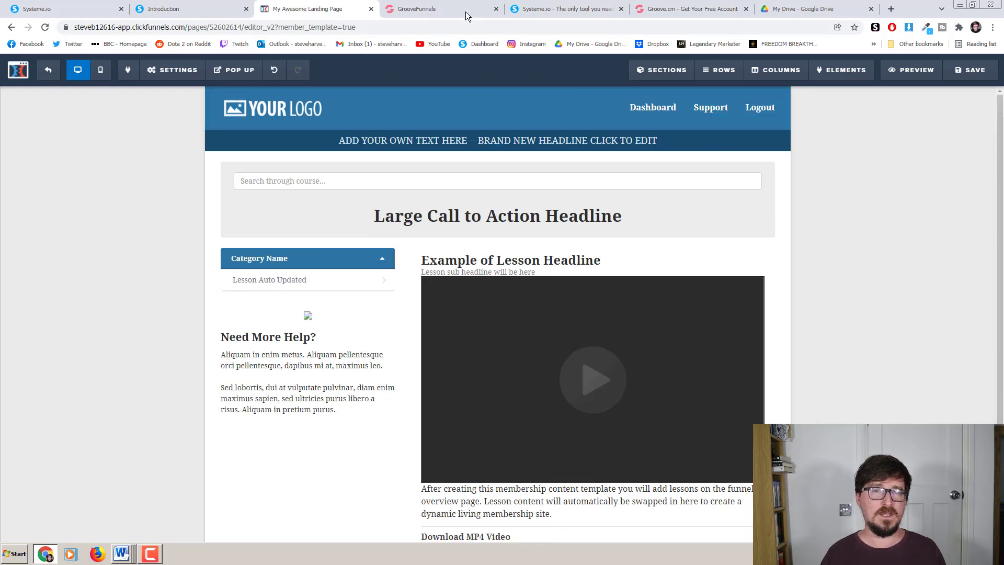
Switch to Groove.cm, leave the page builder without saving and open the GrooveMember app.
click(450, 12)
click(21, 73)
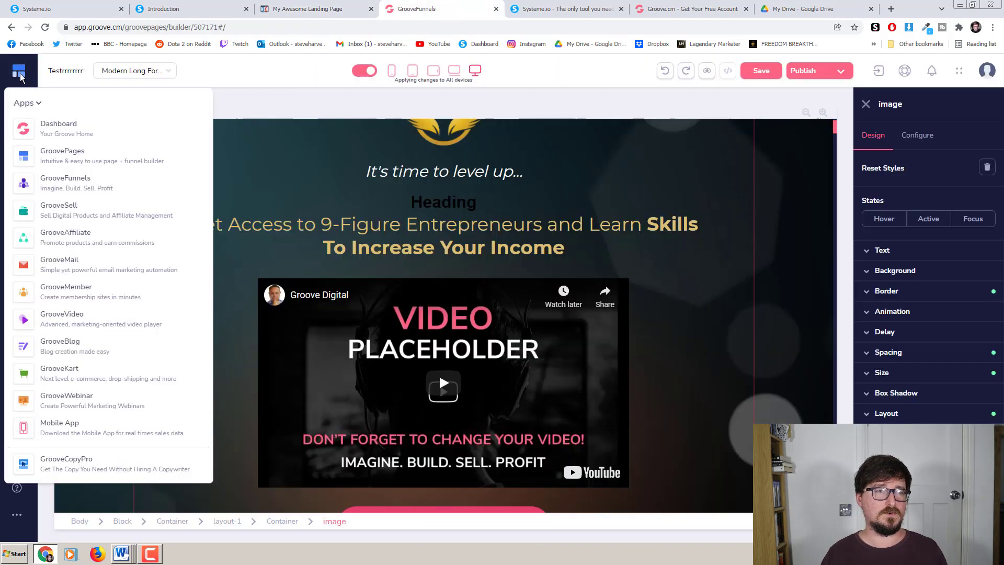
click(118, 295)
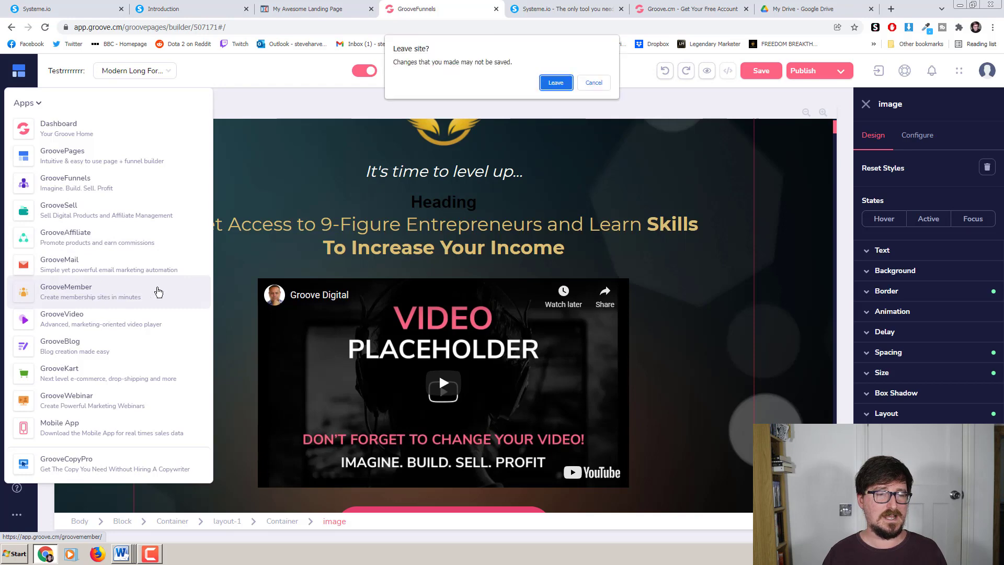
click(550, 82)
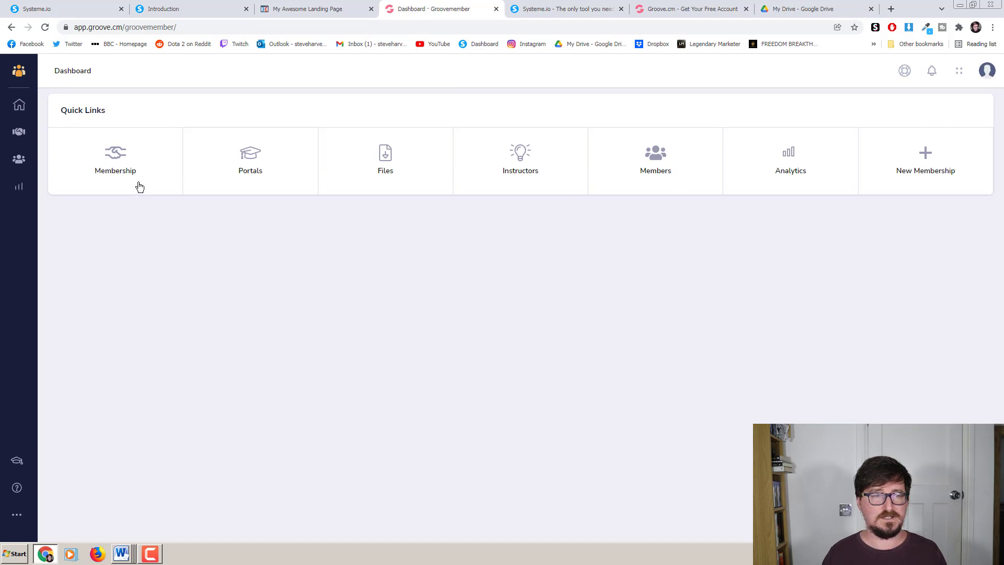
Start a new membership and name it "Test Course".
click(922, 163)
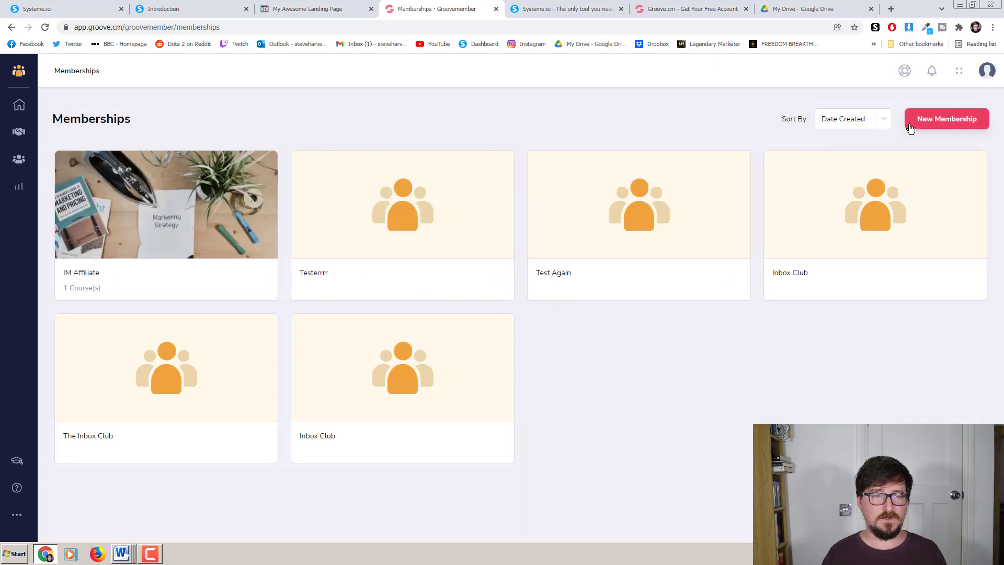
click(920, 121)
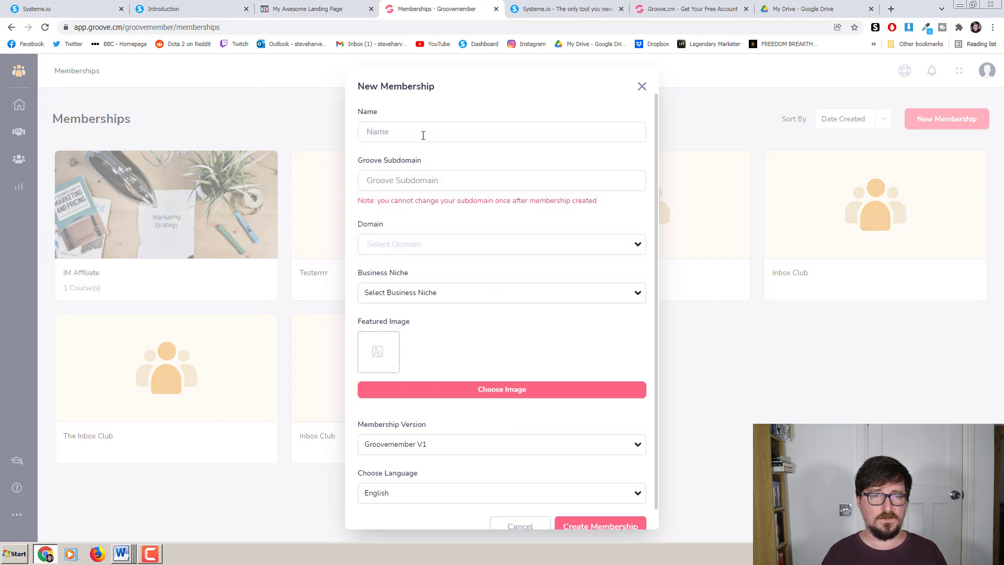
click(423, 135)
text(Test Course)
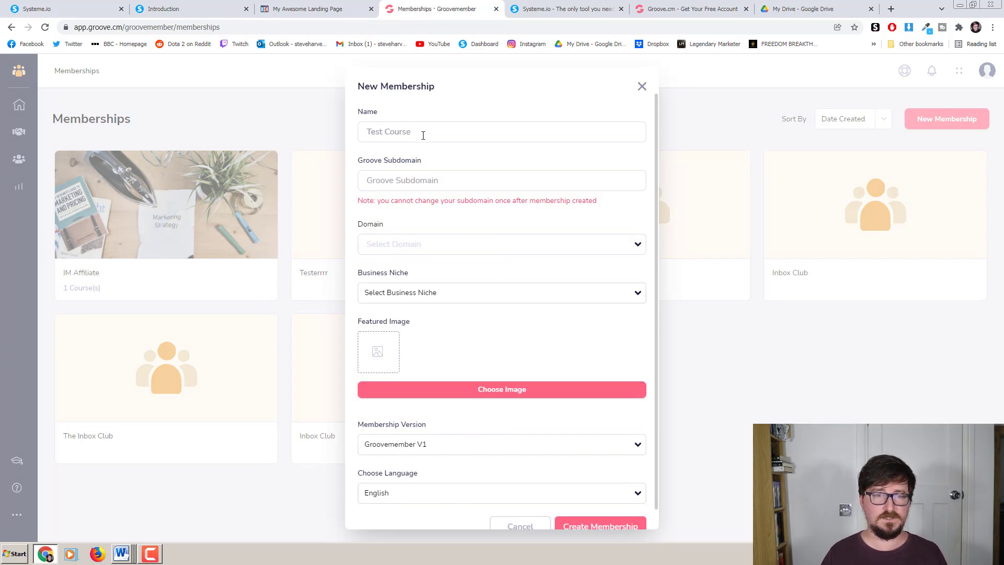
Set the membership's business niche to E-commerce, leaving the domain unselected.
scroll(464, 238, down, 1)
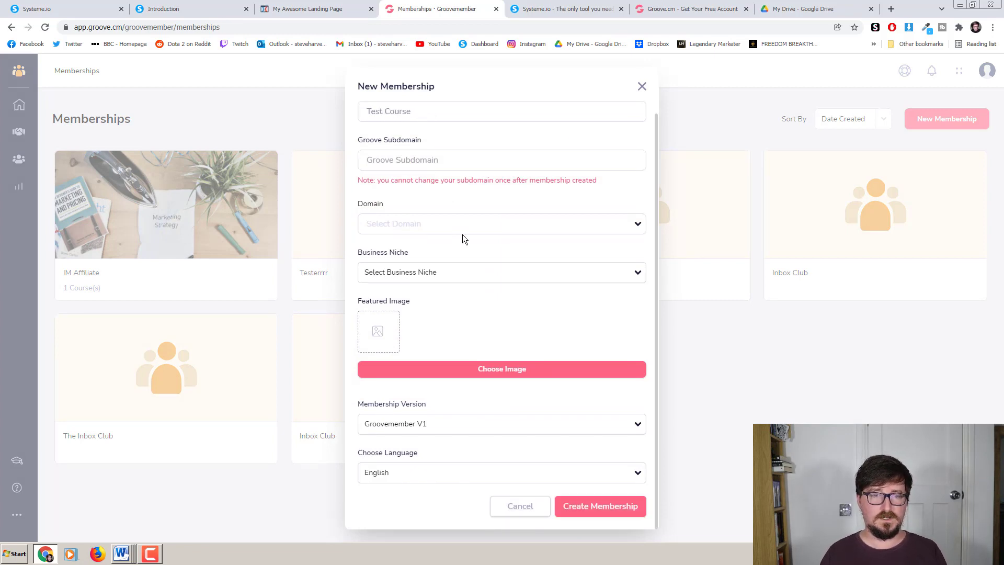
click(464, 229)
click(464, 242)
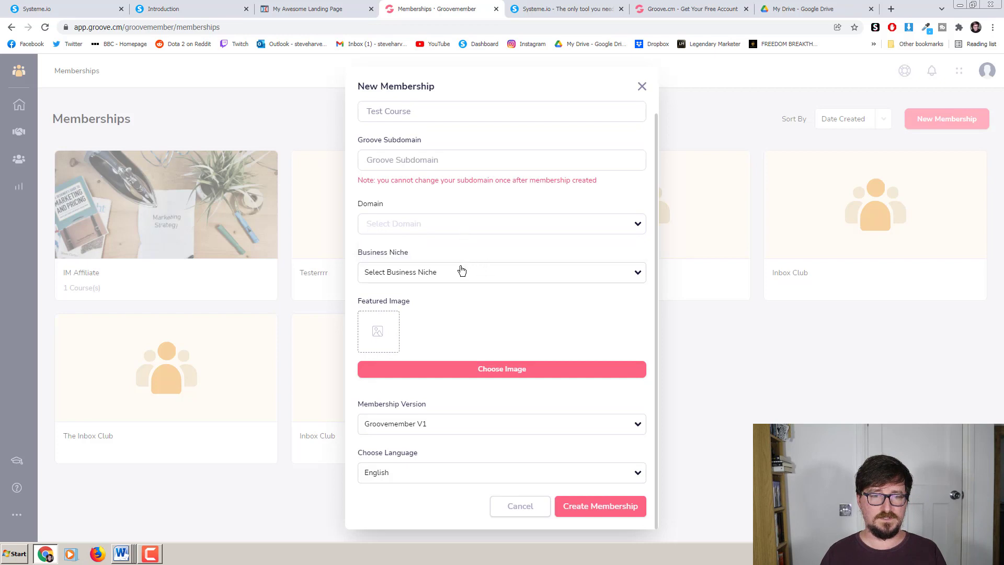
click(461, 270)
scroll(465, 314, down, 3)
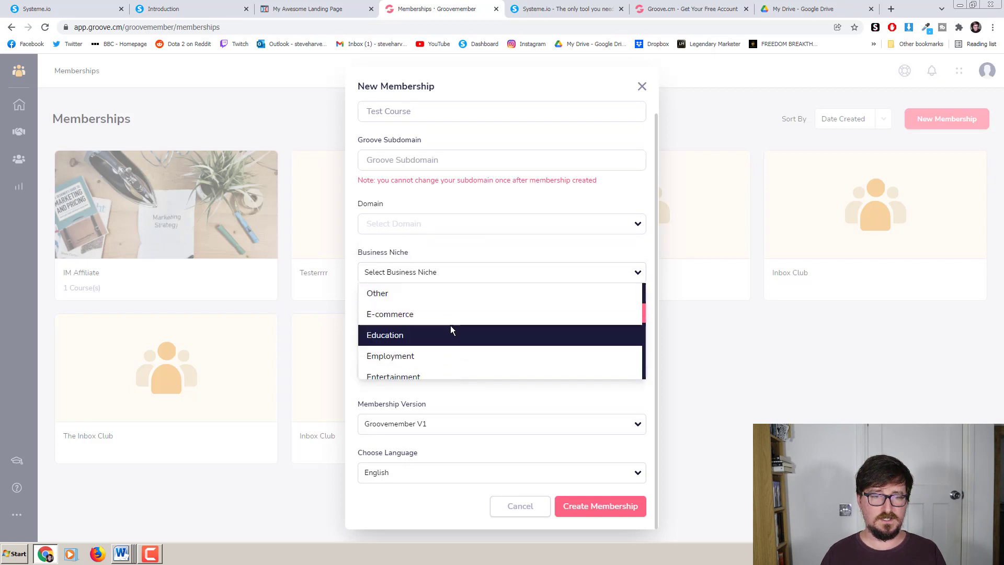
click(452, 316)
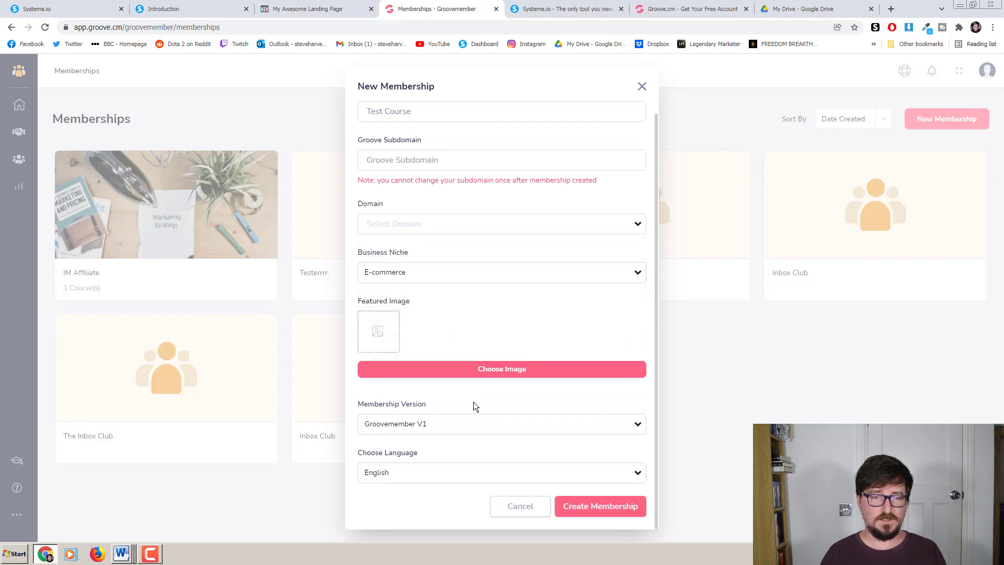
Set the membership version to Groovemember V2 (Sandbox) and submit the new membership form.
click(474, 424)
click(458, 487)
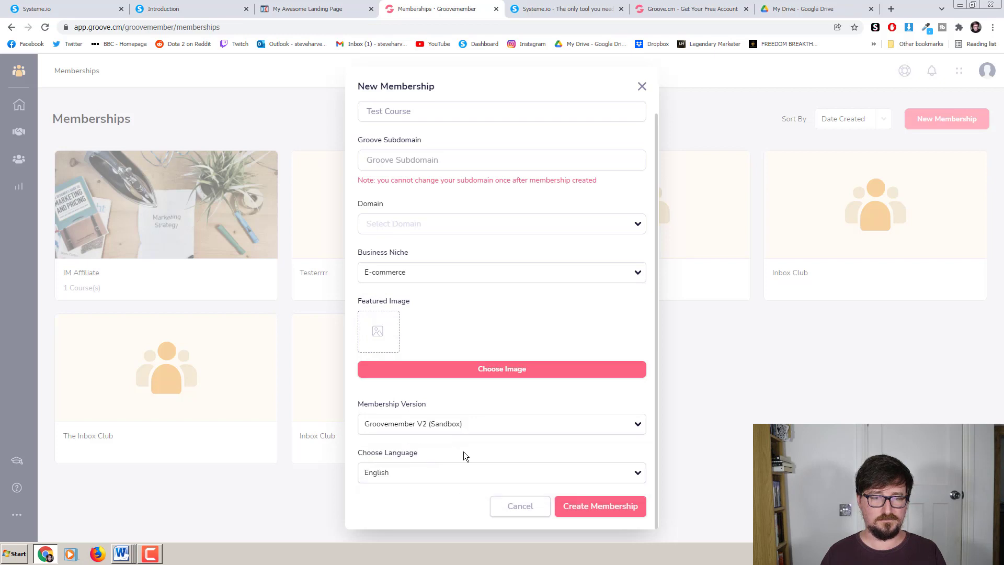
click(428, 433)
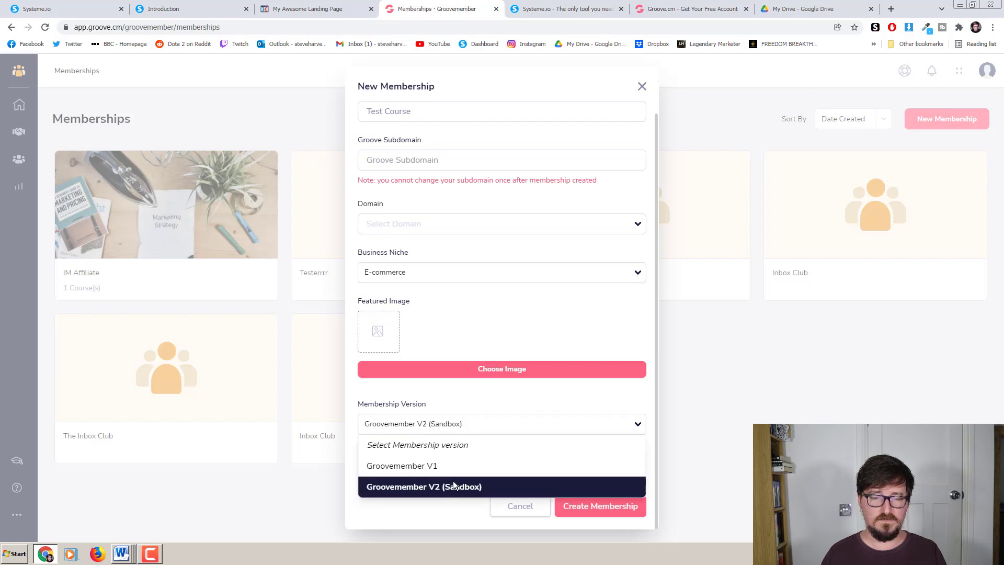
click(469, 487)
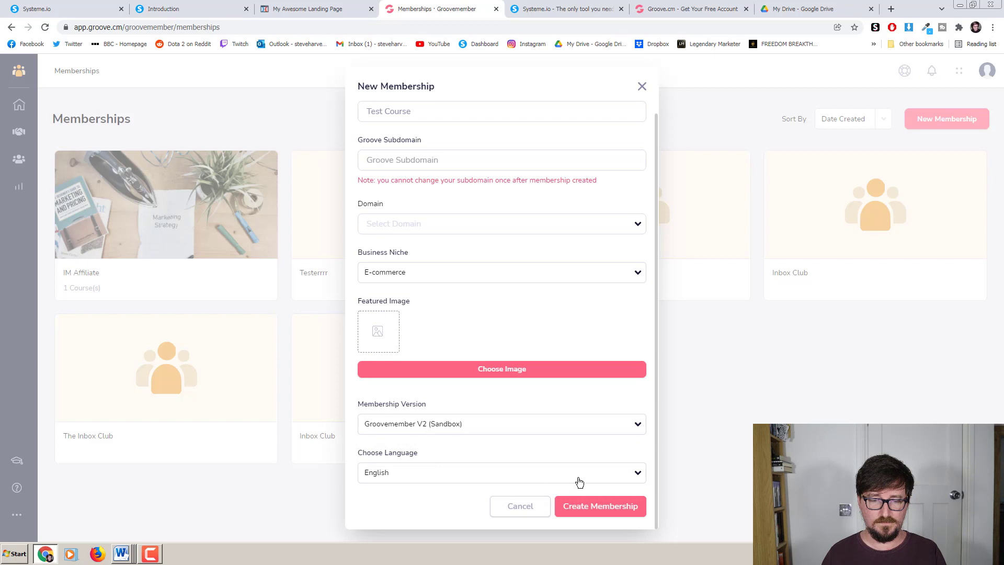
click(597, 502)
Enter "test" as the Groove subdomain and try to create the membership again.
scroll(497, 305, up, 1)
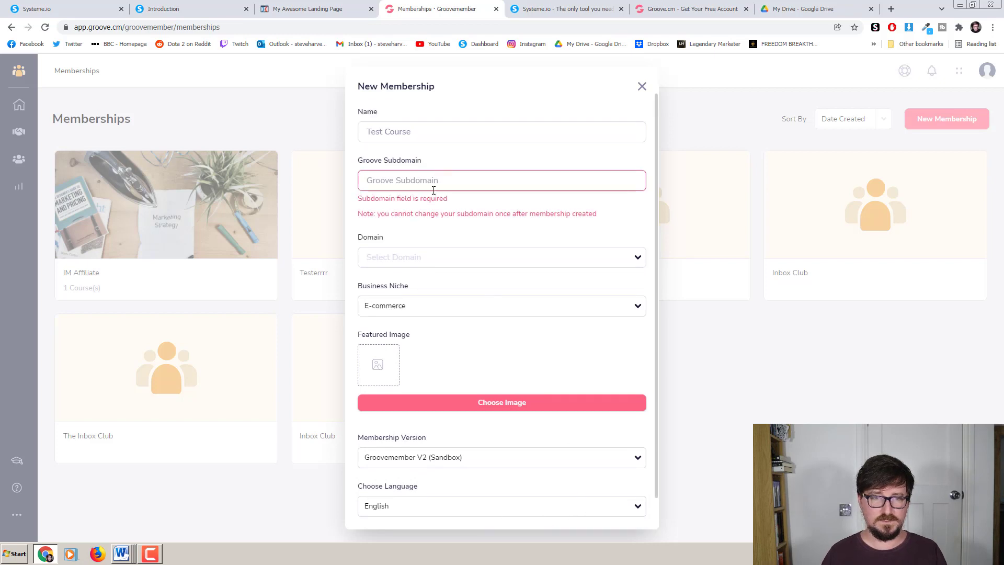
click(492, 182)
text(test)
scroll(529, 309, down, 1)
click(606, 507)
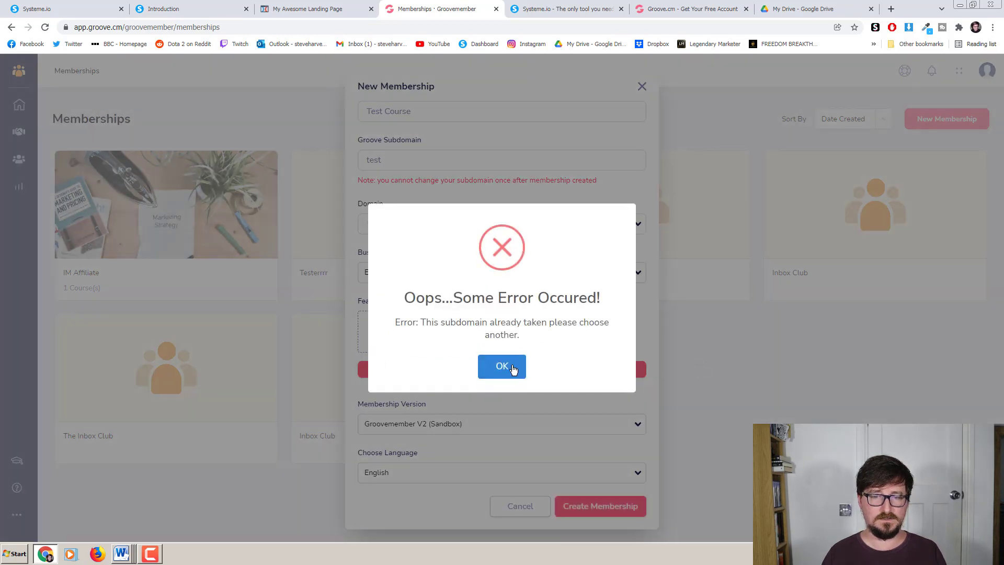
Dismiss the error and change the Groove subdomain to "test234".
click(502, 367)
click(426, 162)
text(234)
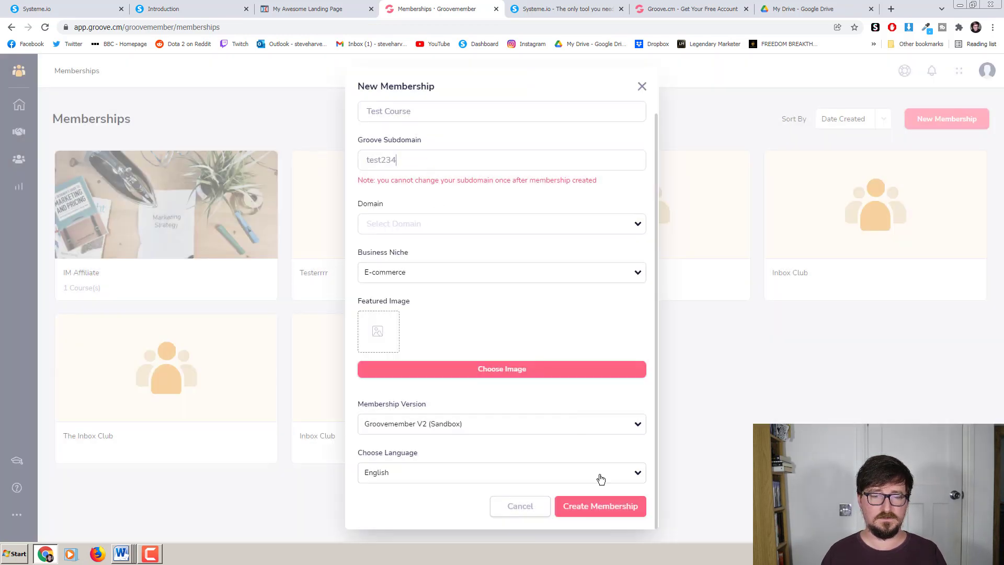
Create the membership with the current form details and open its template customization page.
click(602, 504)
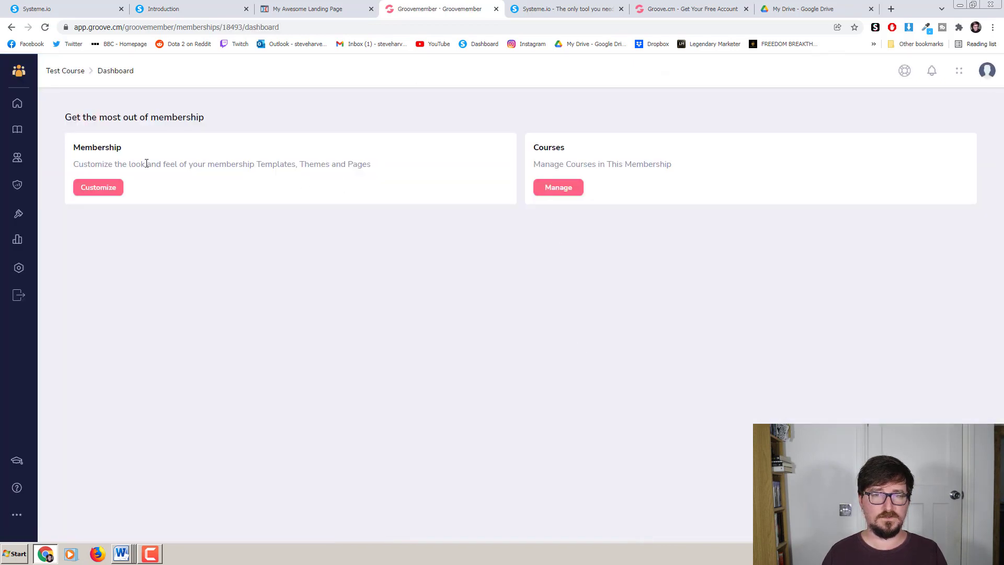
click(99, 187)
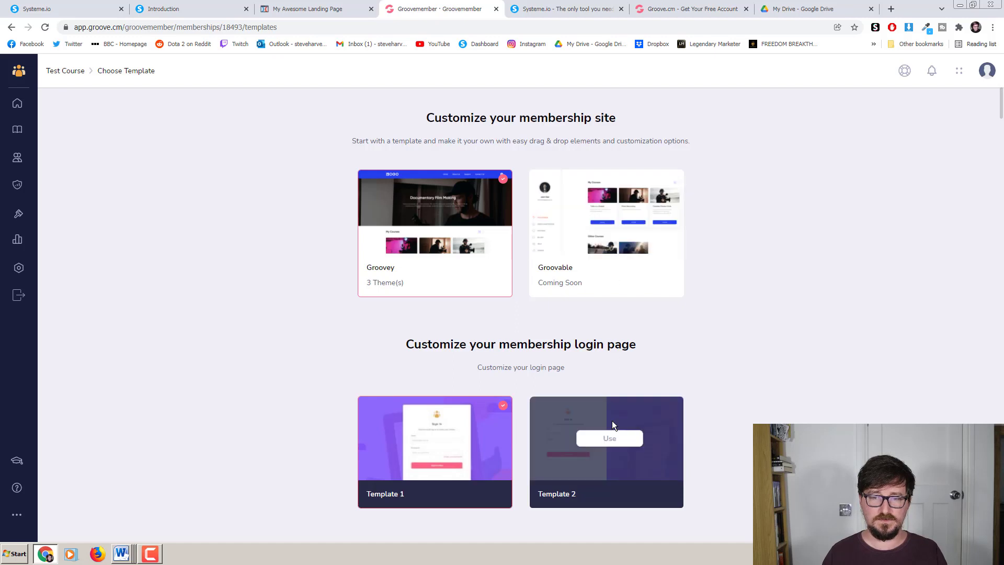
Preview the Groovey membership site template and close the preview.
mouse_move(459, 246)
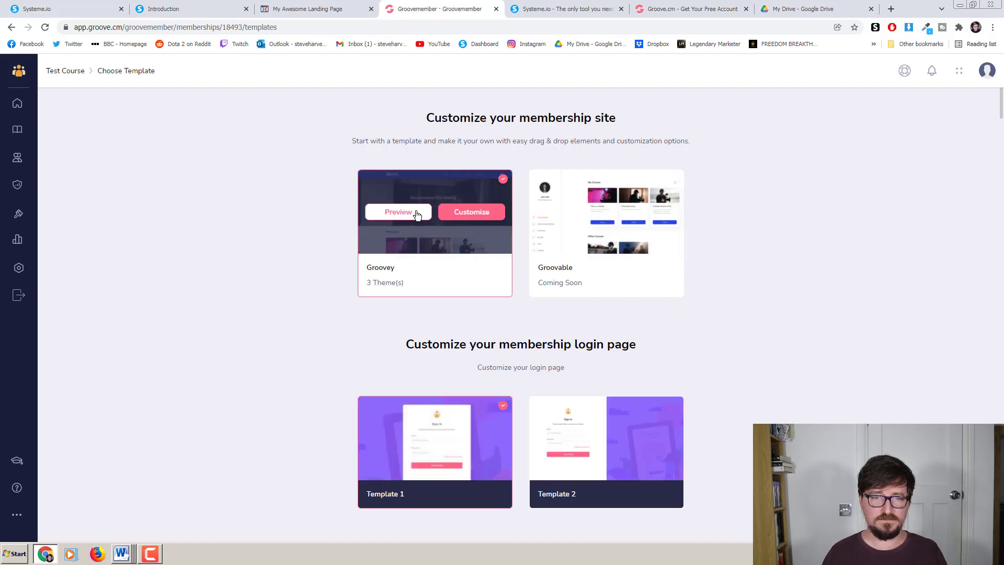
click(399, 212)
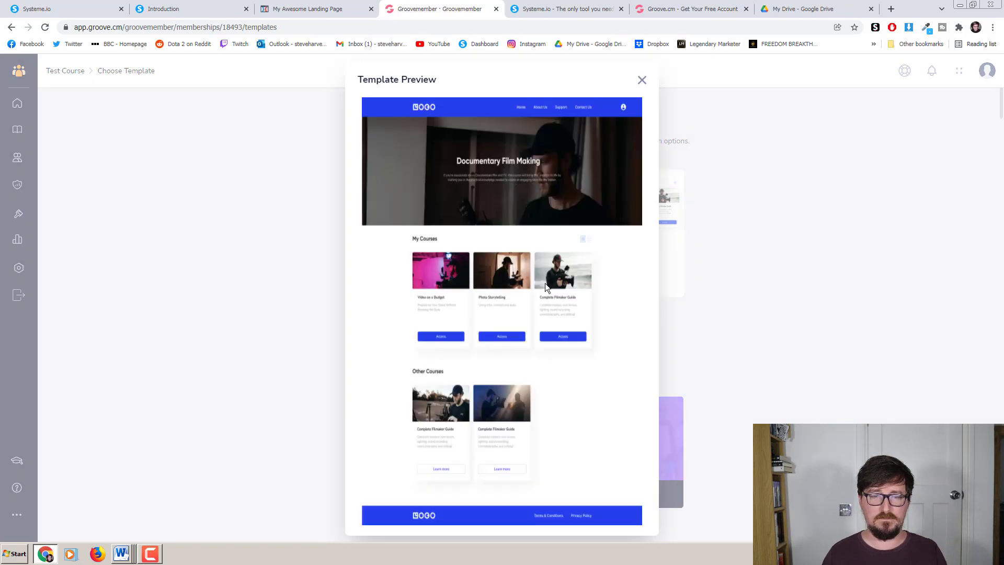
click(642, 80)
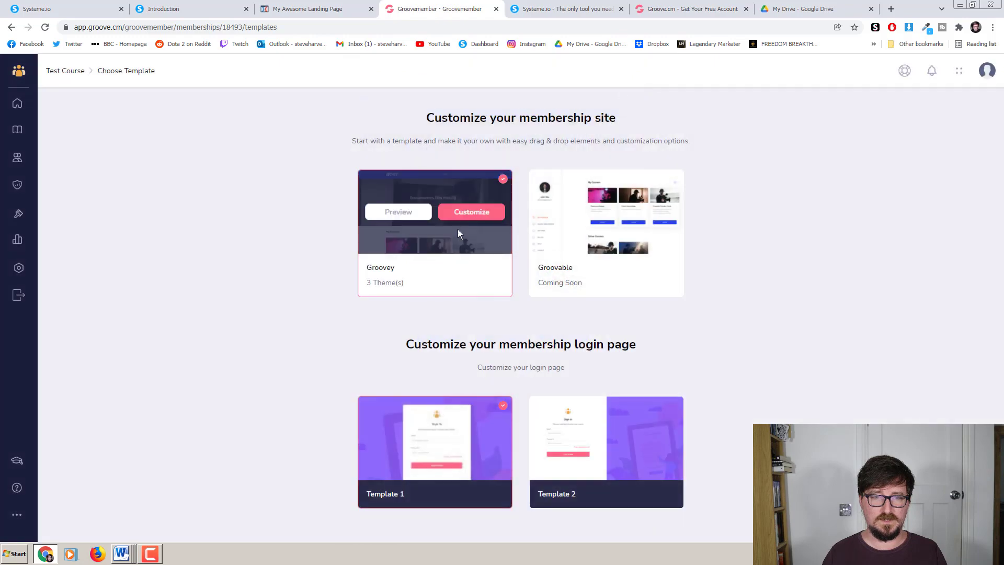
Open the Groovey template for customization and examine its Home page from the title banner to the content section.
click(471, 211)
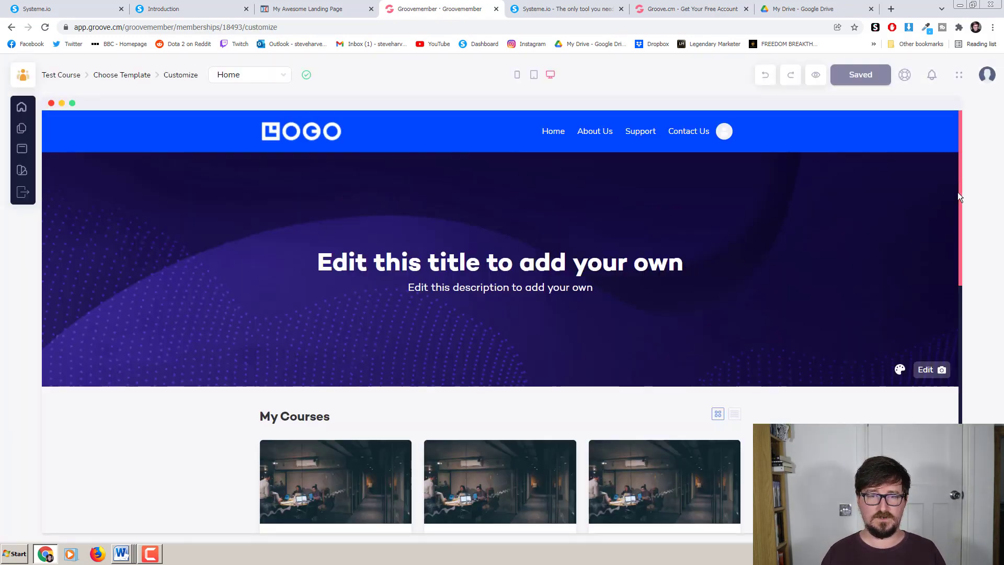
scroll(872, 313, down, 5)
scroll(872, 313, down, 6)
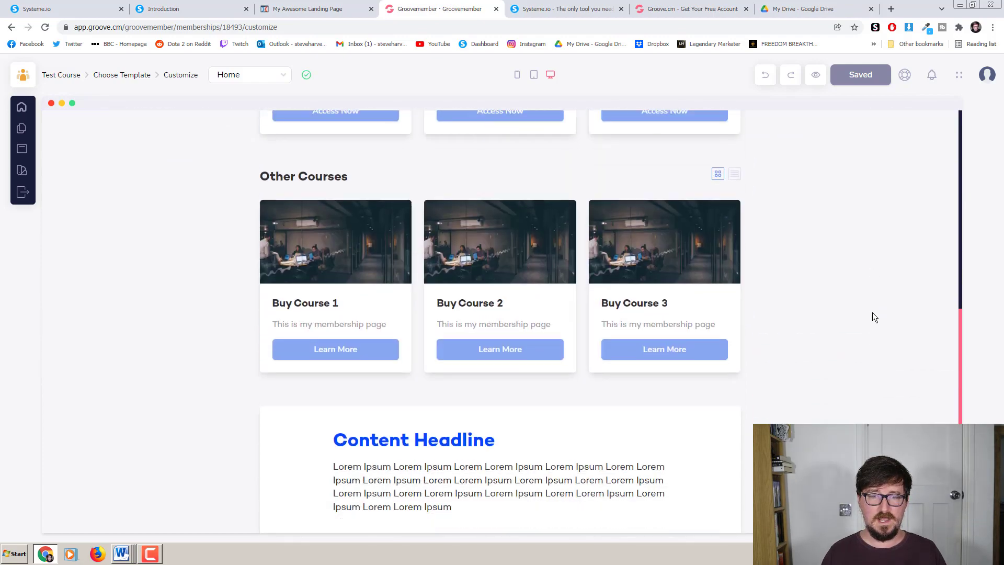
scroll(872, 313, up, 5)
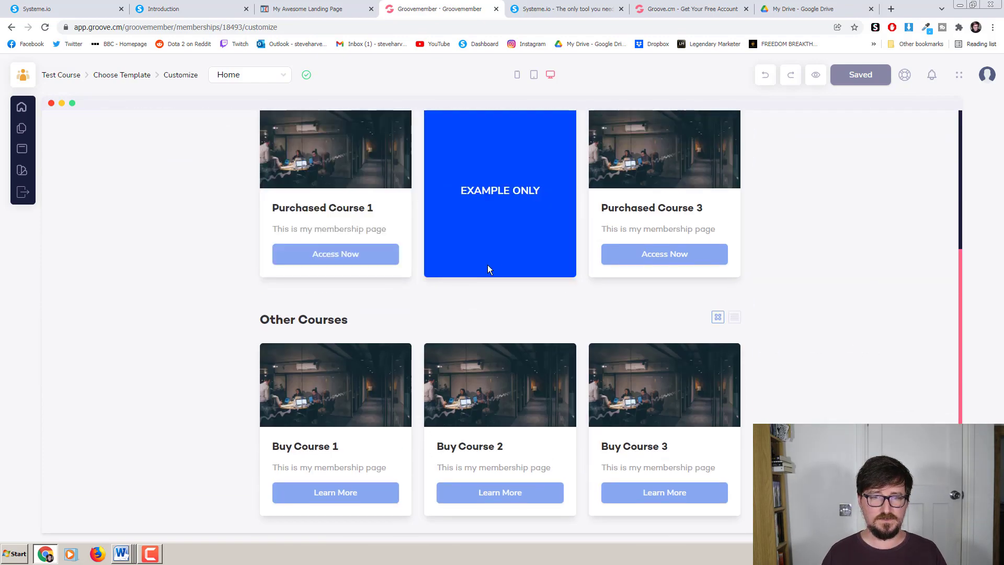
scroll(666, 270, down, 2)
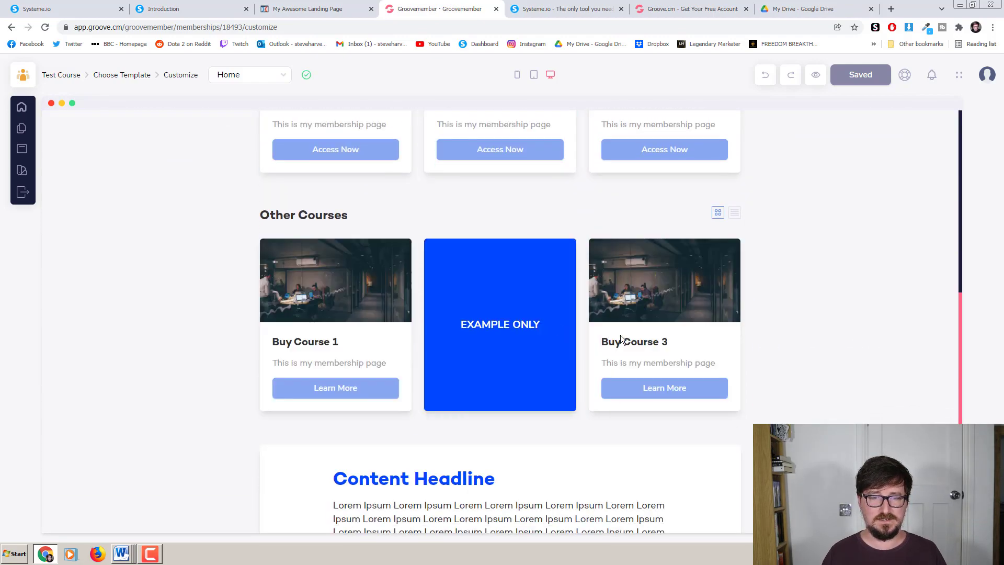
scroll(892, 382, down, 3)
scroll(775, 395, up, 11)
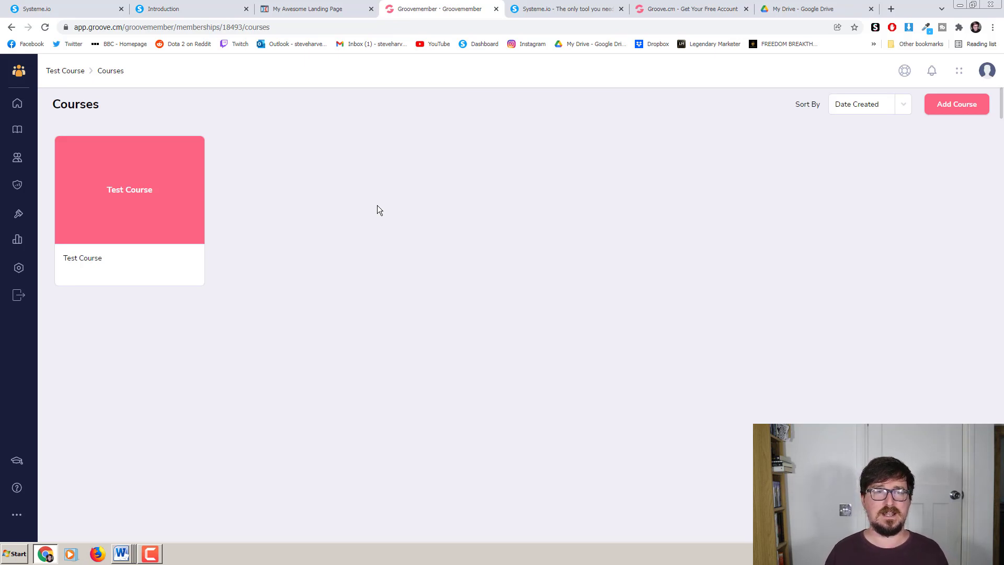
click(19, 70)
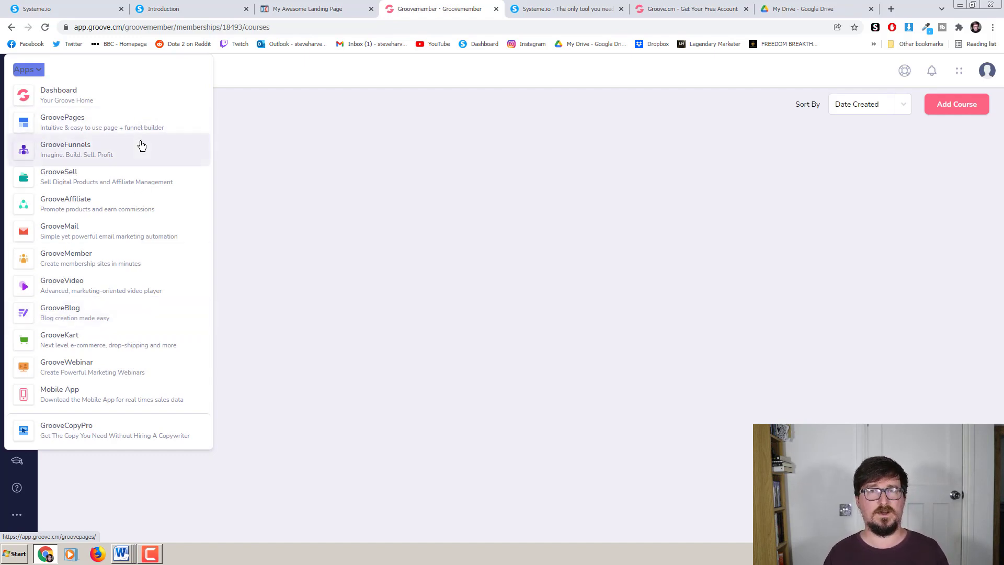
click(366, 236)
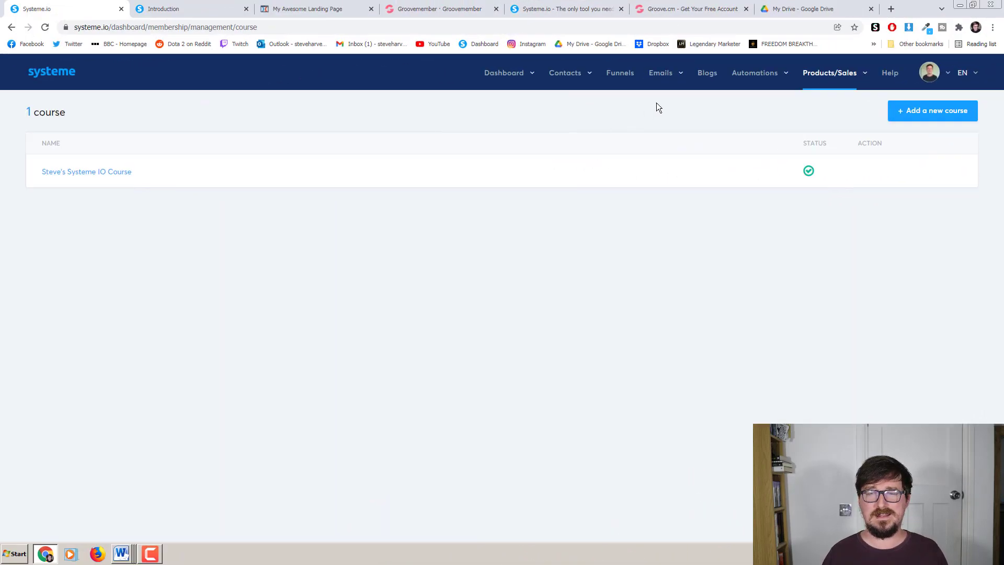
Open the Legendary Marketer email campaign in Systeme.io to view its list of emails.
mouse_move(663, 89)
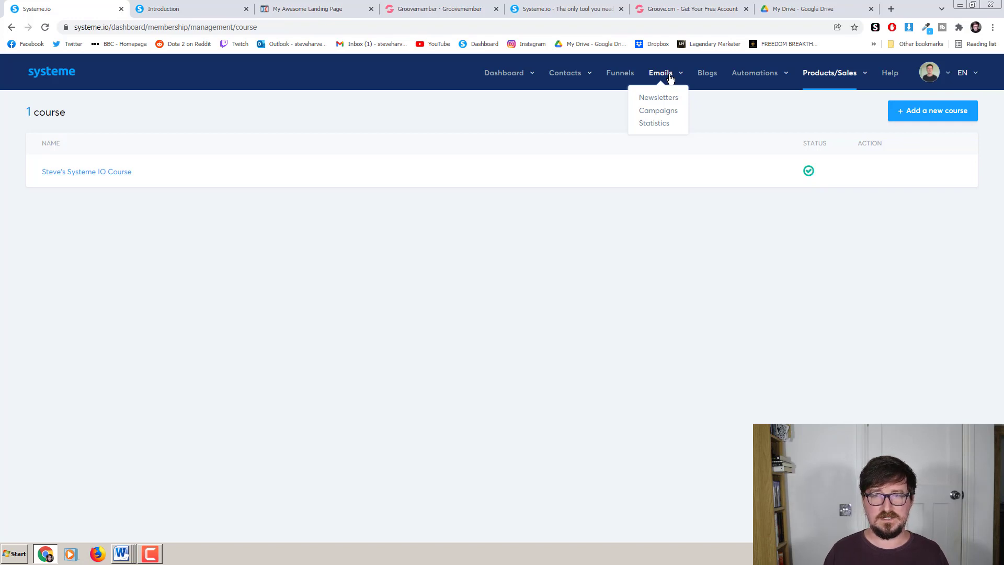
click(667, 115)
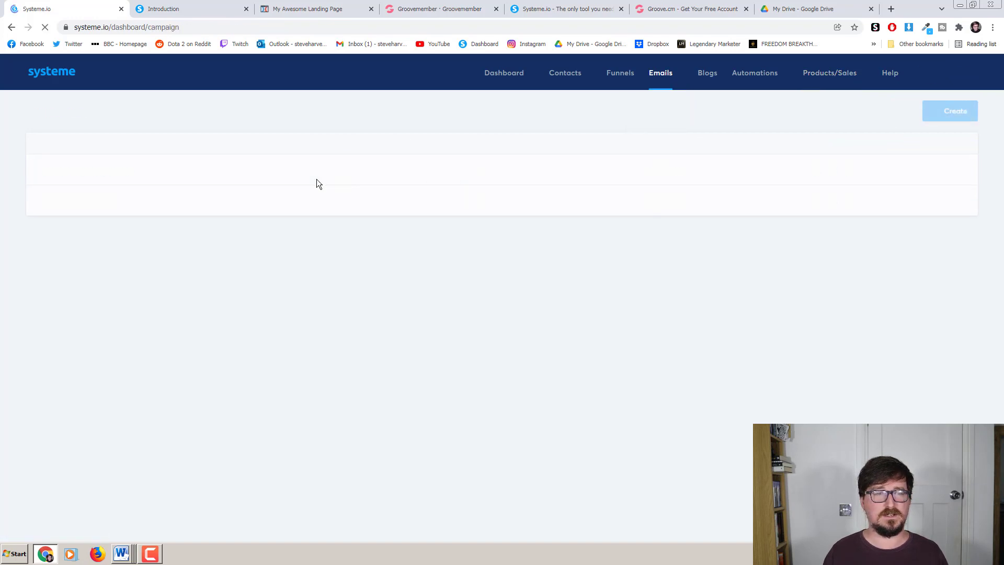
click(104, 202)
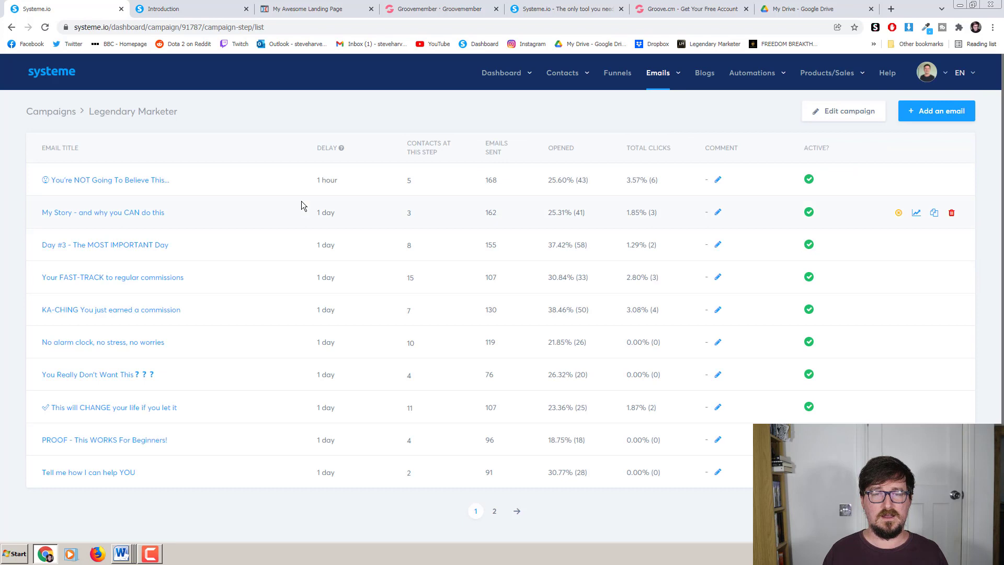
Check which step types can be added to the Systeme Bonus Signup workflow, and switch to the ClickFunnels page editor.
mouse_move(749, 88)
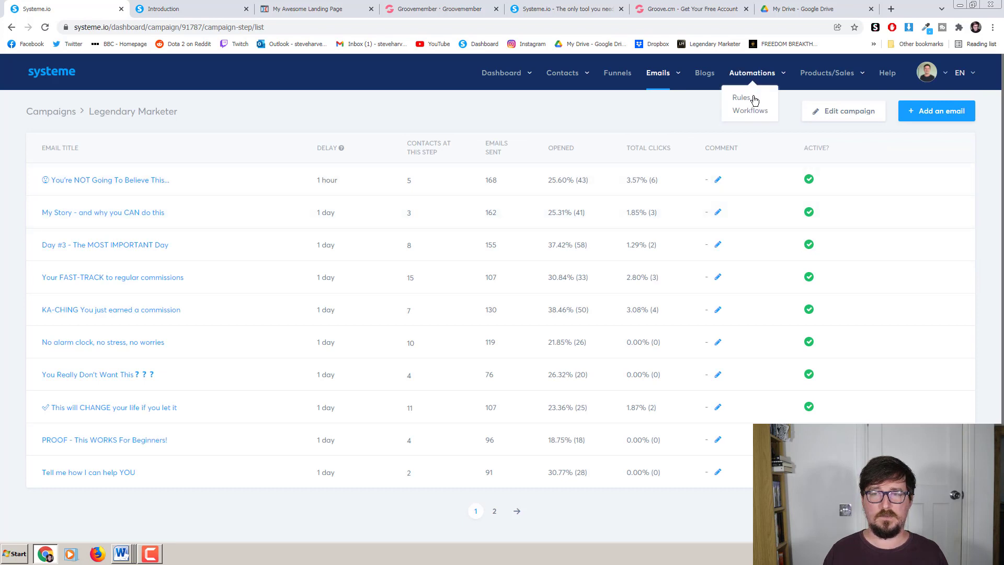
click(753, 107)
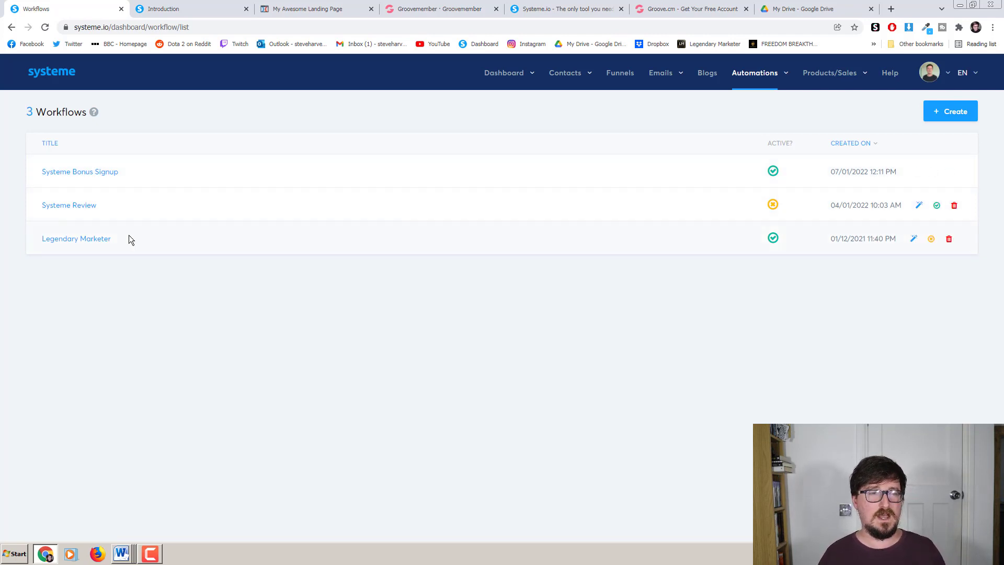
click(102, 173)
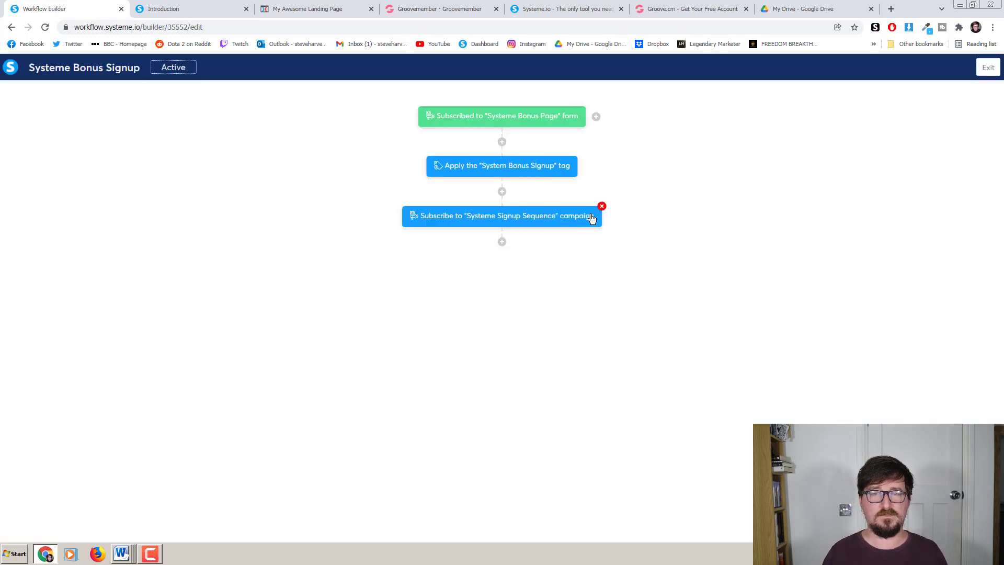
click(503, 242)
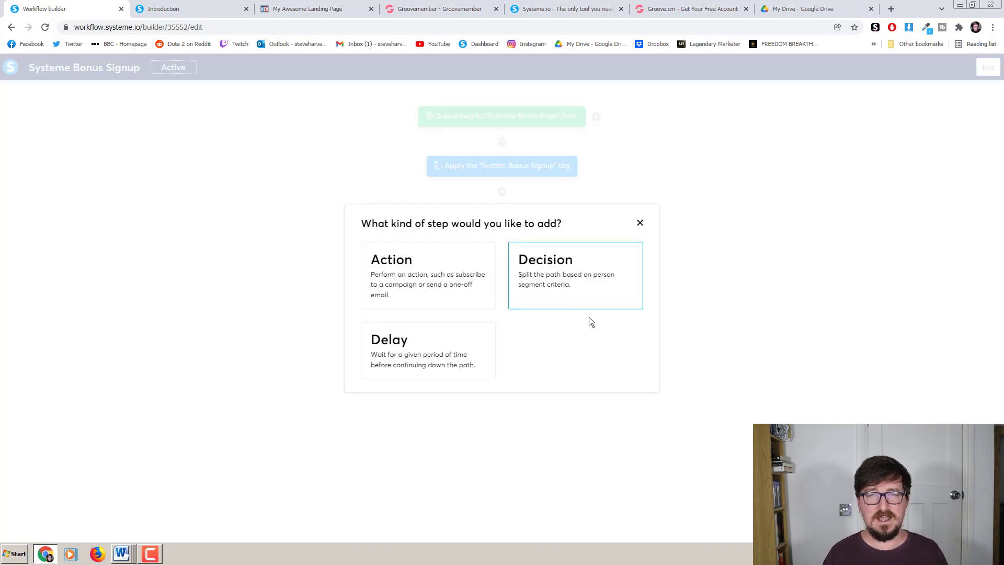
click(640, 224)
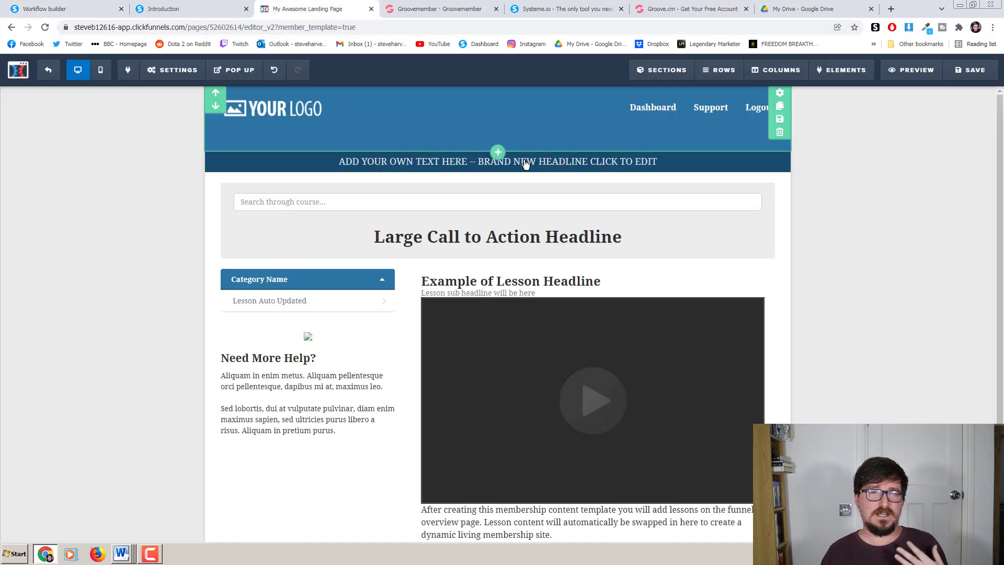
click(308, 9)
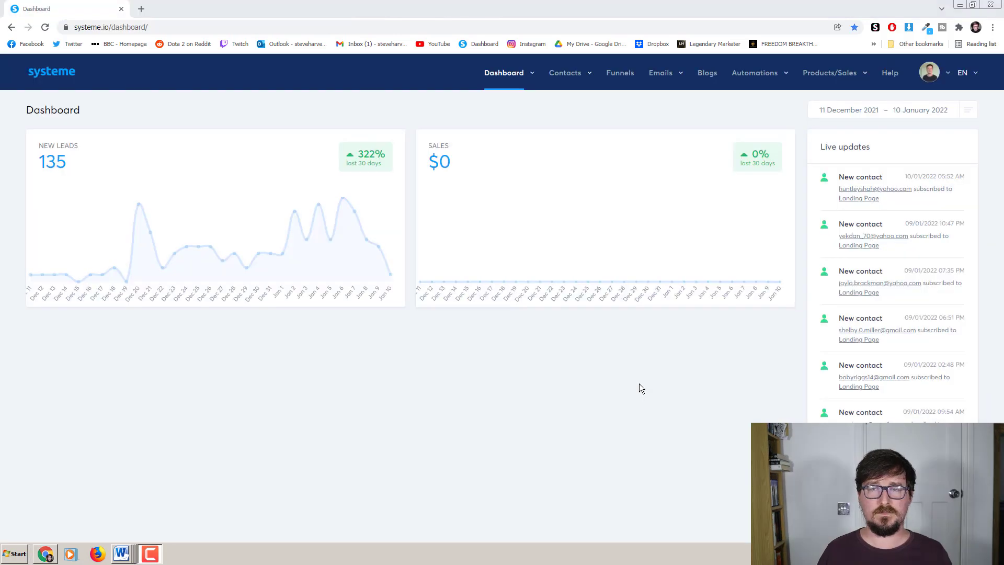
Open the Systeme Signup Sequence email campaign in Systeme.io.
mouse_move(669, 80)
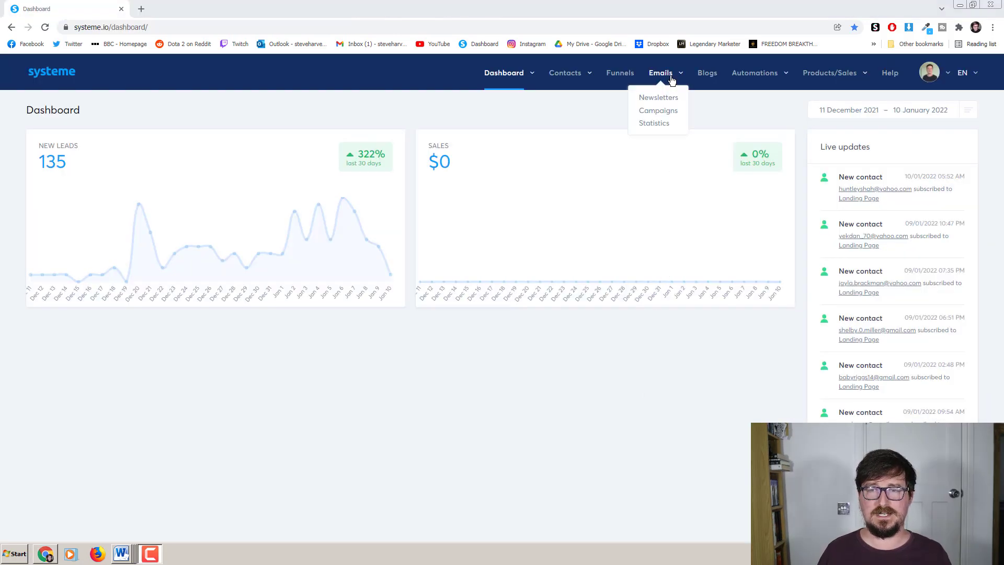
click(664, 114)
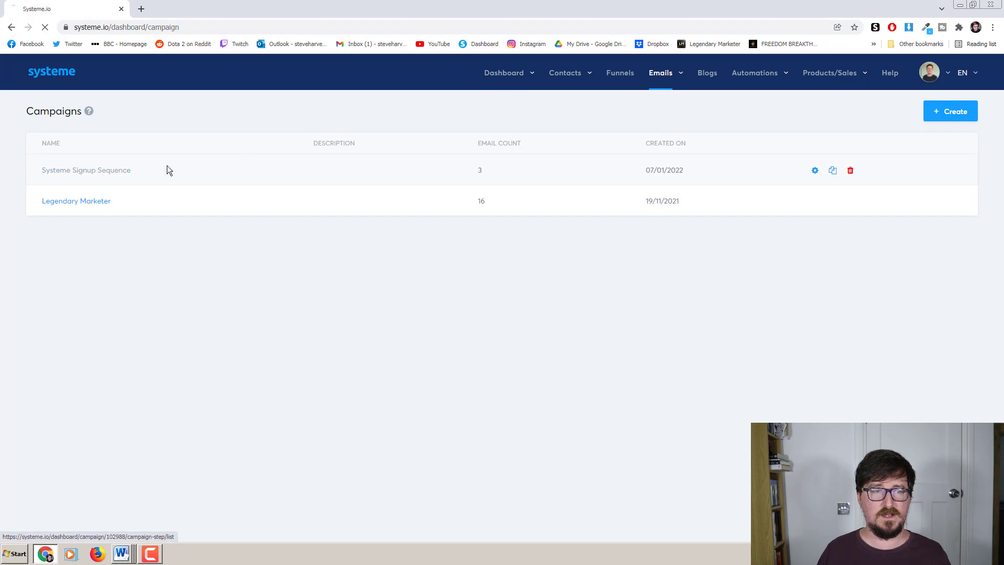
click(167, 170)
Create a campaign email with the subject "Test Email", using the visual editor and the "Answered: your most burning questions about online business..." template.
click(936, 123)
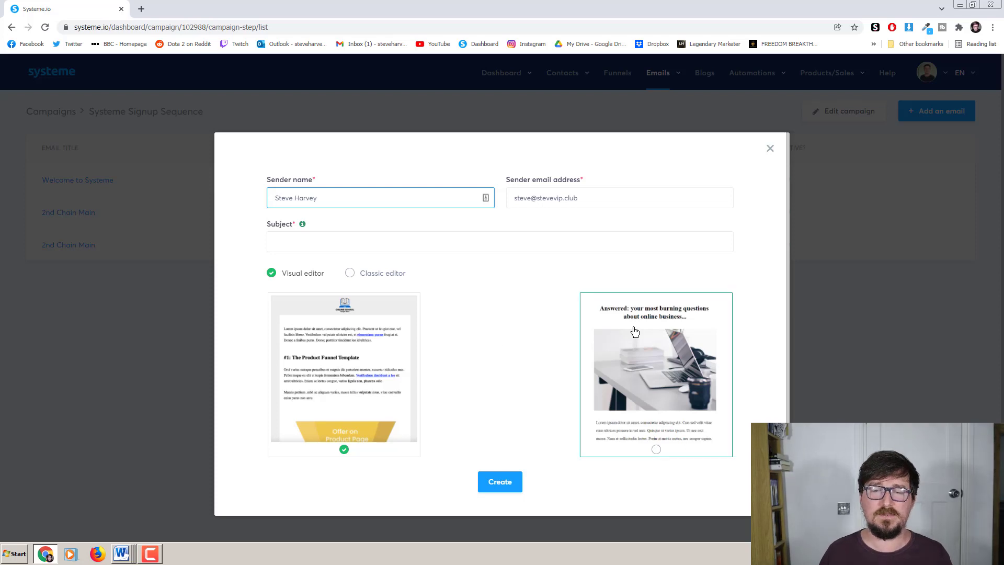
click(368, 280)
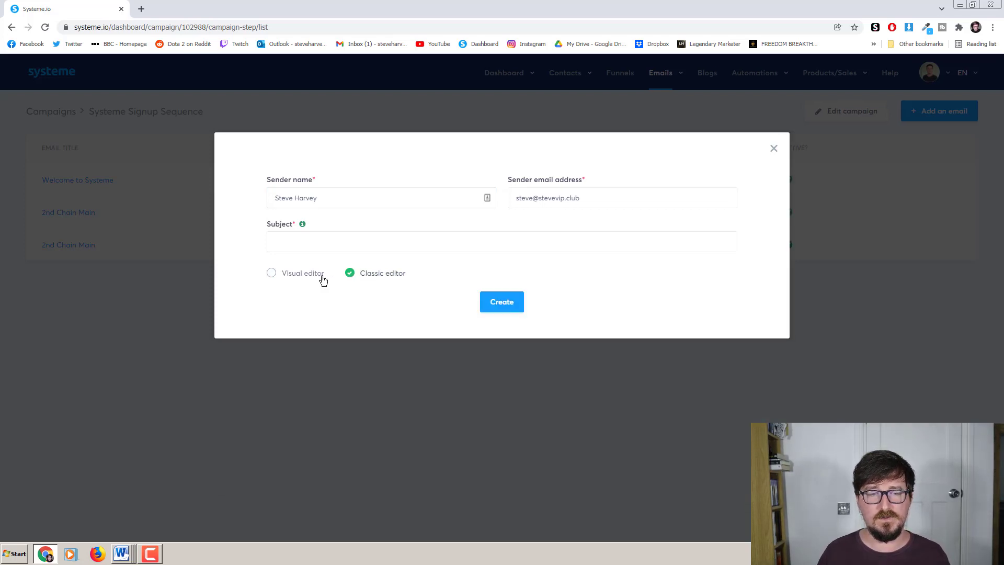
click(295, 277)
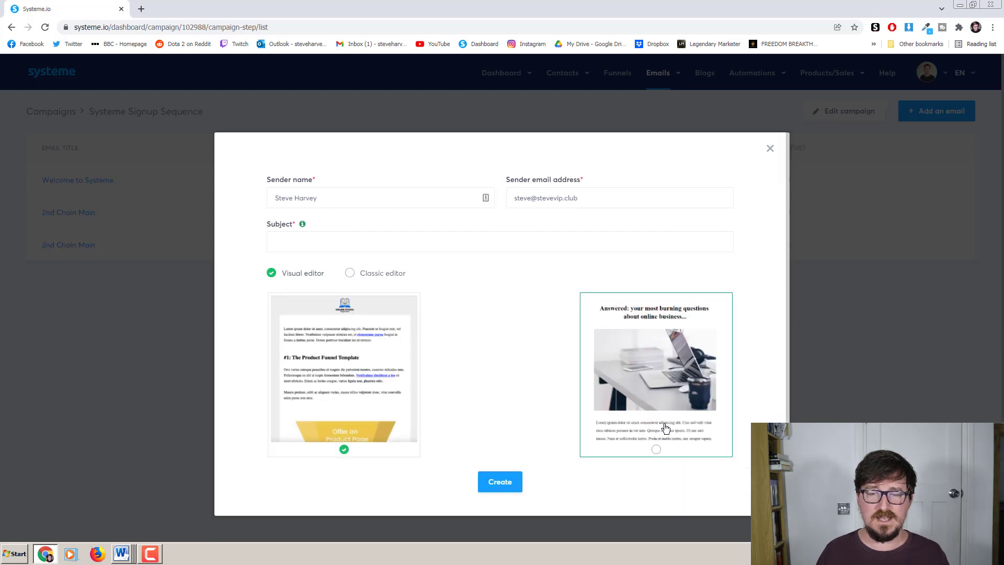
click(656, 448)
click(507, 480)
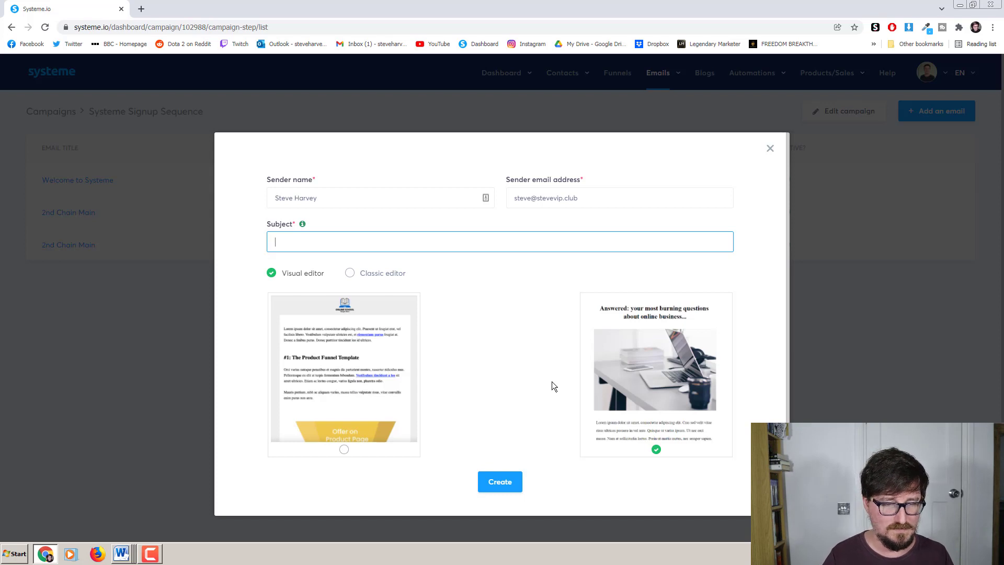
text(Tes)
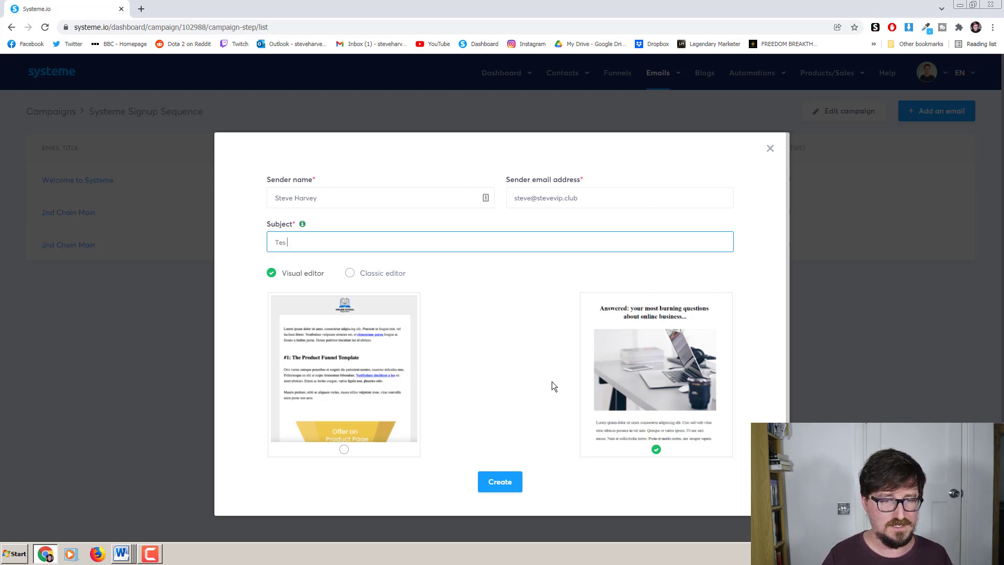
text(t Email)
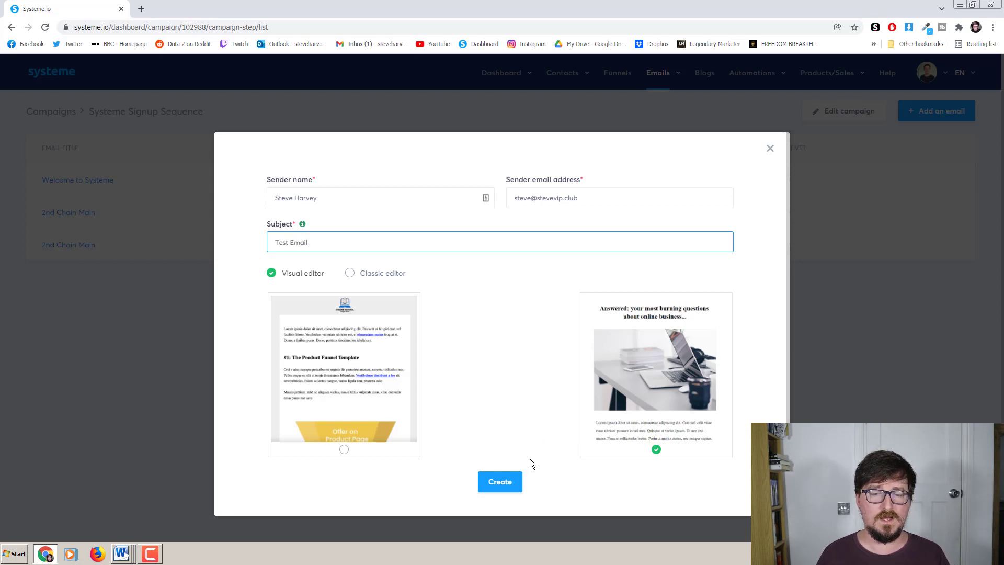
click(503, 480)
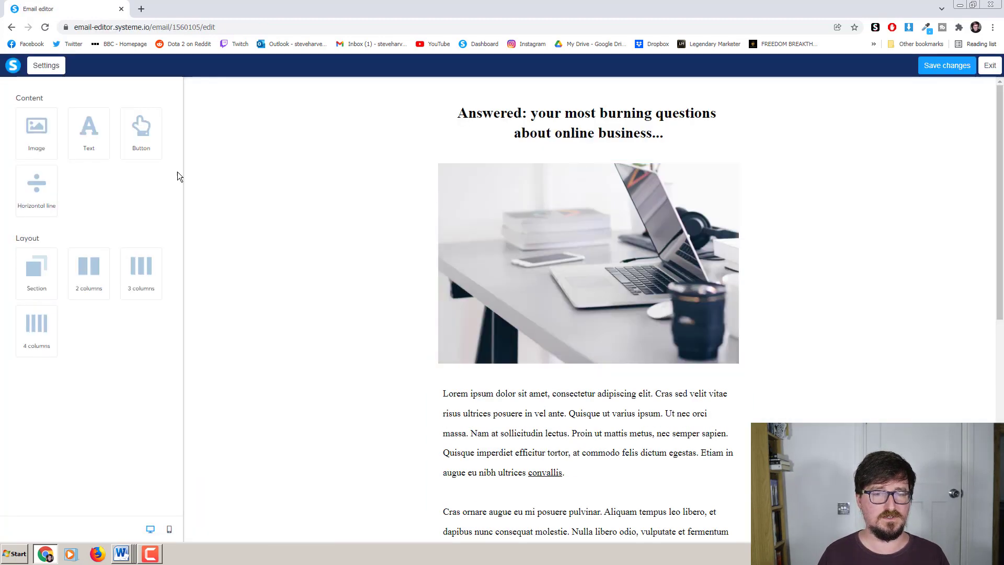
Try dragging text and button elements over the email, and review the template down to its signature.
drag(89, 137, 508, 157)
drag(134, 135, 523, 491)
scroll(523, 314, down, 10)
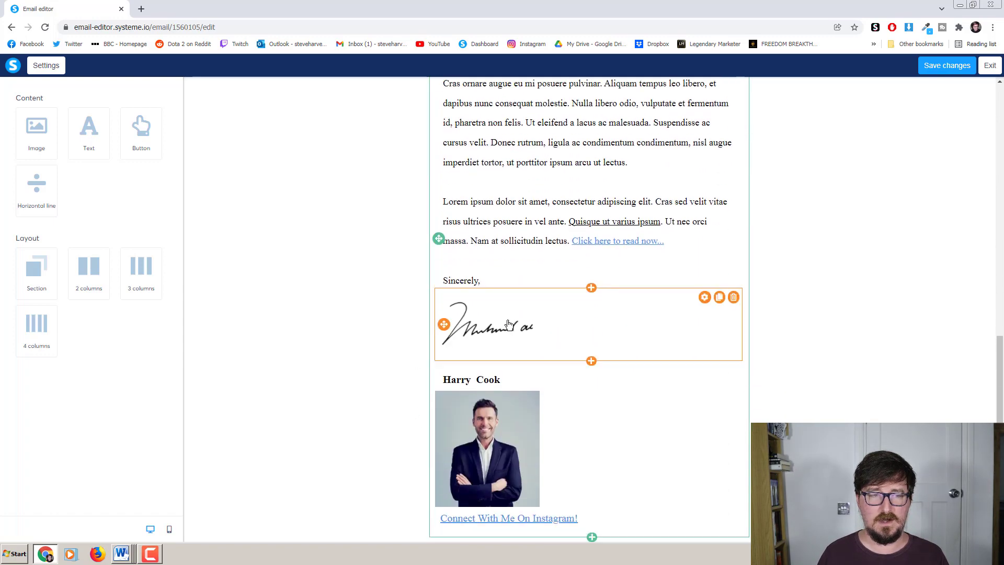
scroll(525, 308, up, 4)
scroll(525, 309, up, 4)
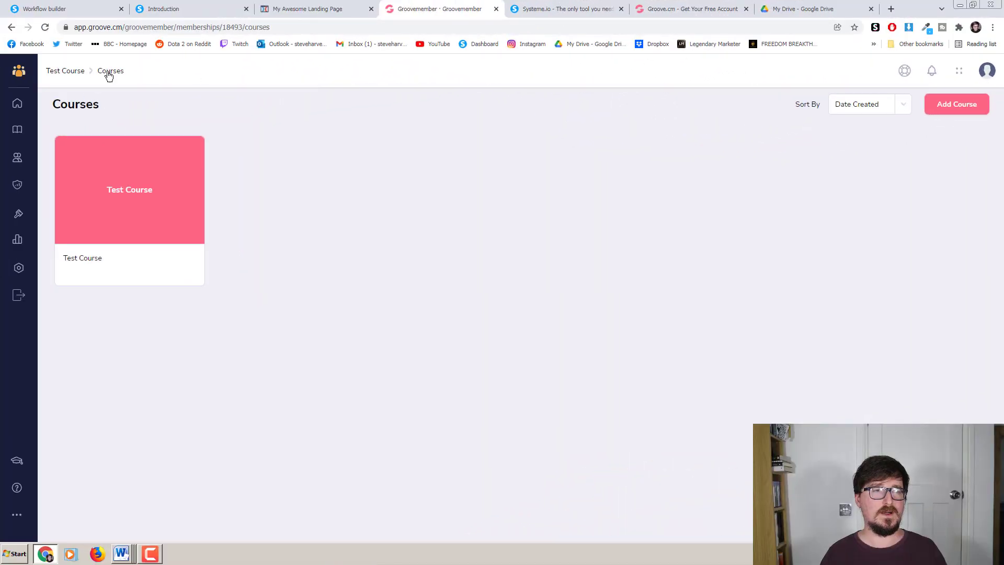
Switch to GrooveMail in Groove.cm and open its Broadcasts page.
click(27, 73)
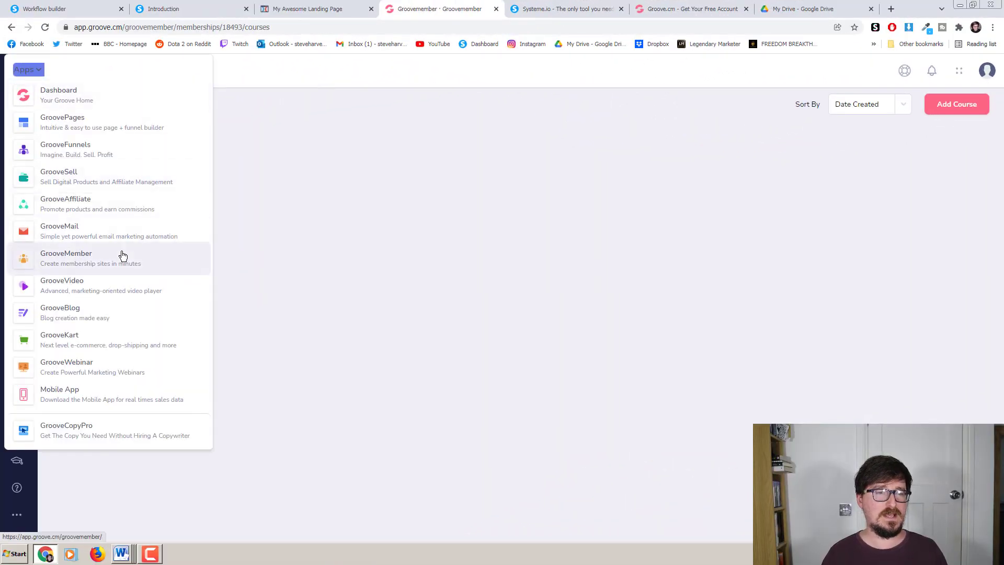
click(126, 234)
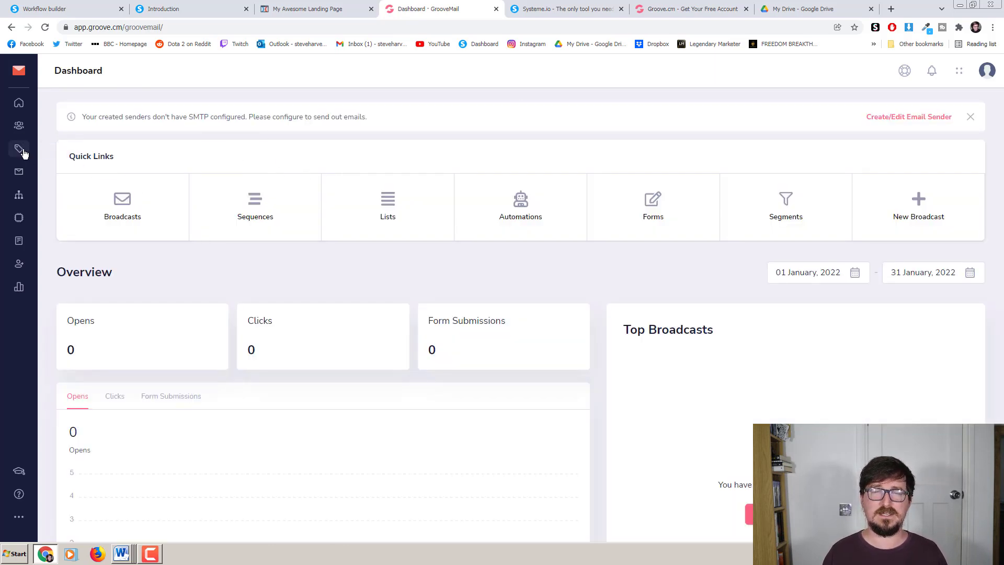
click(23, 179)
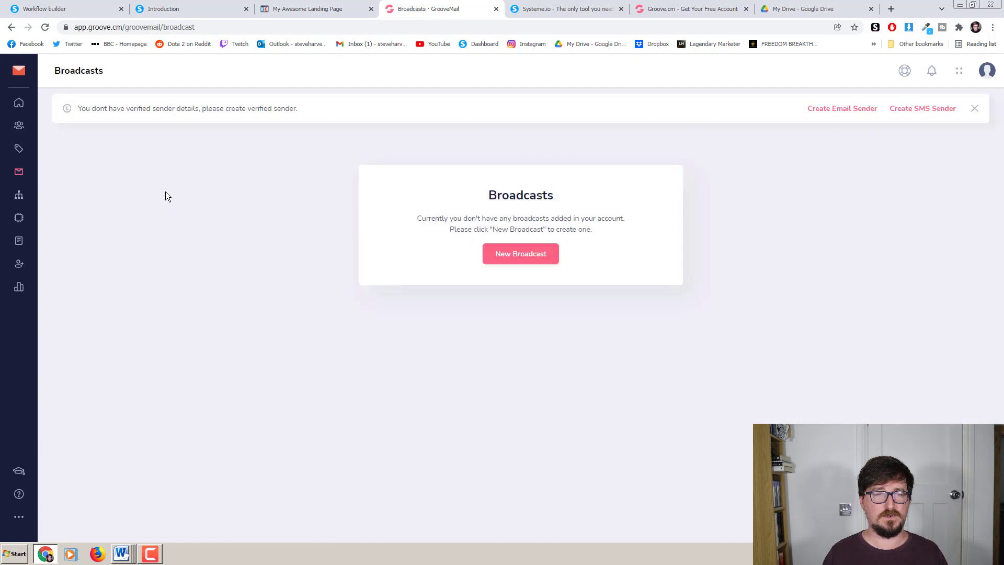
View the new broadcast and new sequence forms in GrooveMail, leaving both without creating anything.
click(512, 254)
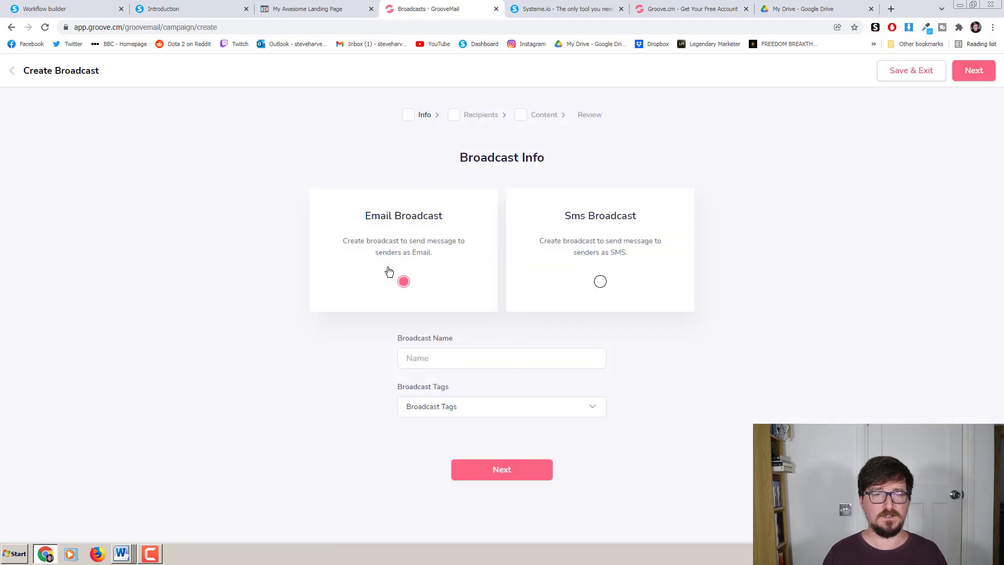
click(11, 76)
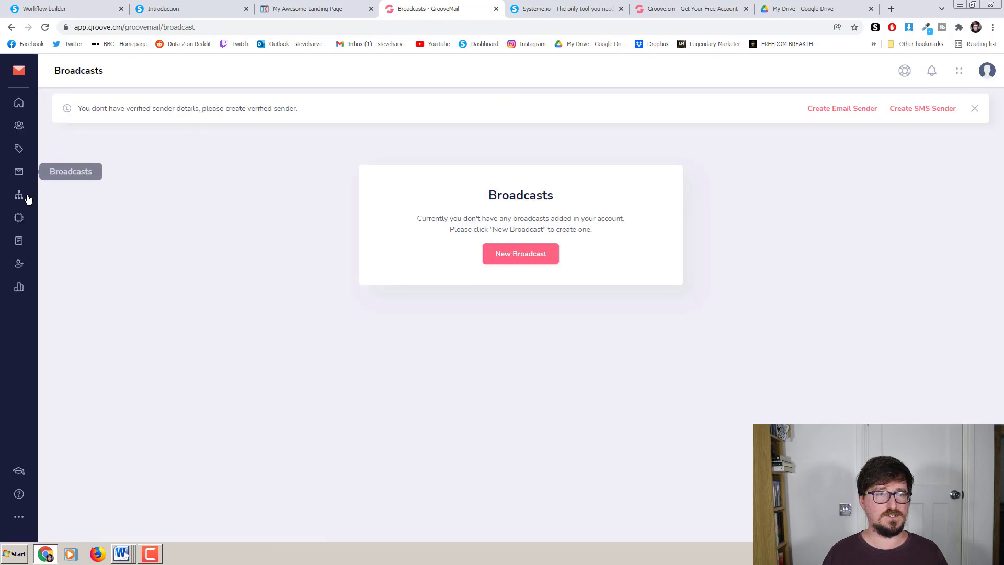
click(22, 201)
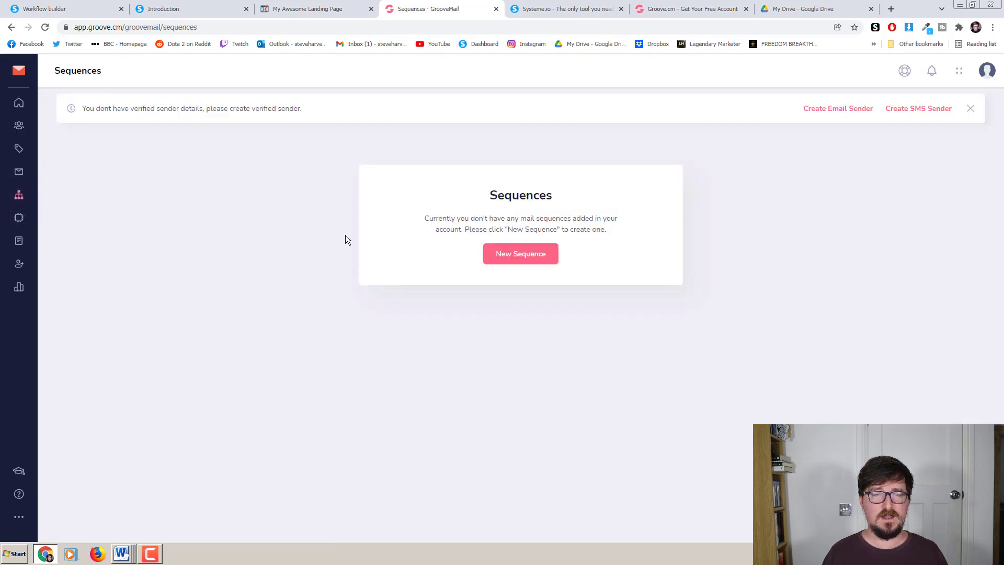
click(488, 253)
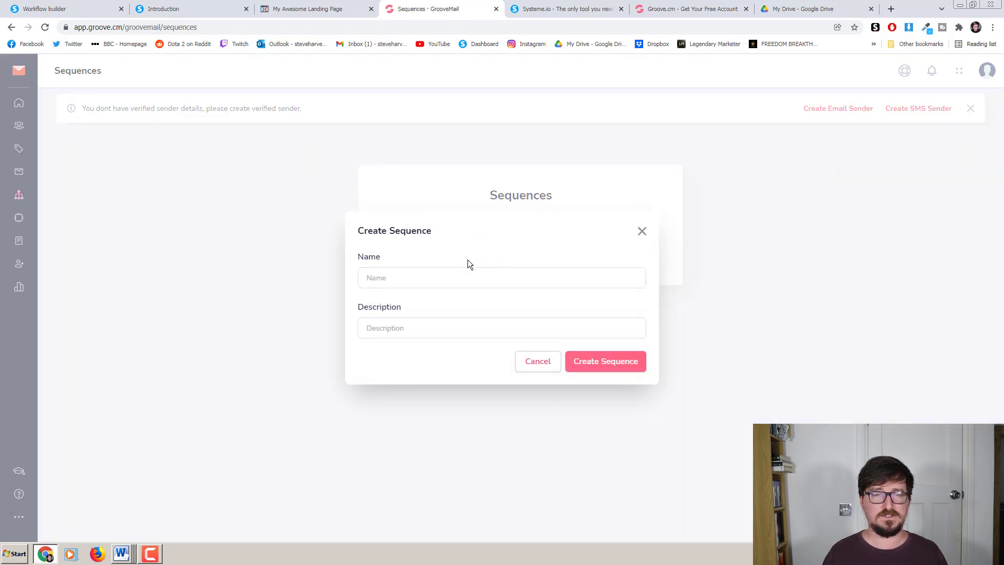
click(643, 232)
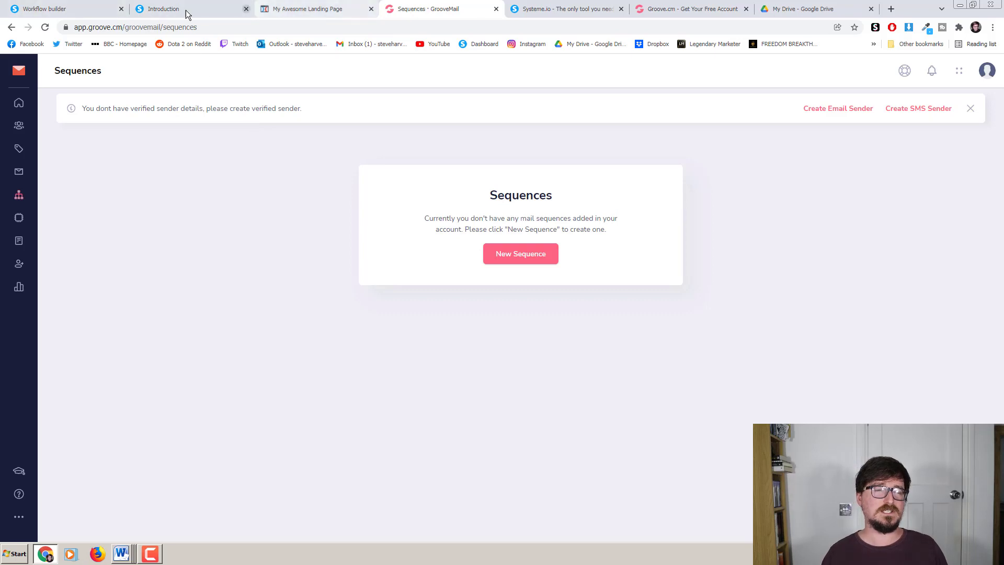
Switch to Systeme.io, exit the Systeme Bonus Signup workflow to the workflow list, and view the Products/Sales options.
click(104, 16)
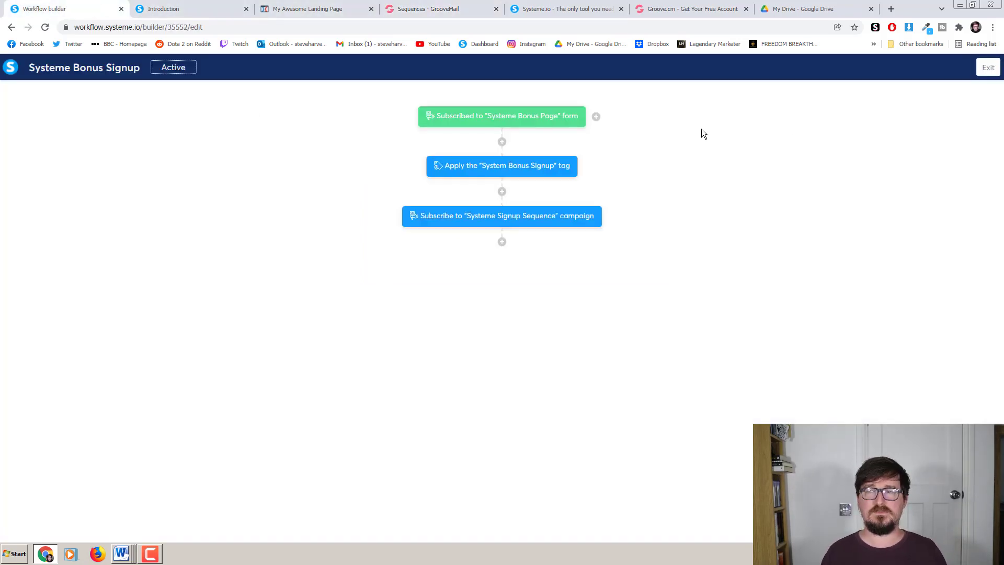
click(985, 69)
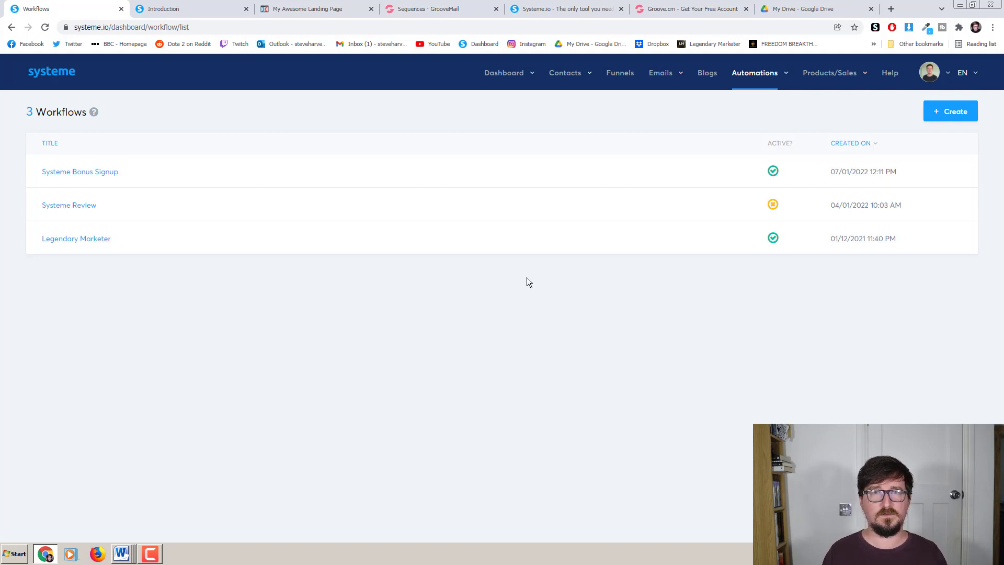
mouse_move(830, 90)
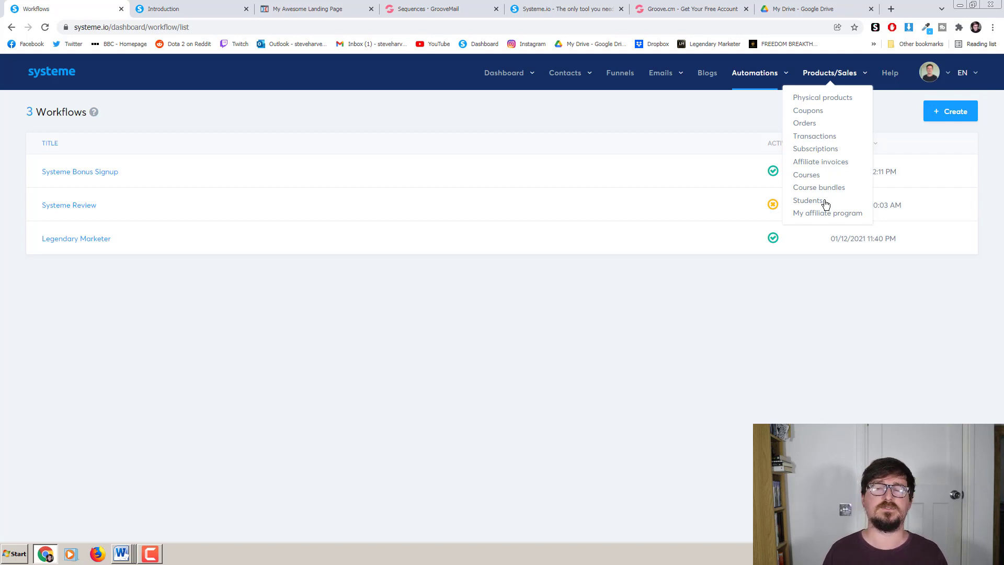
Check the Groove.cm website's table of included apps and the tools they replace, and return to Systeme.io.
click(687, 12)
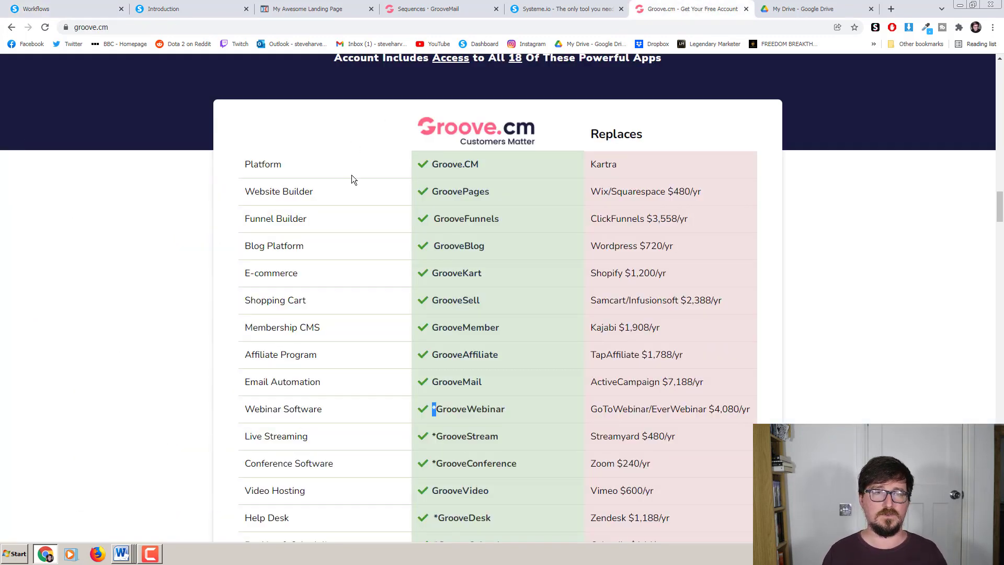
click(209, 9)
click(74, 8)
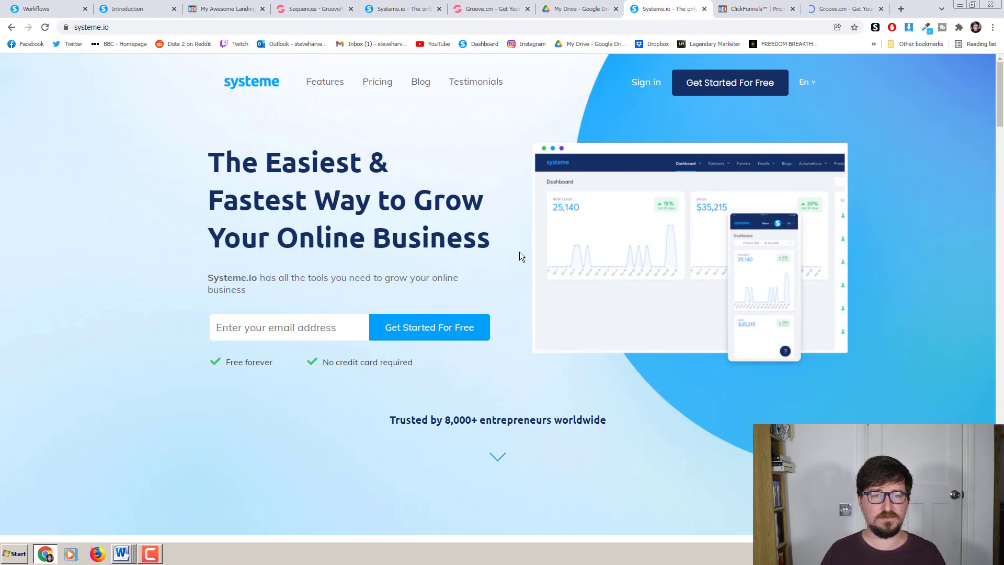
Open Systeme.io's public pricing page and compare the monthly prices and limits of its plans.
click(379, 85)
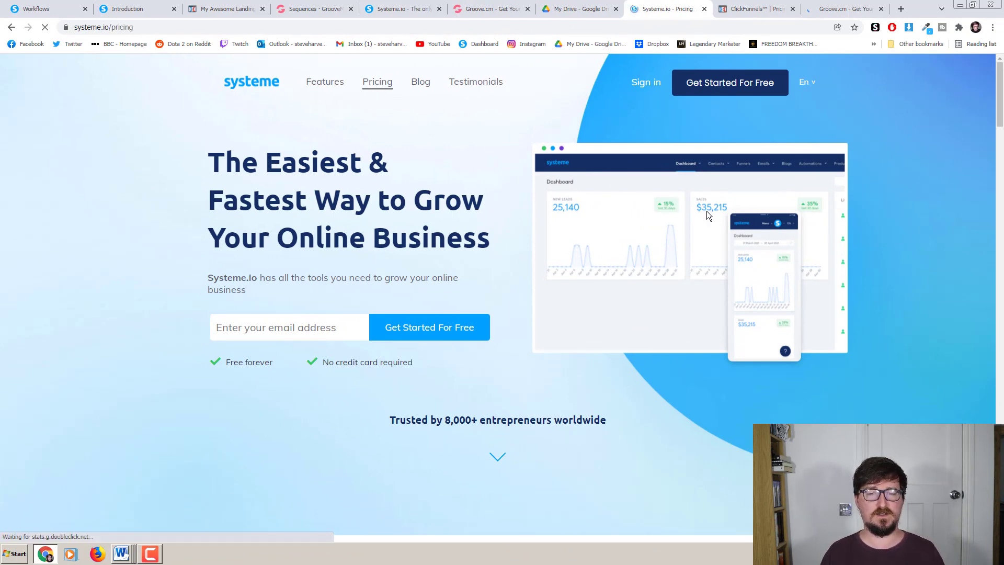
scroll(880, 220, down, 1)
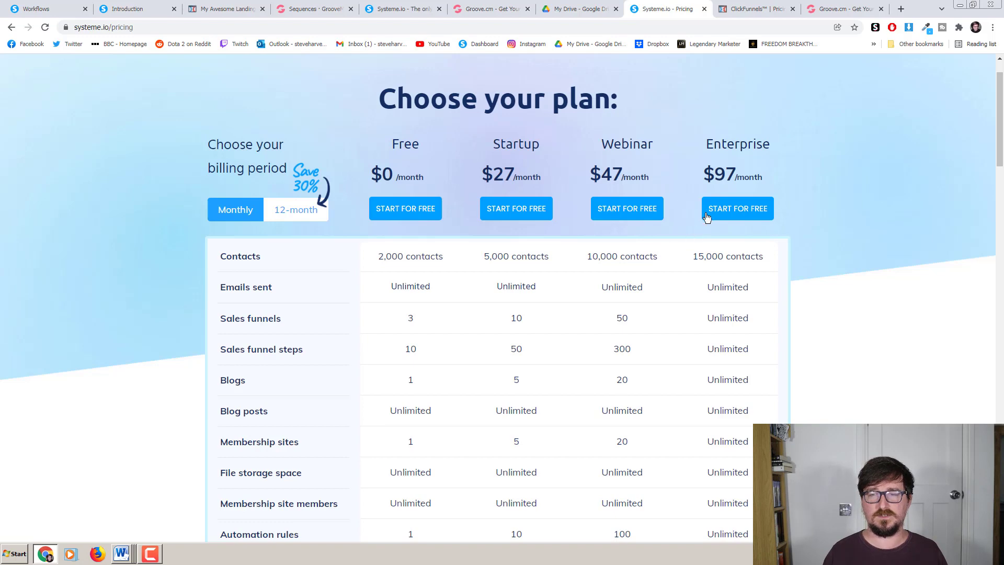
scroll(728, 296, down, 3)
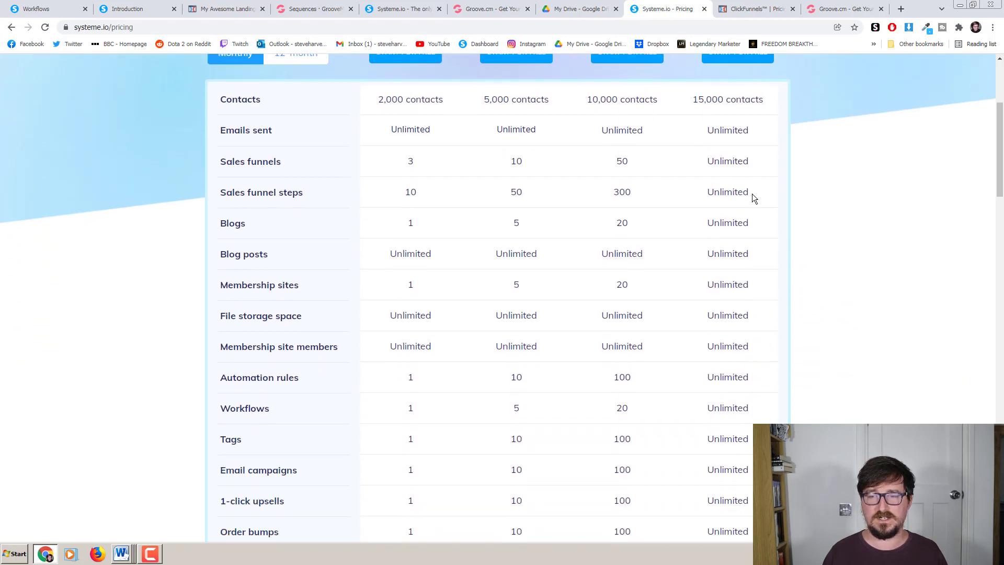
scroll(755, 321, up, 2)
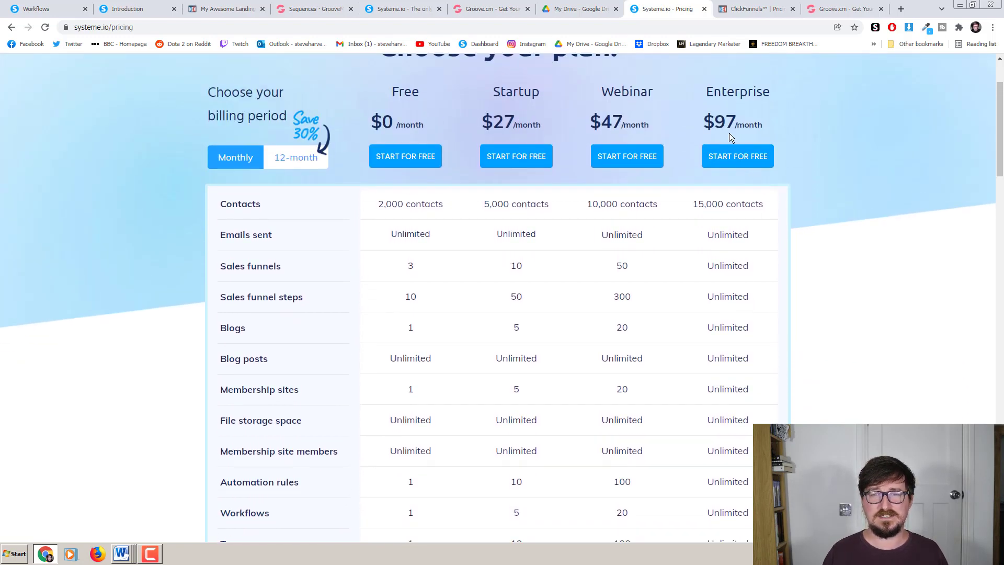
scroll(755, 99, up, 1)
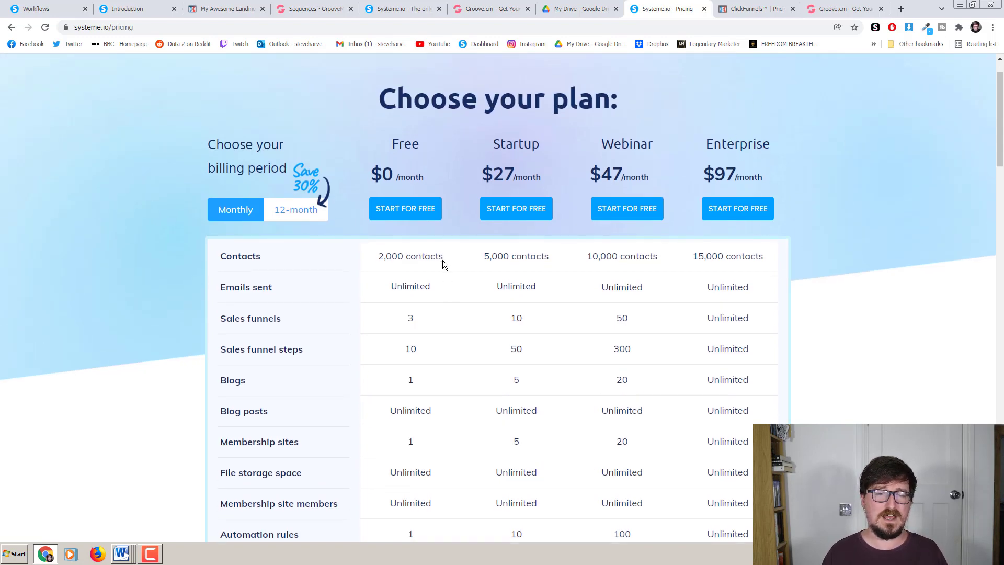
Examine the Free plan's contact limit and feature allowances in the Systeme.io pricing table.
drag(442, 259, 360, 260)
click(463, 289)
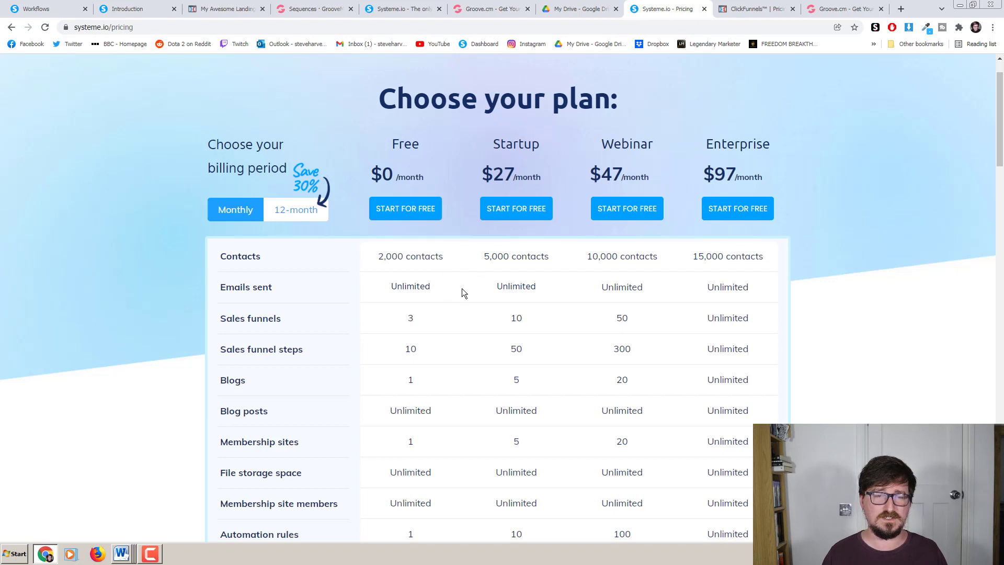
scroll(458, 251, down, 2)
scroll(460, 319, down, 4)
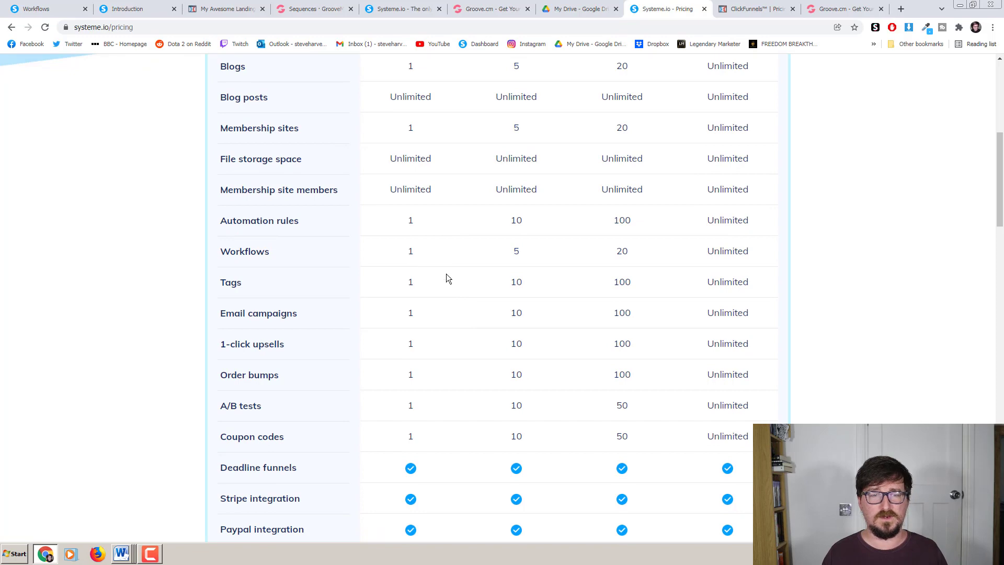
scroll(461, 316, up, 5)
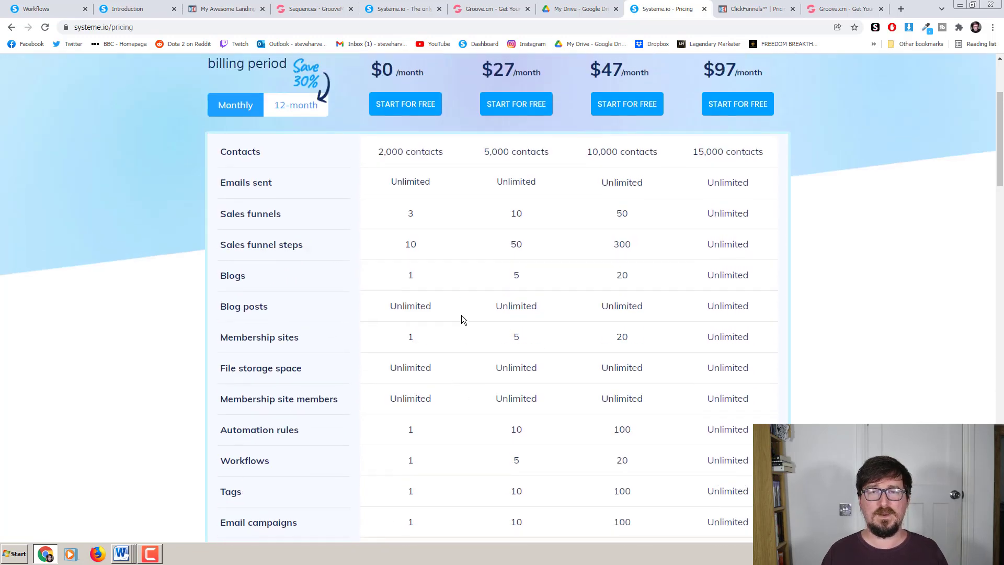
scroll(552, 230, up, 1)
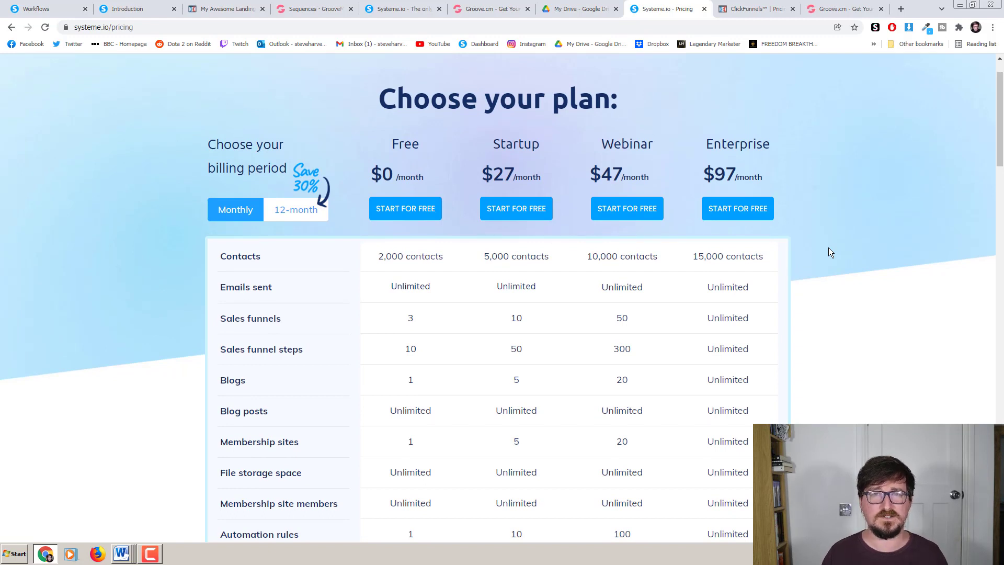
Examine the Startup plan's price and compare the paid Systeme.io plans through to the end of the feature table.
drag(545, 178, 480, 180)
click(828, 212)
scroll(852, 280, down, 2)
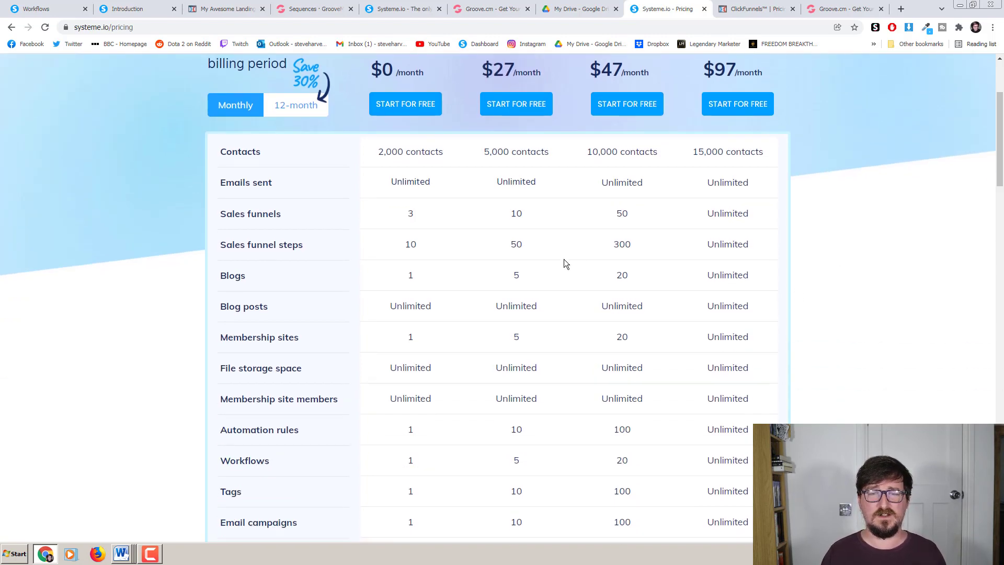
scroll(858, 295, down, 9)
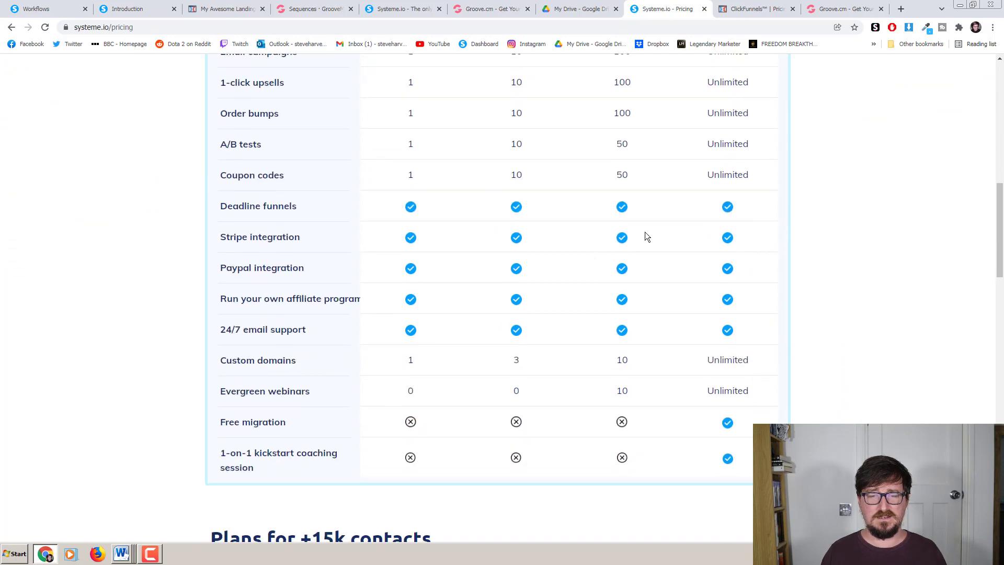
scroll(897, 316, up, 11)
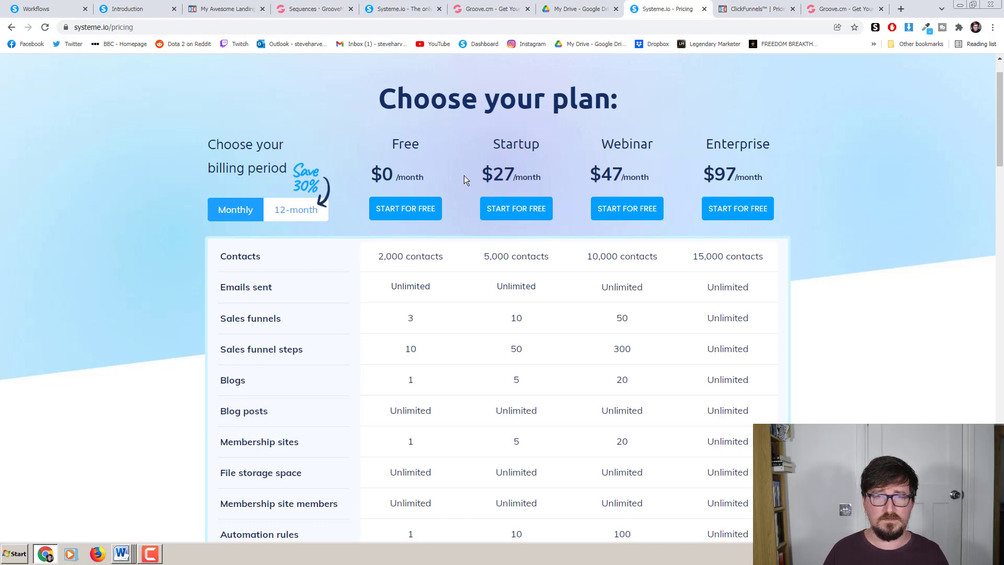
Switch to the ClickFunnels pricing page and compare the standard and Platinum plans.
click(751, 12)
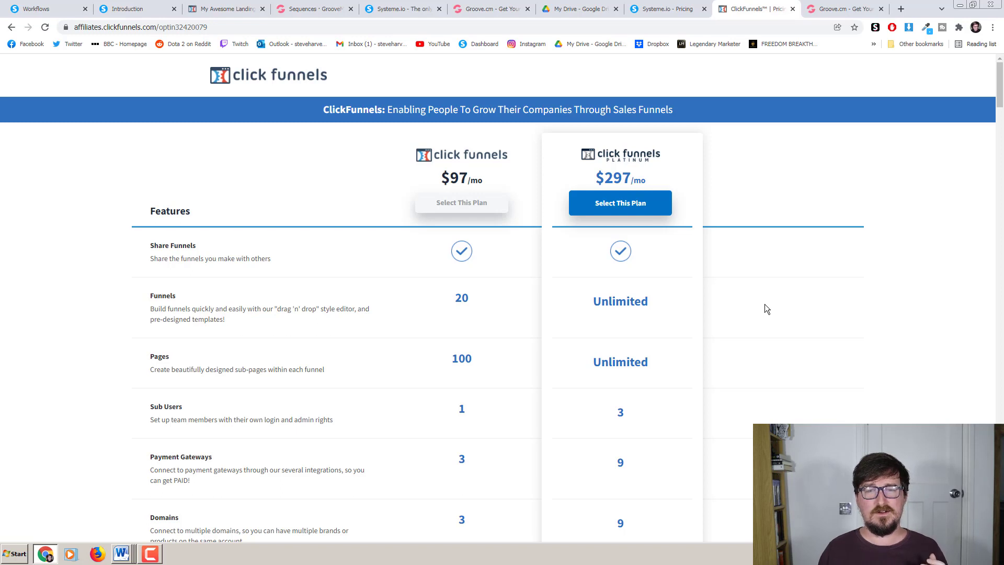
scroll(764, 309, down, 1)
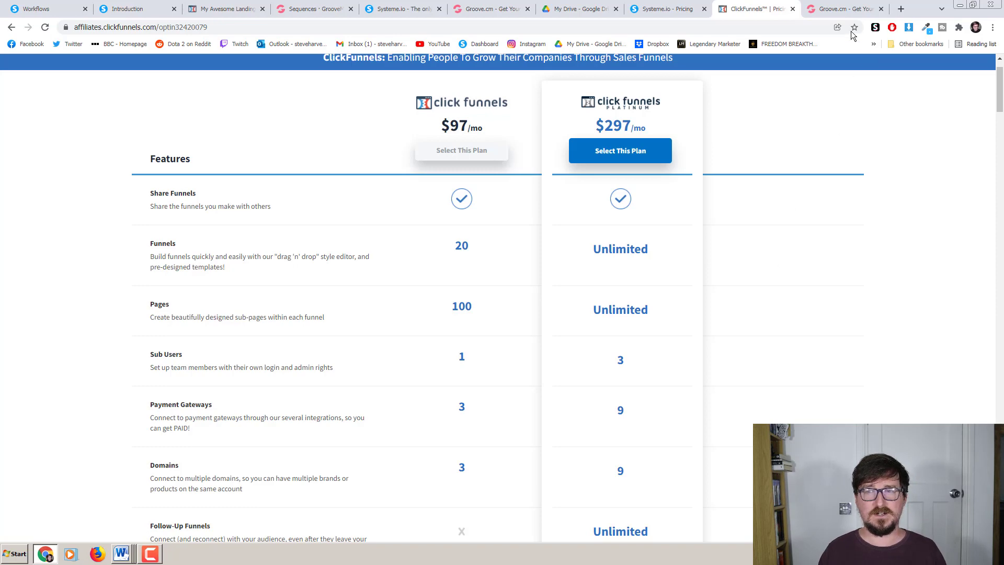
Go from the Groove.cm home page to the GrooveFunnels packages page and compare Free and Lifetime limits for GroovePages and GrooveSell.
click(849, 13)
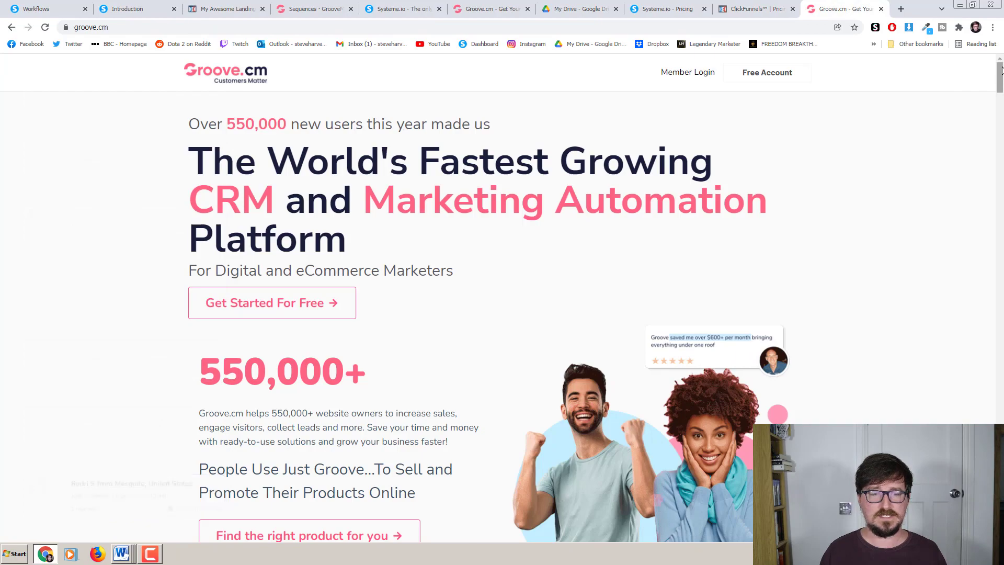
drag(1001, 70, 1001, 538)
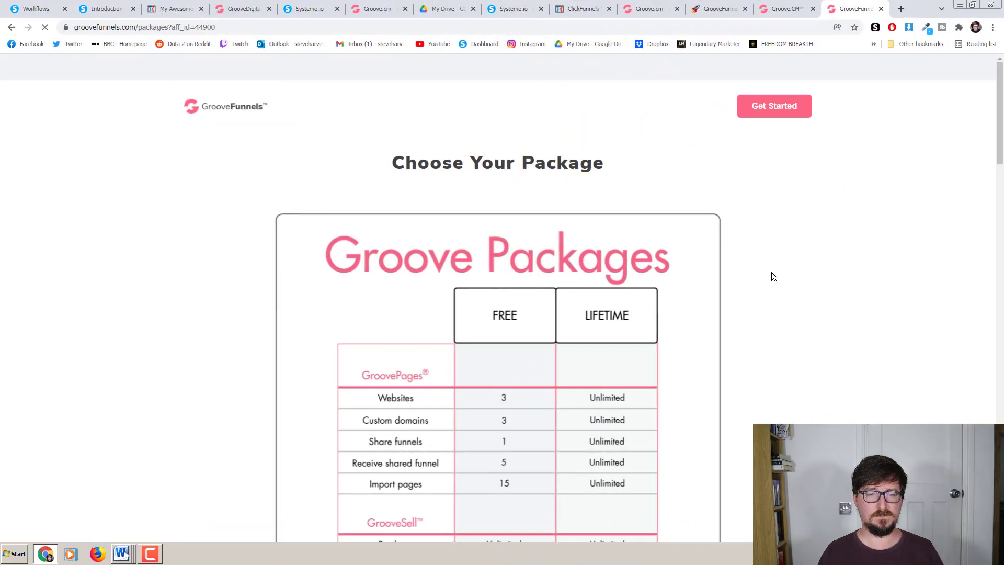
scroll(770, 272, down, 3)
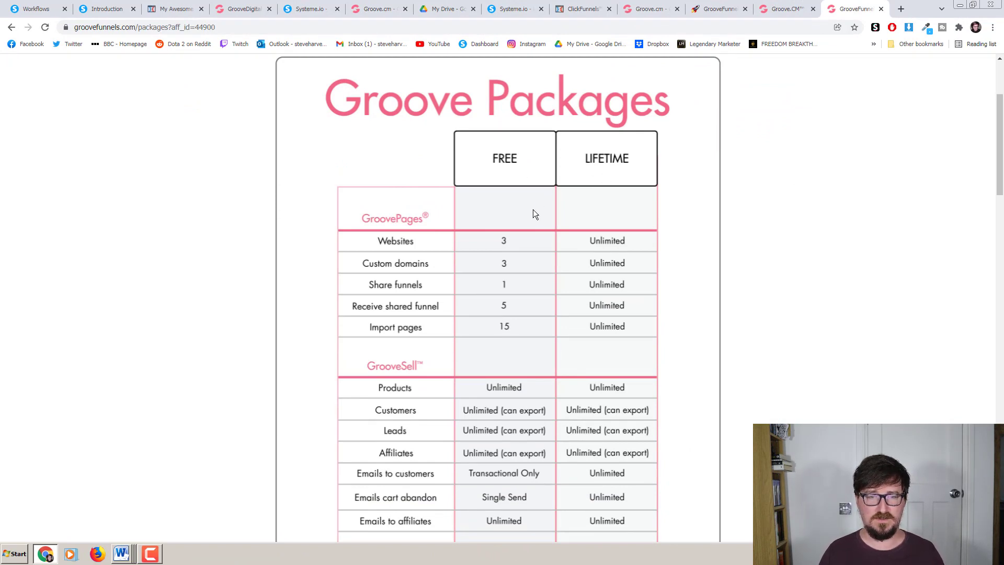
scroll(532, 223, down, 2)
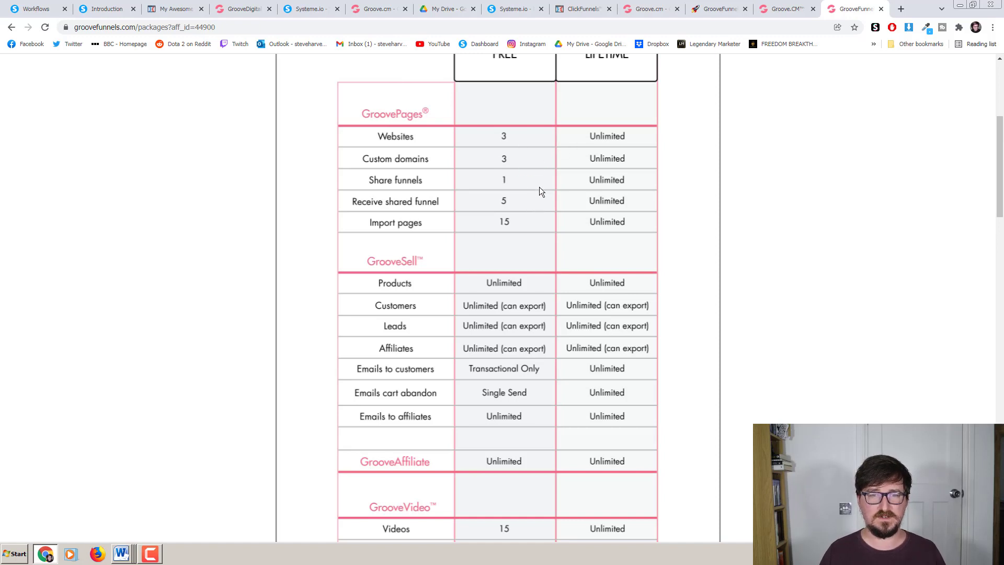
scroll(529, 235, down, 2)
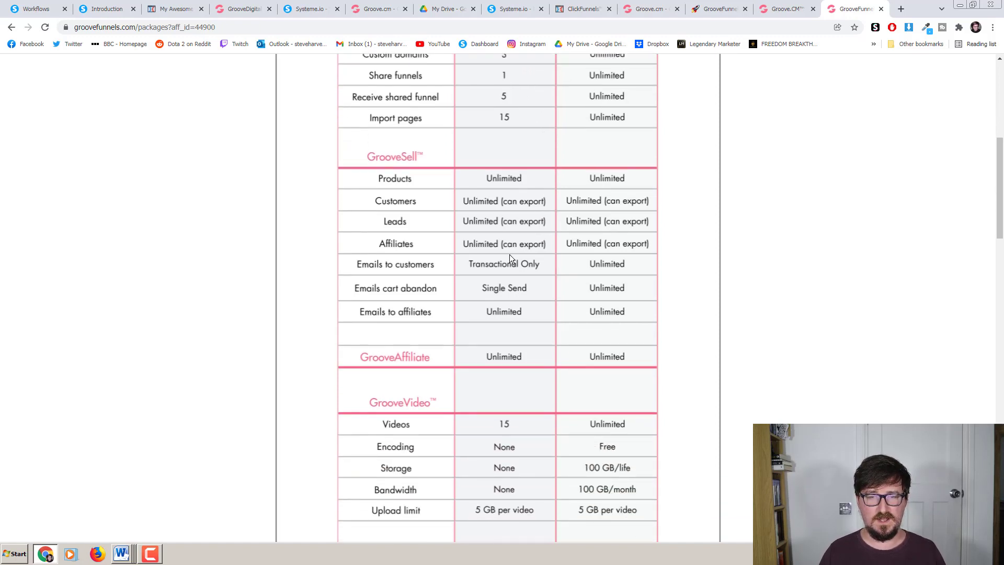
scroll(510, 258, down, 2)
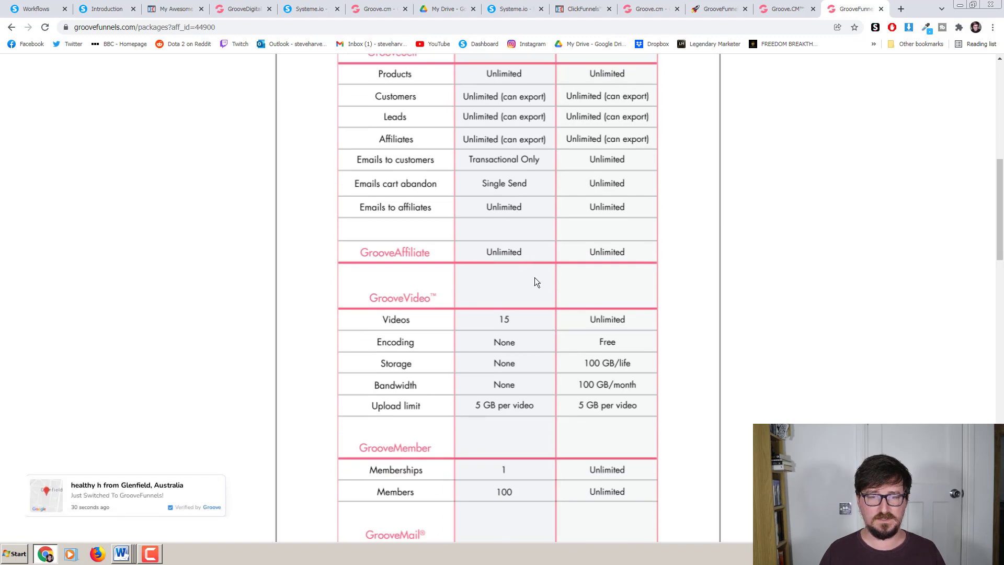
Compare the Free and Lifetime limits for GrooveVideo, GrooveMember, GrooveMail, GrooveKart and GrooveBlog, and return to the package headings.
scroll(528, 261, down, 2)
scroll(543, 280, down, 2)
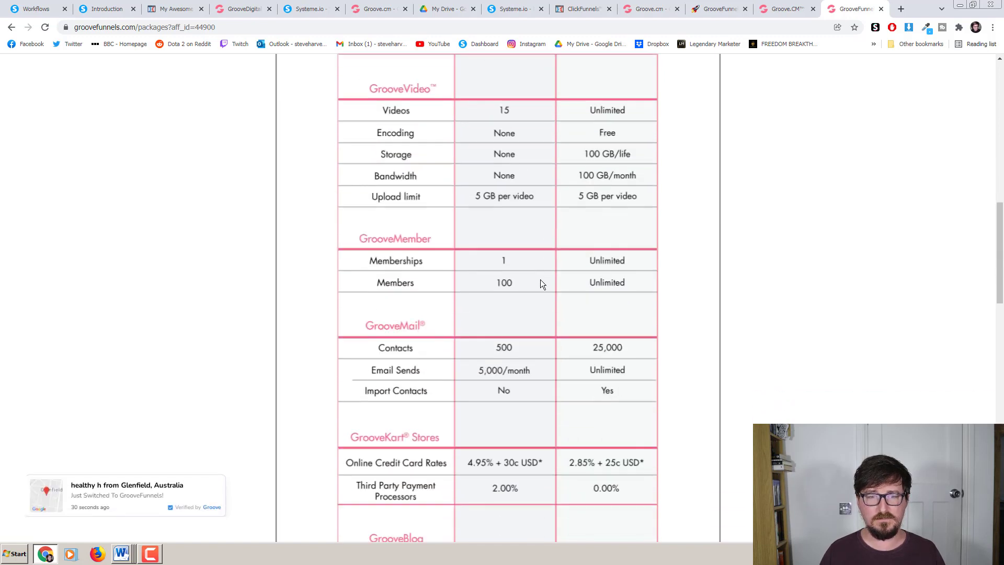
scroll(548, 315, down, 1)
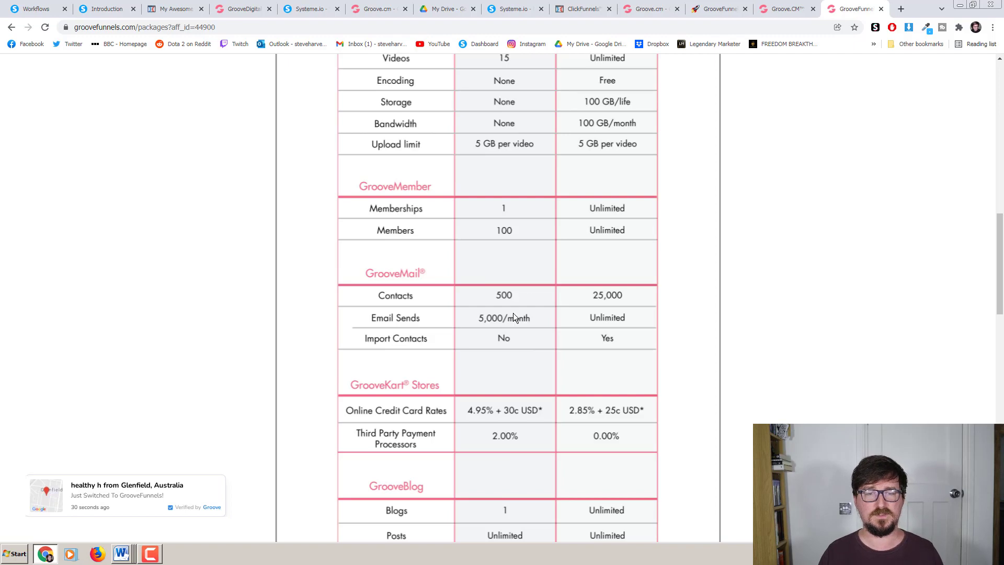
scroll(513, 318, down, 2)
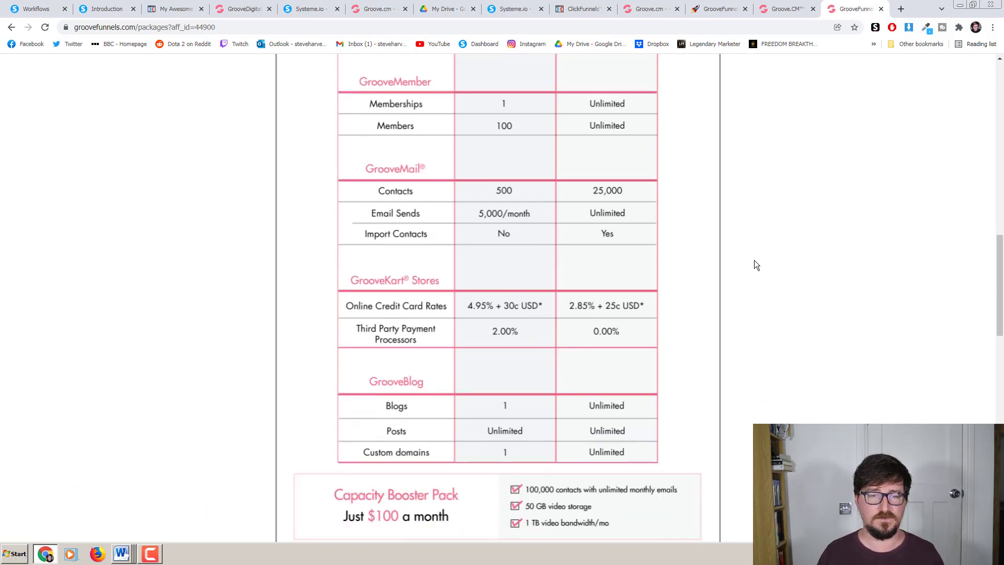
scroll(754, 261, up, 12)
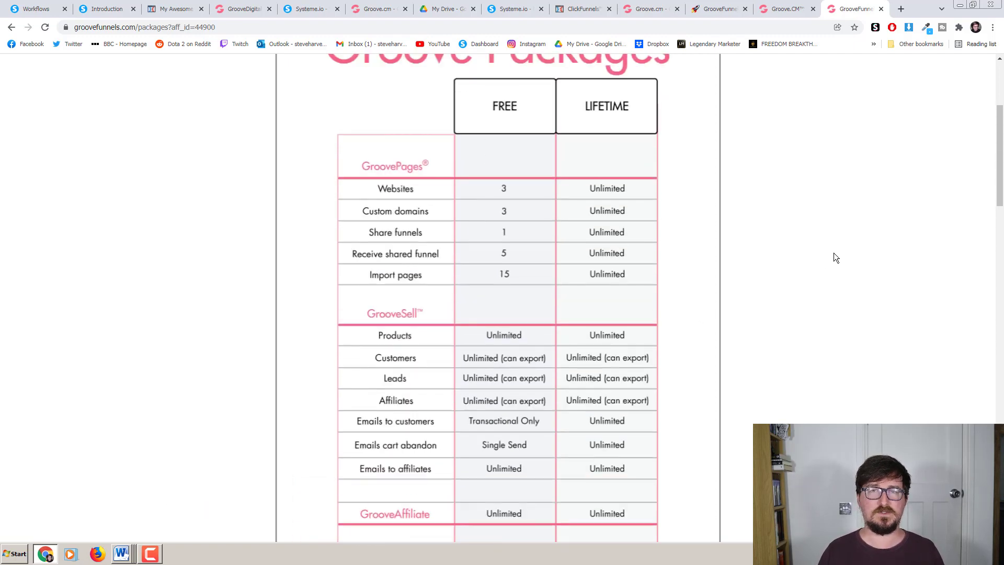
scroll(833, 253, up, 4)
scroll(834, 253, down, 2)
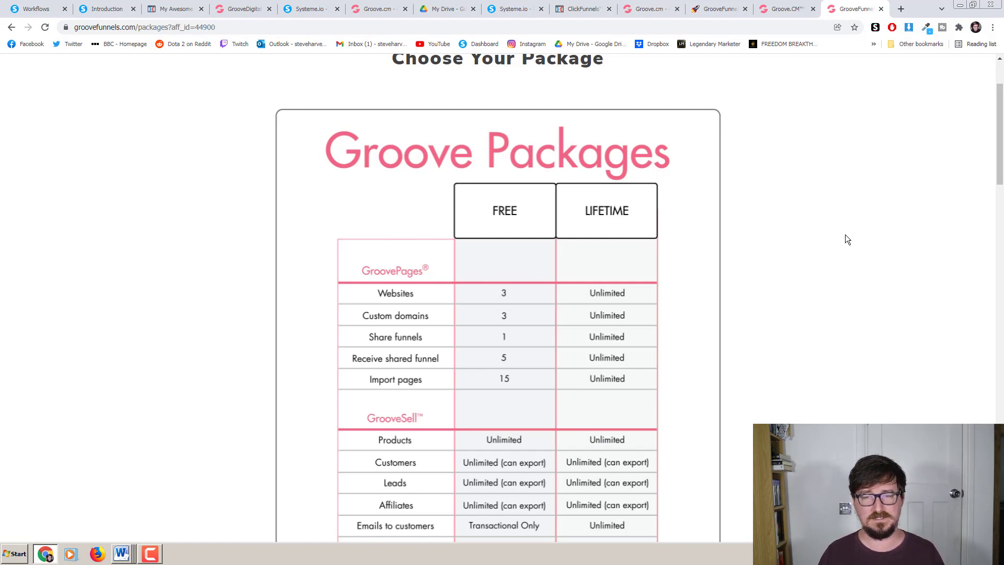
Finish reviewing the GrooveFunnels package table, then switch to the Groove.cm upgrade page and compare its monthly and lifetime Platinum offers.
scroll(1002, 164, down, 3)
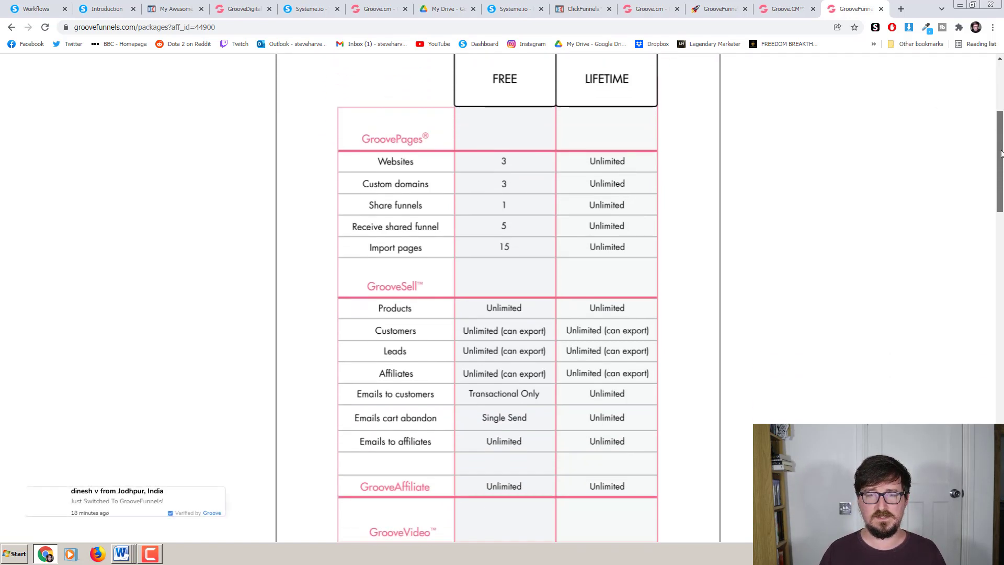
drag(1002, 164, 1002, 131)
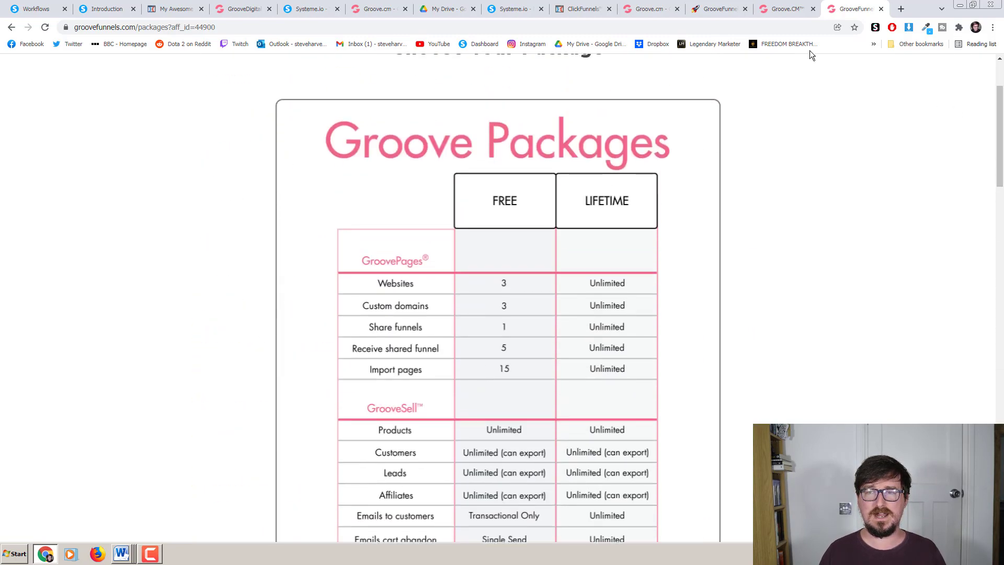
click(786, 9)
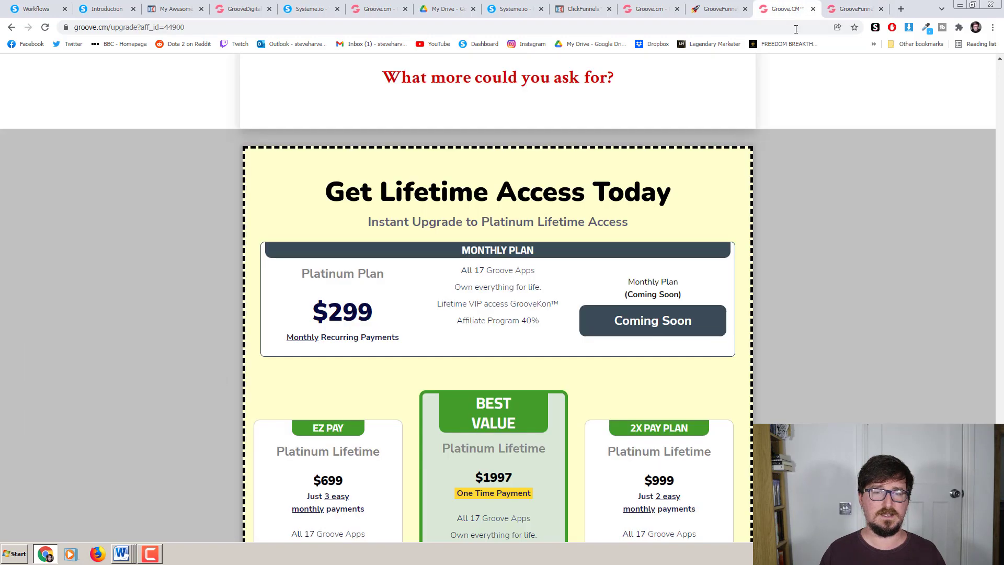
scroll(909, 248, down, 4)
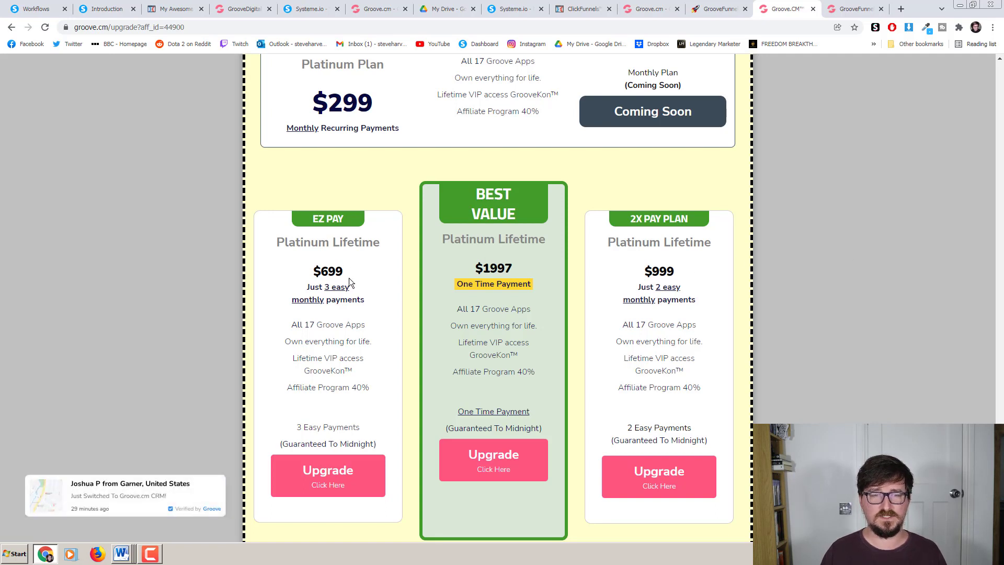
scroll(878, 291, down, 1)
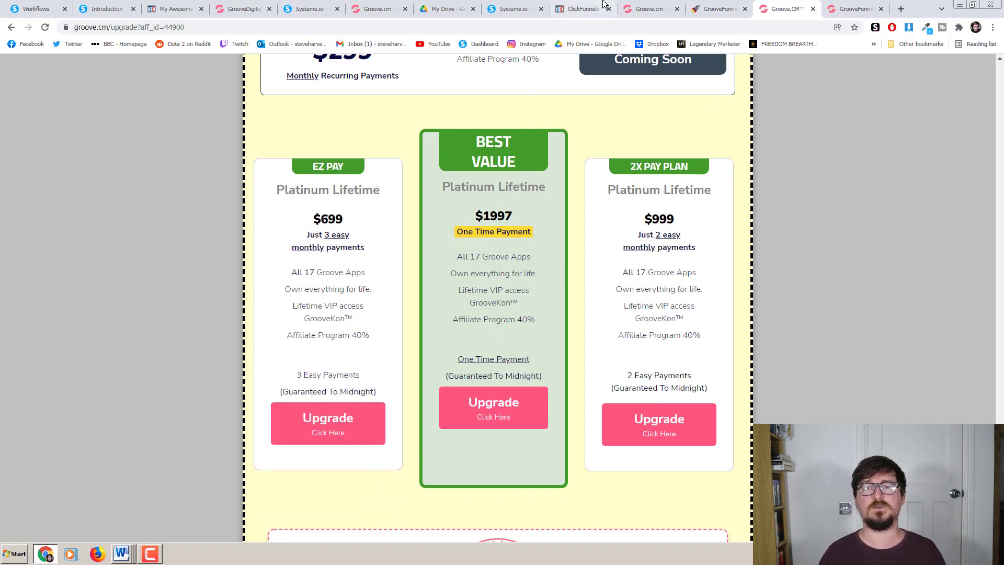
Revisit the ClickFunnels pricing page, the GrooveFunnels packages page and the Groove.cm home page, and return to the Groove.cm upgrade page.
click(583, 9)
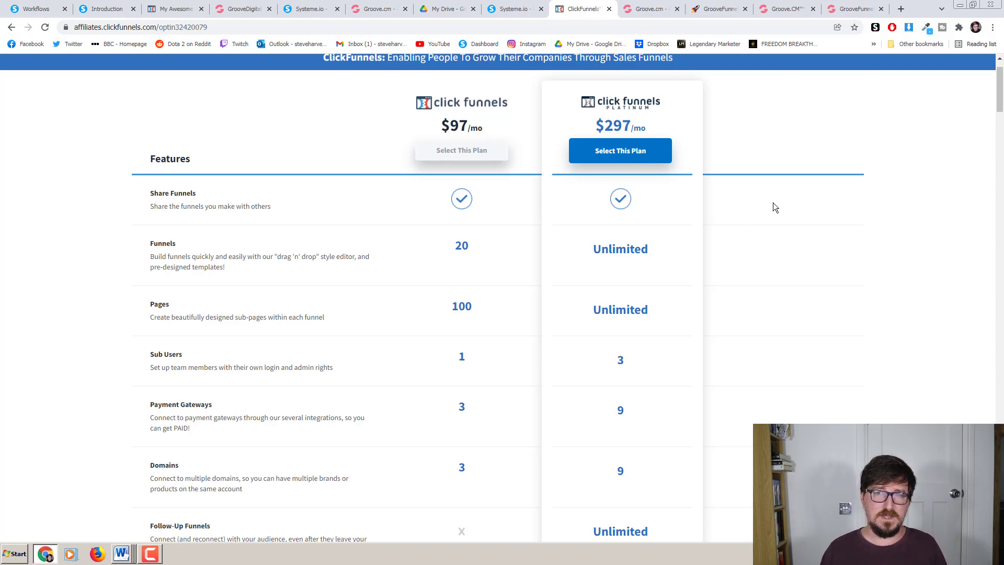
click(853, 12)
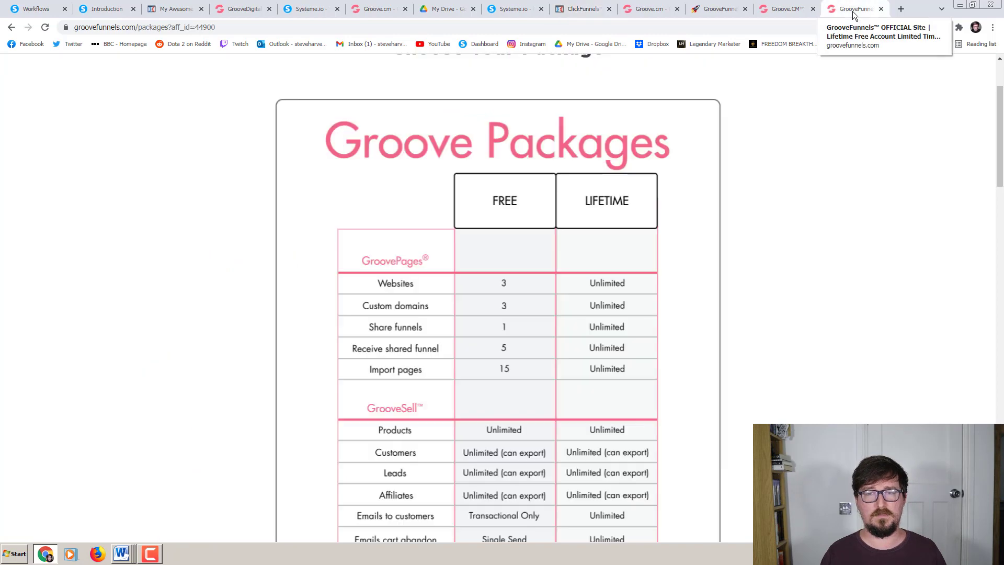
click(662, 11)
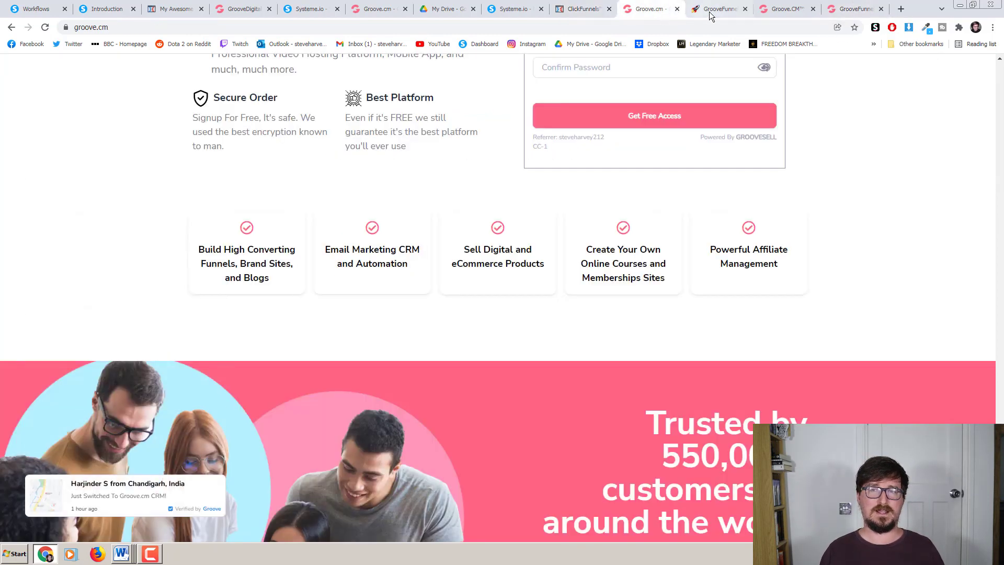
click(764, 13)
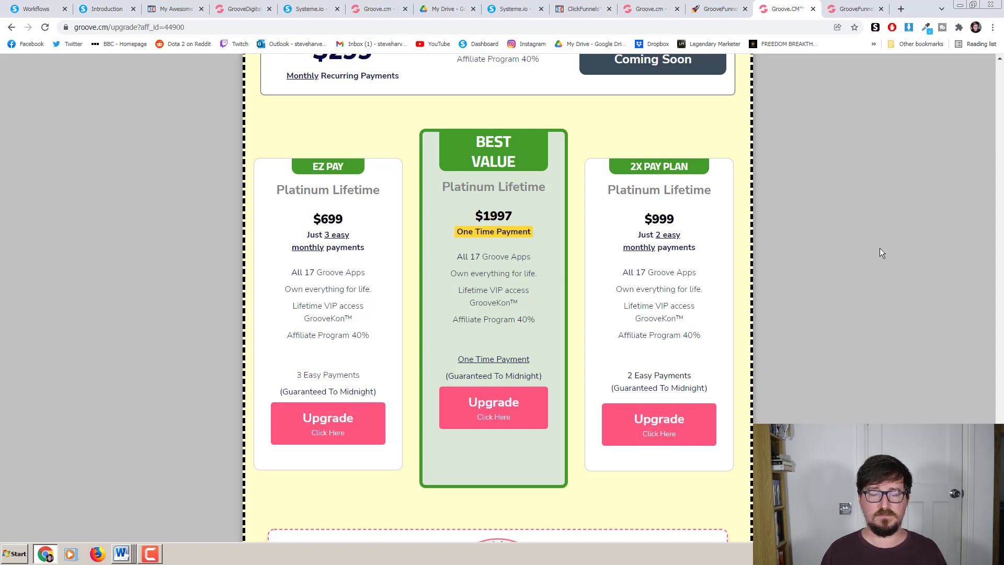
Examine the monthly Platinum Plan on the Groove.cm upgrade page and highlight its price.
scroll(880, 248, up, 2)
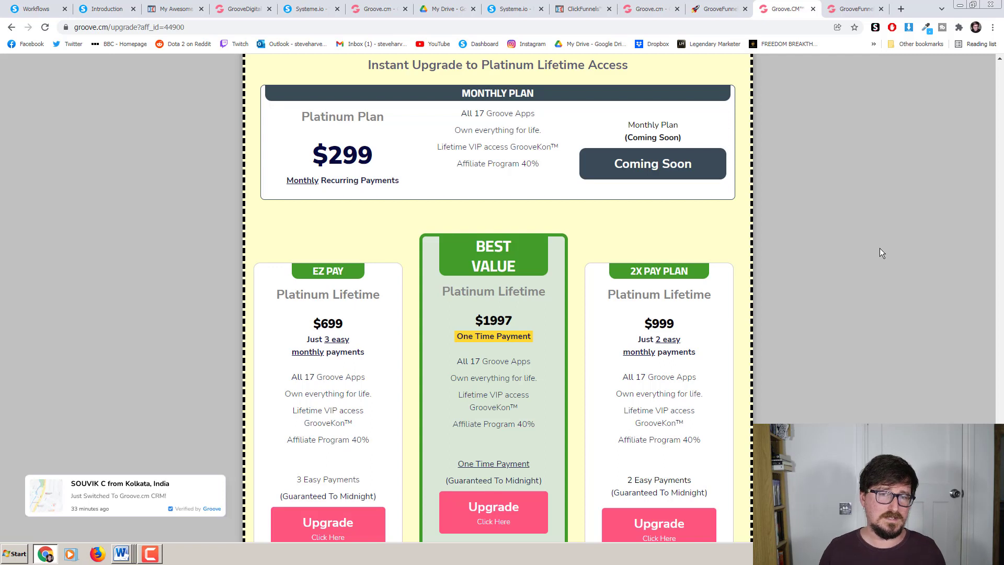
scroll(879, 248, up, 2)
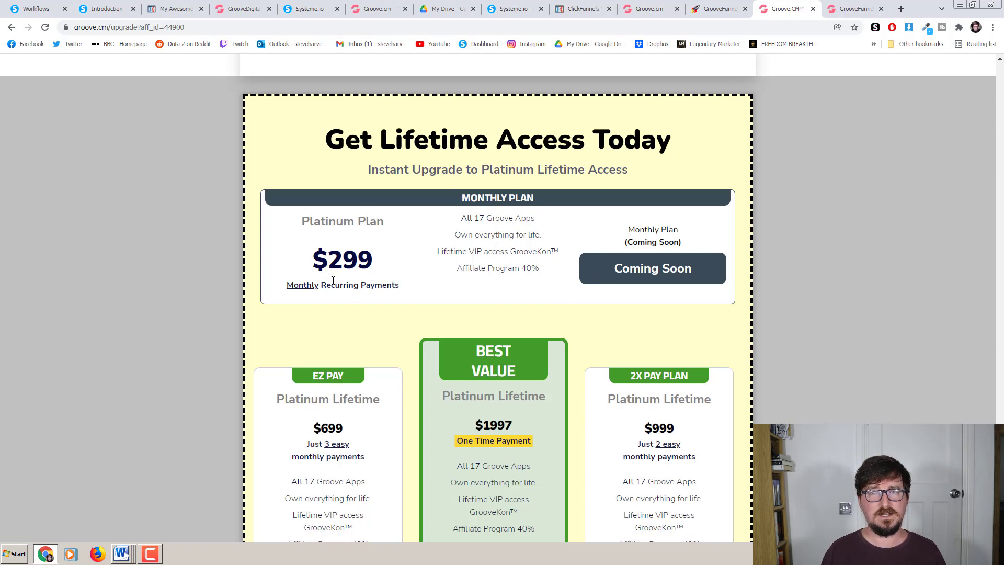
mouse_move(391, 262)
mouse_down()
mouse_move(296, 267)
mouse_move(395, 261)
mouse_up()
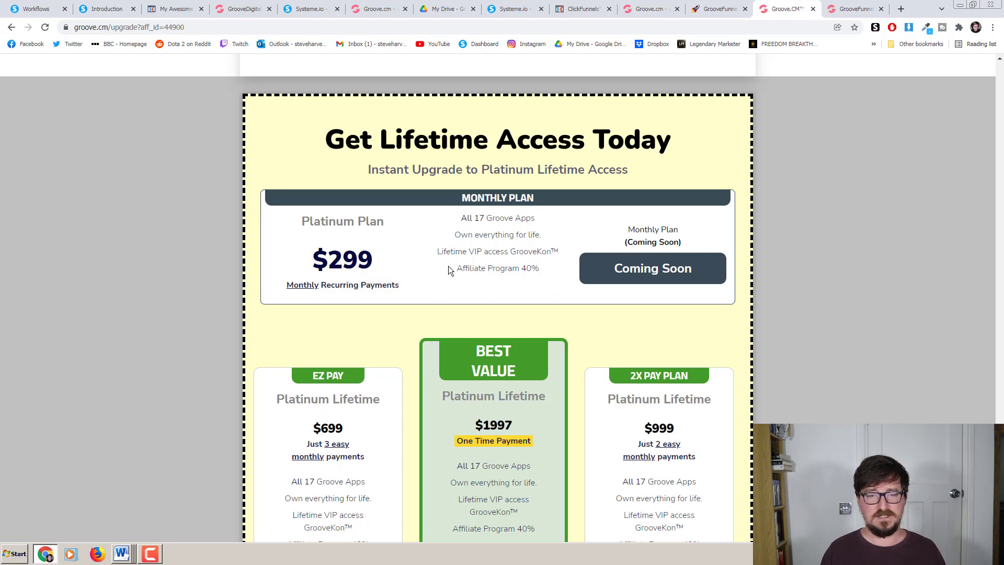
scroll(448, 265, down, 1)
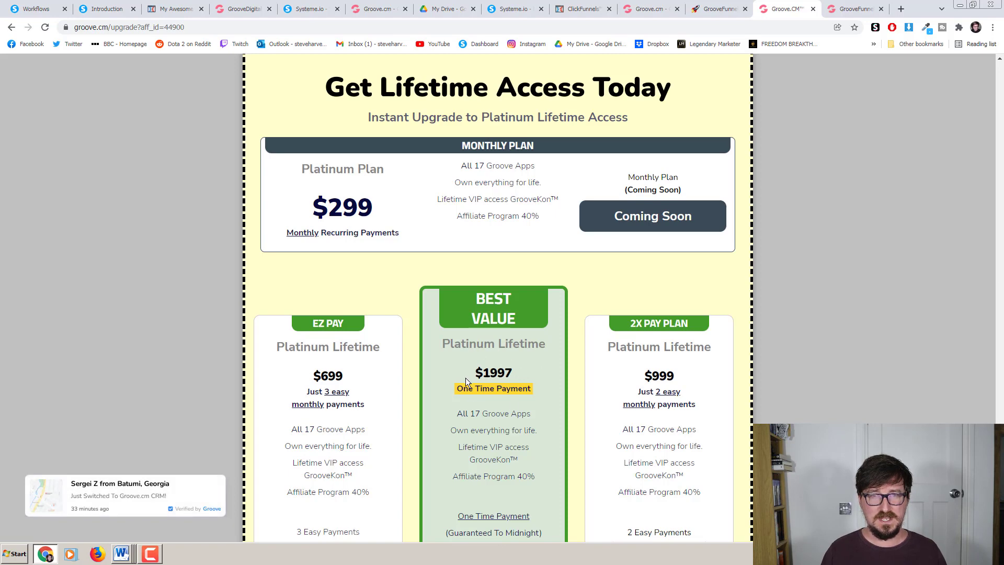
scroll(466, 378, up, 1)
drag(391, 269, 291, 283)
click(219, 257)
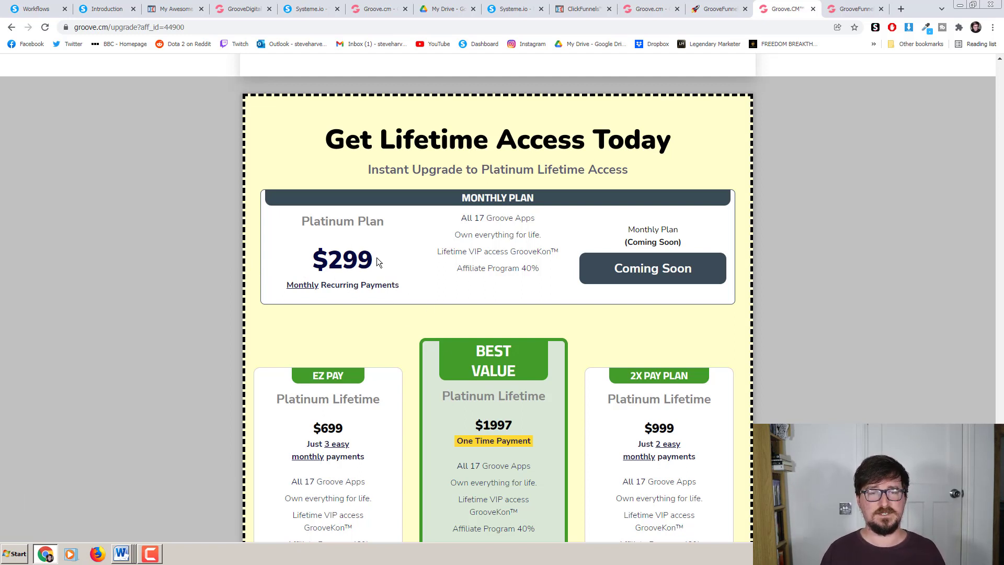
drag(376, 258, 285, 259)
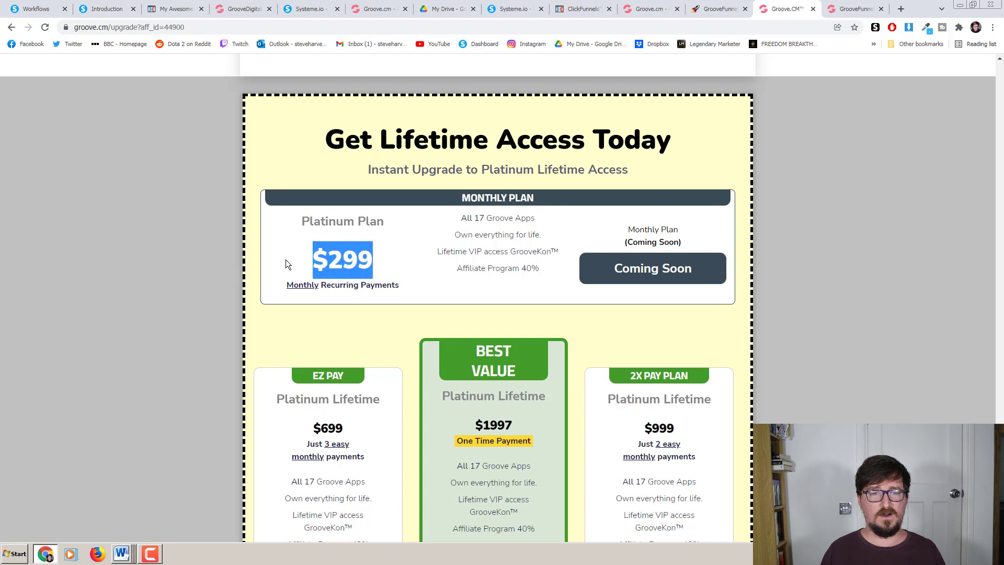
click(281, 260)
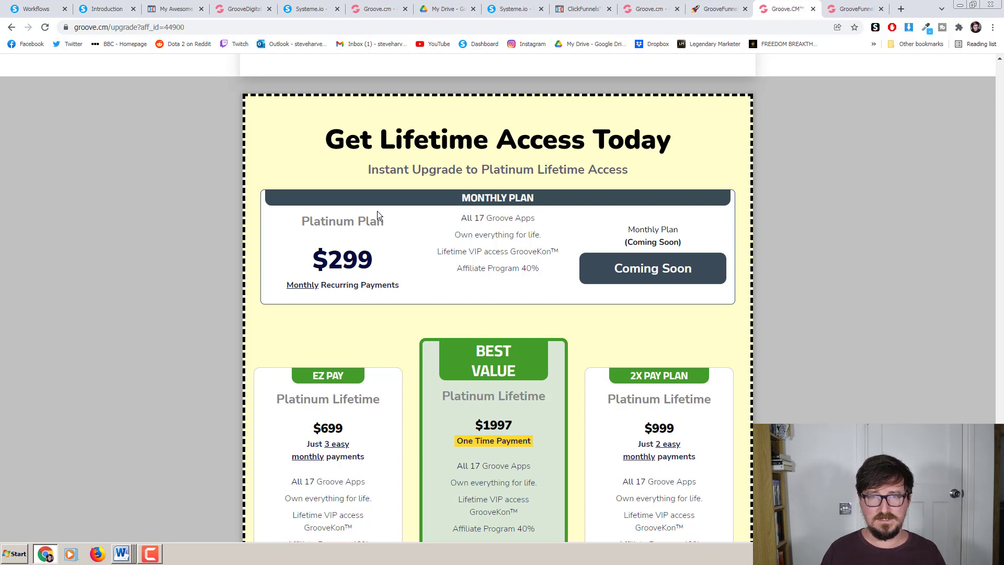
Compare the three Platinum Lifetime payment options and highlight the affiliate program entry in the monthly plan.
scroll(419, 298, down, 2)
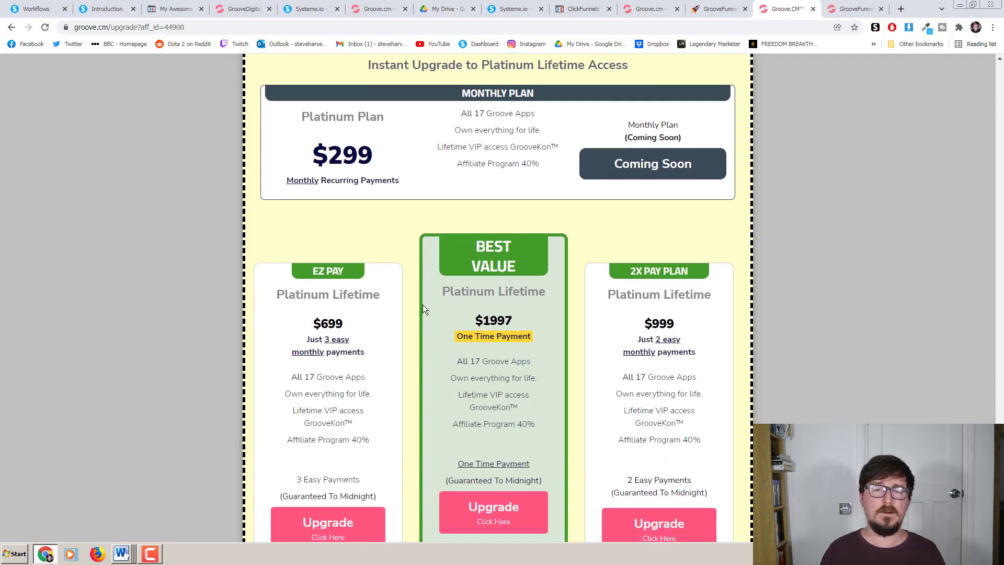
scroll(545, 301, down, 2)
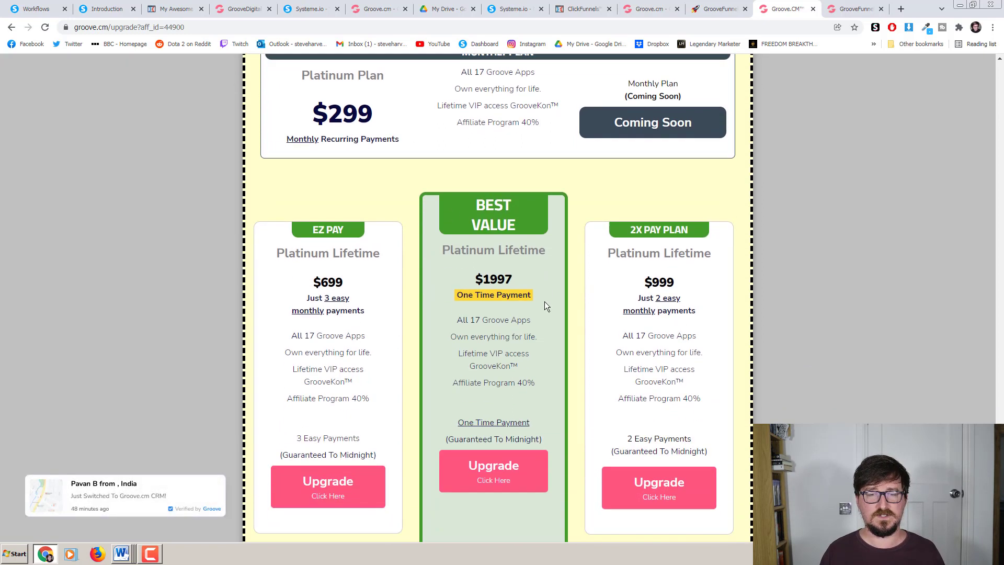
scroll(562, 273, up, 1)
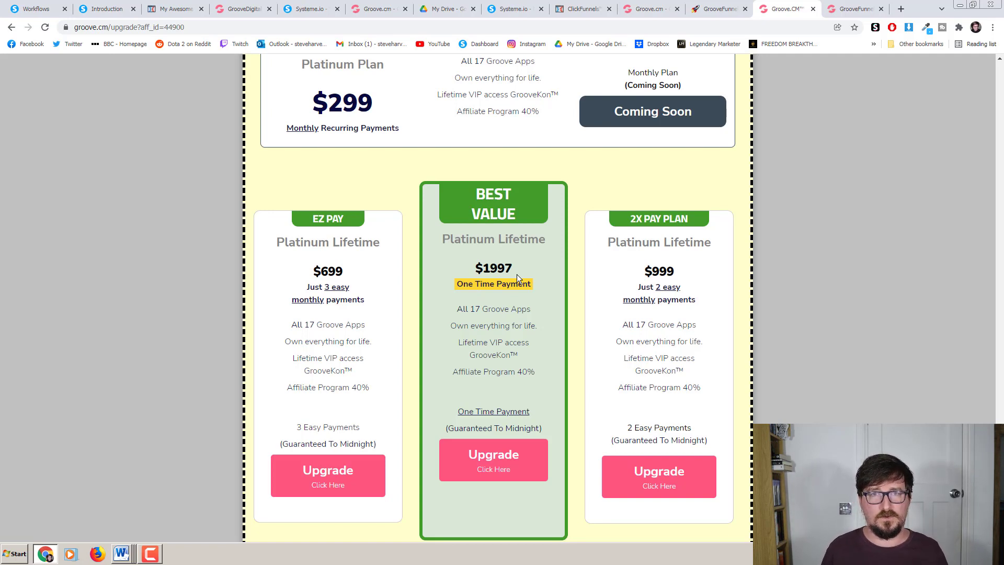
scroll(517, 274, up, 2)
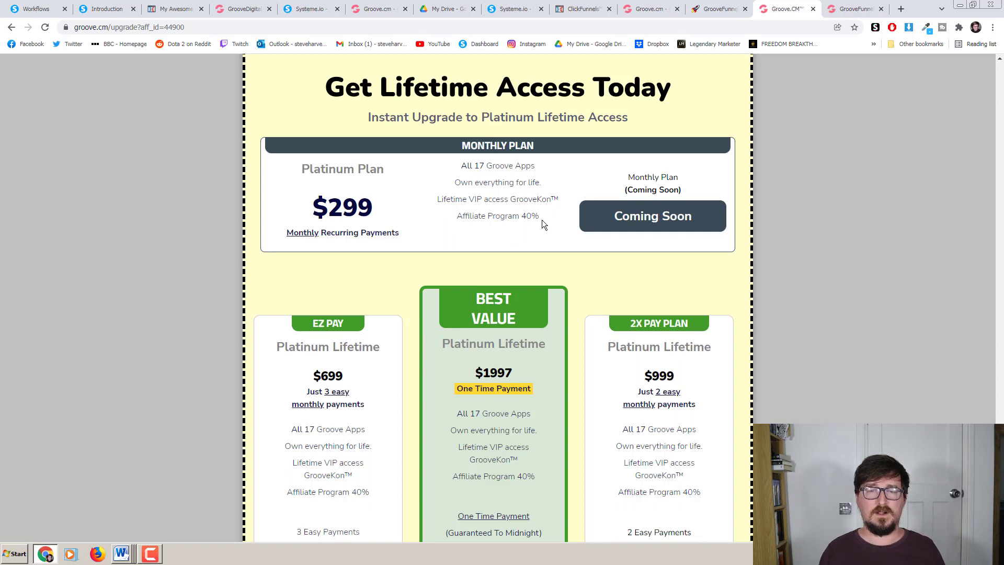
drag(541, 218, 456, 216)
click(471, 255)
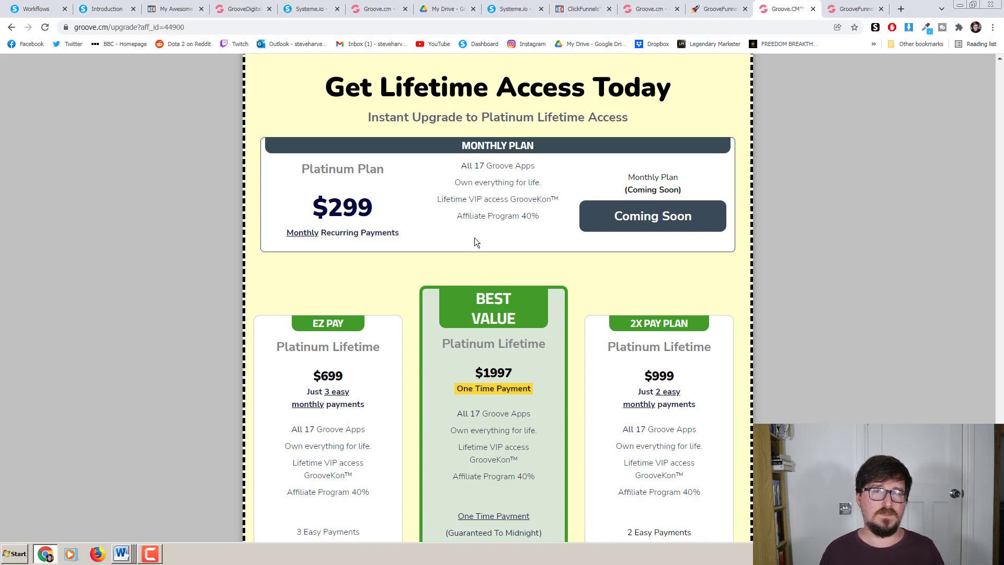
Compare the Systeme.io, ClickFunnels and Groove pricing pages once more, ending on the Groove.cm upgrade page.
click(490, 9)
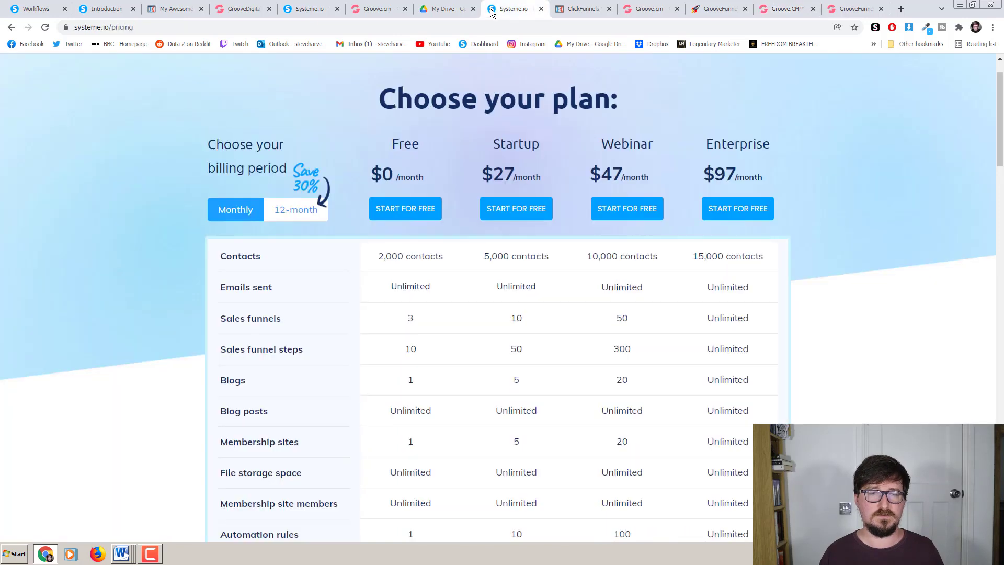
click(578, 11)
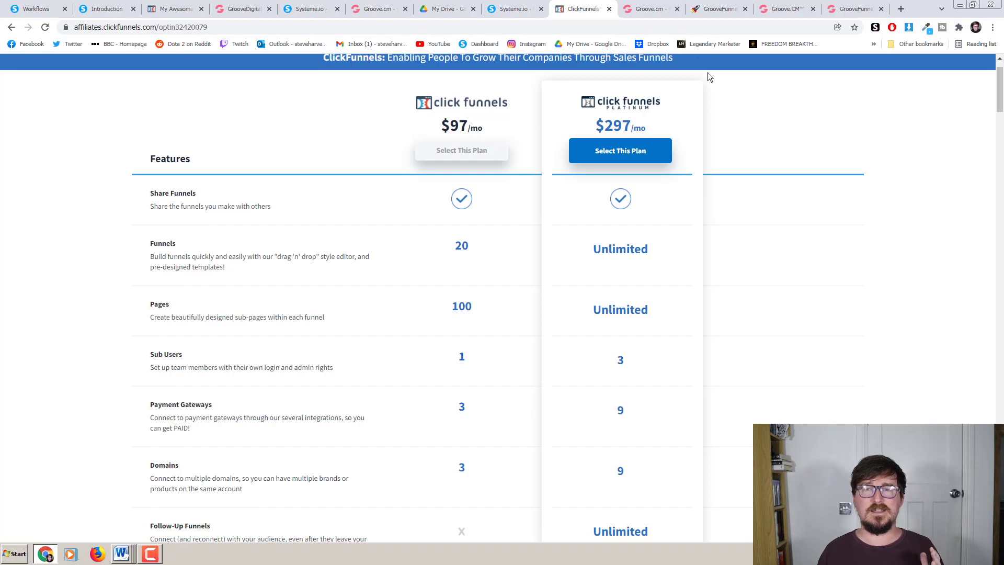
click(648, 9)
click(850, 9)
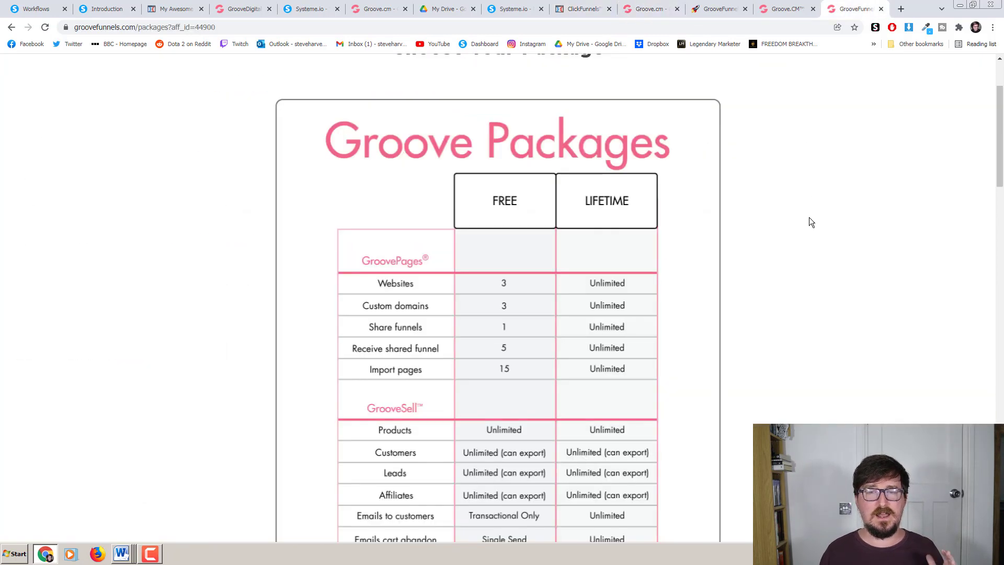
click(774, 9)
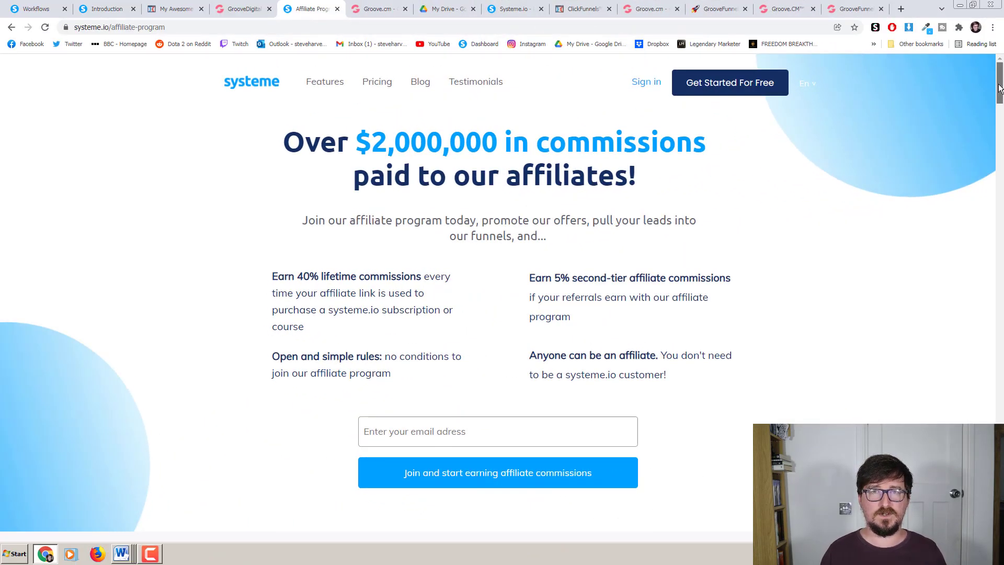
Examine the Systeme.io affiliate program page, from the commission terms through the getting-started steps to the offers to promote.
scroll(1000, 89, down, 1)
scroll(999, 89, up, 1)
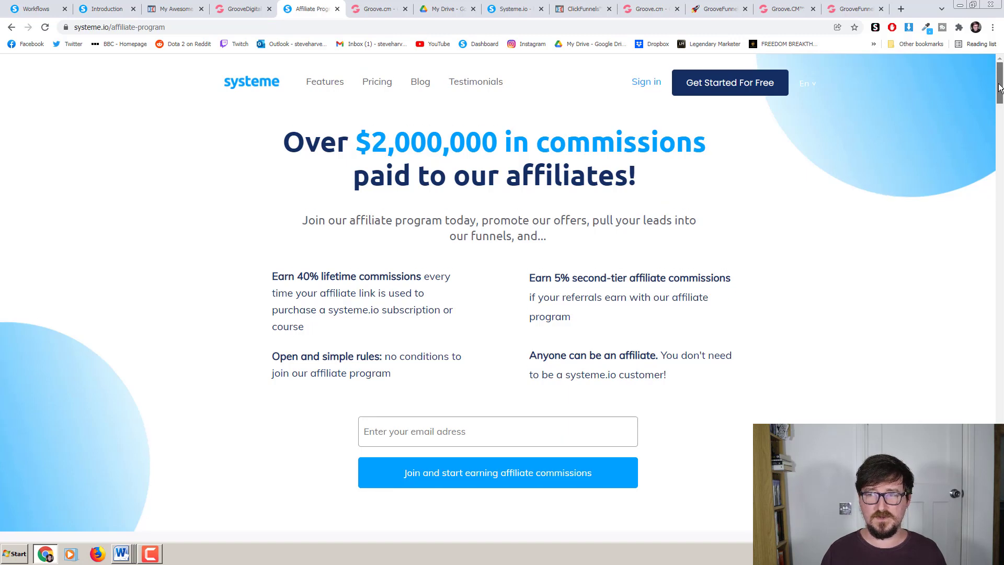
scroll(983, 99, down, 3)
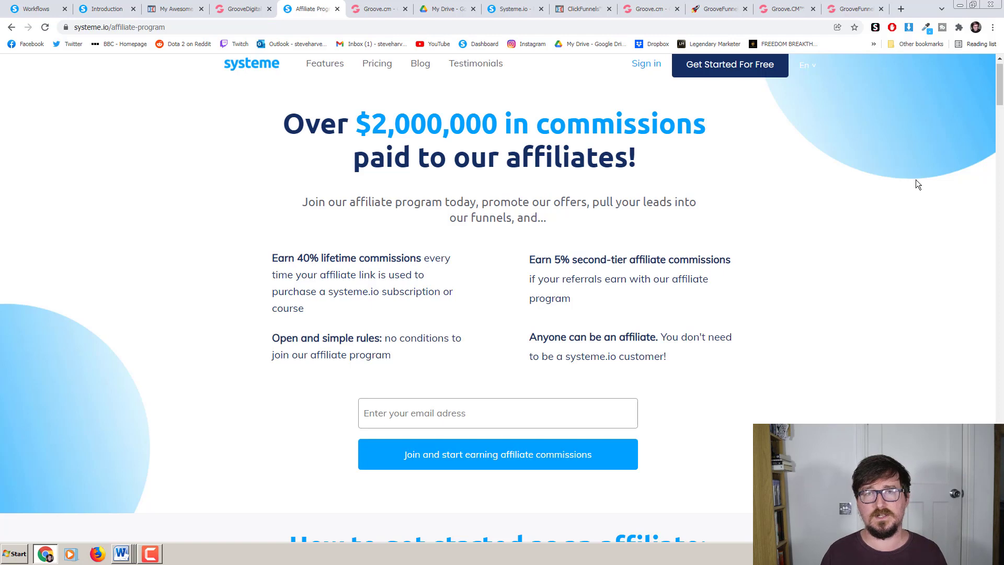
drag(1000, 83, 999, 129)
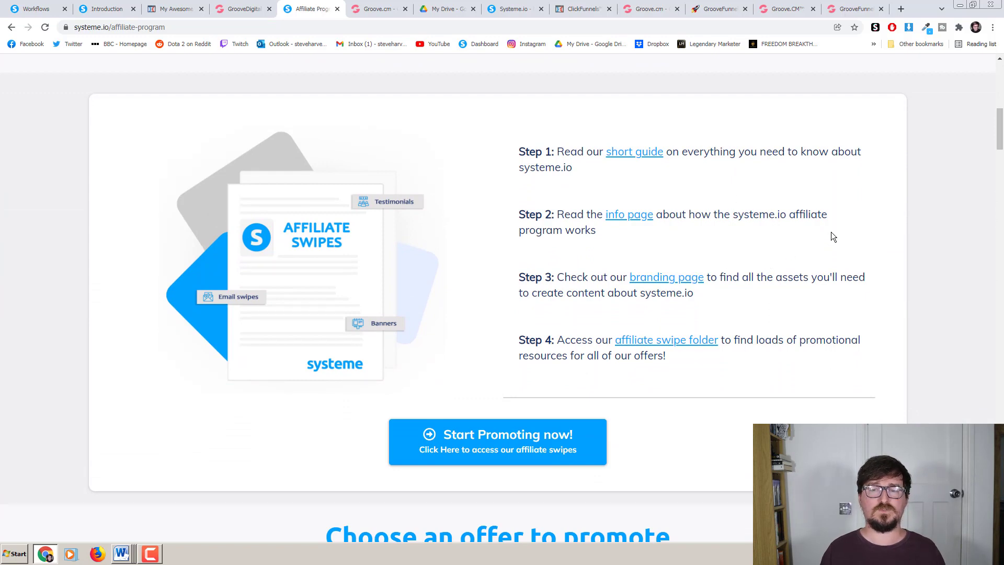
drag(998, 132, 986, 202)
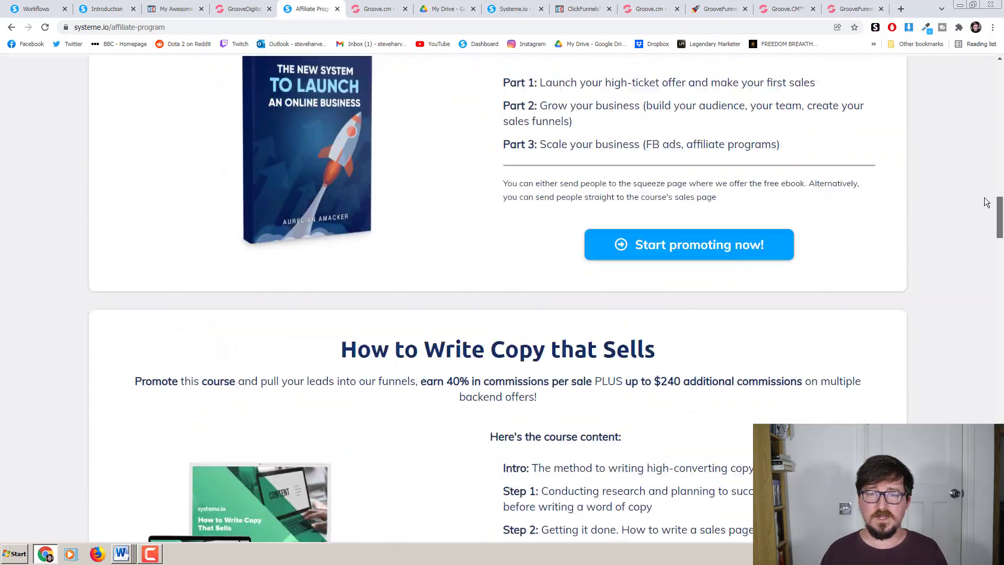
scroll(986, 203, up, 20)
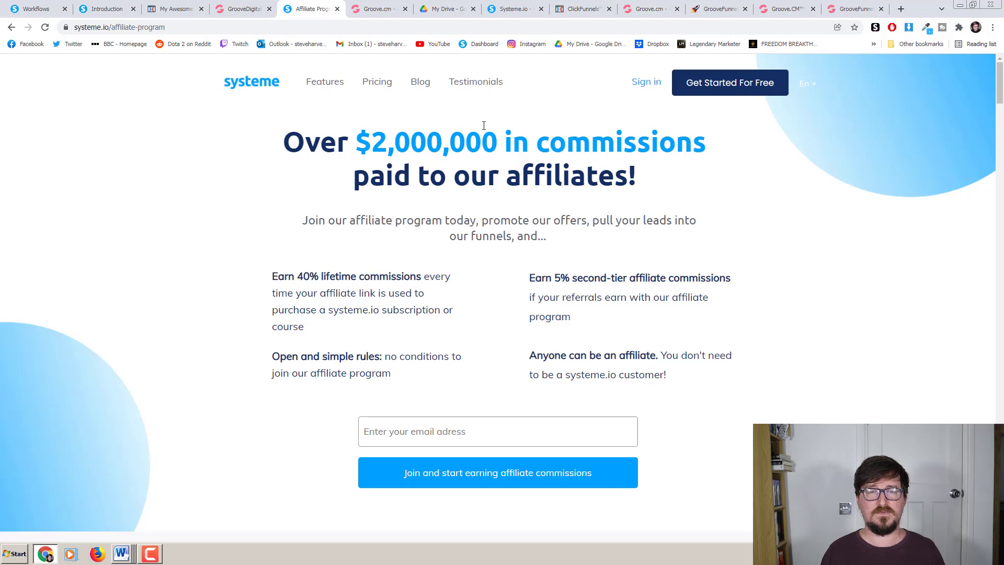
Open the Systeme.io pricing page and examine the monthly prices of the Free, Startup and Webinar plans.
click(387, 83)
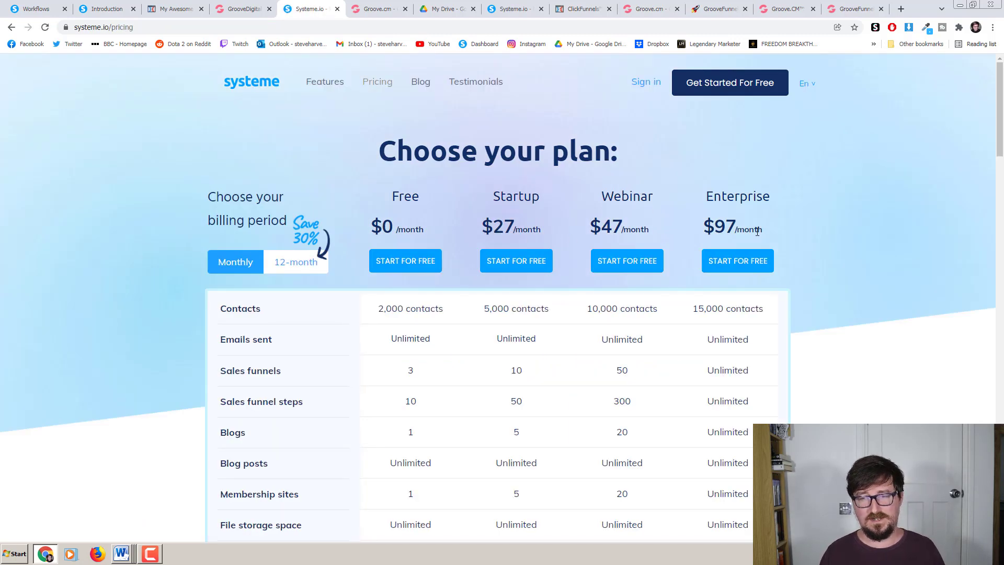
drag(425, 233, 382, 196)
click(268, 169)
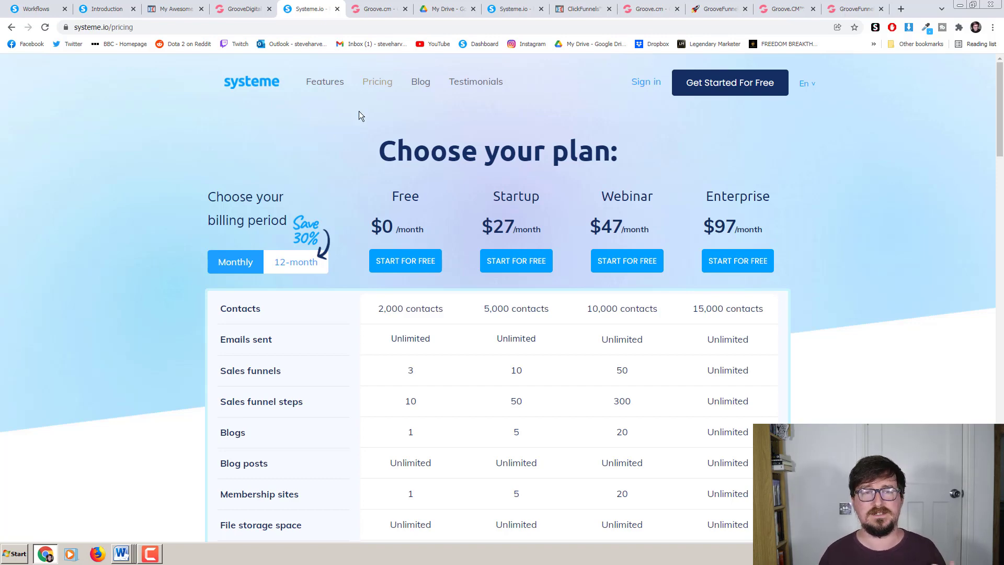
drag(635, 229, 536, 204)
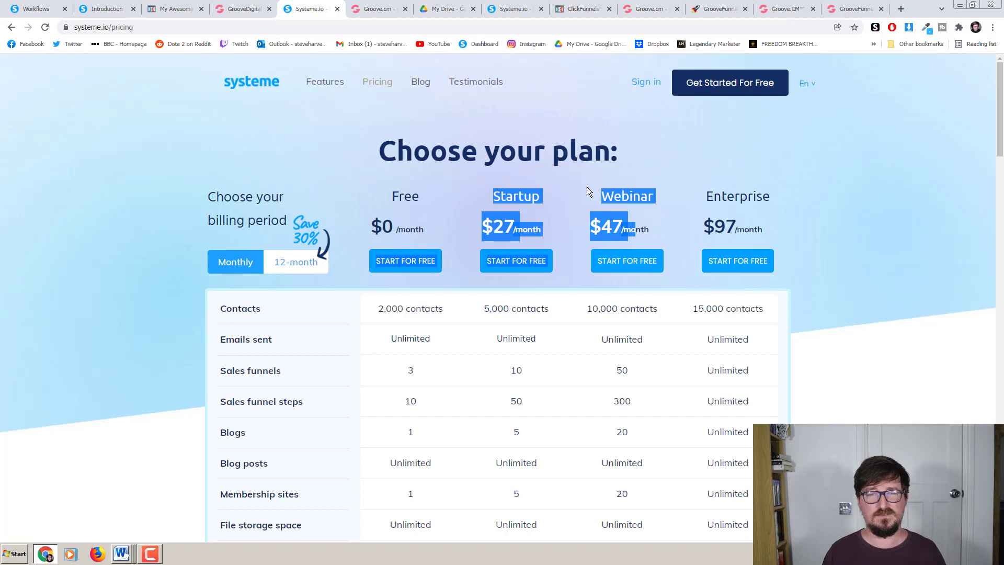
click(845, 168)
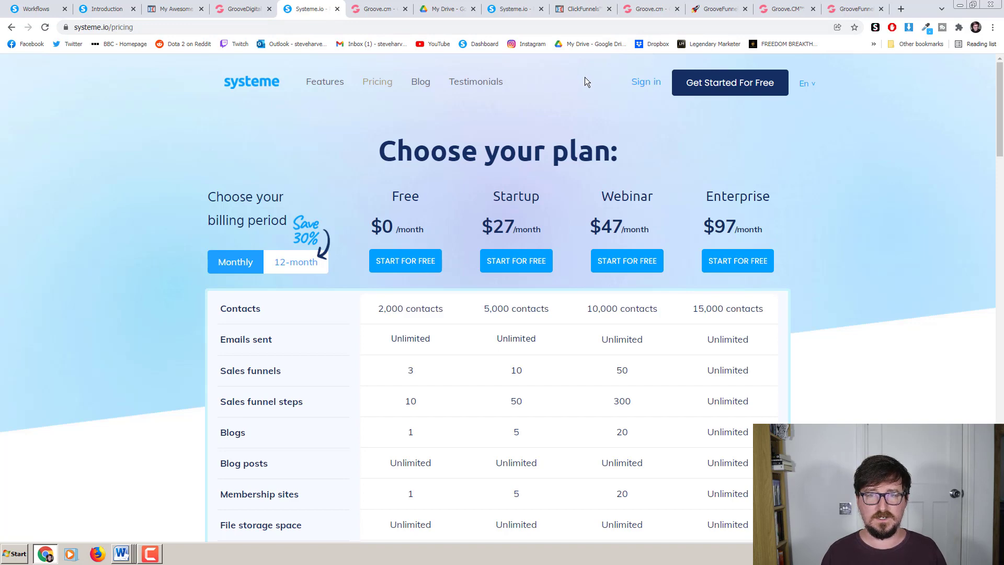
Open the ClickFunnels affiliate program page, then check the ClickFunnels and Systeme.io plan prices against it.
click(585, 11)
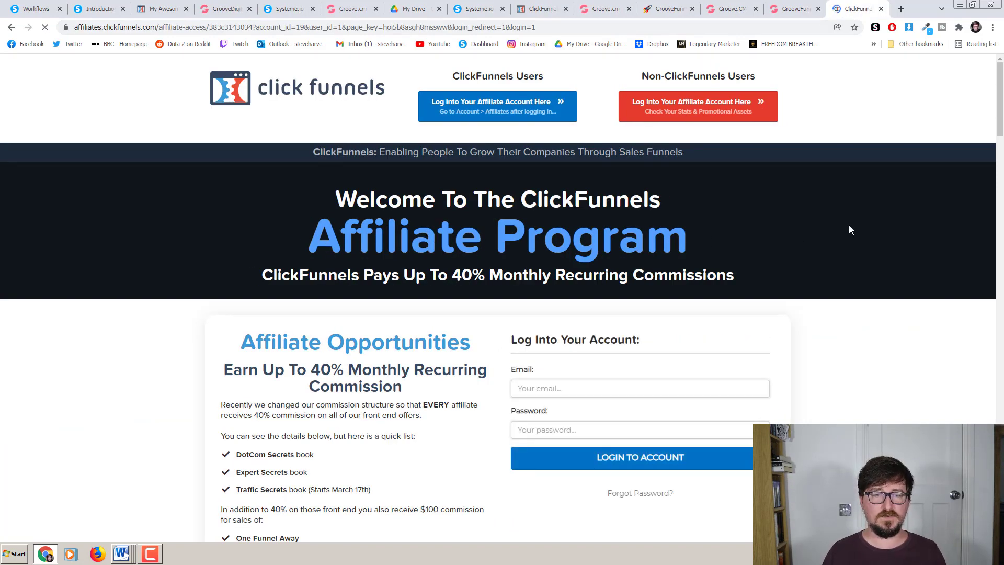
scroll(849, 230, down, 2)
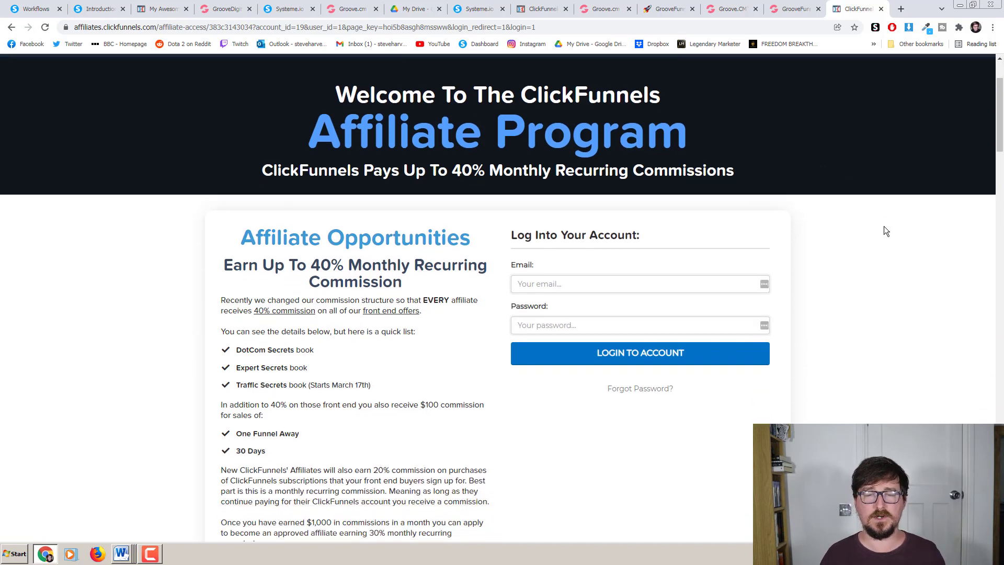
click(542, 9)
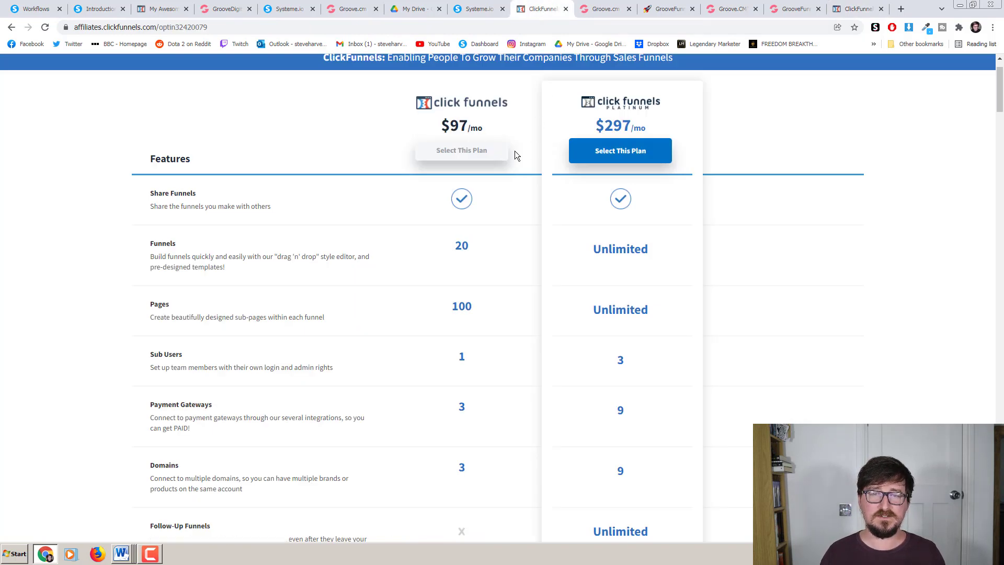
click(489, 9)
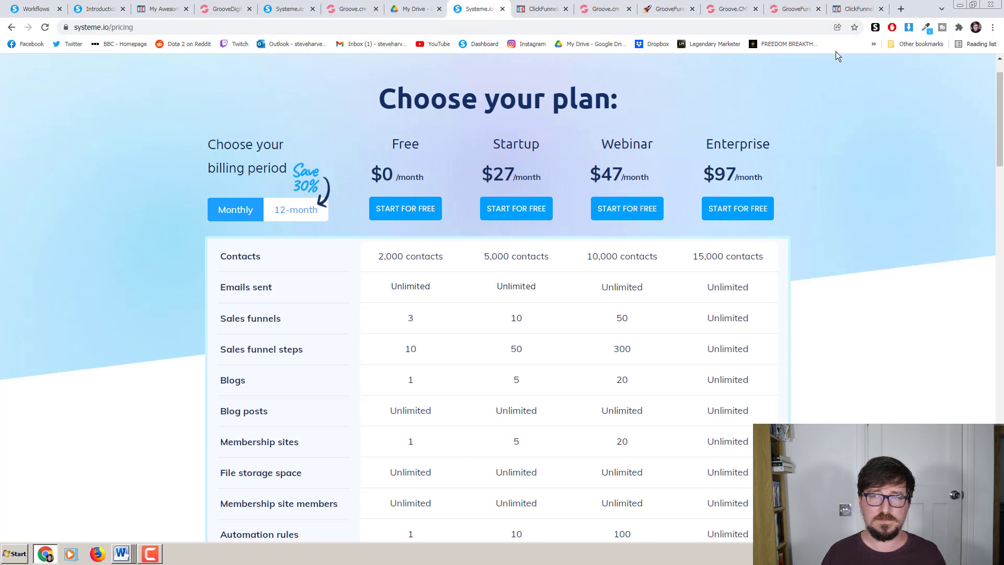
Examine the ClickFunnels affiliate opportunities, highlighting the list from the DotCom Secrets book down to the One Funnel Away and 30 Days offers.
click(849, 14)
scroll(855, 211, down, 3)
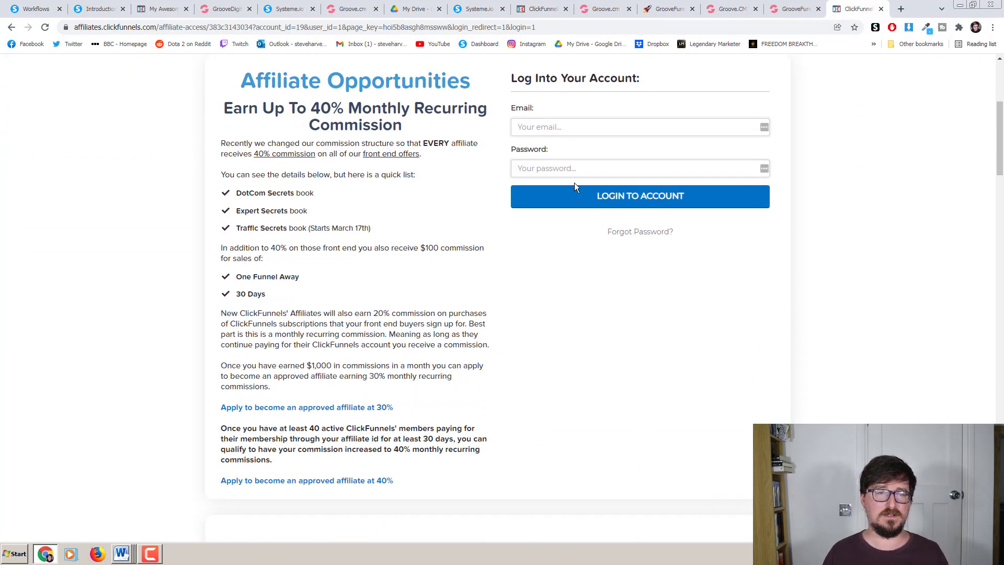
scroll(433, 176, down, 2)
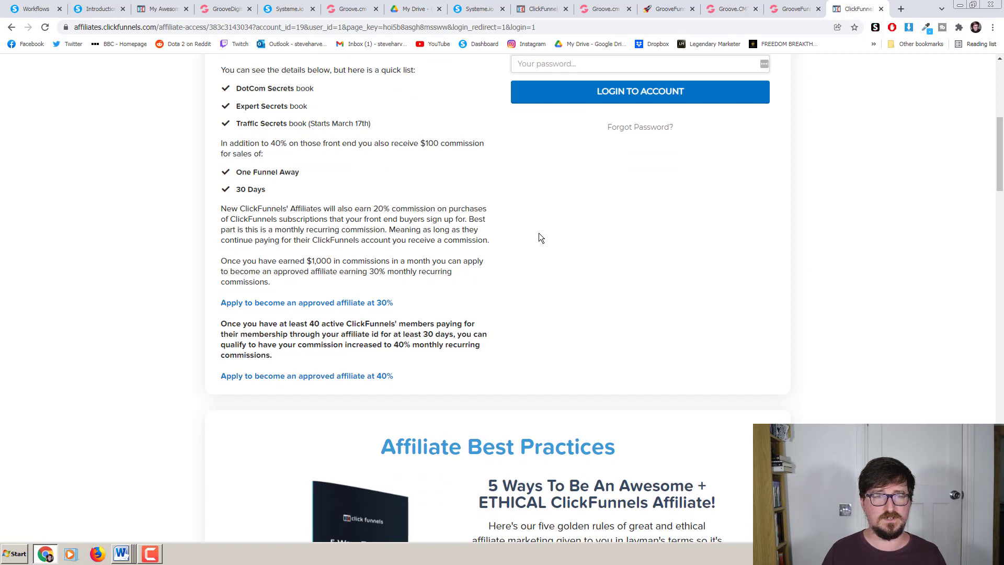
scroll(539, 236, up, 2)
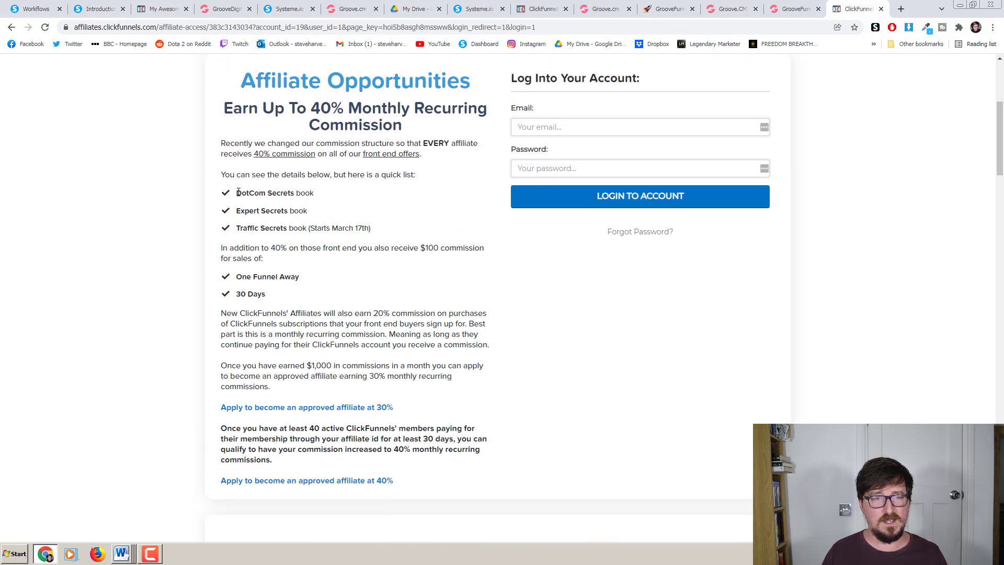
drag(236, 193, 384, 227)
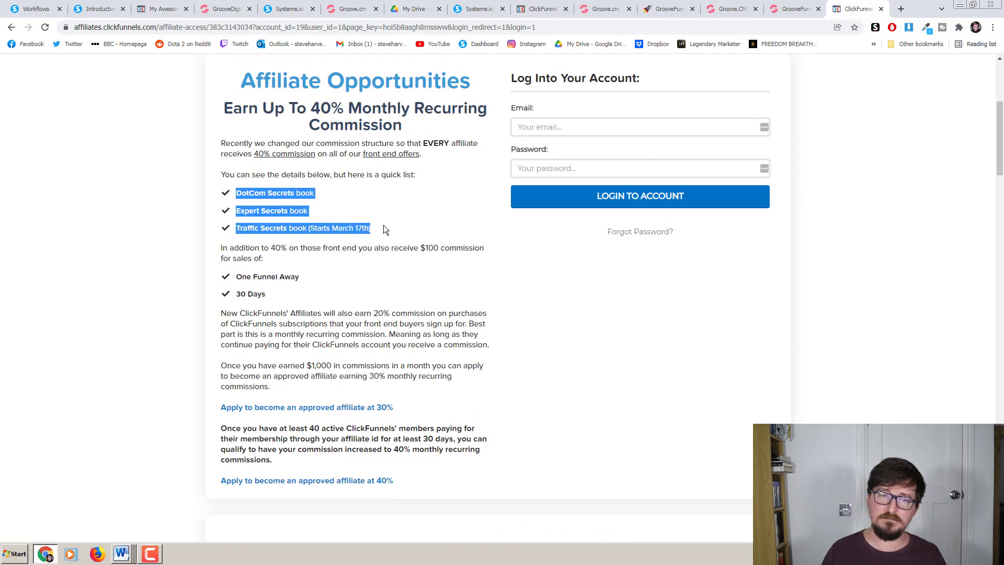
drag(314, 295, 229, 195)
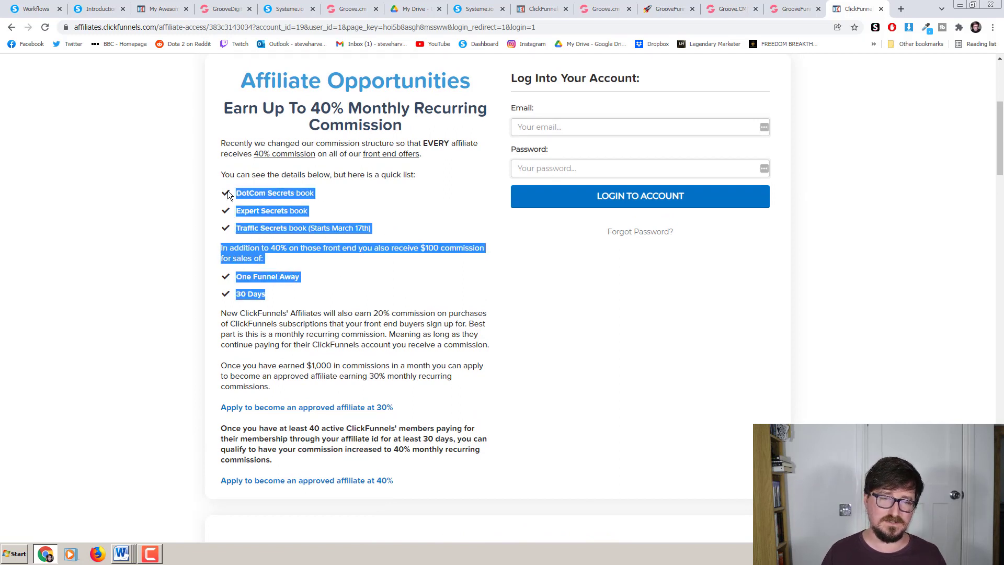
click(229, 195)
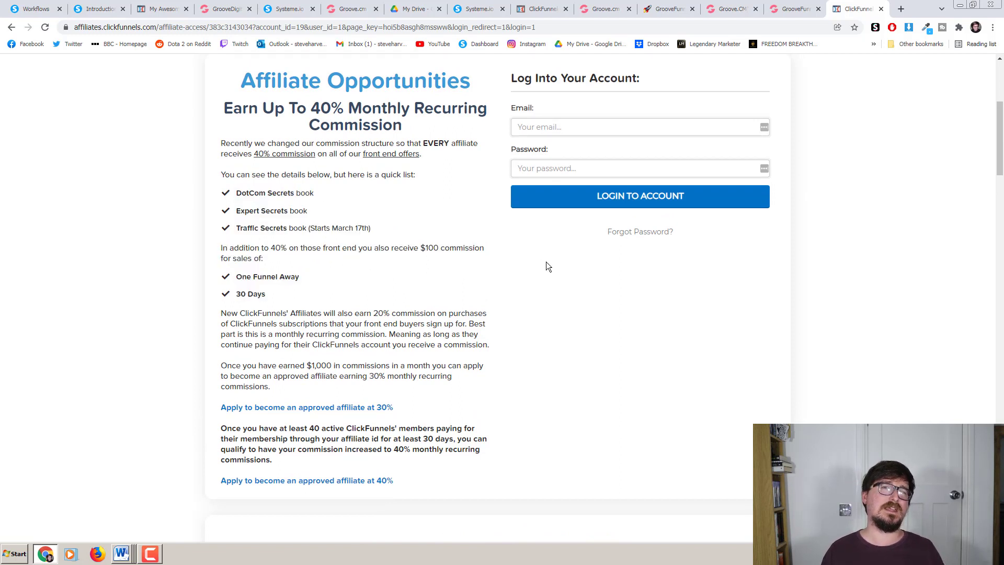
Read the ClickFunnels recurring subscription commission terms and the conditions for becoming an approved affiliate at 30% and 40%.
scroll(546, 264, down, 2)
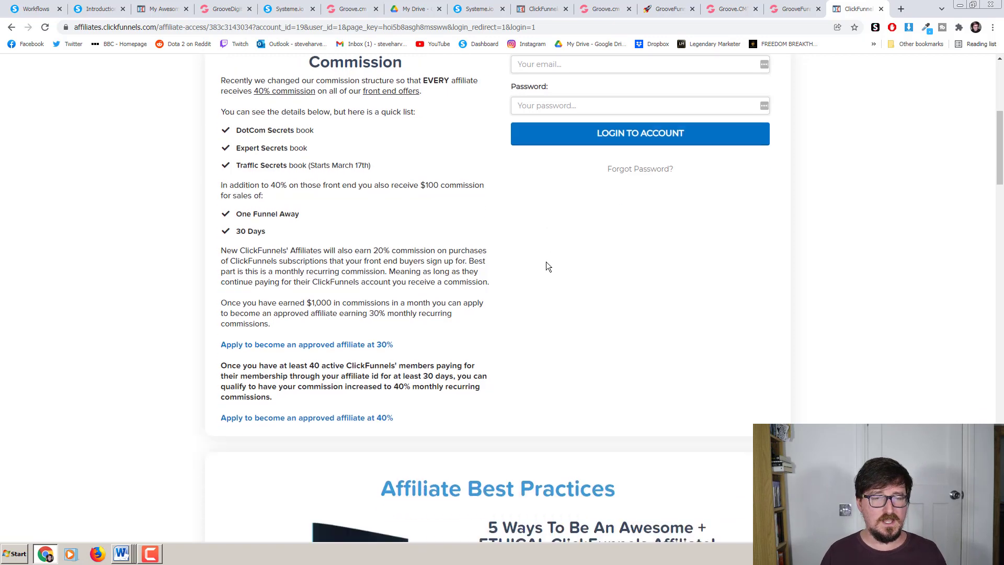
drag(468, 240, 472, 190)
click(571, 260)
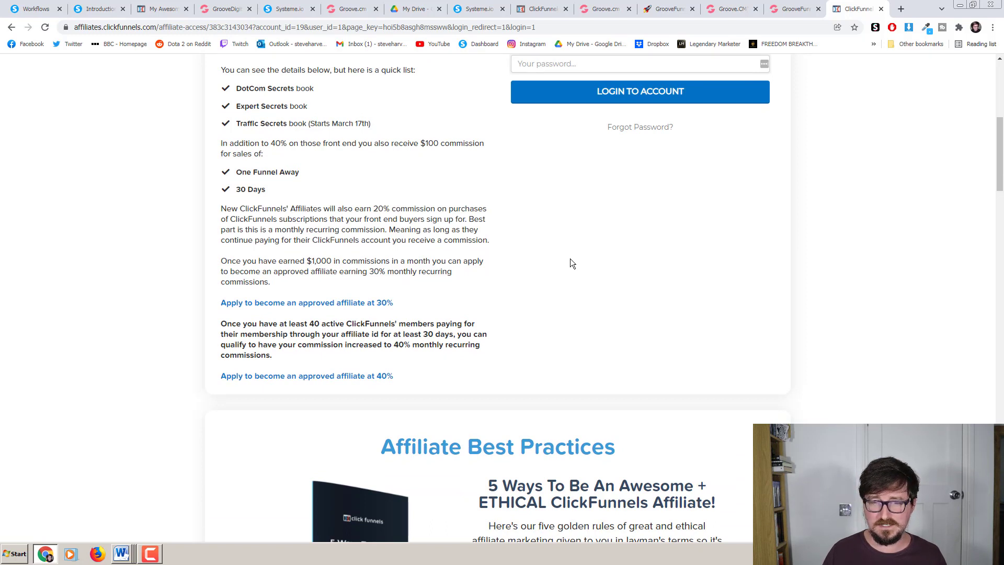
drag(464, 277, 475, 246)
click(476, 251)
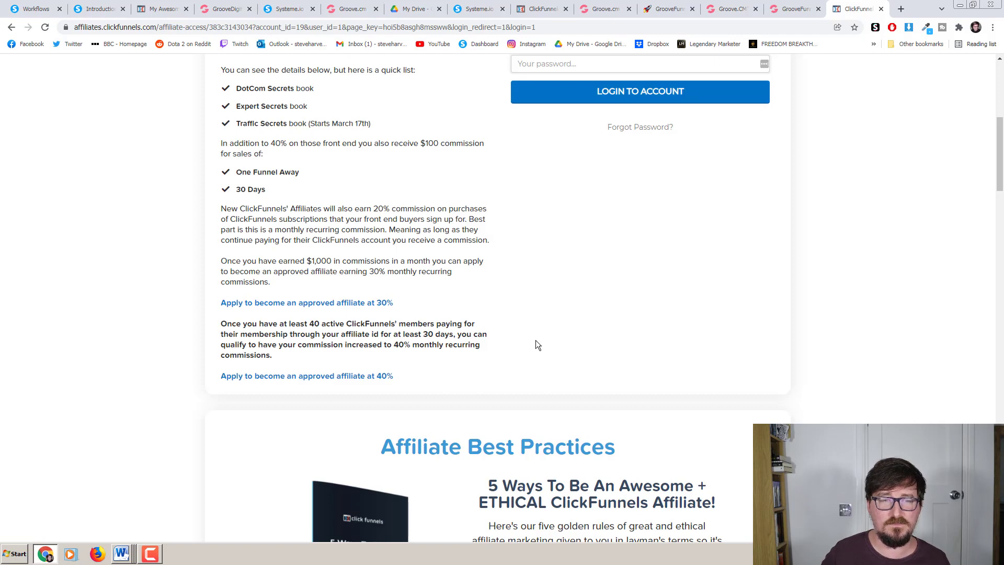
scroll(536, 345, up, 1)
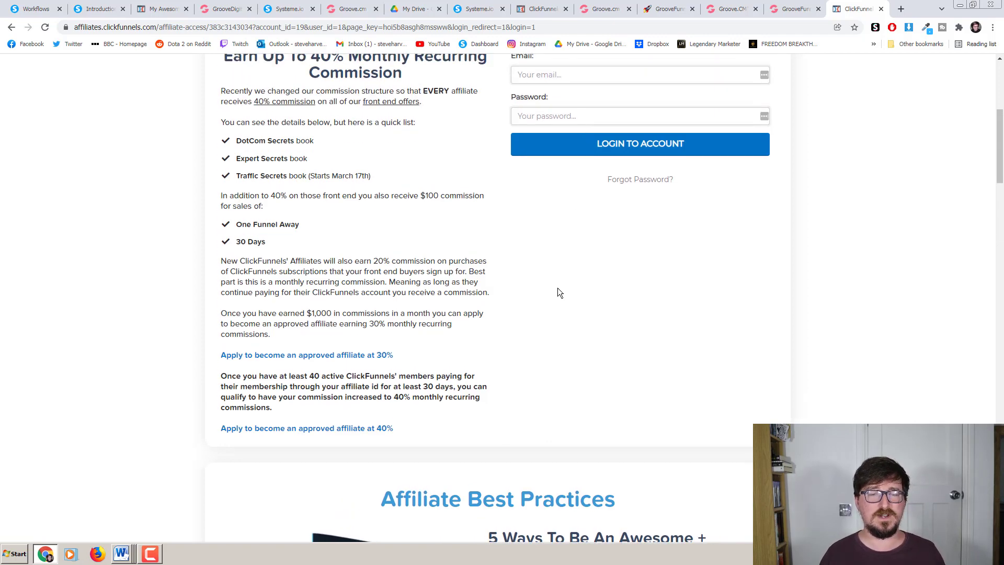
Compare the ClickFunnels and Systeme.io monthly plan prices with the Groove.cm upgrade page.
click(547, 9)
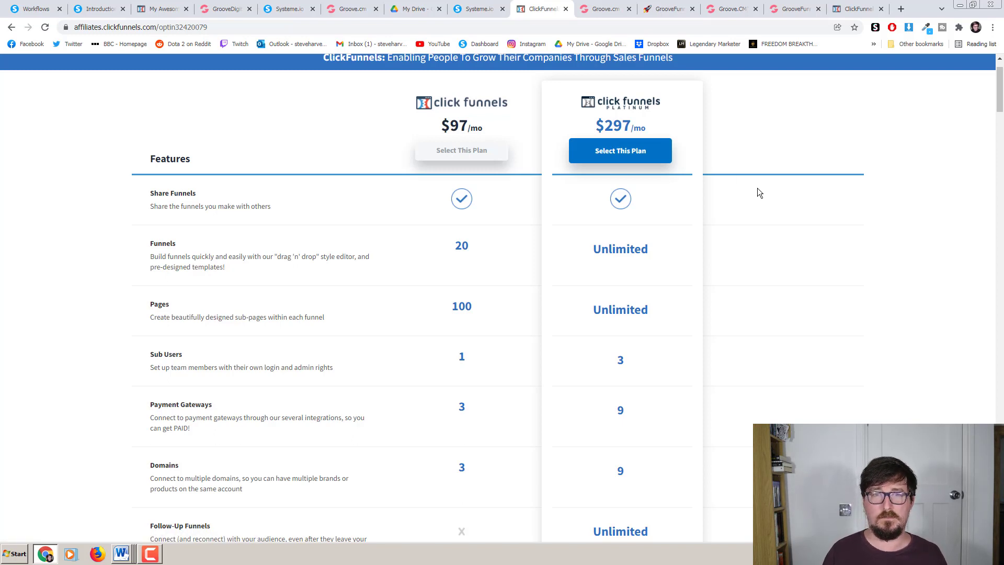
click(474, 14)
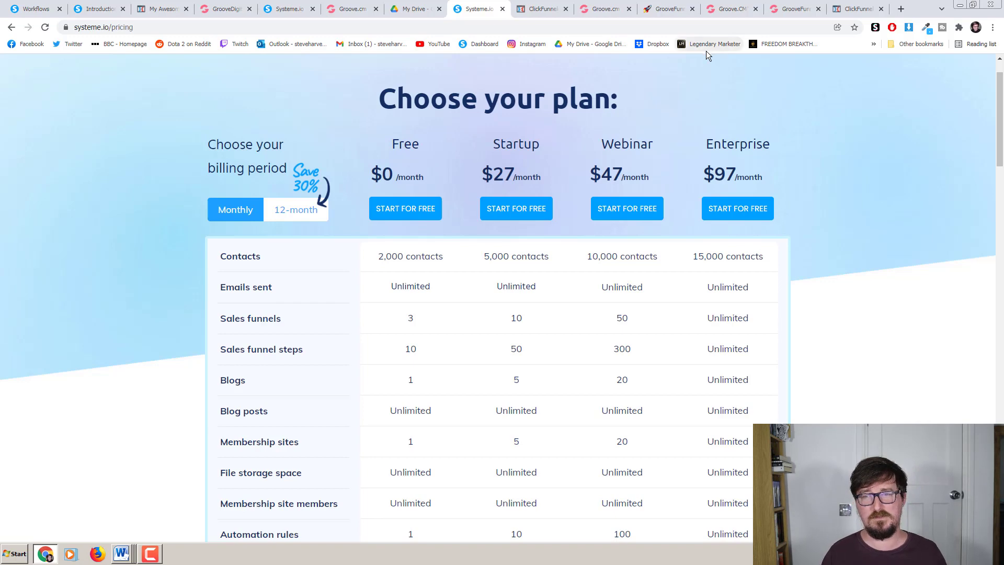
click(724, 11)
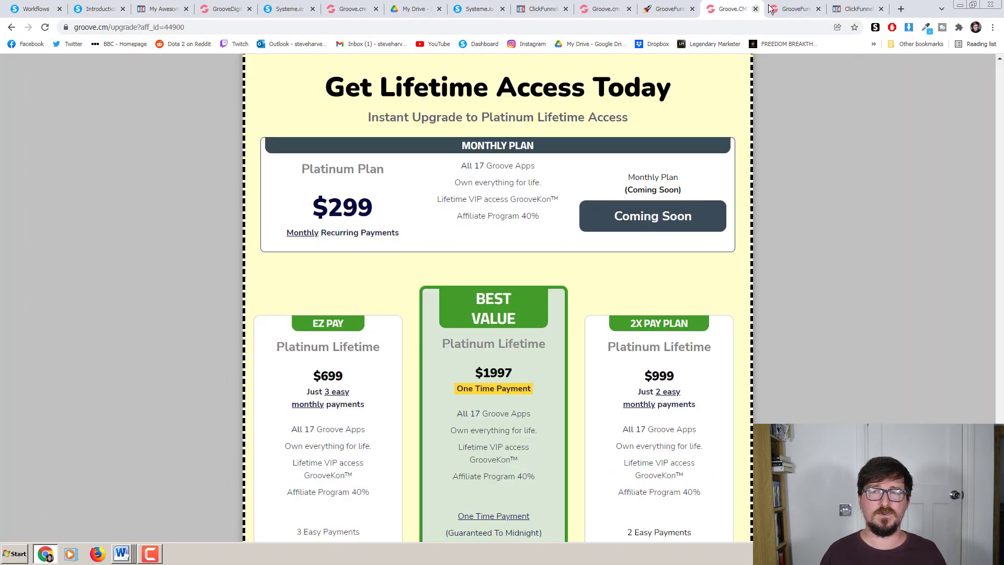
Find the Groove partner program page among the open Groove pages and look through its recurring income offer.
click(770, 11)
click(604, 9)
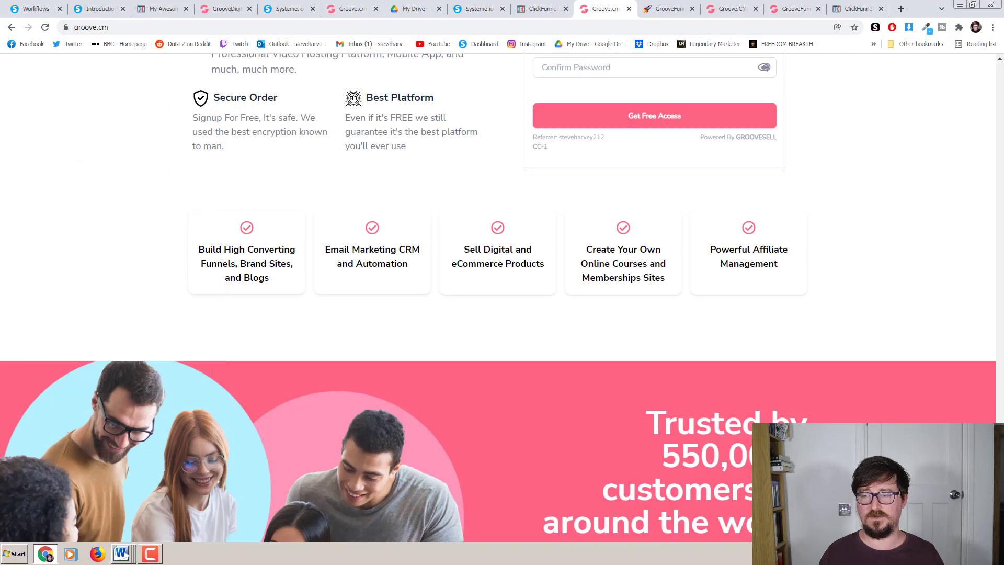
scroll(1000, 101, up, 10)
key(ctrl+4)
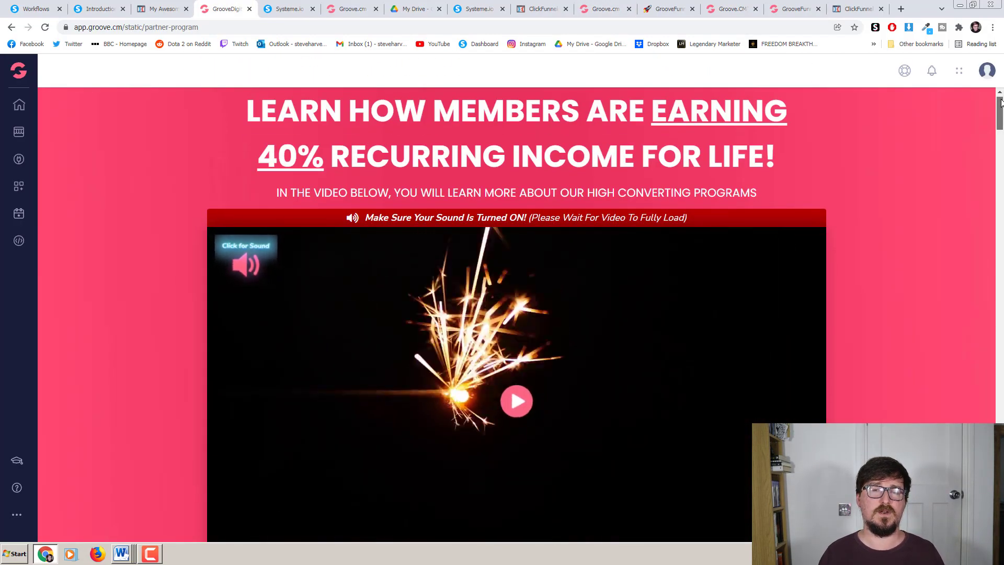
drag(1001, 101, 998, 198)
Examine the monthly Platinum plan and the Platinum Lifetime payment options on the Groove.cm upgrade page.
click(717, 12)
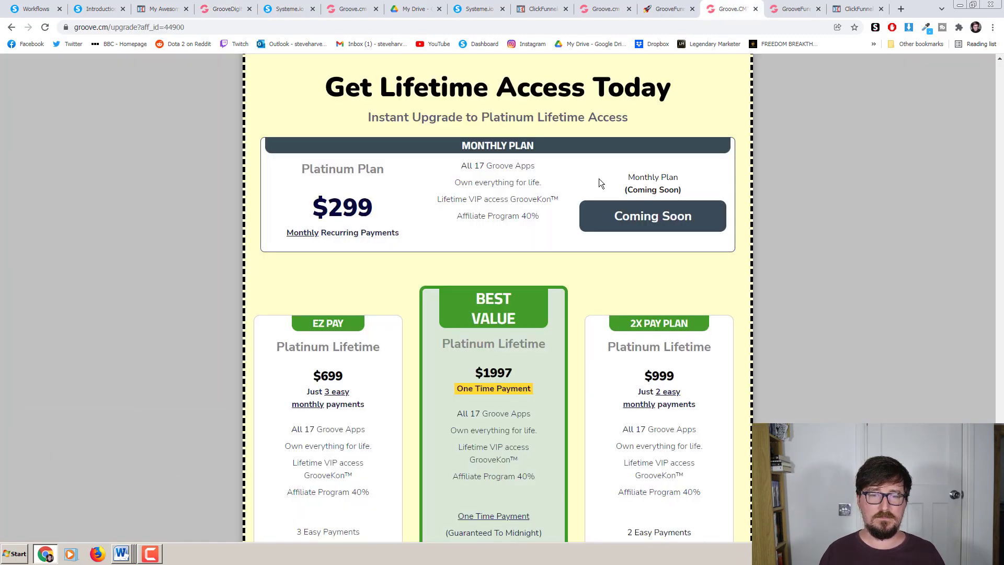
scroll(544, 262, down, 2)
scroll(541, 271, down, 1)
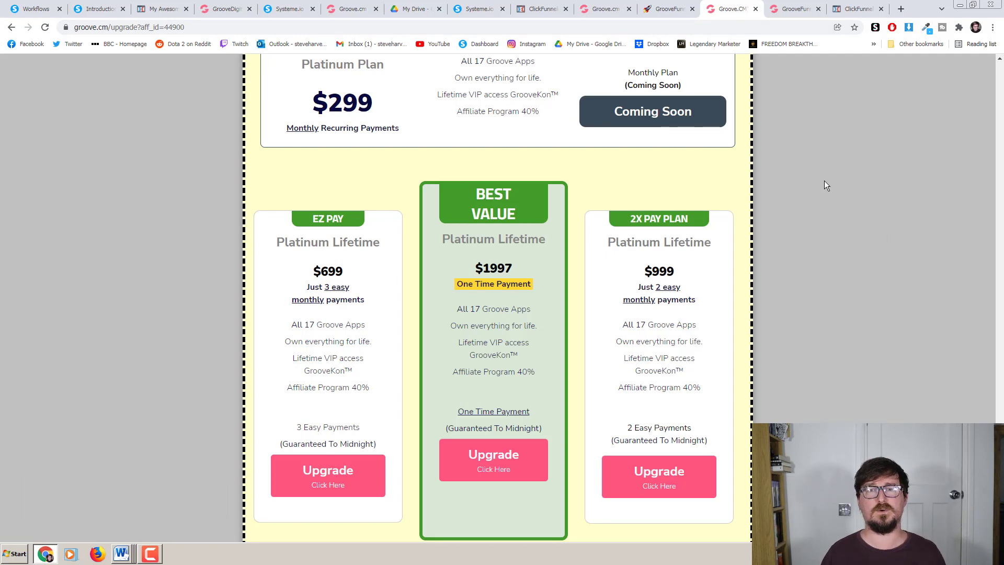
Return to the Groove partner program page and examine its Promotion Tools section and the introduction.
click(606, 9)
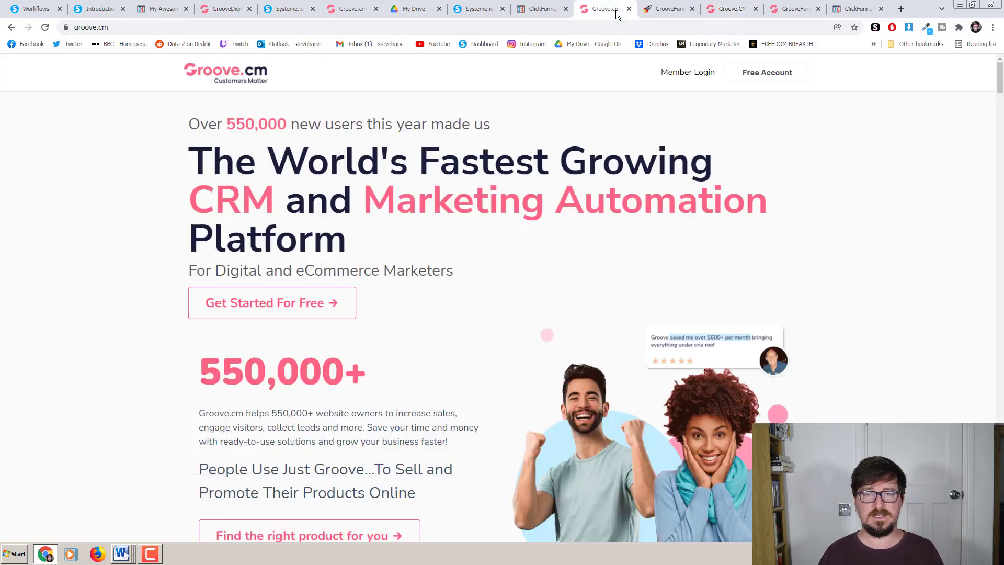
click(350, 9)
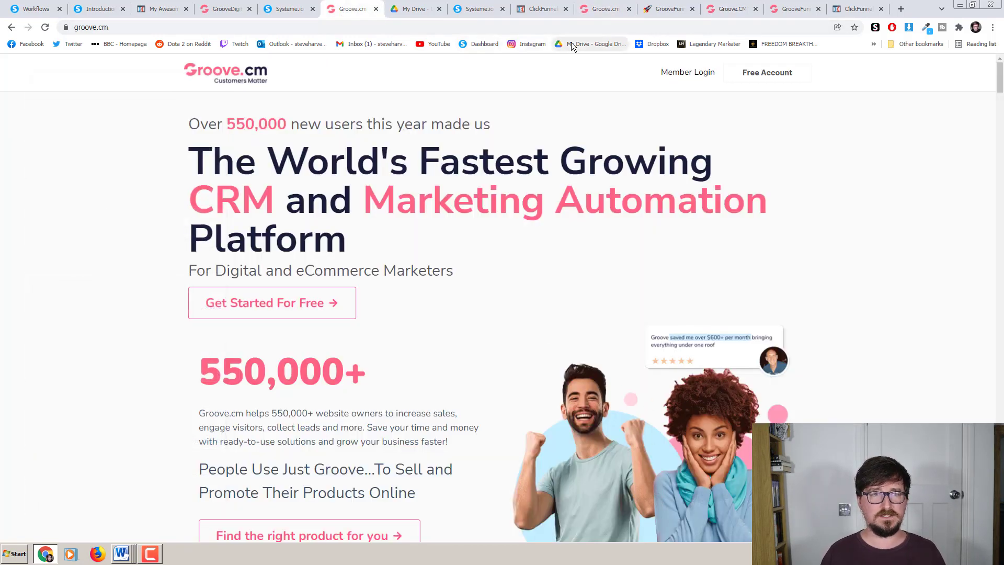
click(225, 9)
drag(1000, 210, 1001, 177)
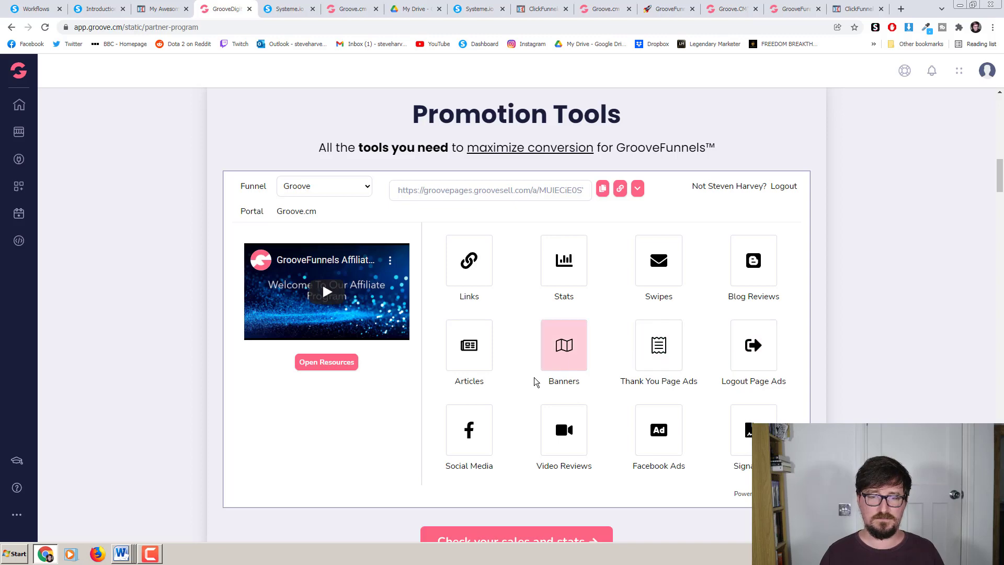
drag(1001, 186, 996, 116)
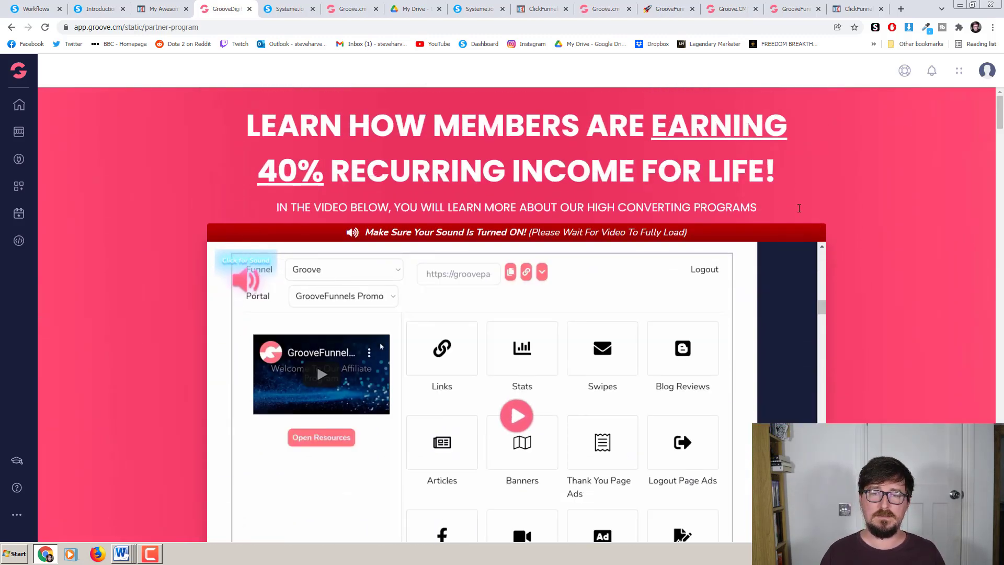
Go back to the Groove.cm upgrade page and review the affiliate program entries across the monthly and lifetime plans.
click(606, 9)
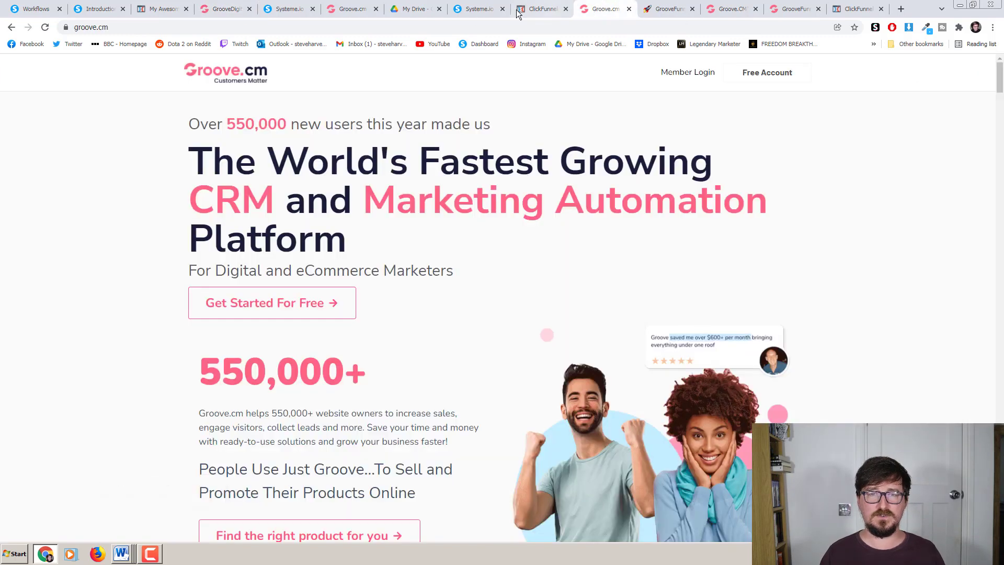
click(355, 11)
click(716, 12)
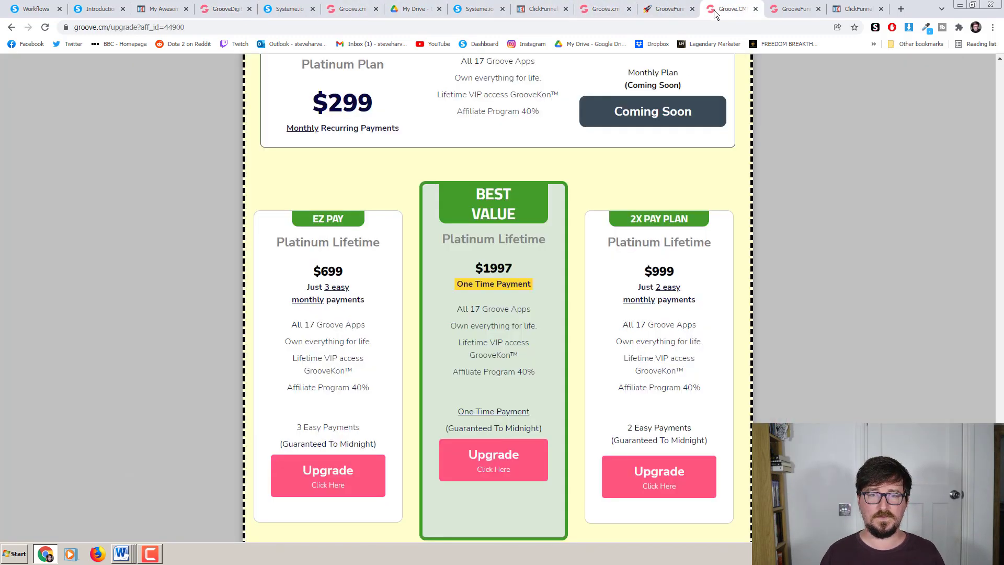
scroll(491, 220, up, 1)
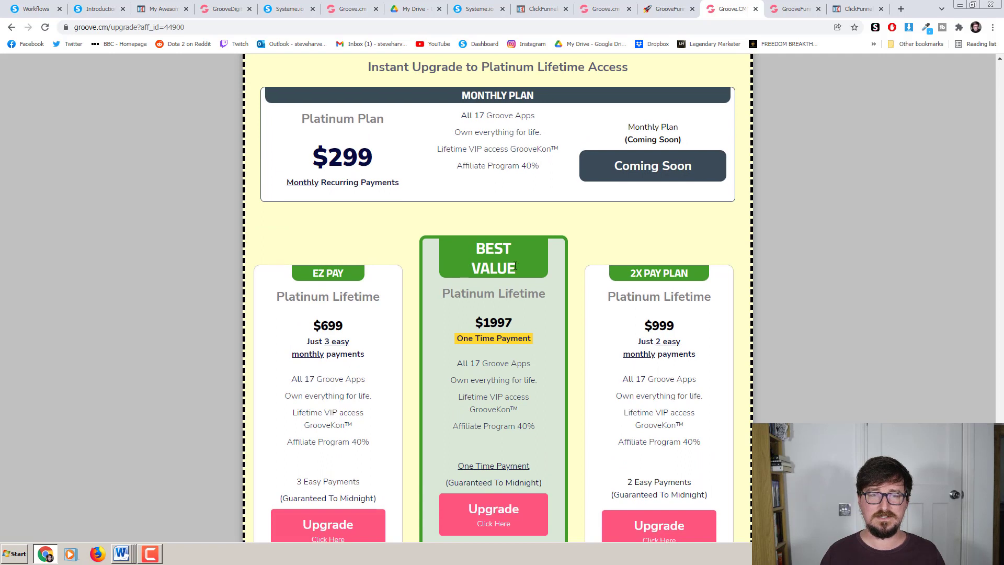
scroll(416, 179, up, 1)
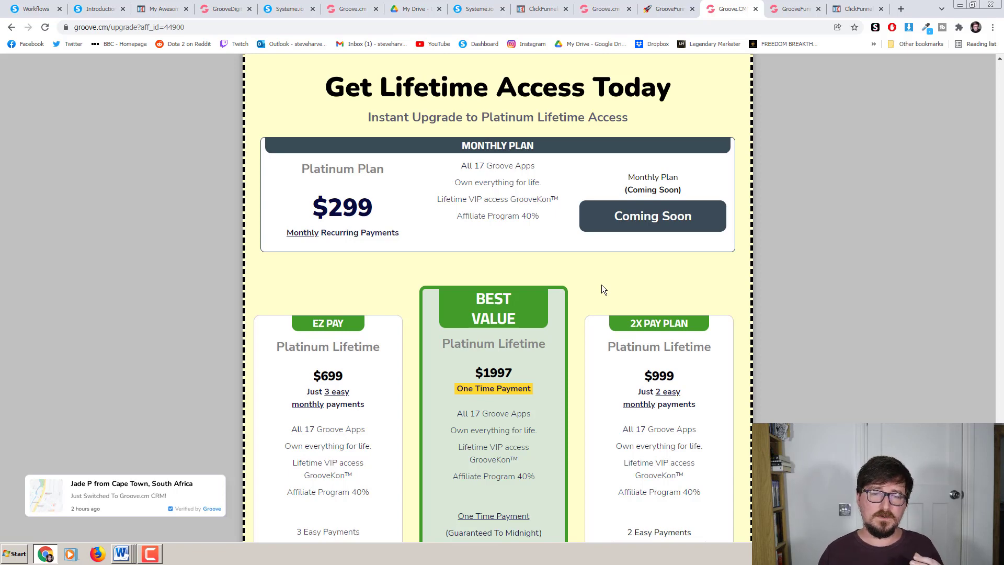
scroll(603, 289, down, 1)
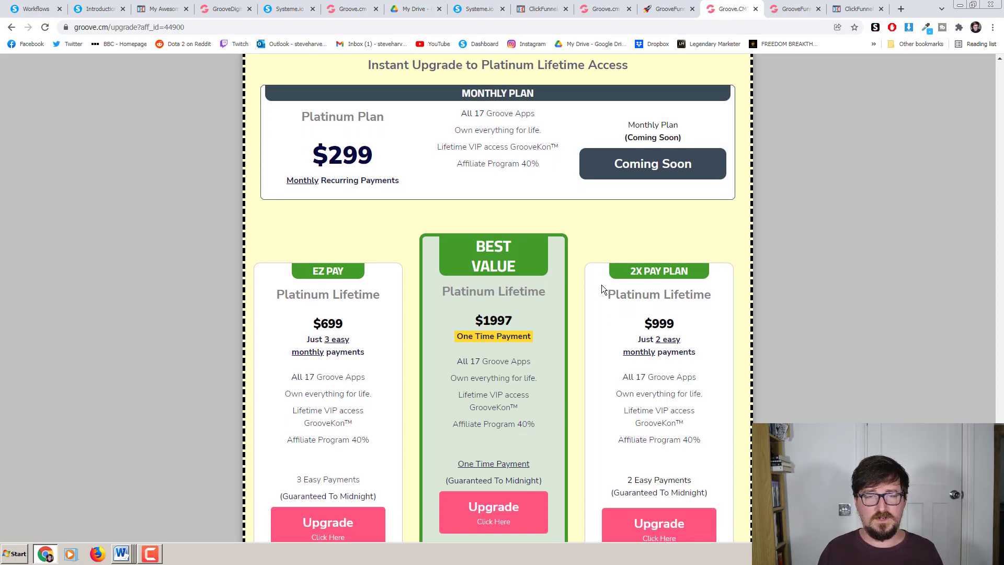
scroll(602, 284, up, 1)
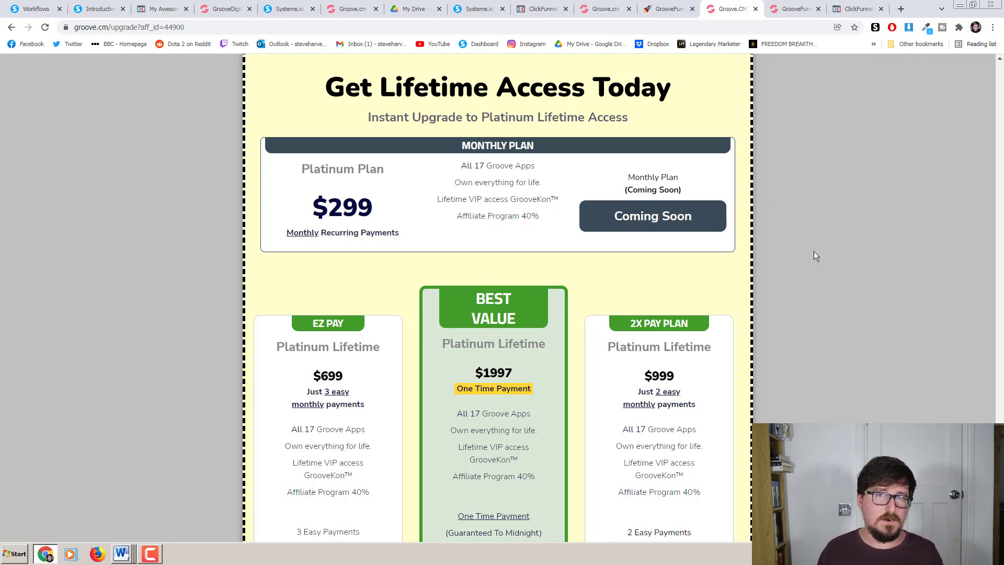
scroll(814, 252, up, 2)
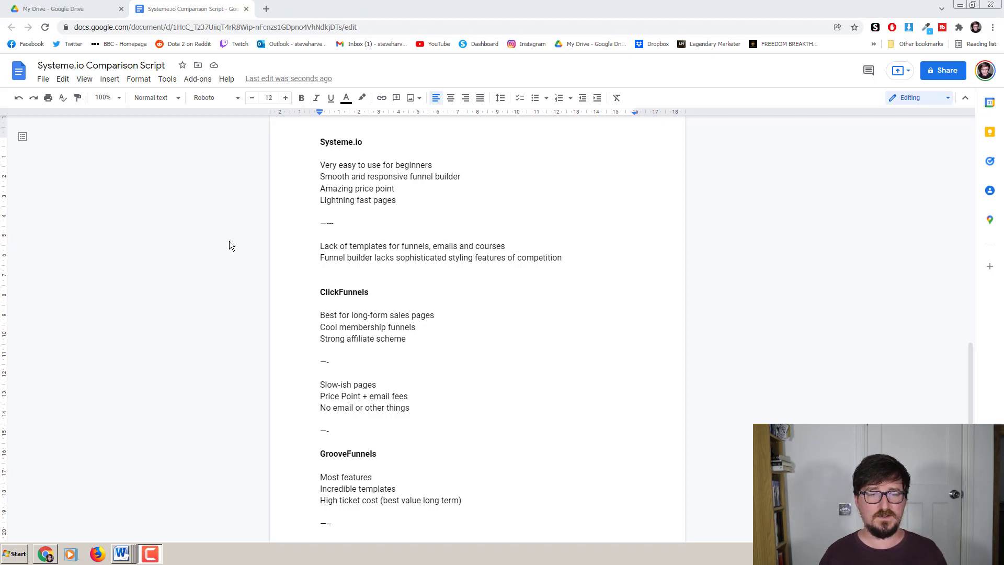
Review the pros and cons of Systeme.io, ClickFunnels and GrooveFunnels in the Systeme.io Comparison Script document.
scroll(237, 279, down, 1)
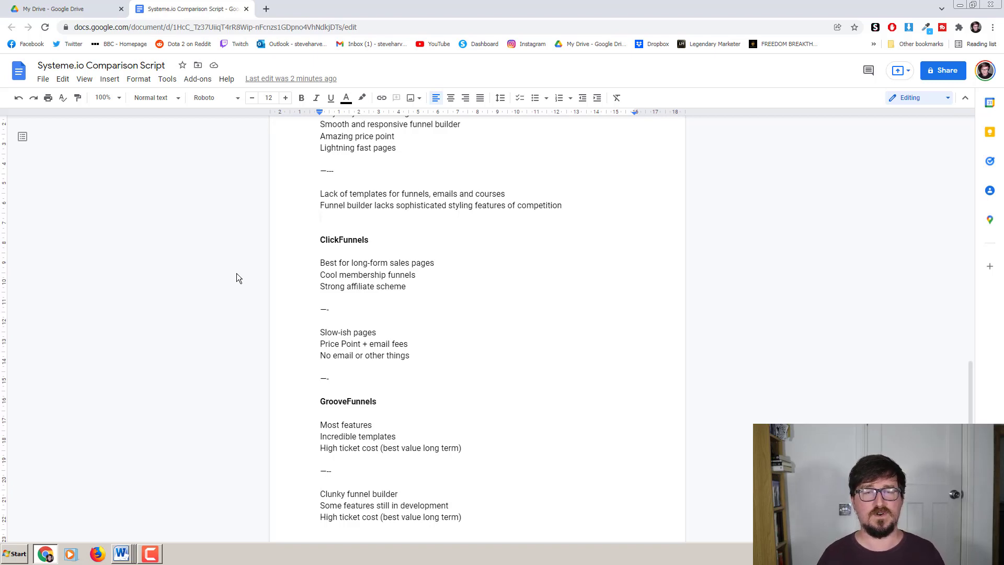
scroll(237, 273, down, 2)
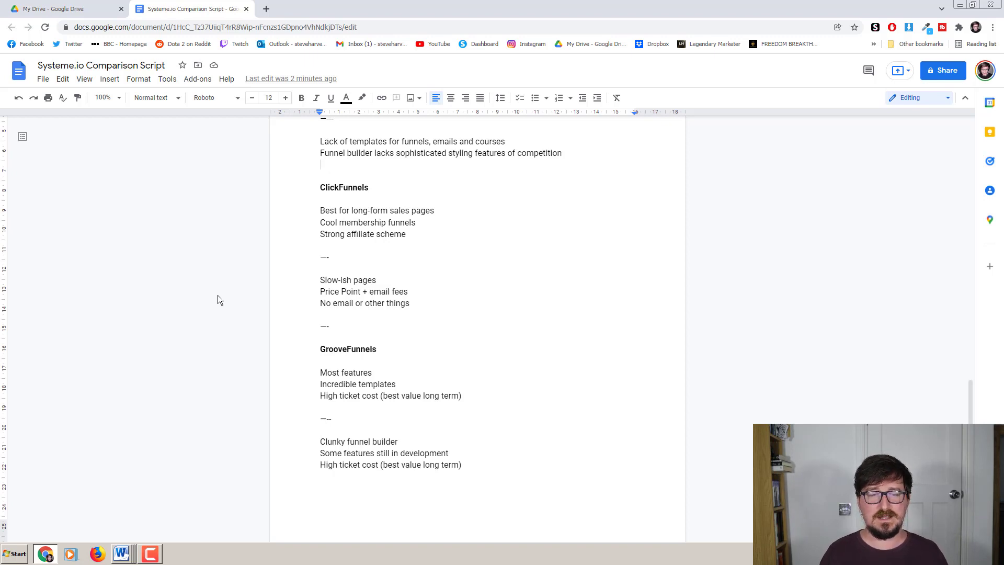
click(309, 317)
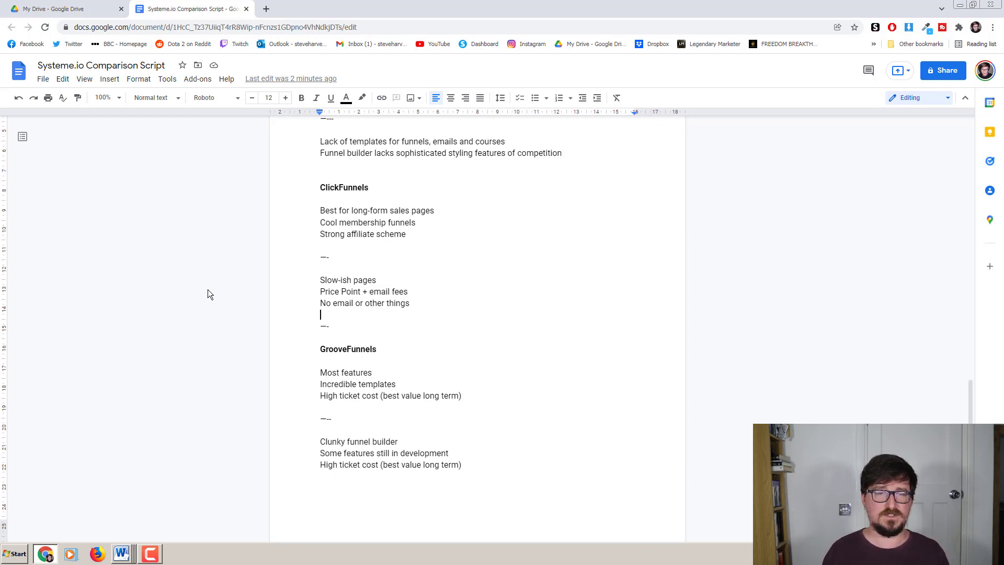
Review the strengths listed for GrooveFunnels, from its features and templates through to its high ticket cost and long-term value.
scroll(209, 290, down, 1)
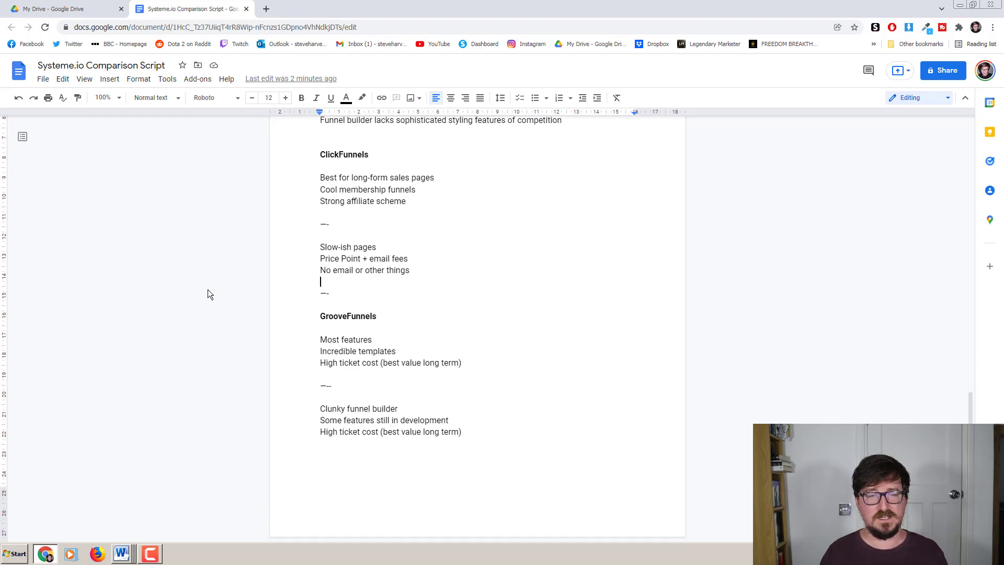
click(311, 339)
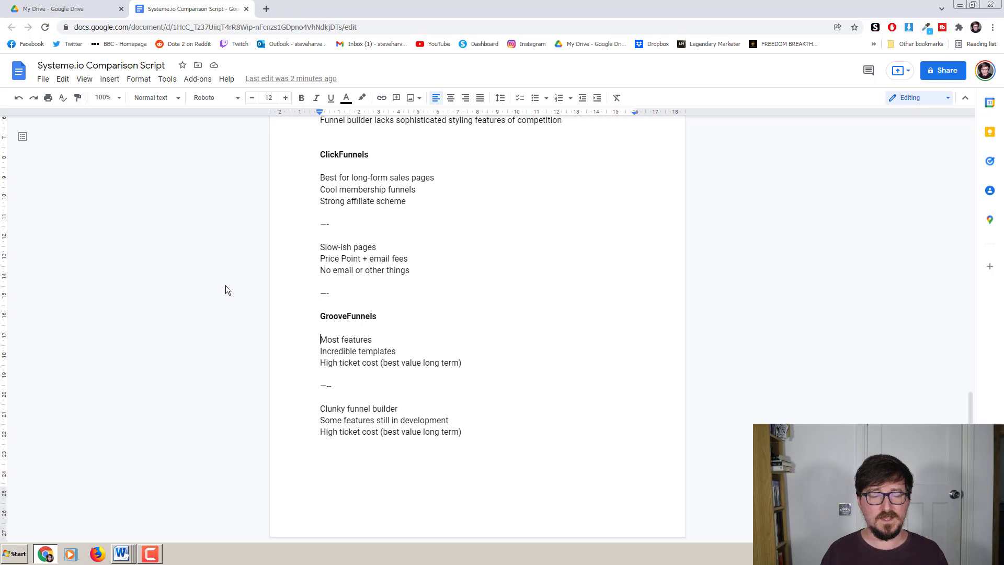
click(306, 351)
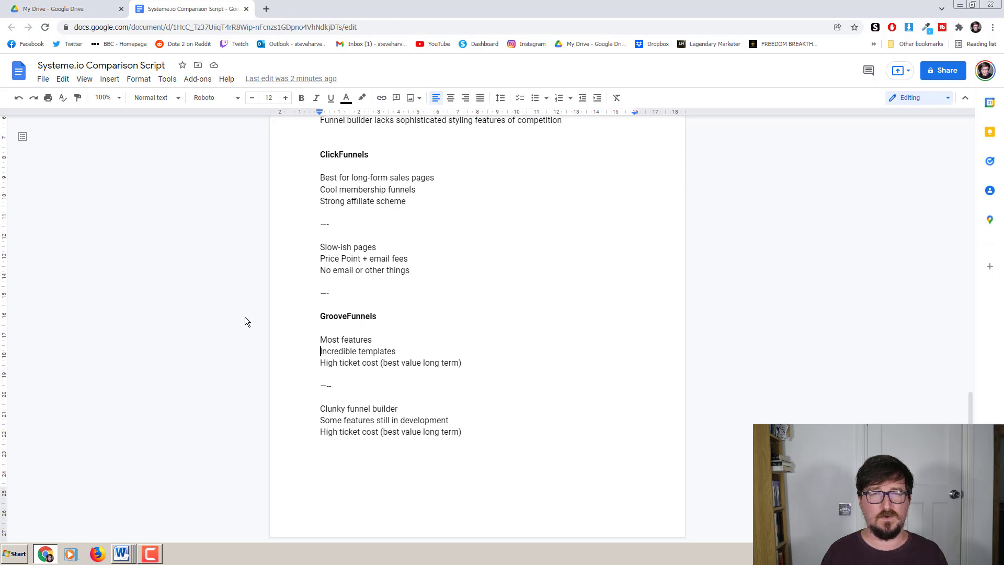
click(311, 362)
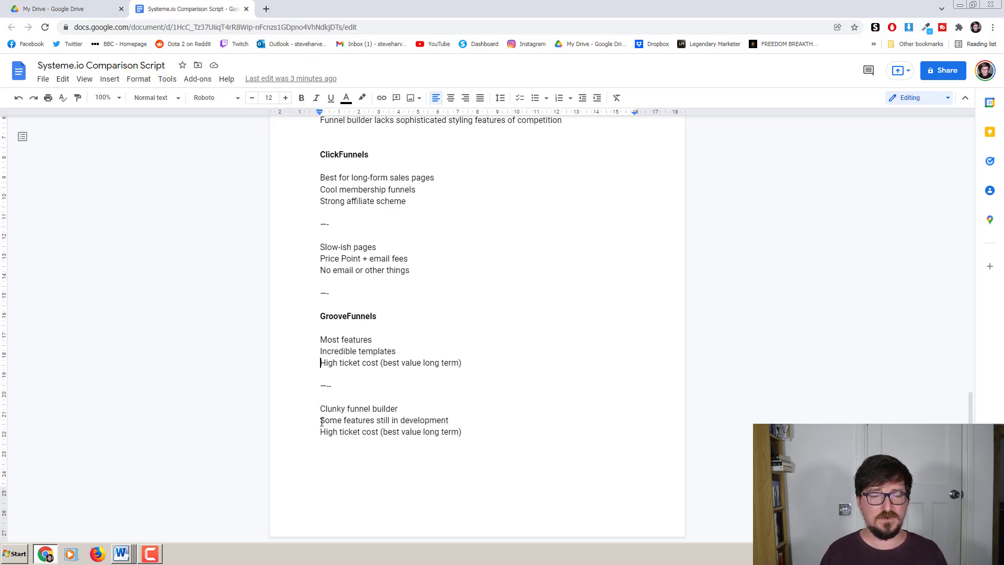
click(272, 308)
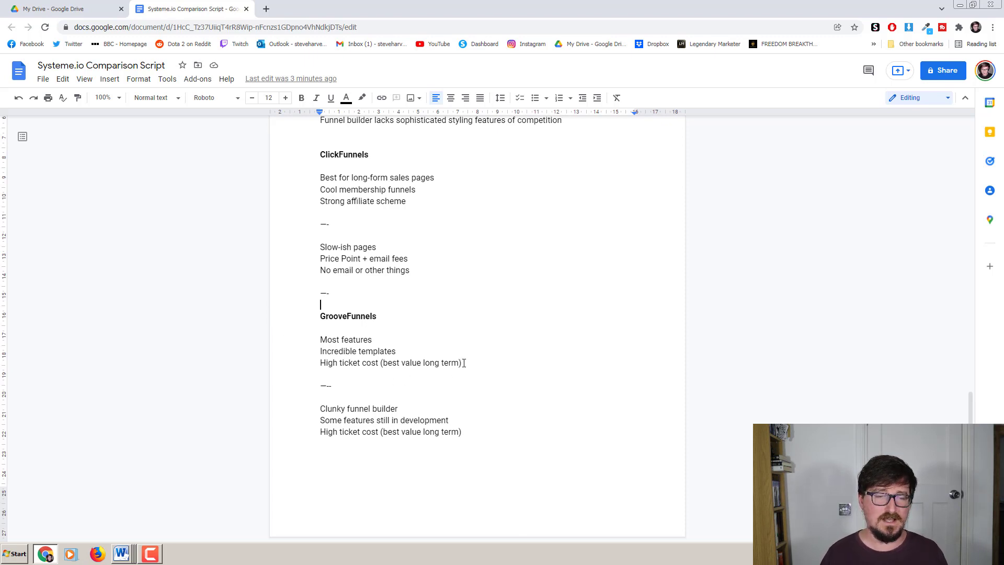
drag(461, 363, 310, 369)
click(293, 326)
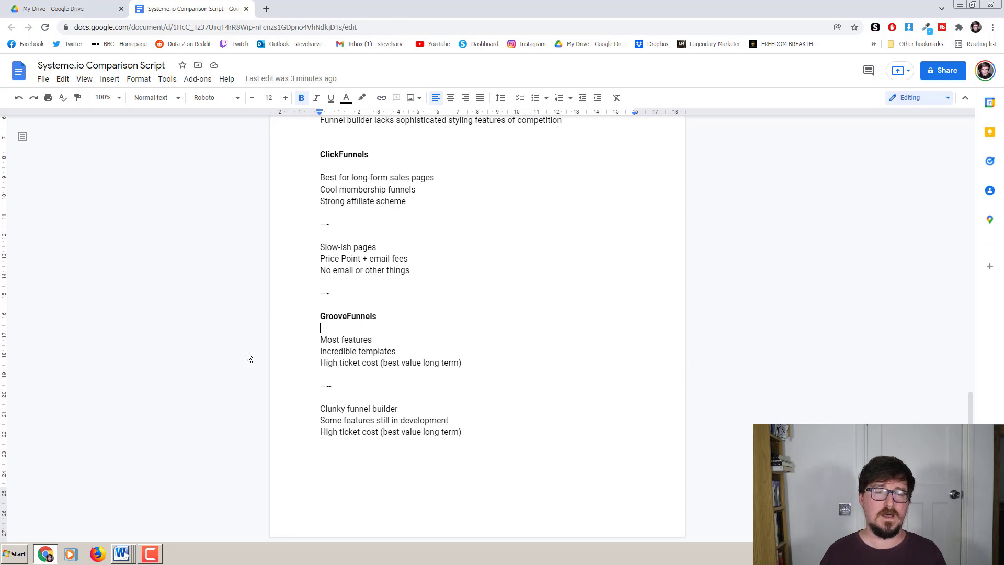
Examine the GrooveFunnels drawbacks, highlighting the cost and unfinished-features lines, and return to the Systeme.io and ClickFunnels lists.
drag(473, 433, 294, 435)
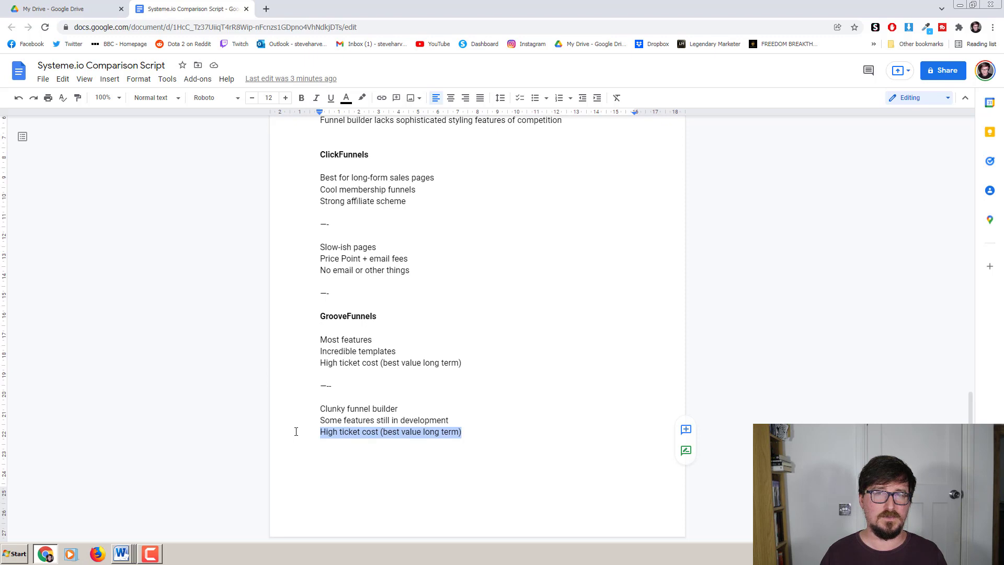
click(296, 432)
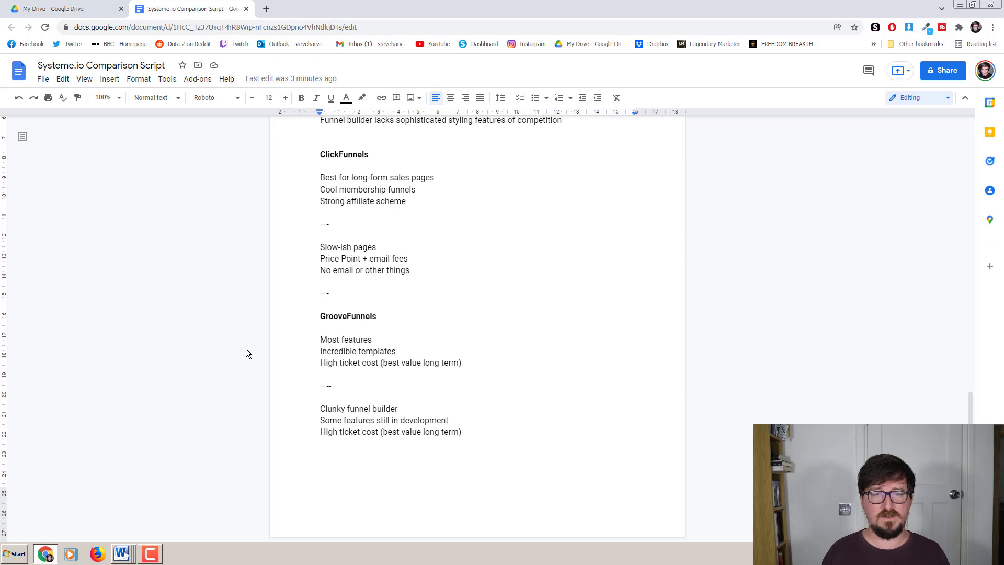
scroll(246, 350, up, 3)
scroll(246, 350, down, 3)
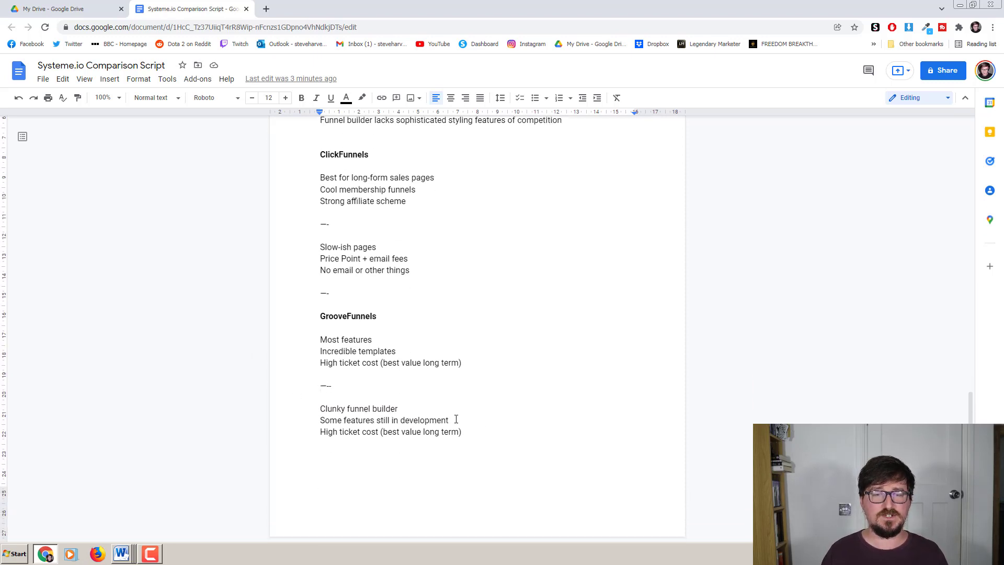
drag(456, 420, 311, 422)
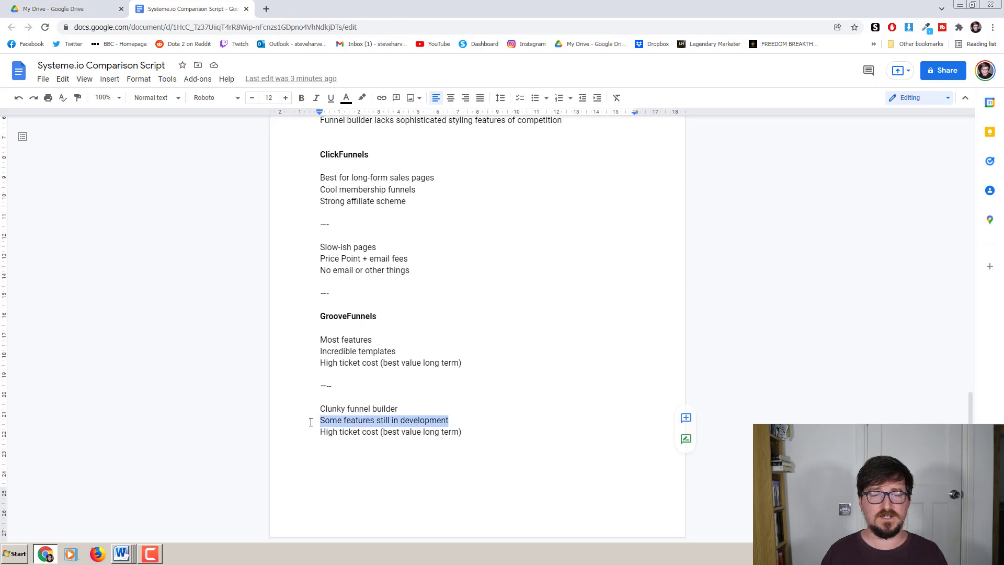
click(237, 341)
click(291, 313)
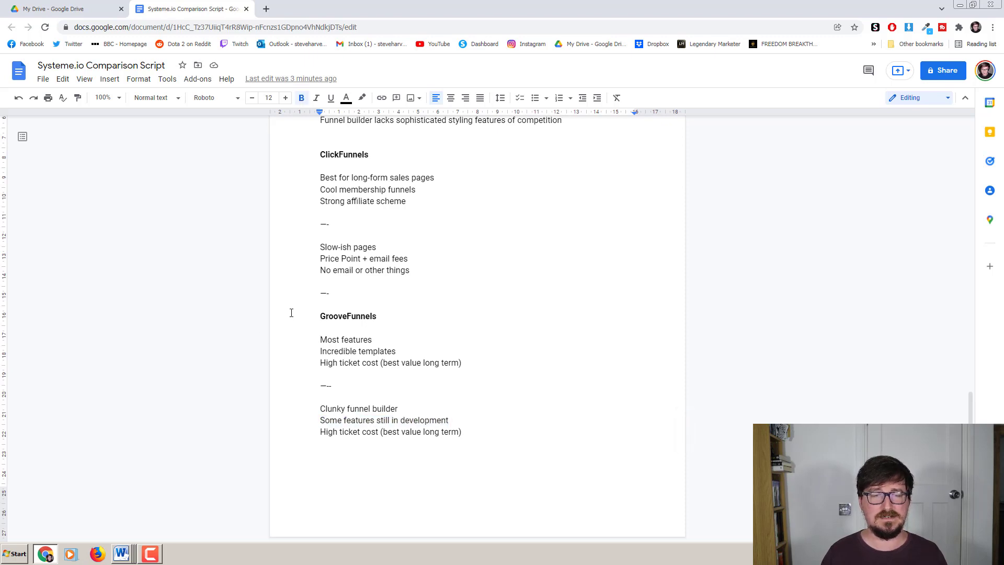
scroll(292, 312, up, 2)
scroll(291, 313, down, 1)
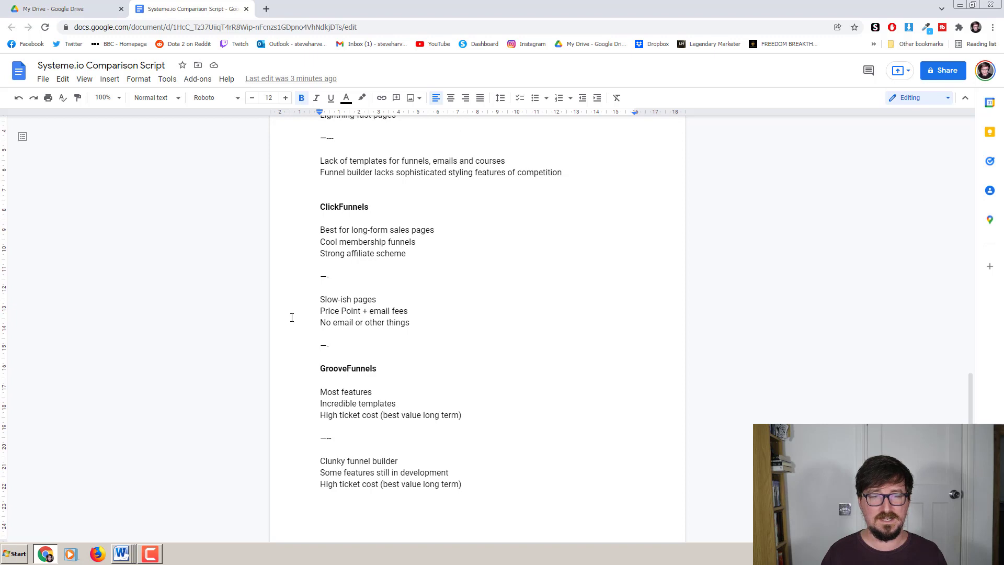
scroll(234, 302, up, 2)
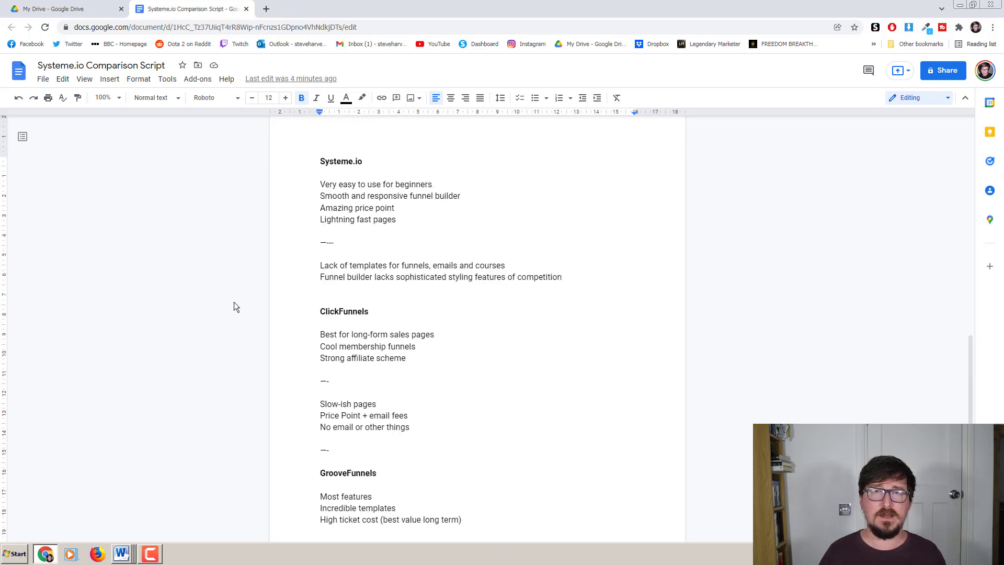